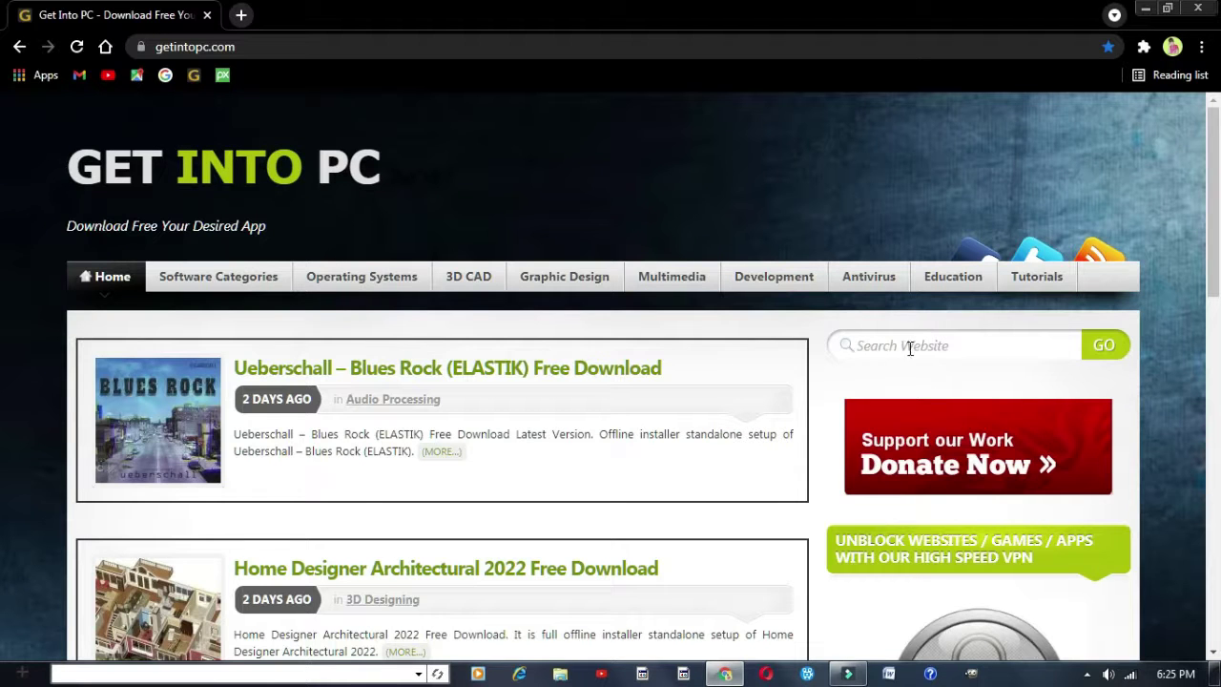
# Search Get Into PC for 'filmora 9' and scroll down to the Wondershare Filmora Setup result
pyautogui.click(943, 342)
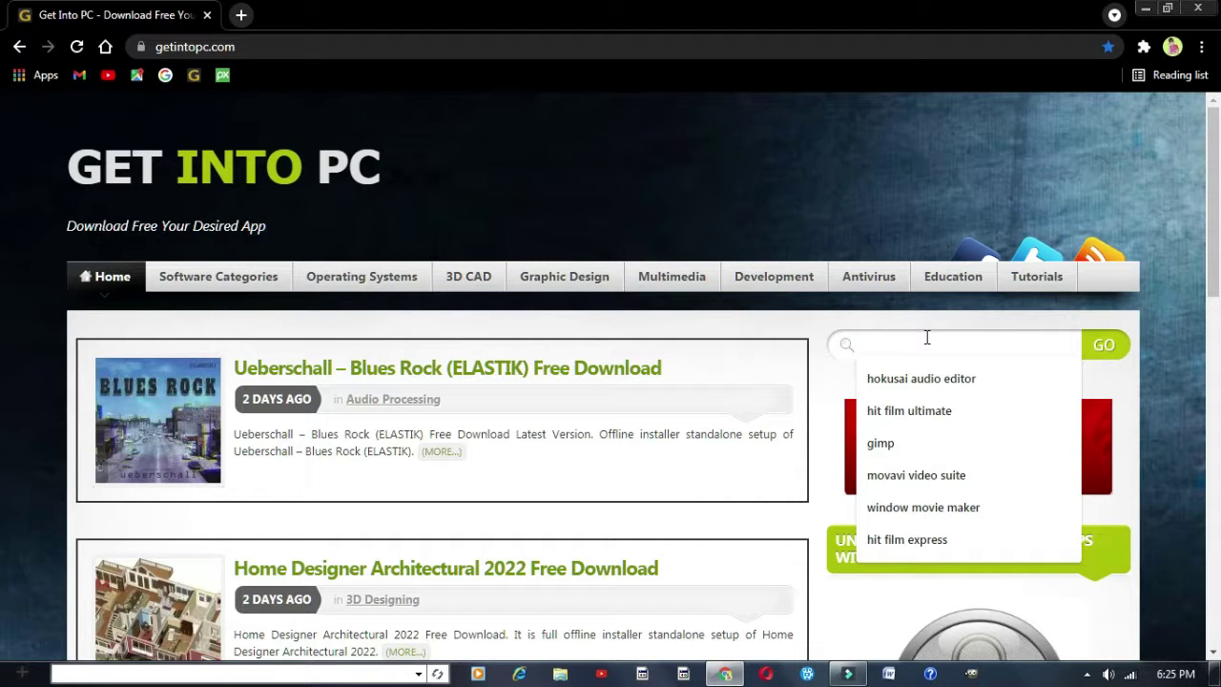
pyautogui.write('filmo')
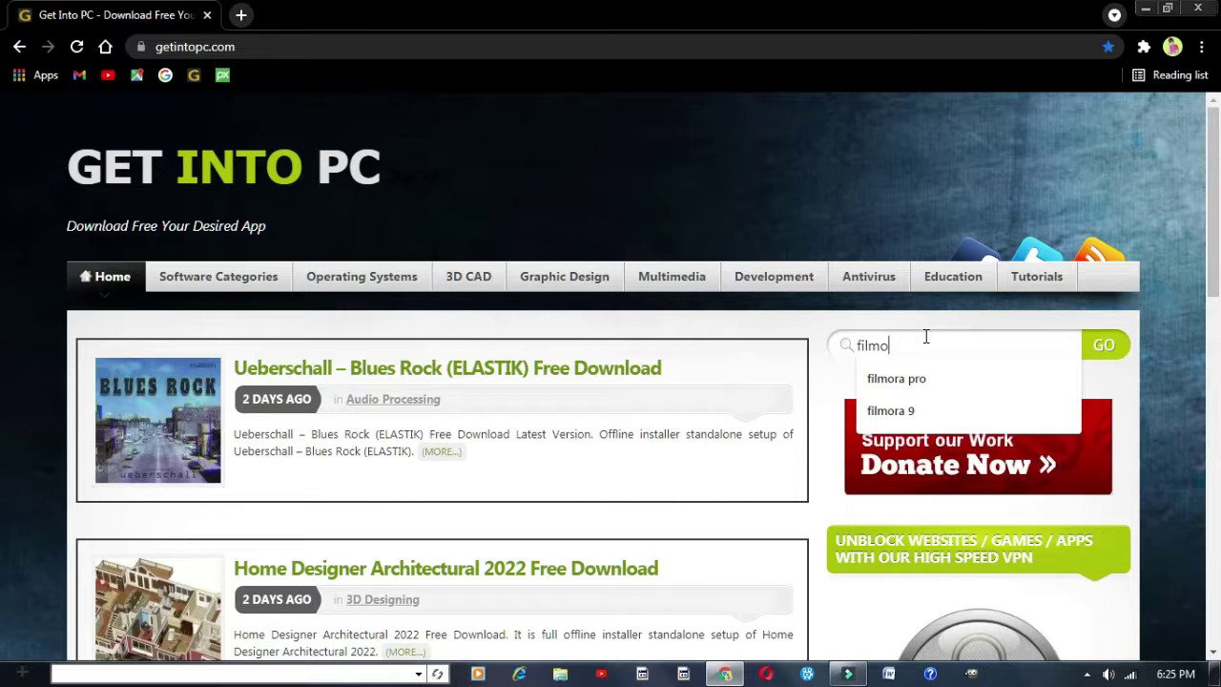
pyautogui.write('ra 9')
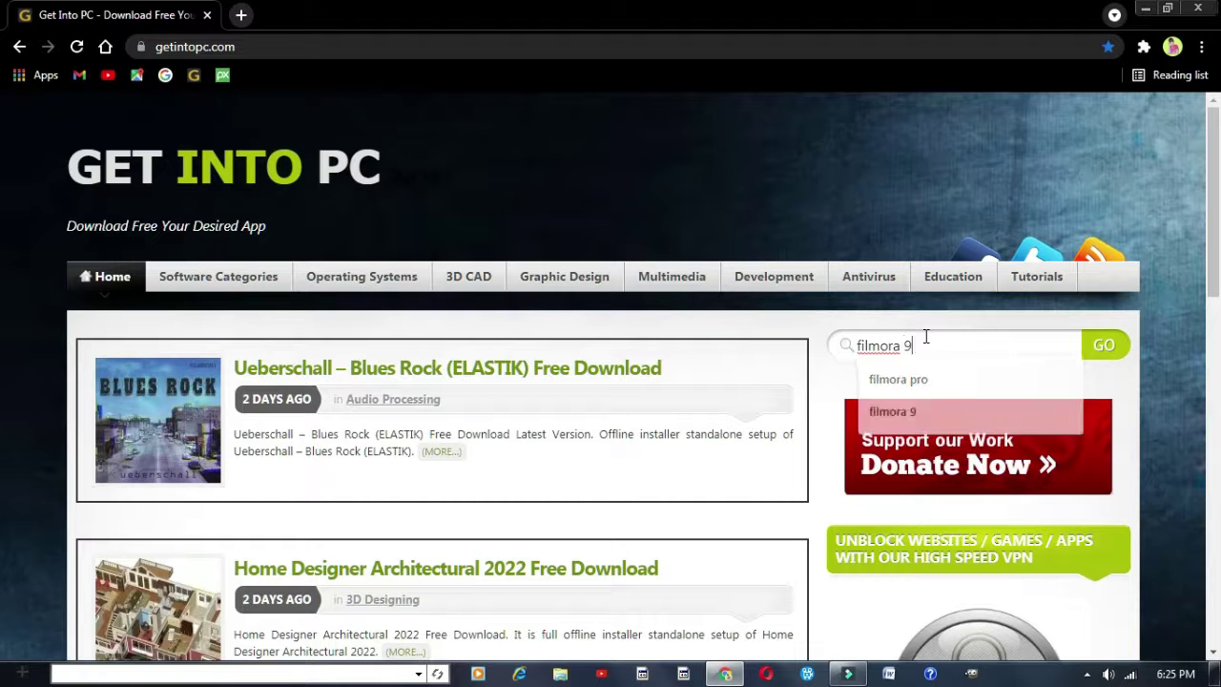
pyautogui.press('Return')
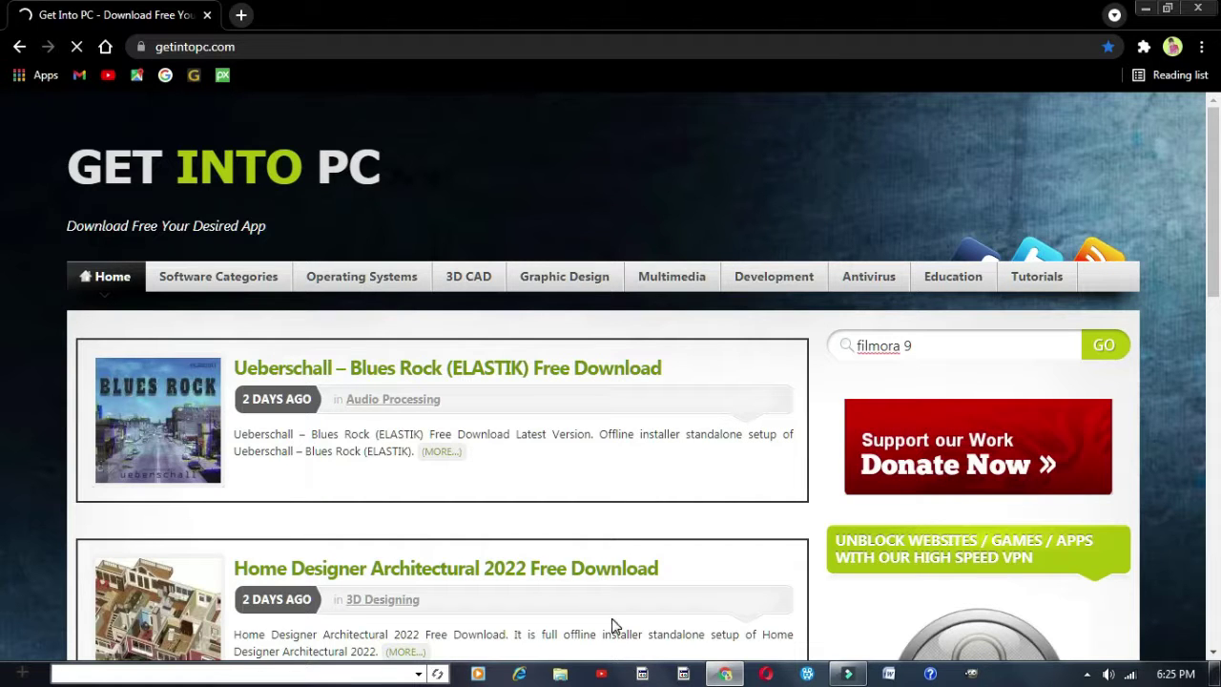
pyautogui.scroll(-6, 245, 468)
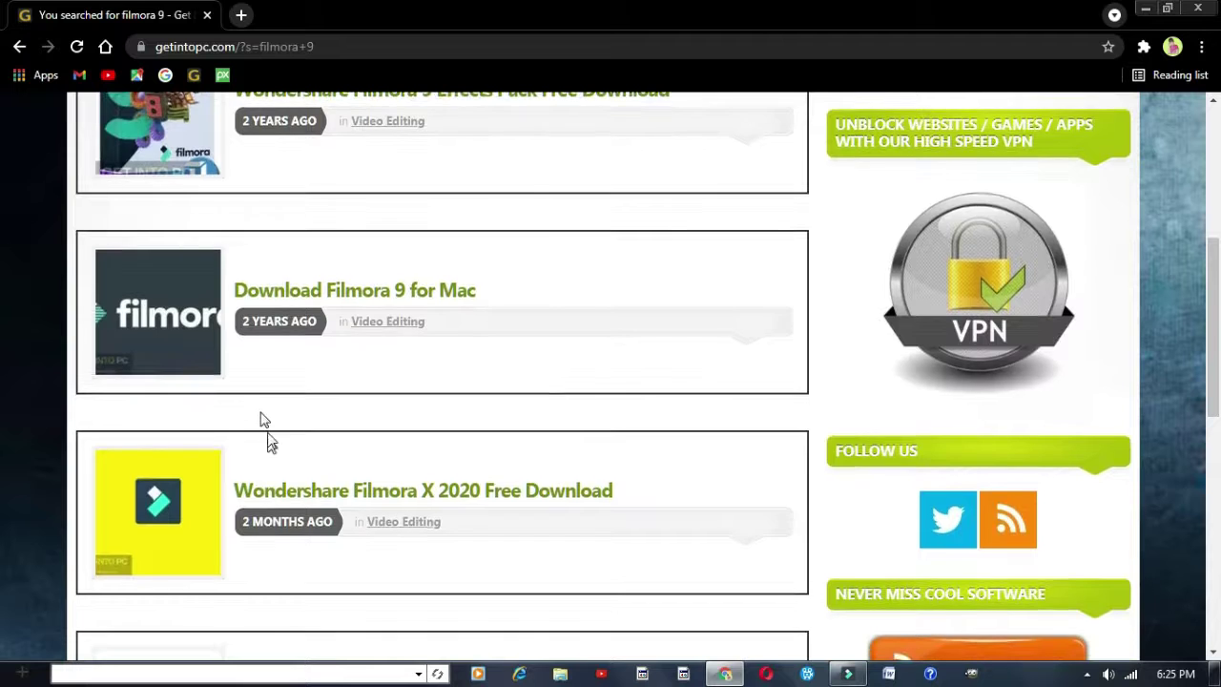
pyautogui.scroll(2, 261, 417)
pyautogui.scroll(-1, 307, 358)
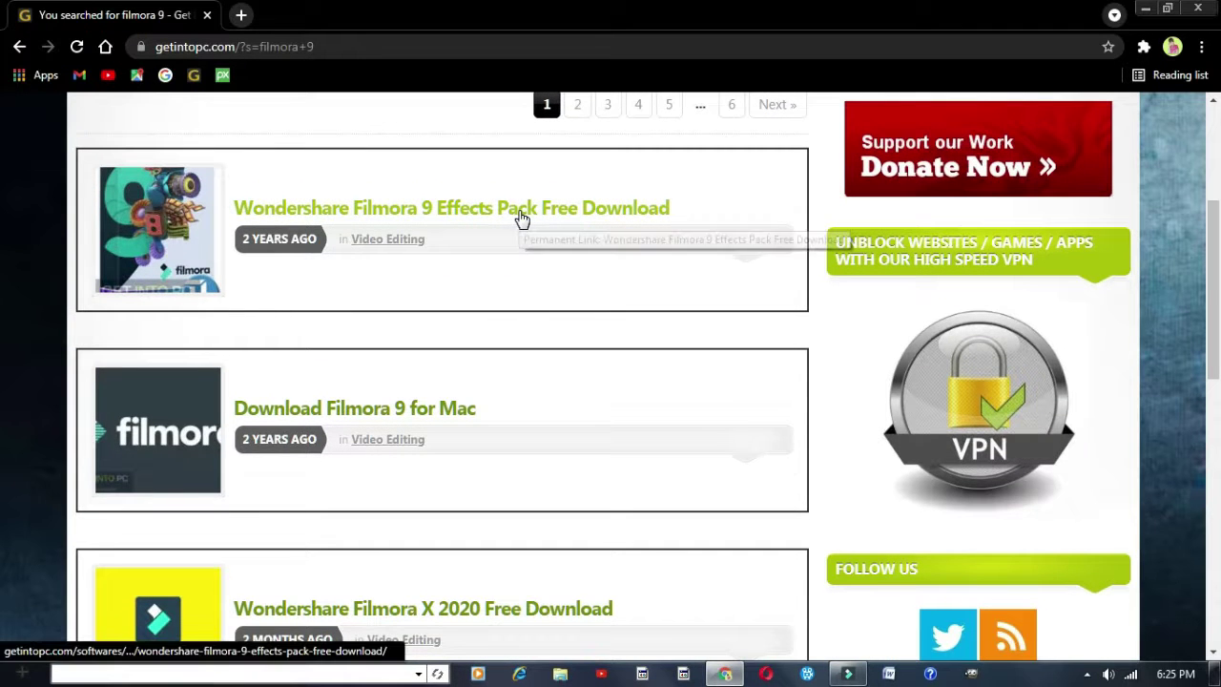
pyautogui.scroll(-3, 362, 430)
pyautogui.scroll(-5, 313, 456)
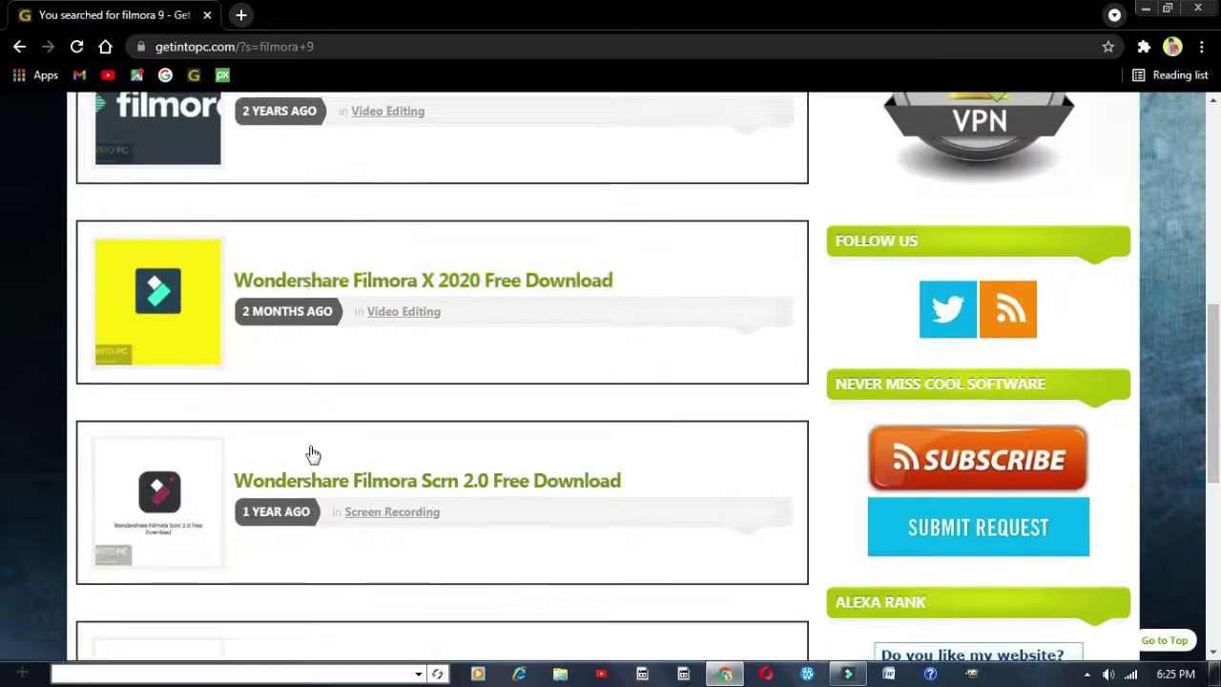
pyautogui.scroll(-2, 307, 464)
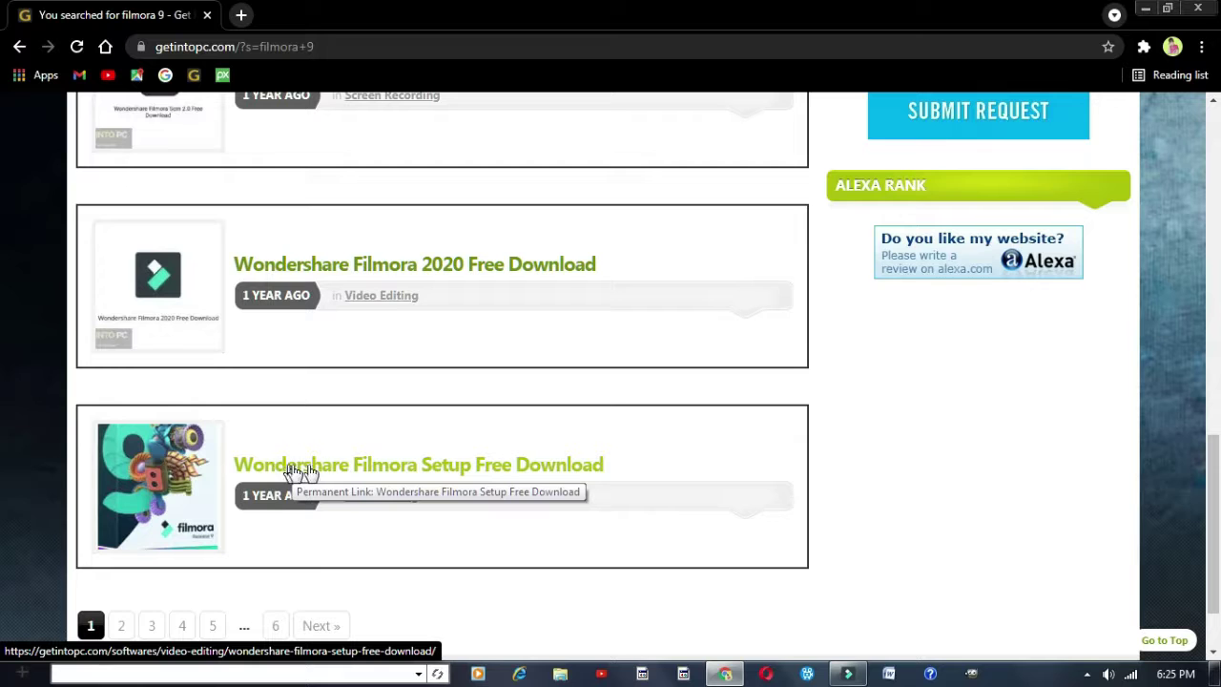
# Open the Wondershare Filmora Setup page, scroll to the 64-bit download, then minimize Chrome
pyautogui.click(424, 467)
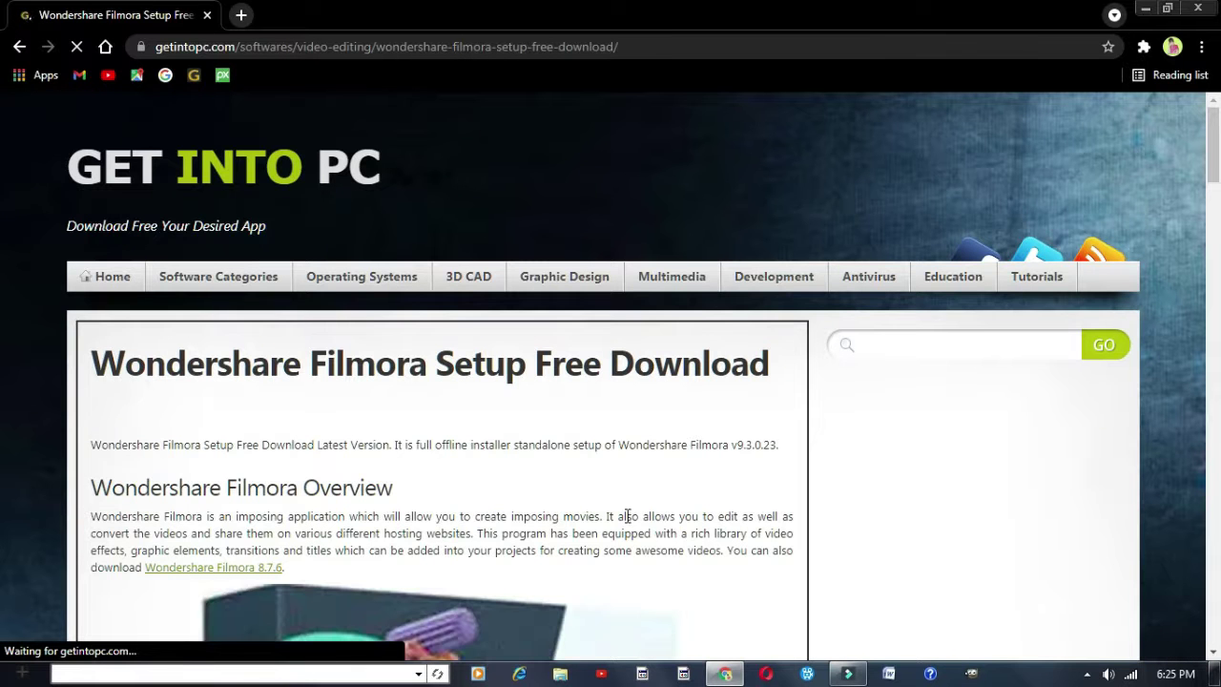
pyautogui.scroll(-6, 627, 516)
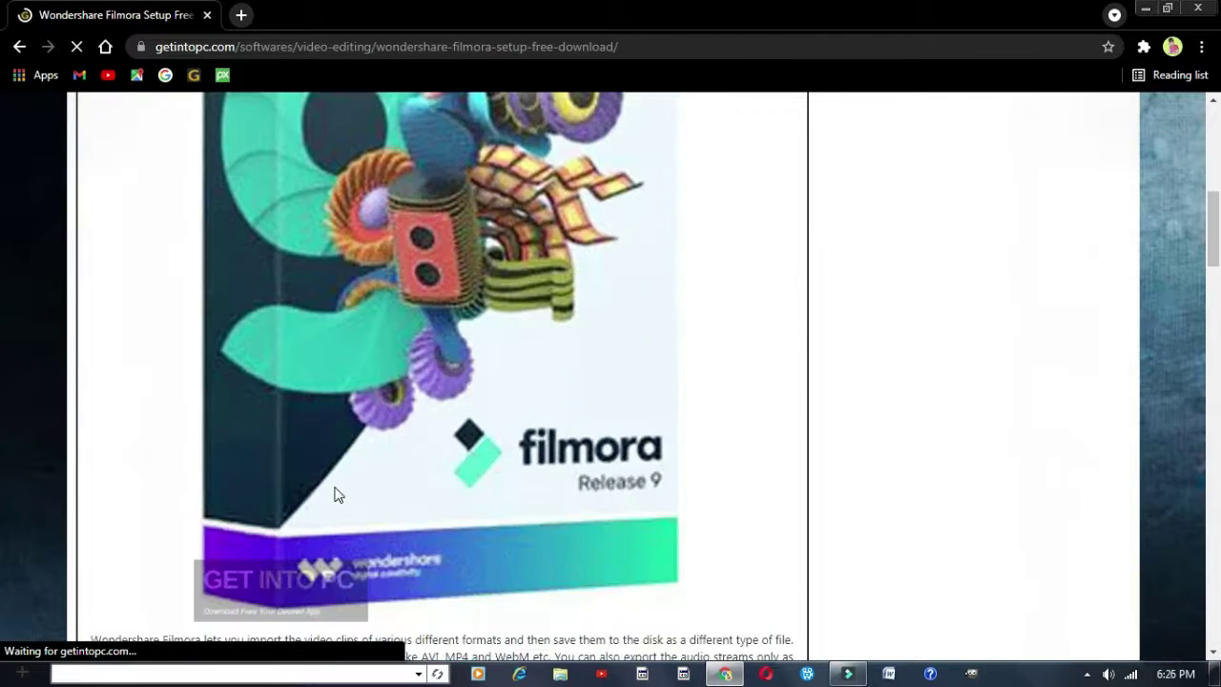
pyautogui.scroll(-15, 344, 496)
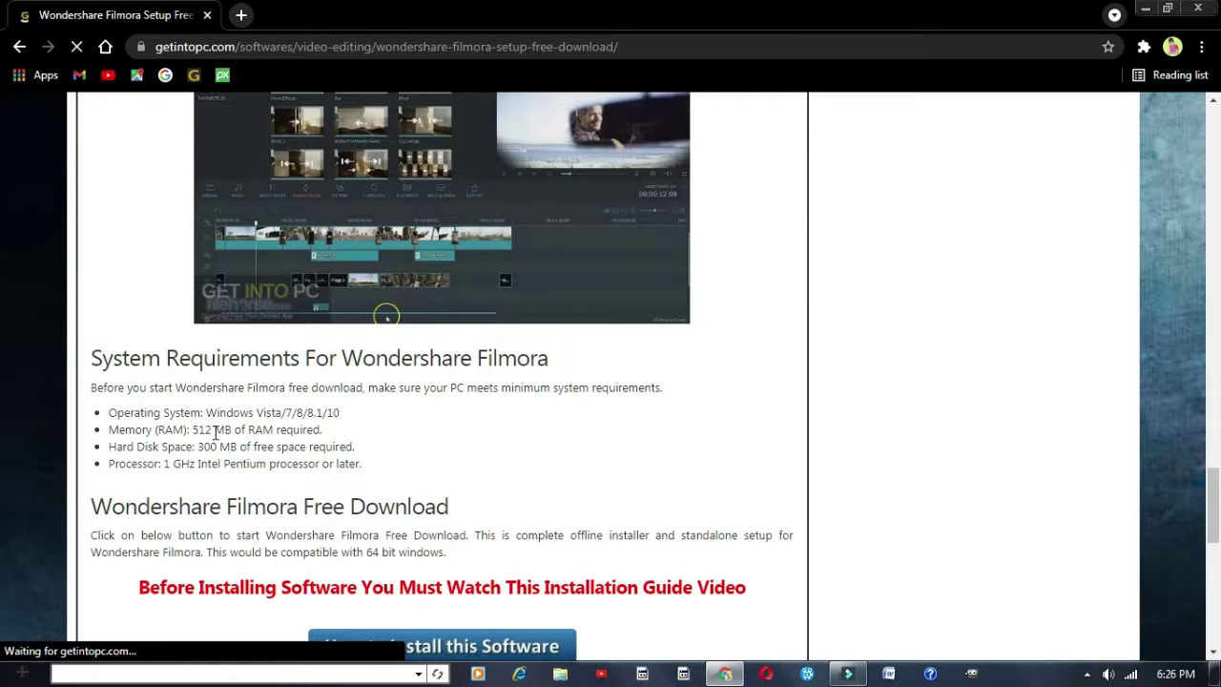
pyautogui.scroll(-1, 221, 388)
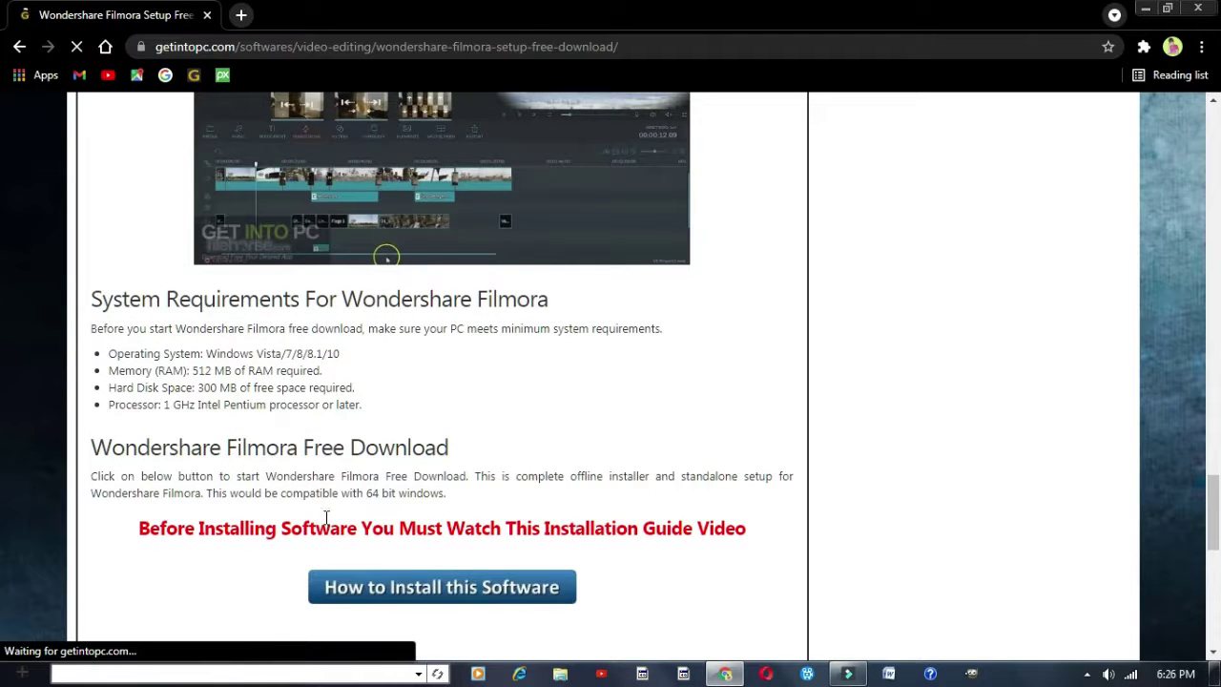
pyautogui.scroll(-2, 398, 534)
pyautogui.scroll(-1, 398, 534)
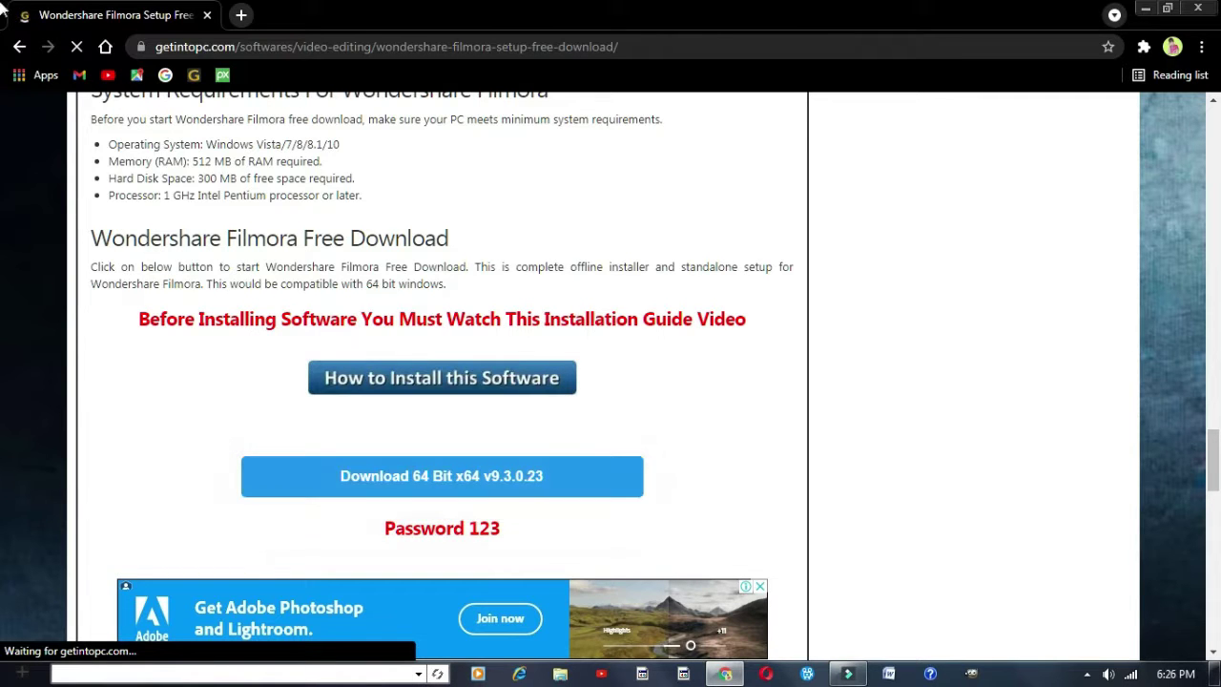
pyautogui.click(1147, 9)
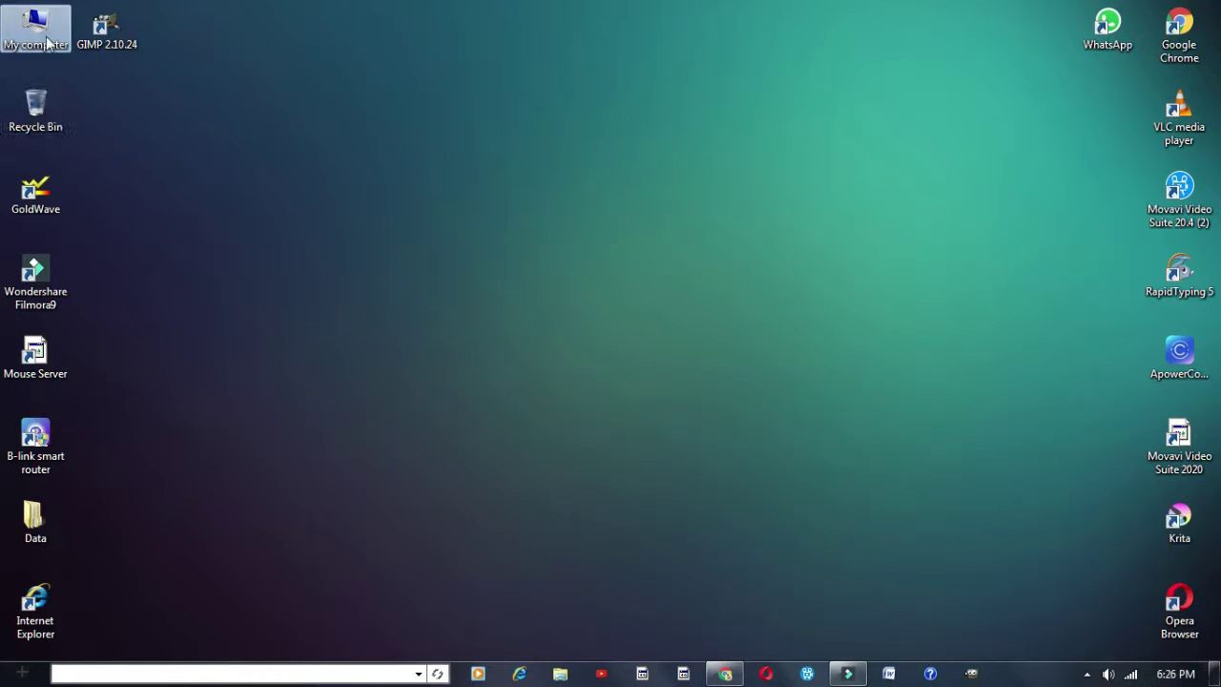
# Open My computer, go to G:\Downloads and choose Extract Here on the Filmora archive
pyautogui.rightClick(45, 28)
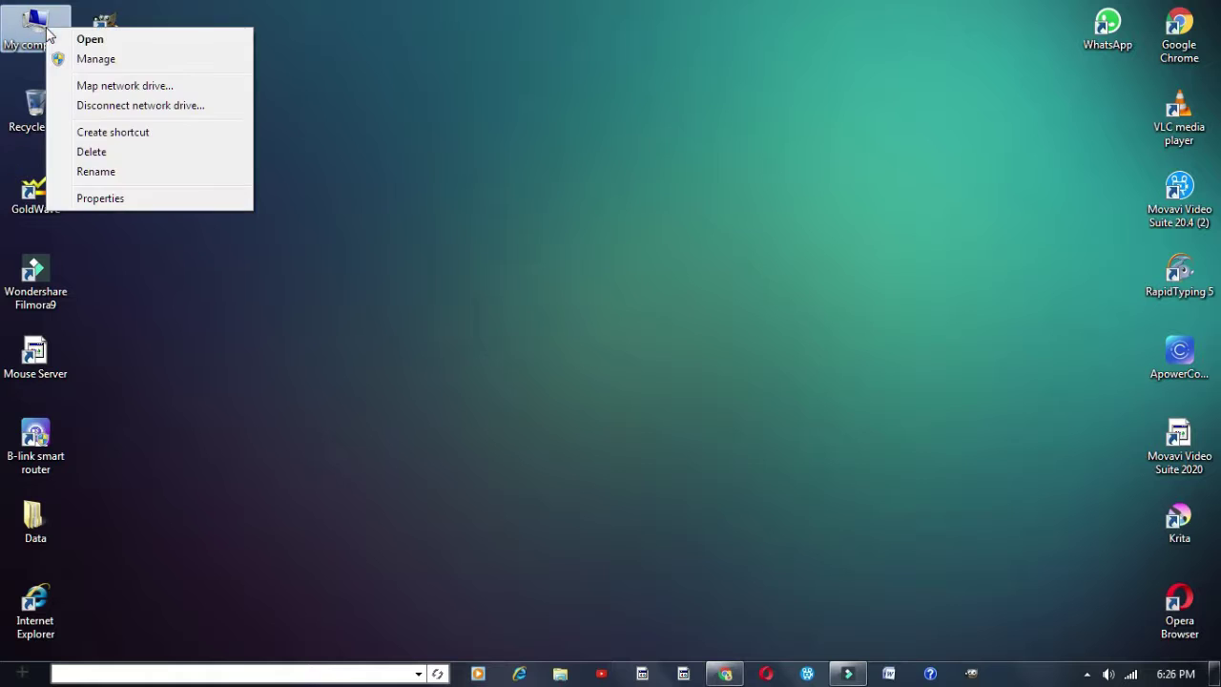
pyautogui.click(60, 38)
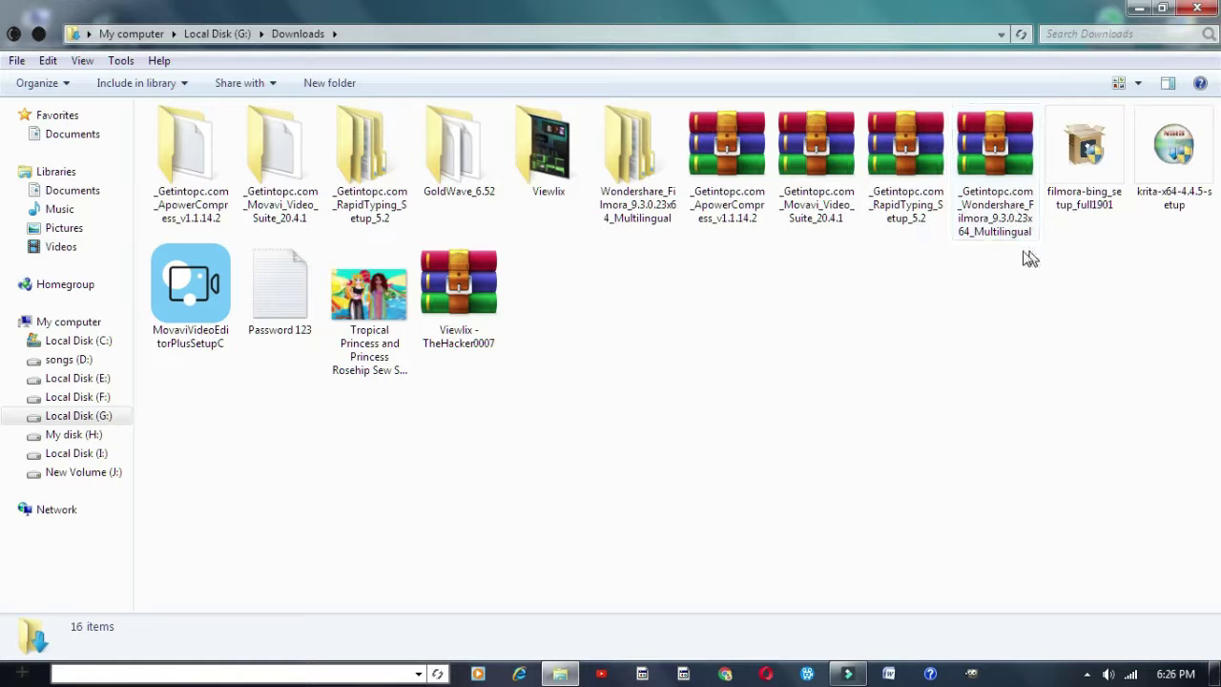
pyautogui.click(991, 167)
pyautogui.rightClick(991, 166)
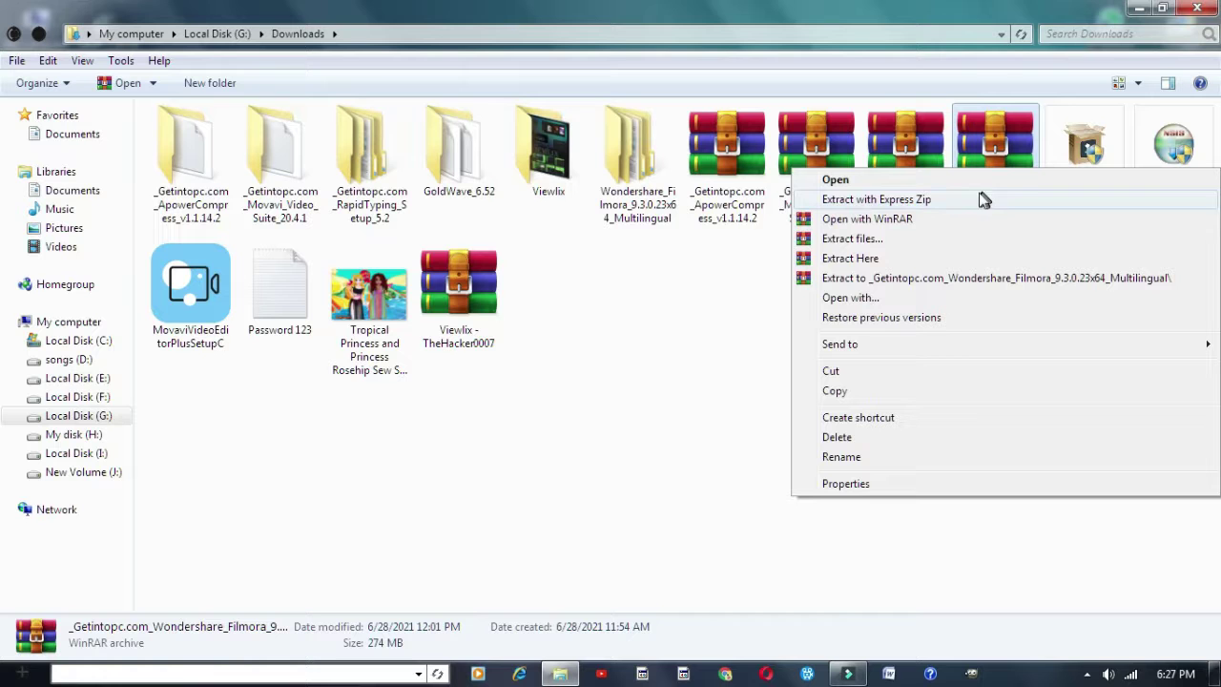
pyautogui.click(886, 258)
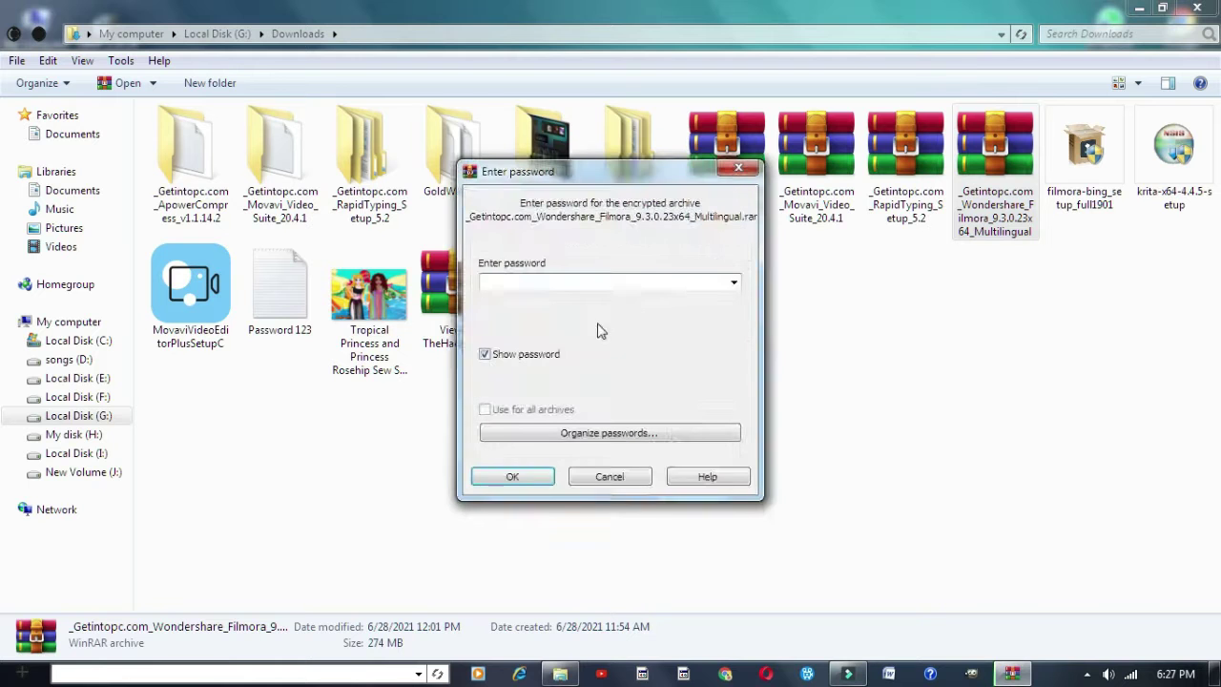
# Enter the archive password, replace all existing files, then cancel the extraction
pyautogui.moveTo(569, 172); pyautogui.dragTo(598, 185)
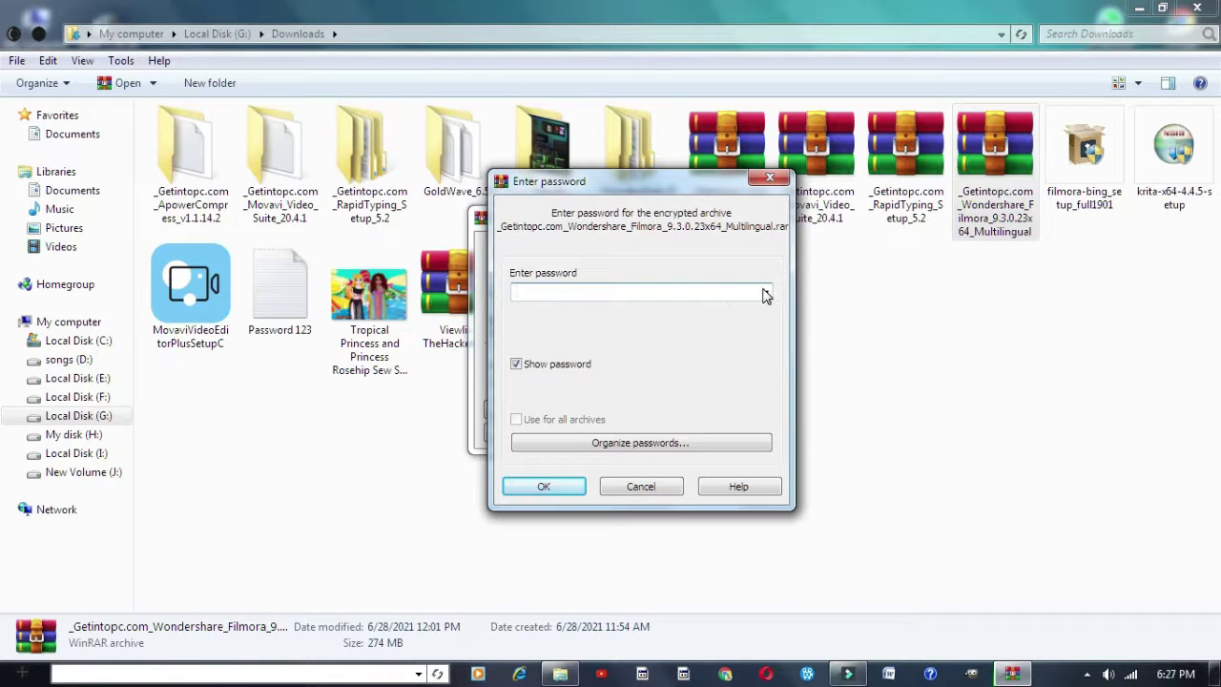
pyautogui.click(765, 292)
pyautogui.click(765, 291)
pyautogui.write('123')
pyautogui.click(515, 488)
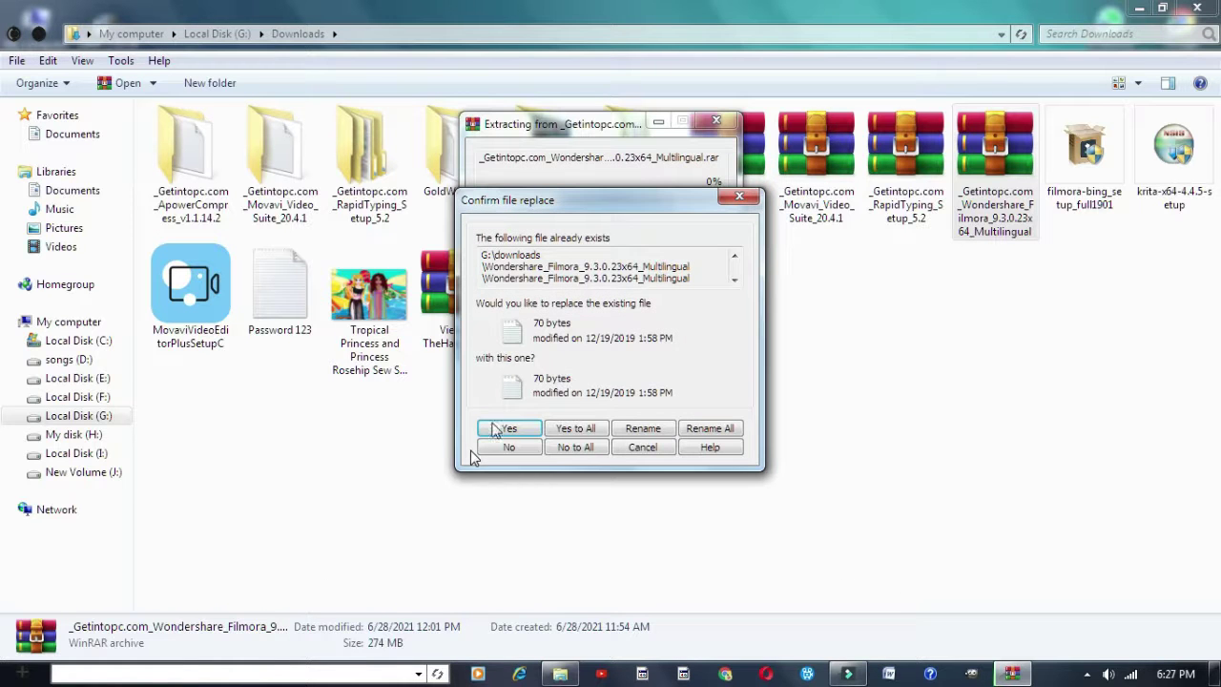
pyautogui.click(596, 431)
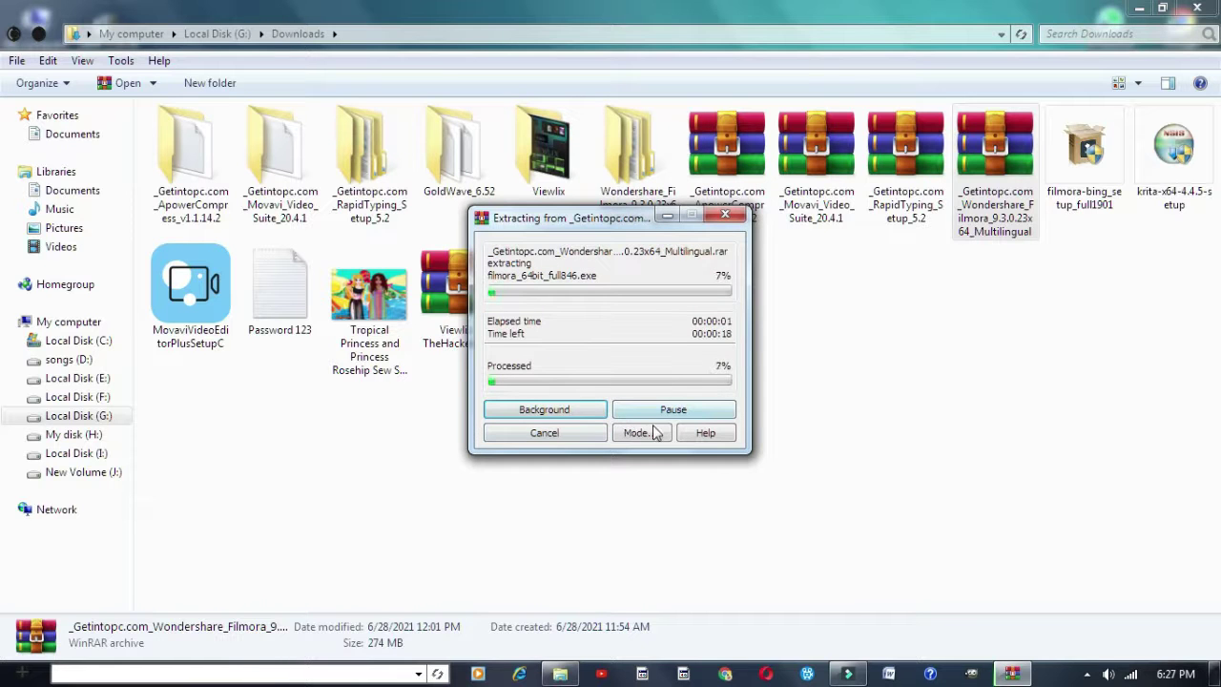
pyautogui.click(589, 434)
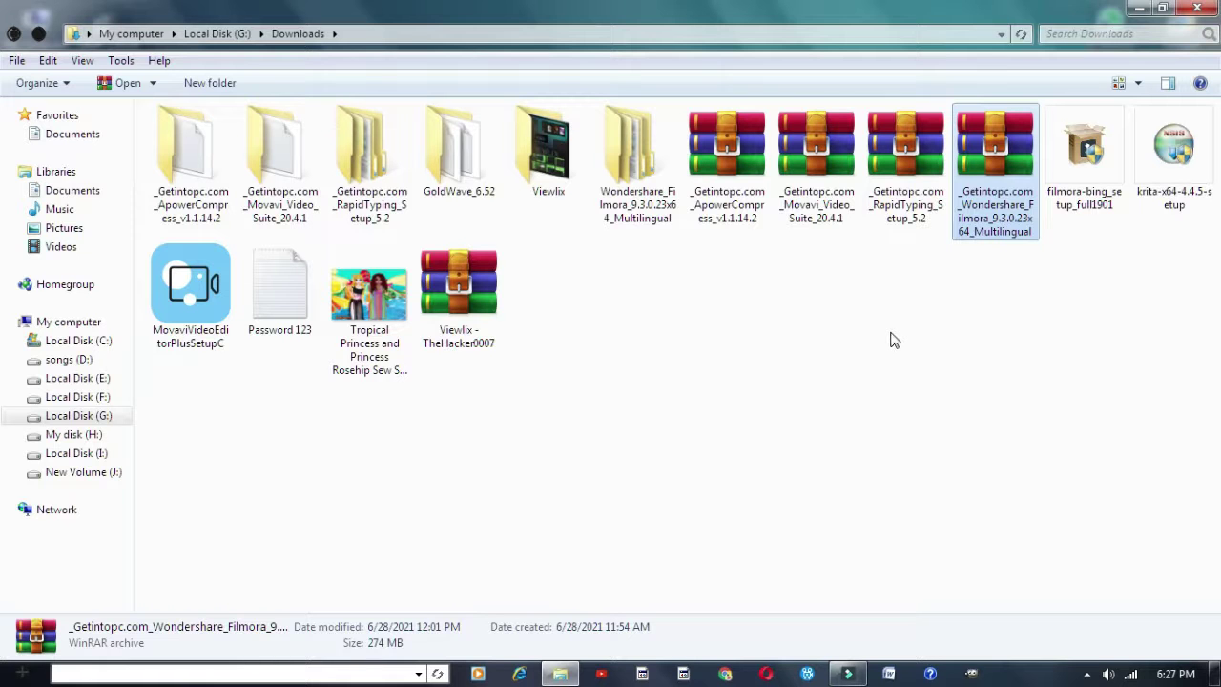
# Open the Wondershare_Filmora_9.3.0.23x64_Multilingual folder and its nested Wondershare Filmora subfolder
pyautogui.click(648, 174)
pyautogui.moveTo(639, 273); pyautogui.dragTo(620, 324)
pyautogui.doubleClick(607, 202)
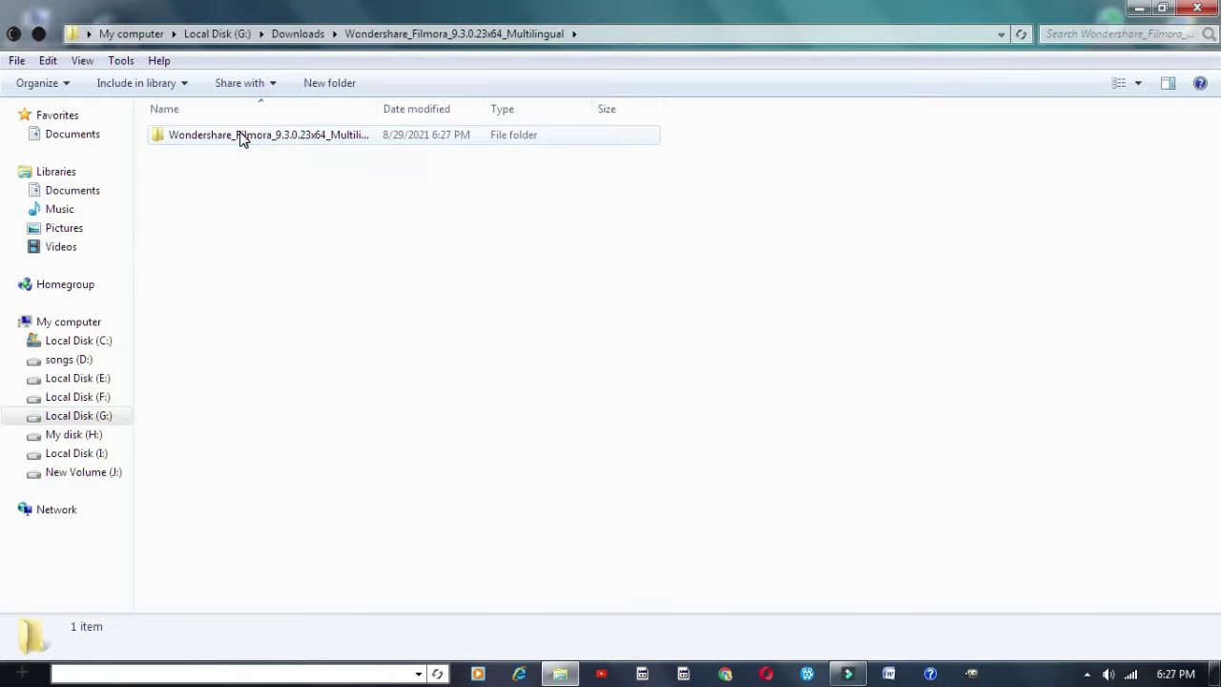
pyautogui.moveTo(656, 265); pyautogui.dragTo(362, 176)
pyautogui.doubleClick(327, 141)
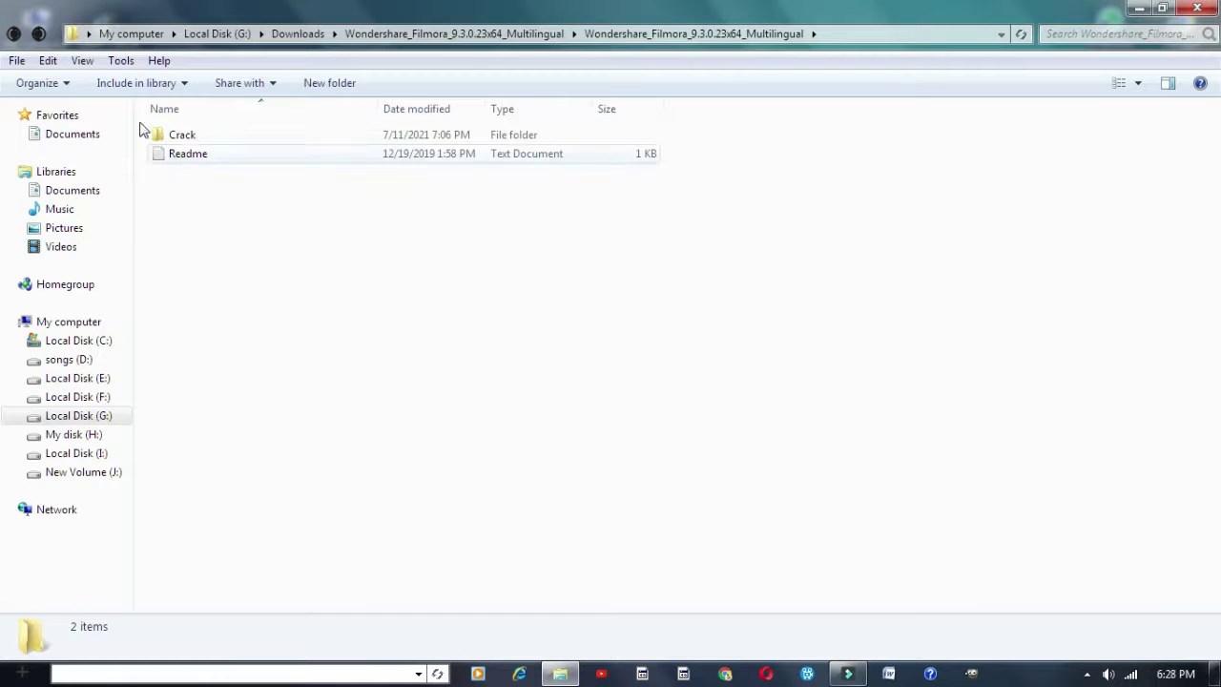
# Return to Downloads, select the filmora-bing_setup_full1901 installer, and close the window
pyautogui.click(13, 35)
pyautogui.click(13, 36)
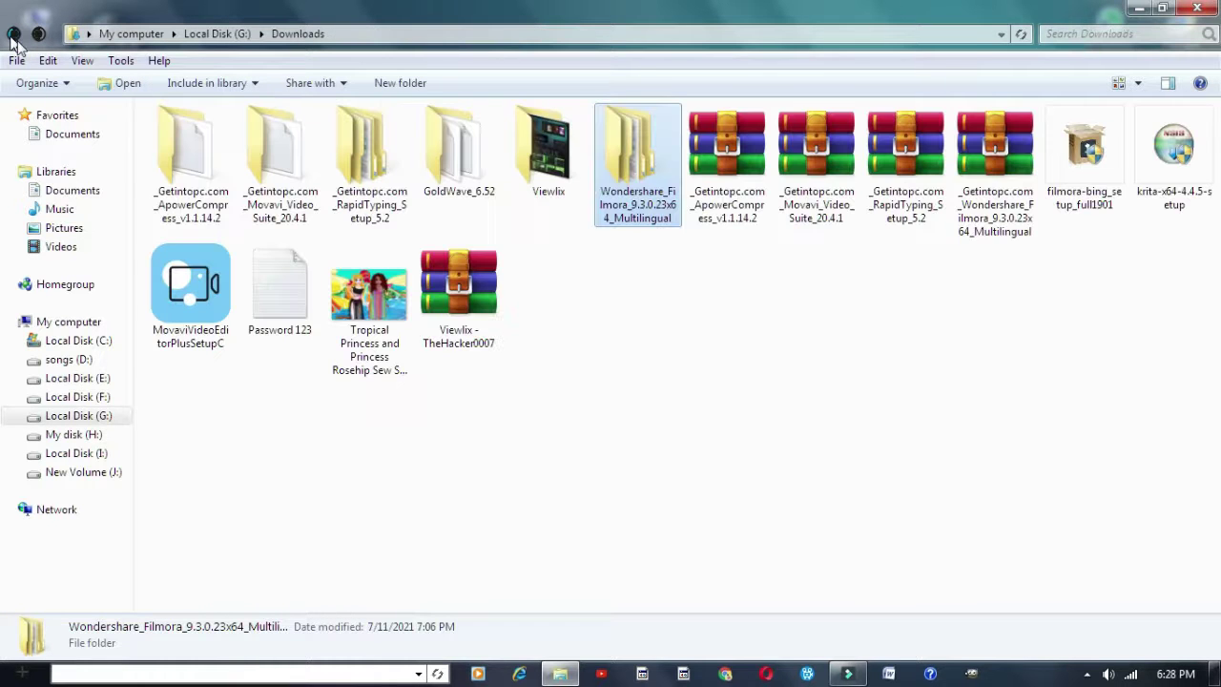
pyautogui.click(1089, 211)
pyautogui.click(1104, 253)
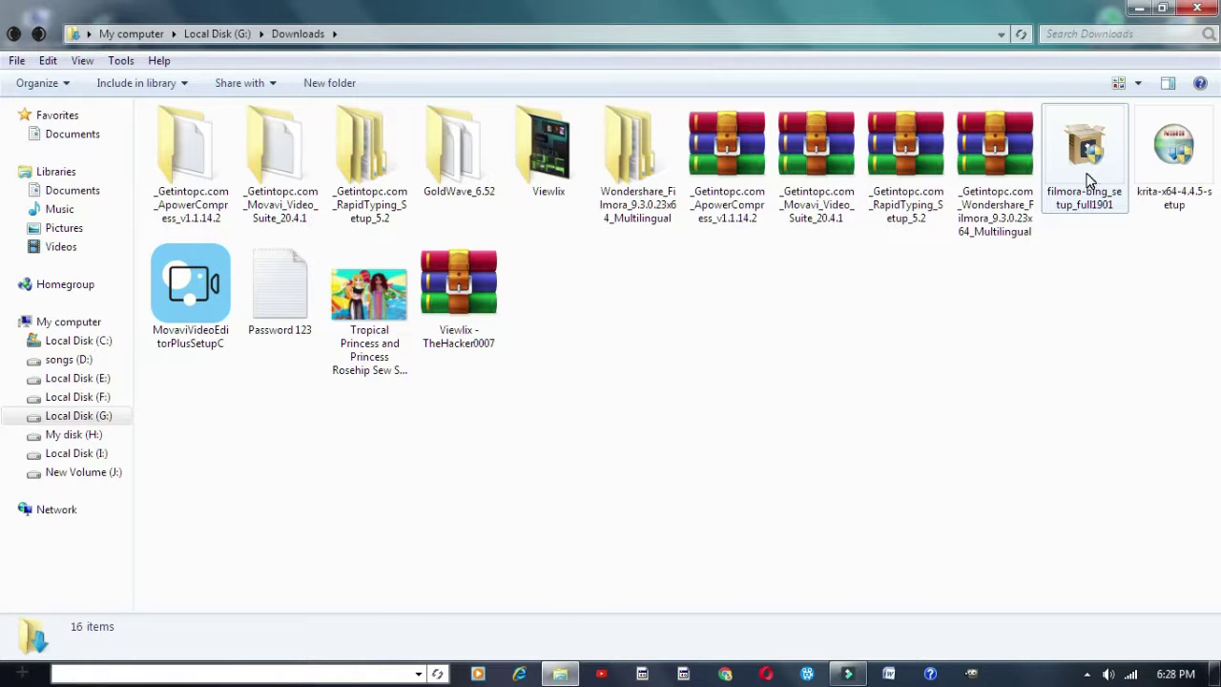
pyautogui.click(1087, 181)
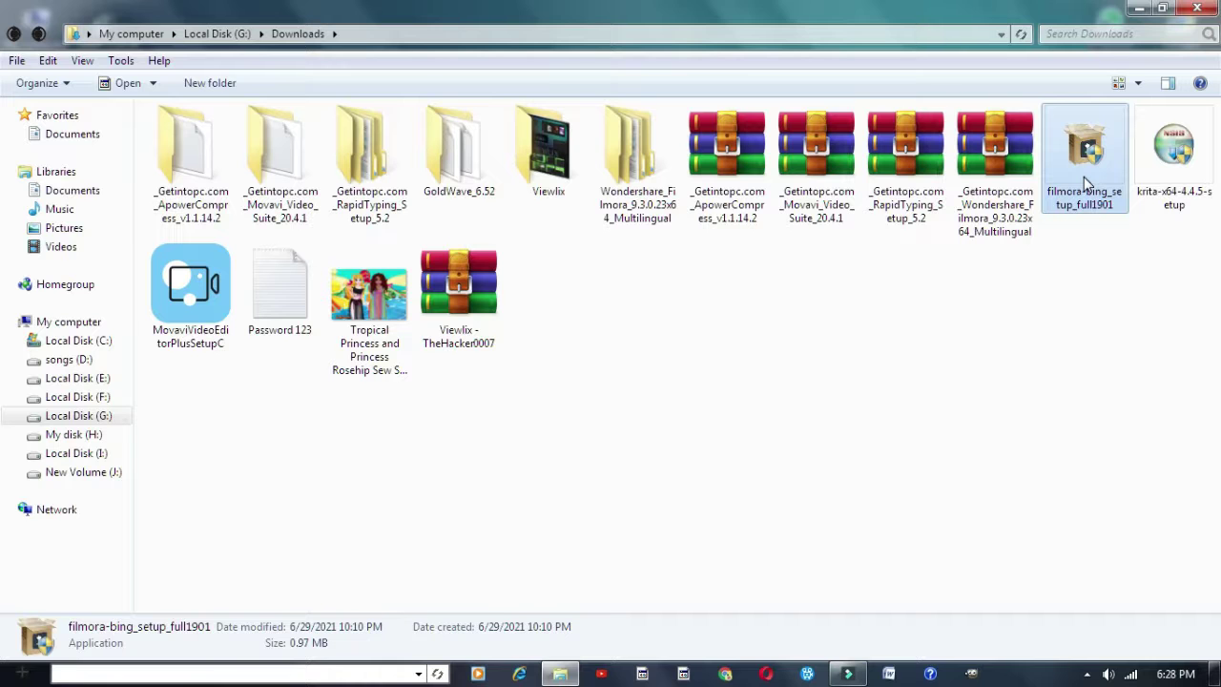
pyautogui.click(1196, 7)
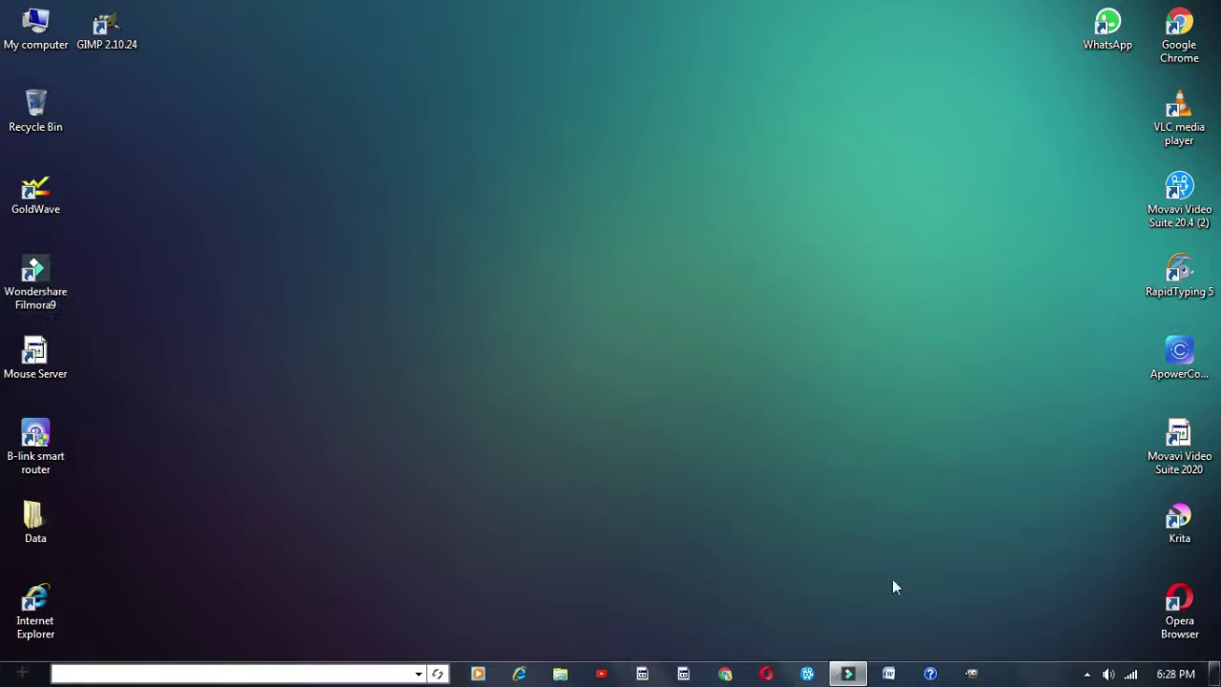
# Bring up Filmora9 and import 'change background in mobile' from H:\videos
pyautogui.click(848, 673)
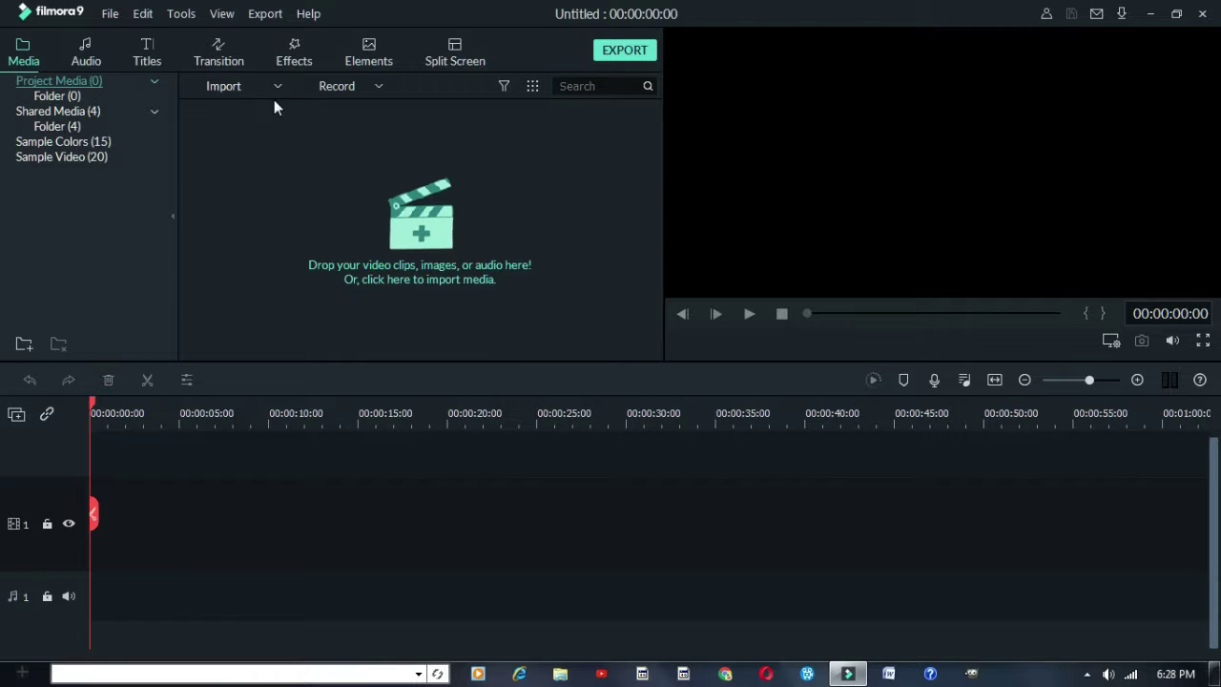
pyautogui.click(223, 87)
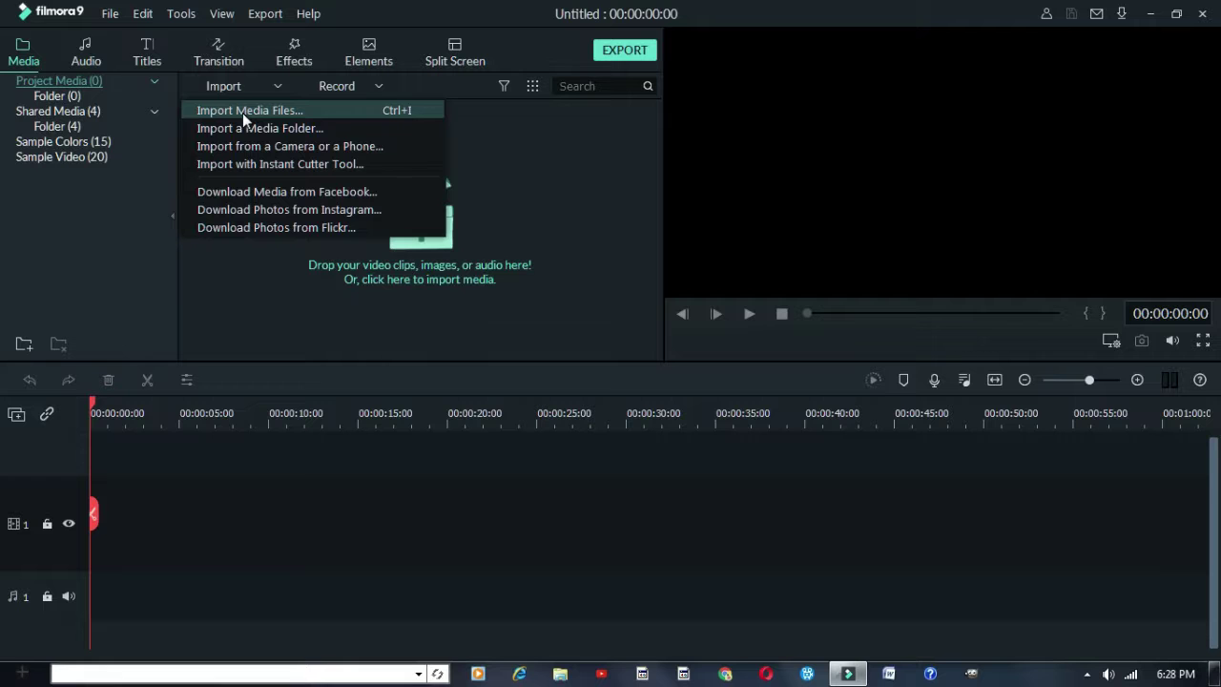
pyautogui.click(224, 85)
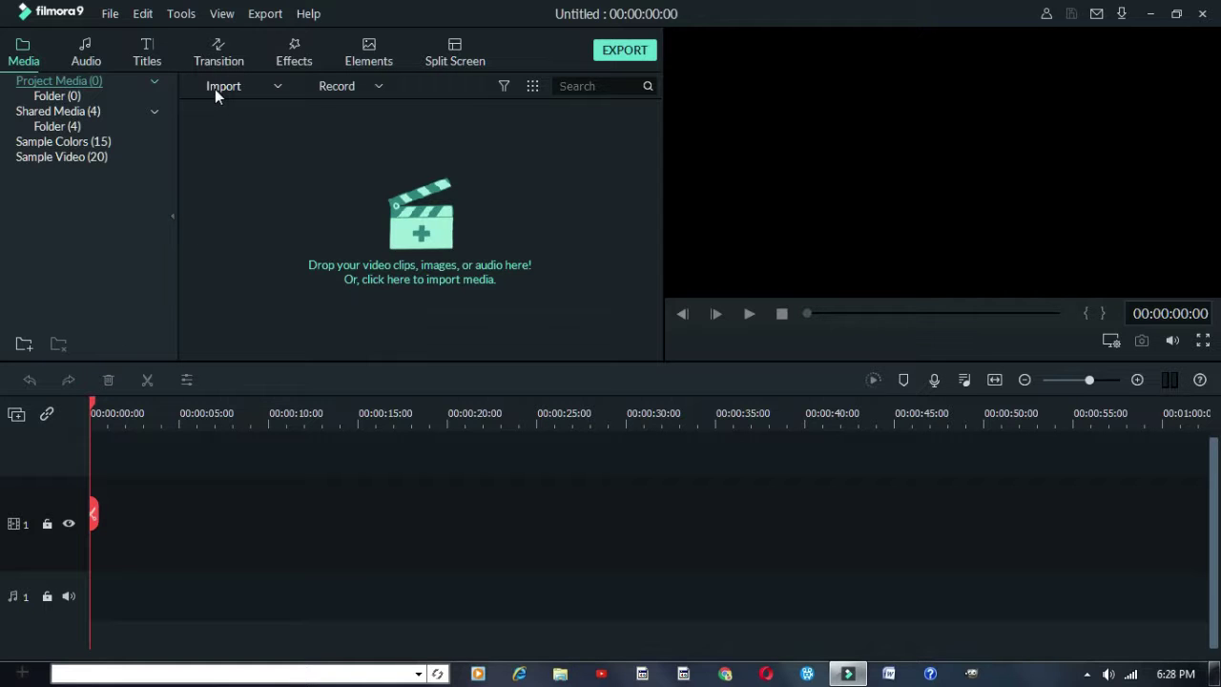
pyautogui.click(214, 87)
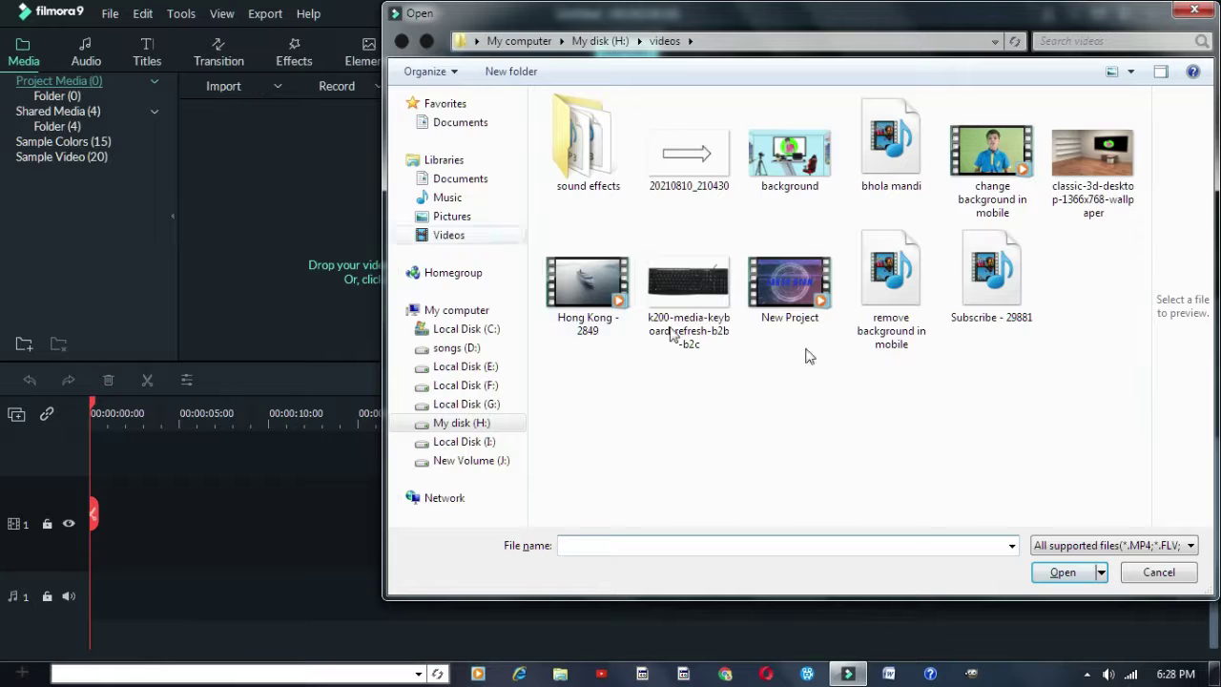
pyautogui.click(1024, 200)
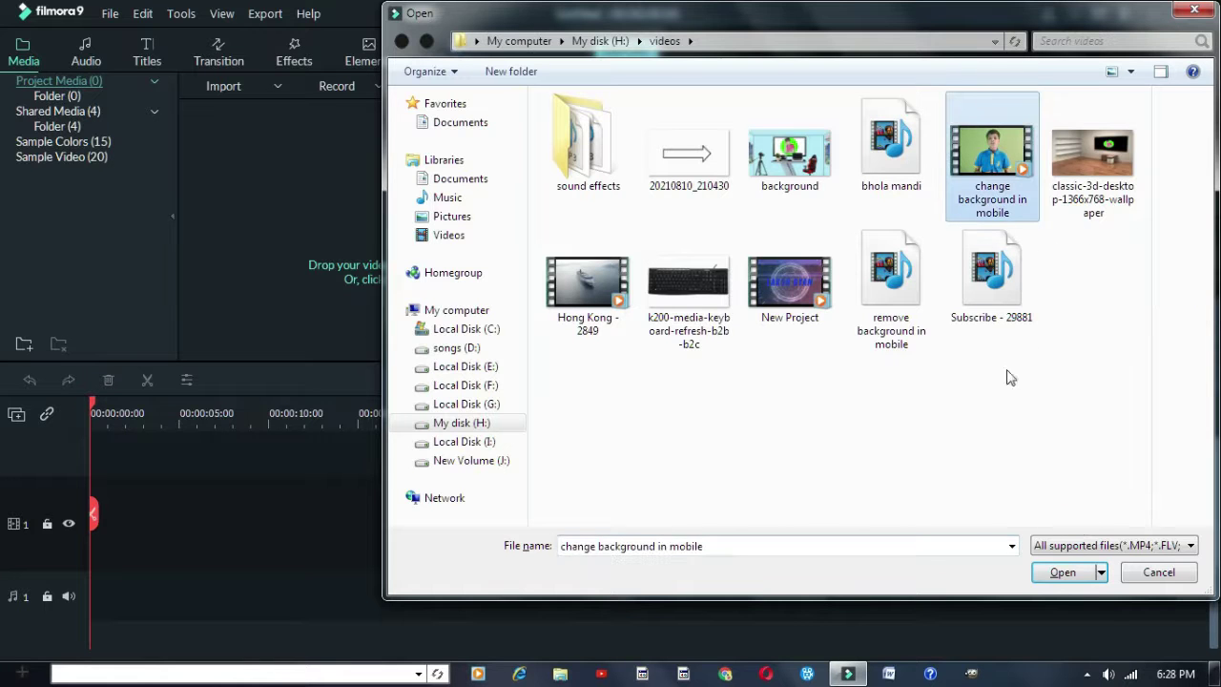
pyautogui.click(1049, 571)
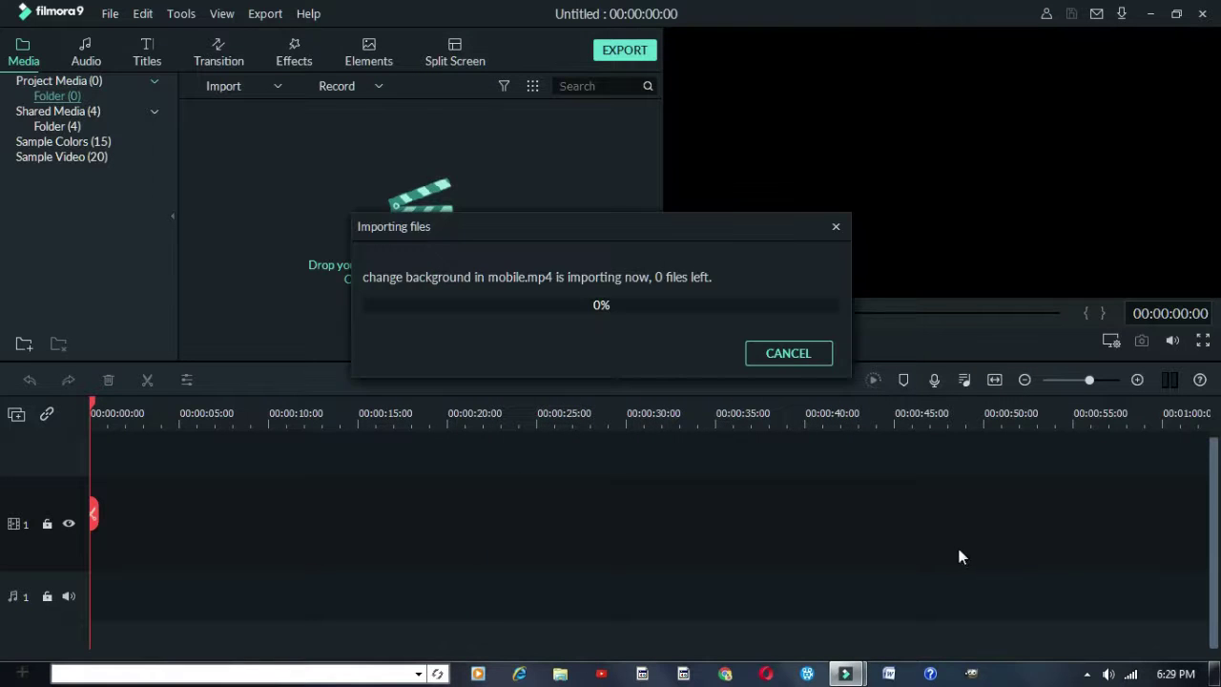
# Add the imported change background in mobile clip to the timeline, triggering the Project Setting prompt
pyautogui.moveTo(250, 181)
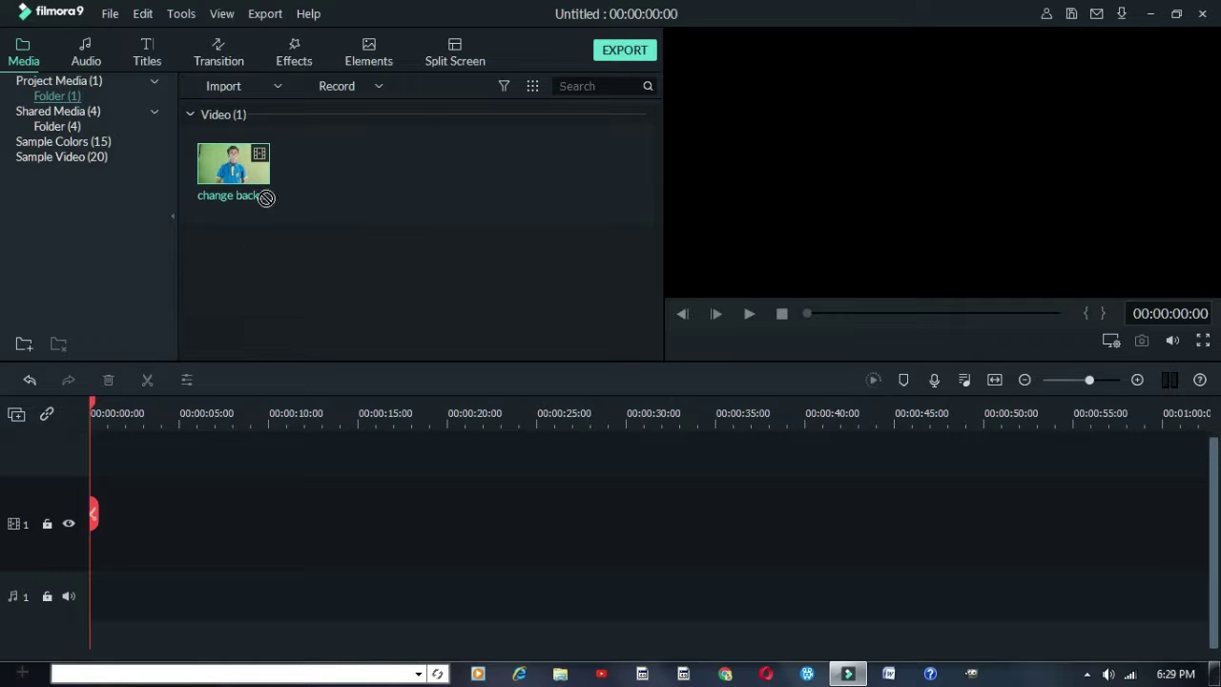
pyautogui.moveTo(210, 356); pyautogui.dragTo(237, 170)
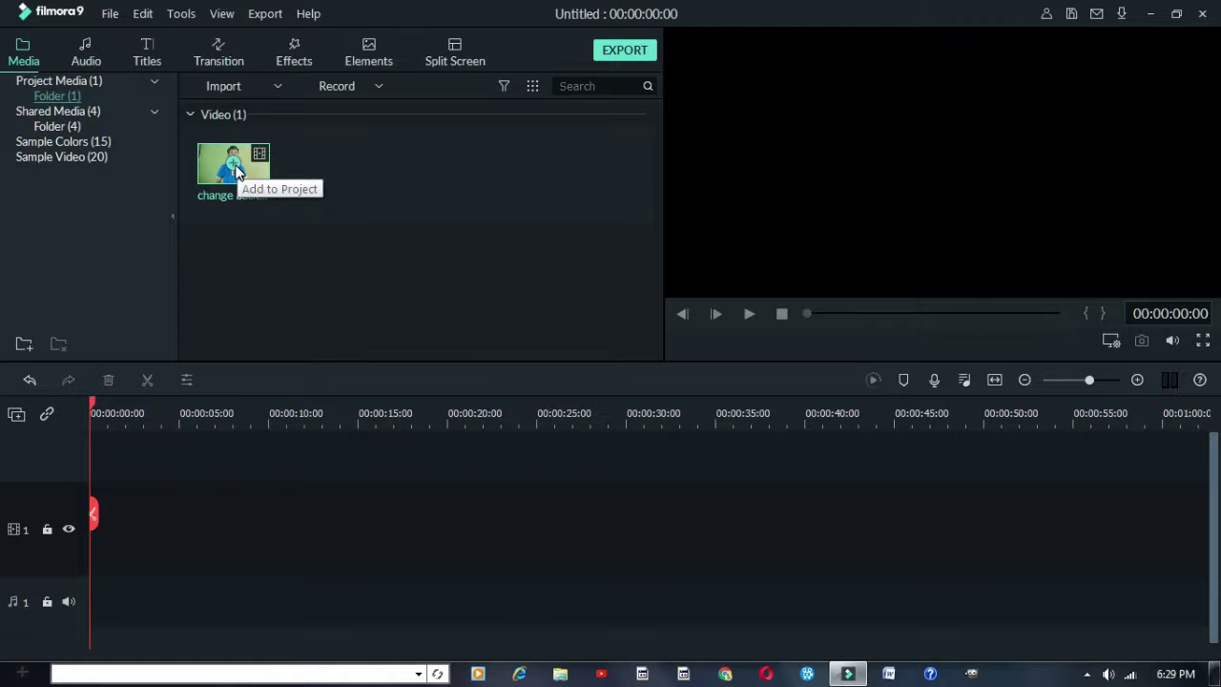
pyautogui.click(236, 170)
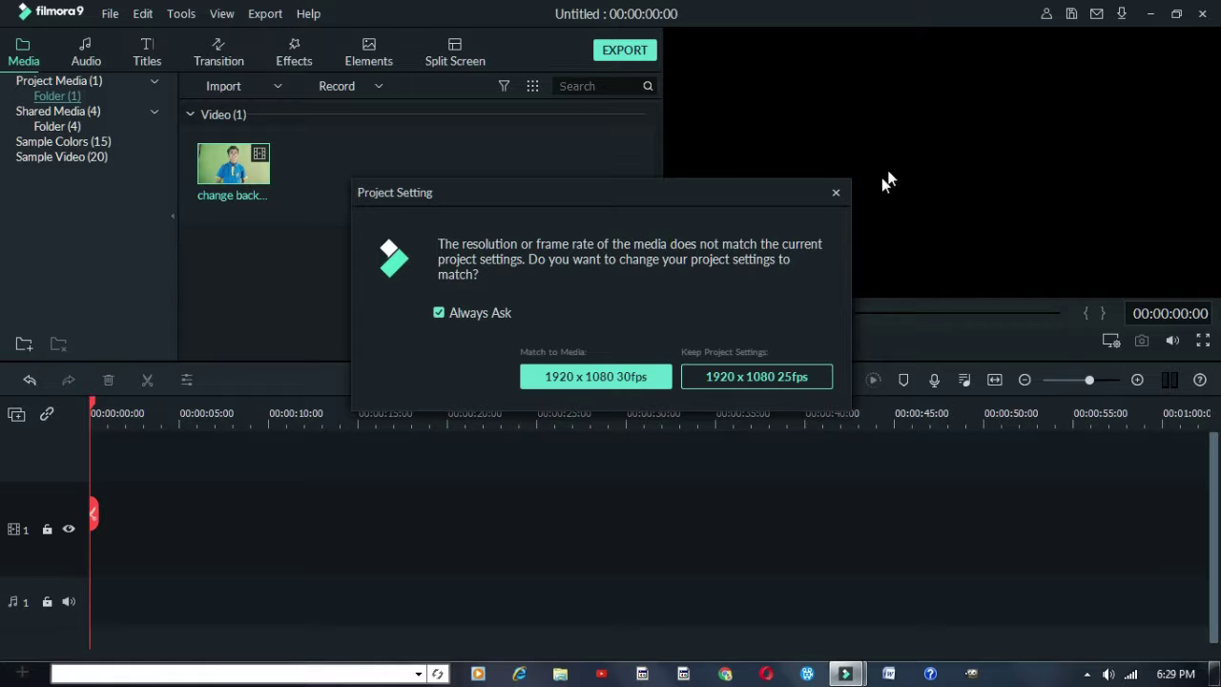
# Keep the 1920 x 1080 25fps project settings, then scrub the preview and return to 00:00:00:00
pyautogui.click(822, 375)
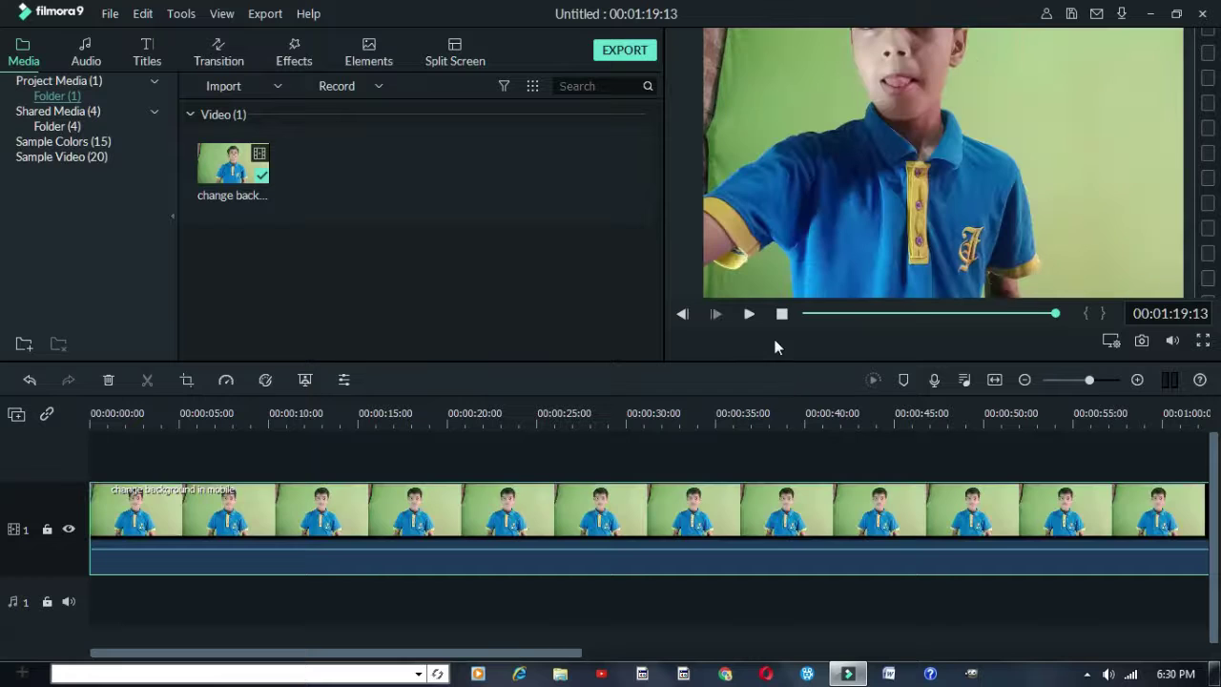
pyautogui.click(870, 314)
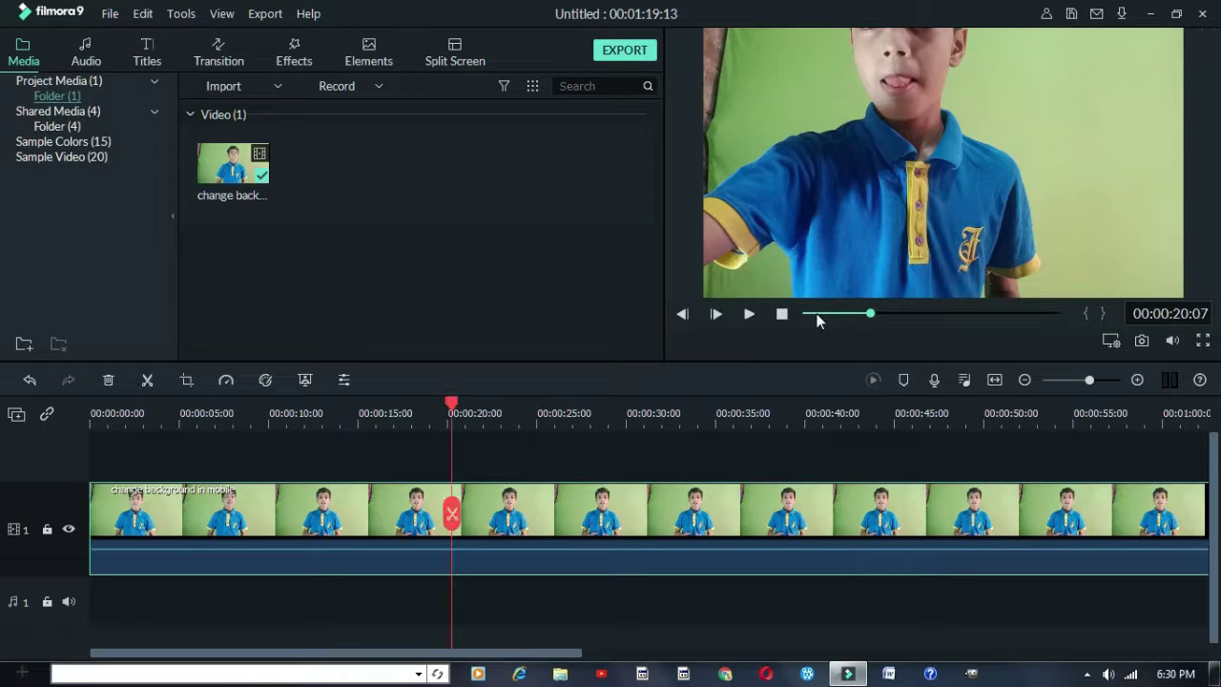
pyautogui.click(801, 314)
pyautogui.click(858, 314)
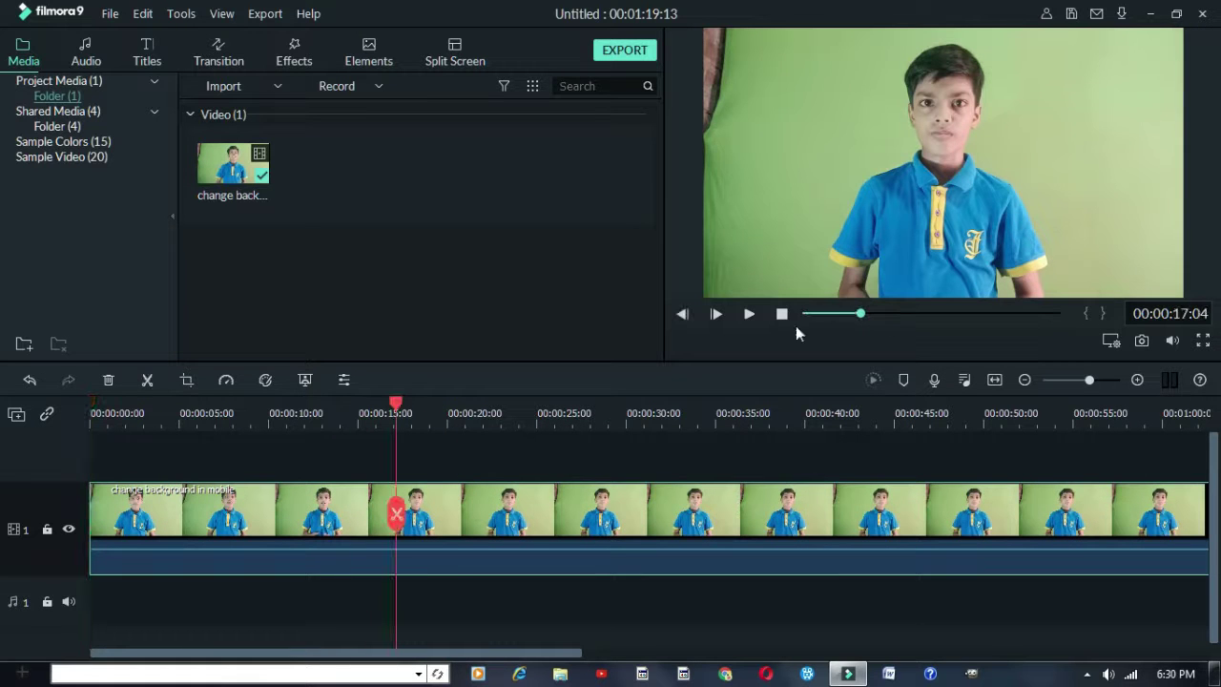
pyautogui.click(791, 322)
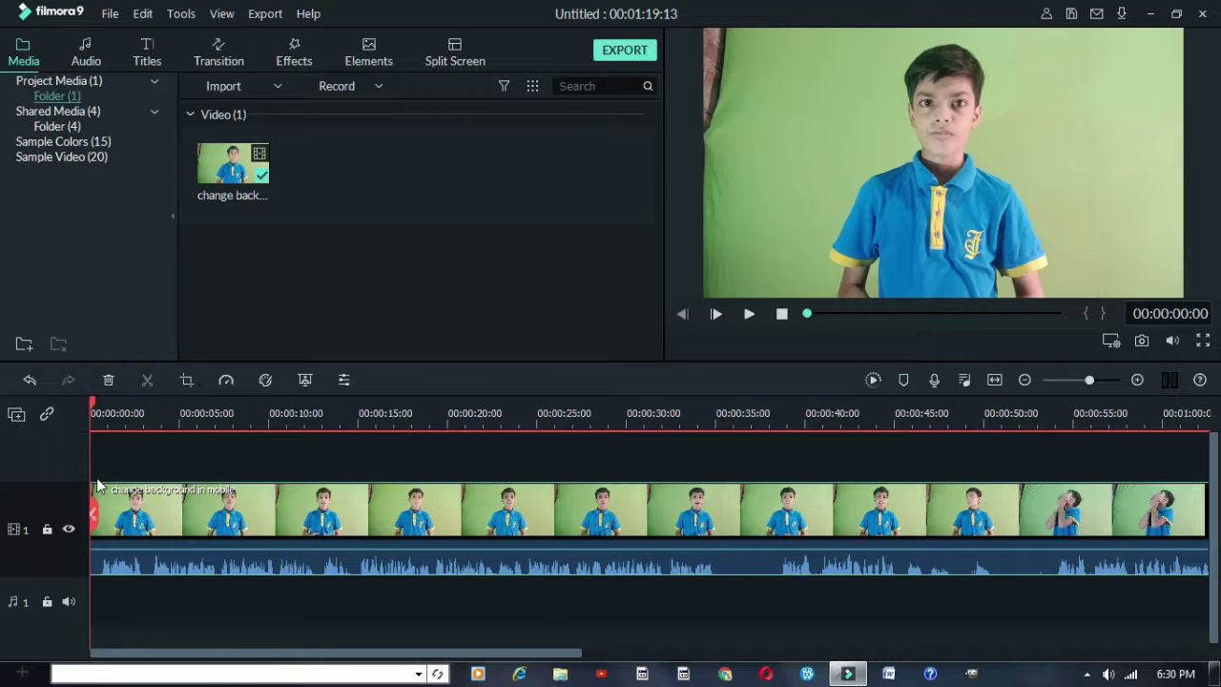
# Set the timeline track height to Normal and show Shared Media's Folder (4)
pyautogui.click(16, 414)
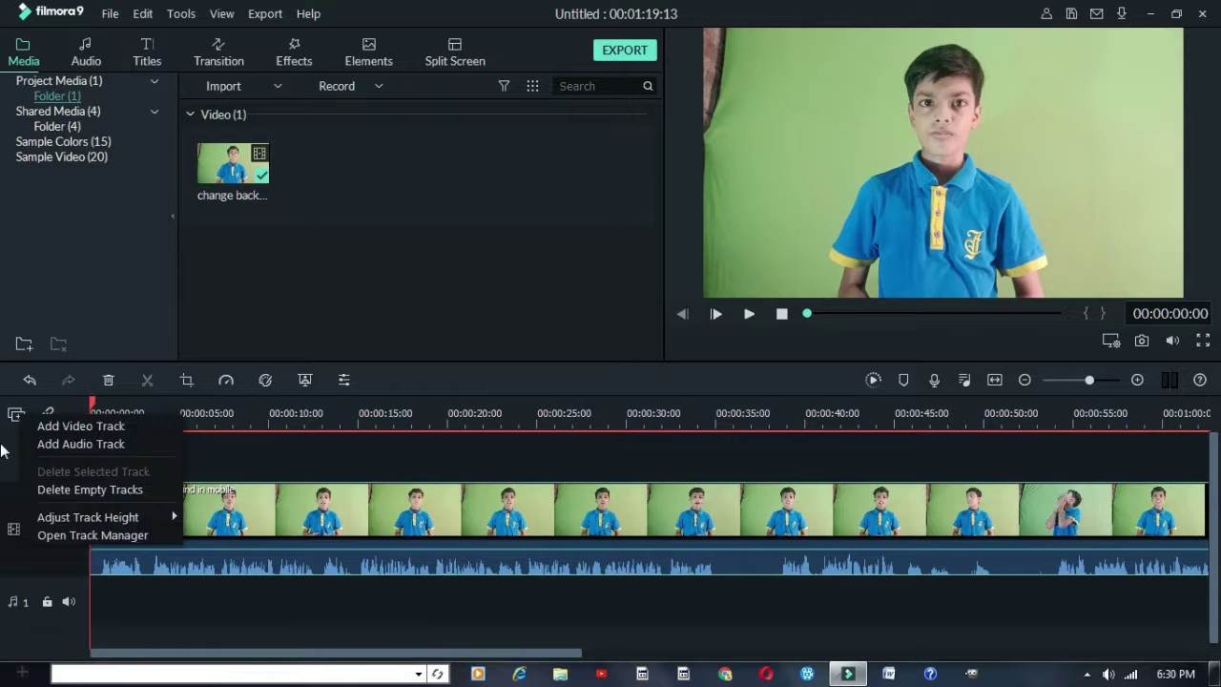
pyautogui.click(7, 431)
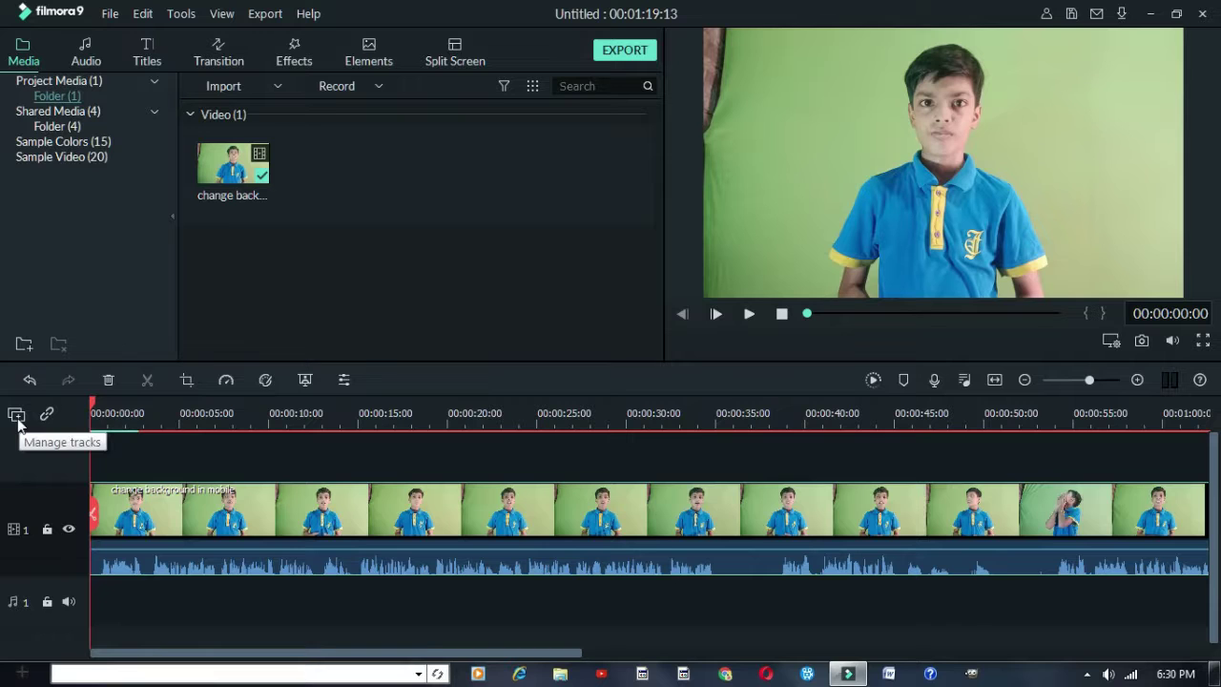
pyautogui.click(17, 420)
pyautogui.moveTo(131, 526)
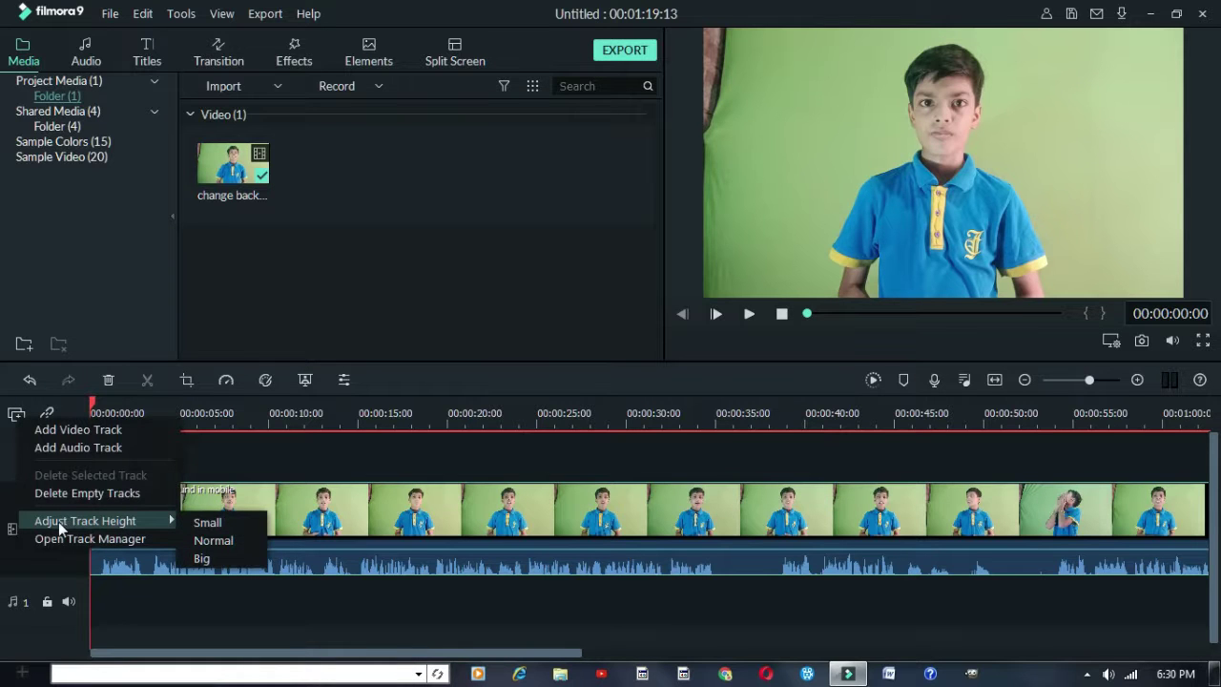
pyautogui.click(213, 541)
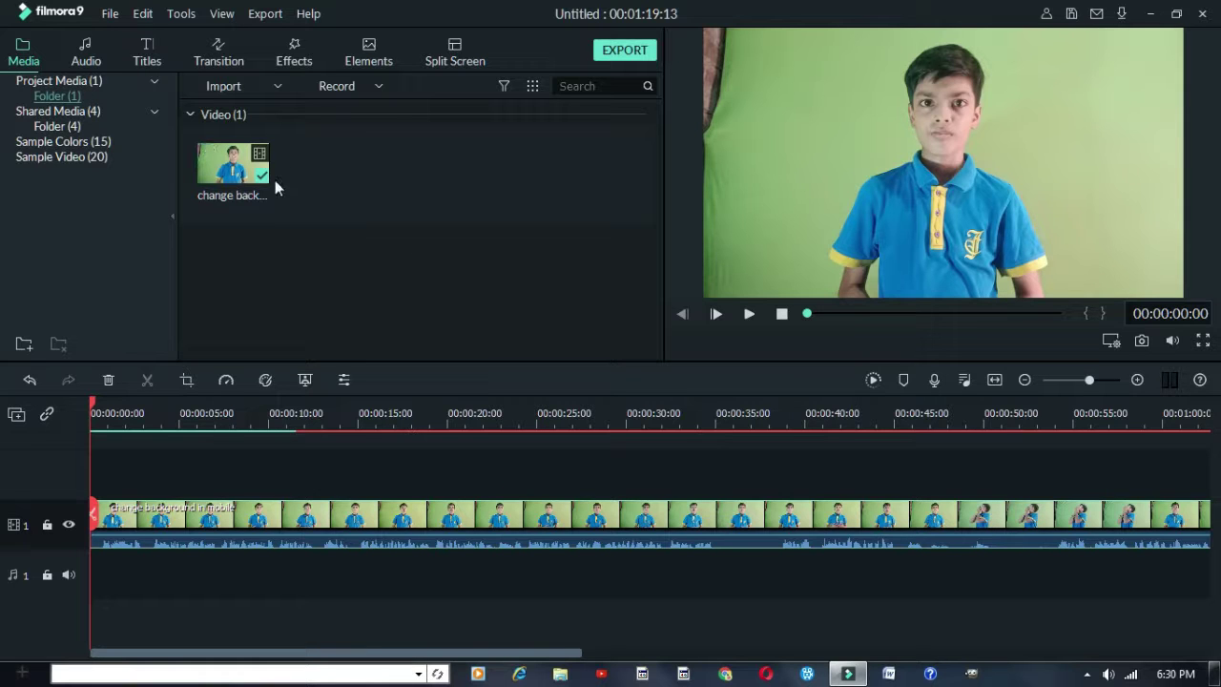
pyautogui.click(60, 126)
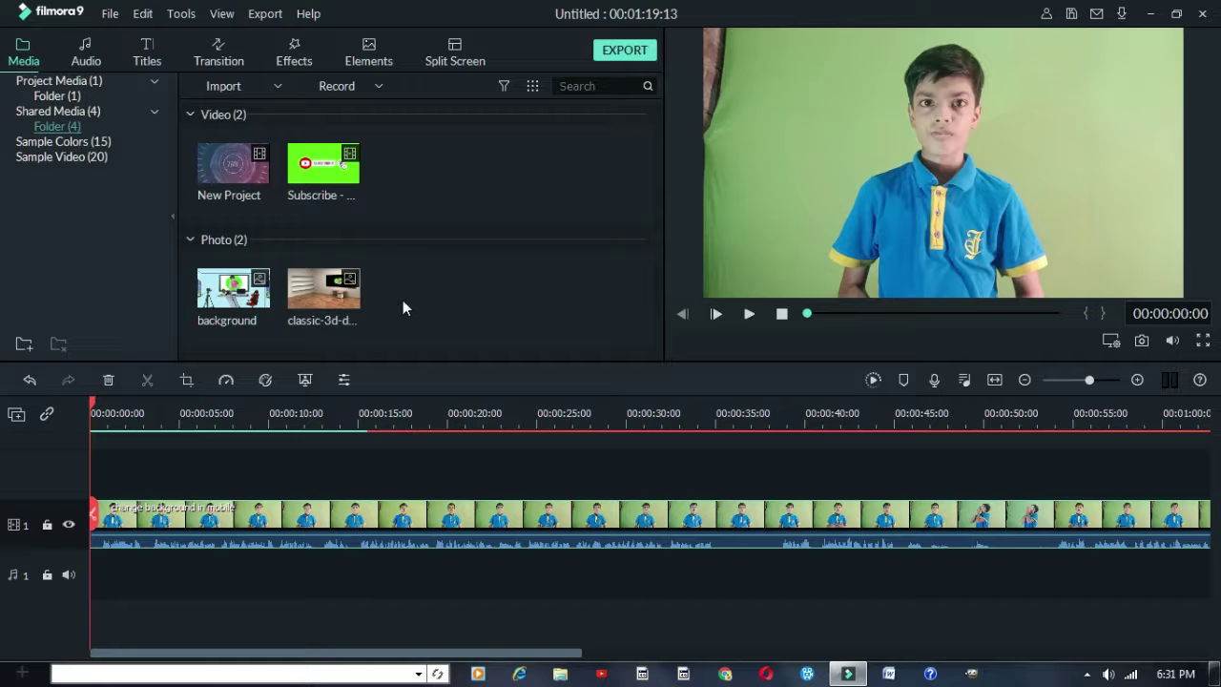
# Open Sample Colors (15) and browse its colour and gradient thumbnails
pyautogui.moveTo(402, 299); pyautogui.dragTo(436, 315)
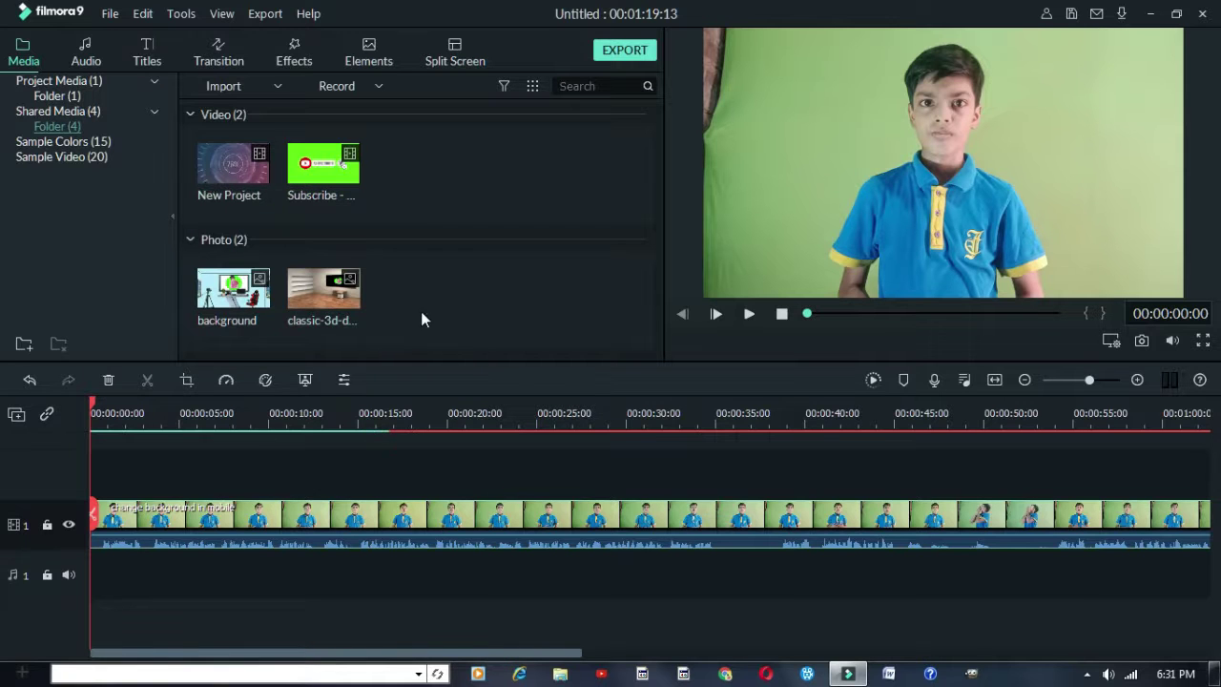
pyautogui.click(63, 143)
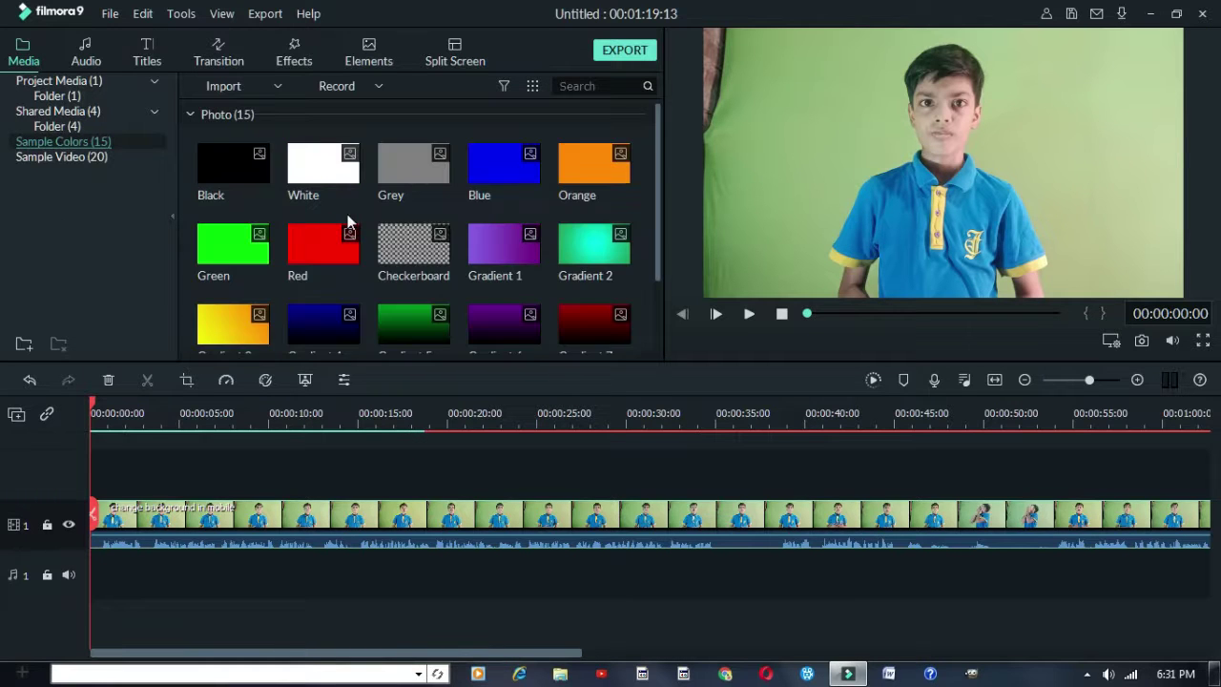
pyautogui.scroll(-1, 395, 240)
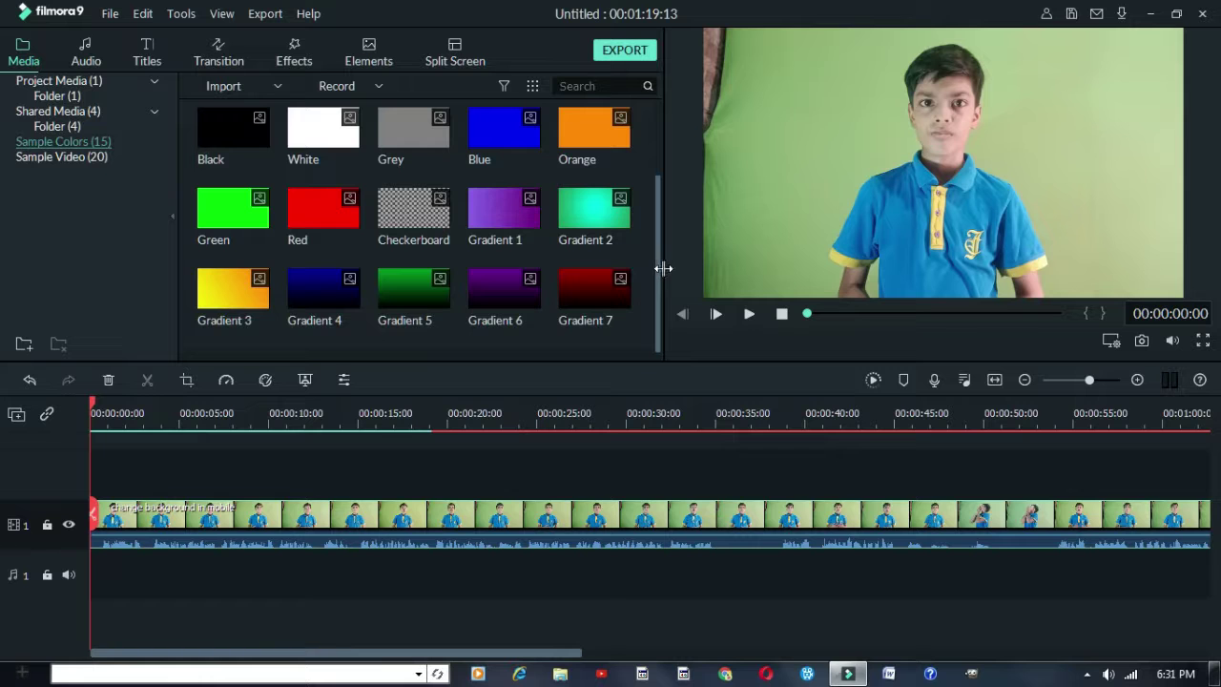
pyautogui.scroll(1, 646, 253)
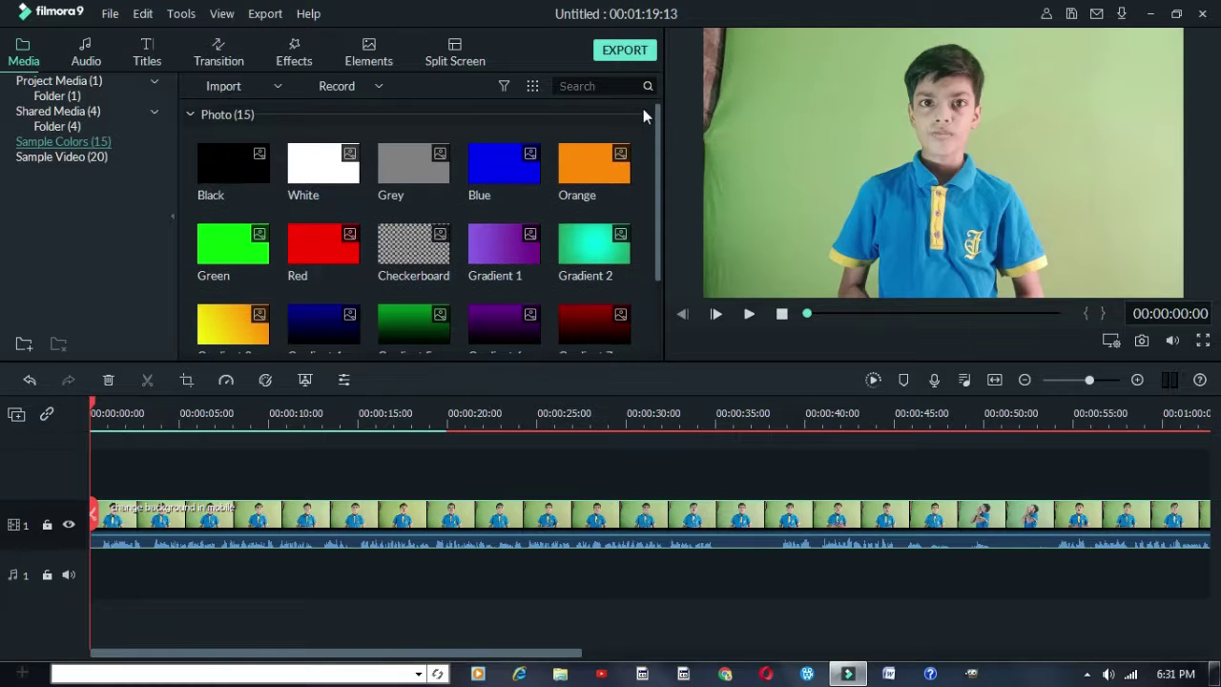
pyautogui.scroll(-1, 410, 230)
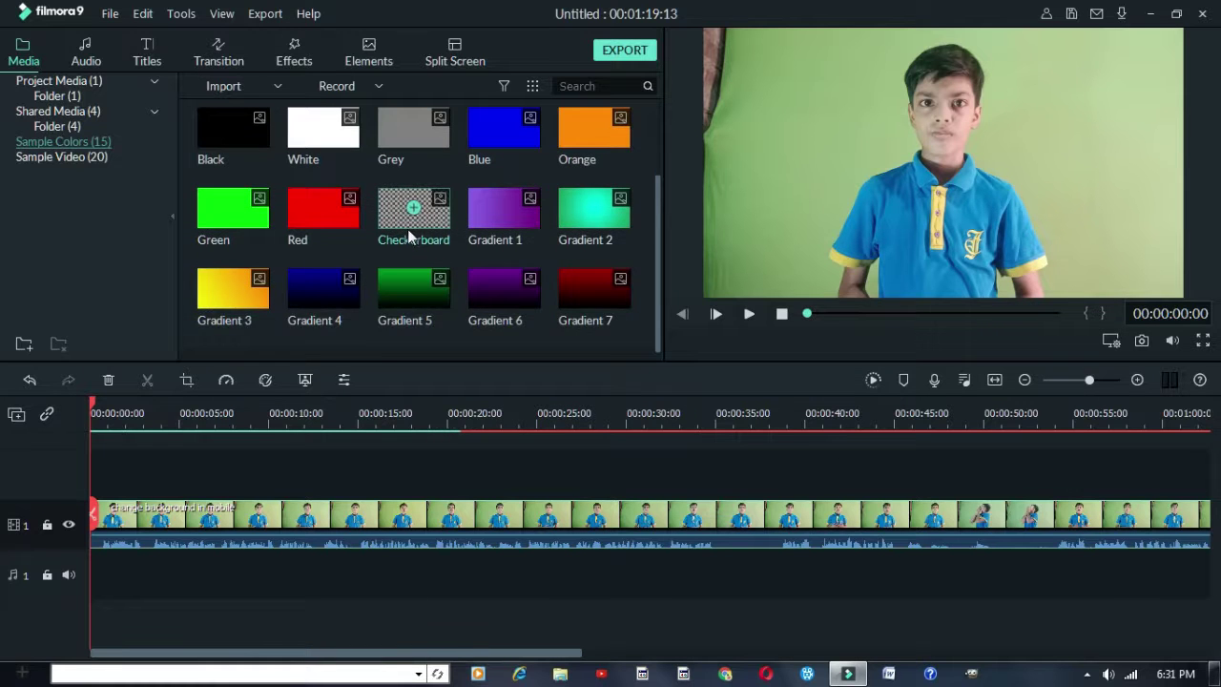
pyautogui.scroll(1, 409, 239)
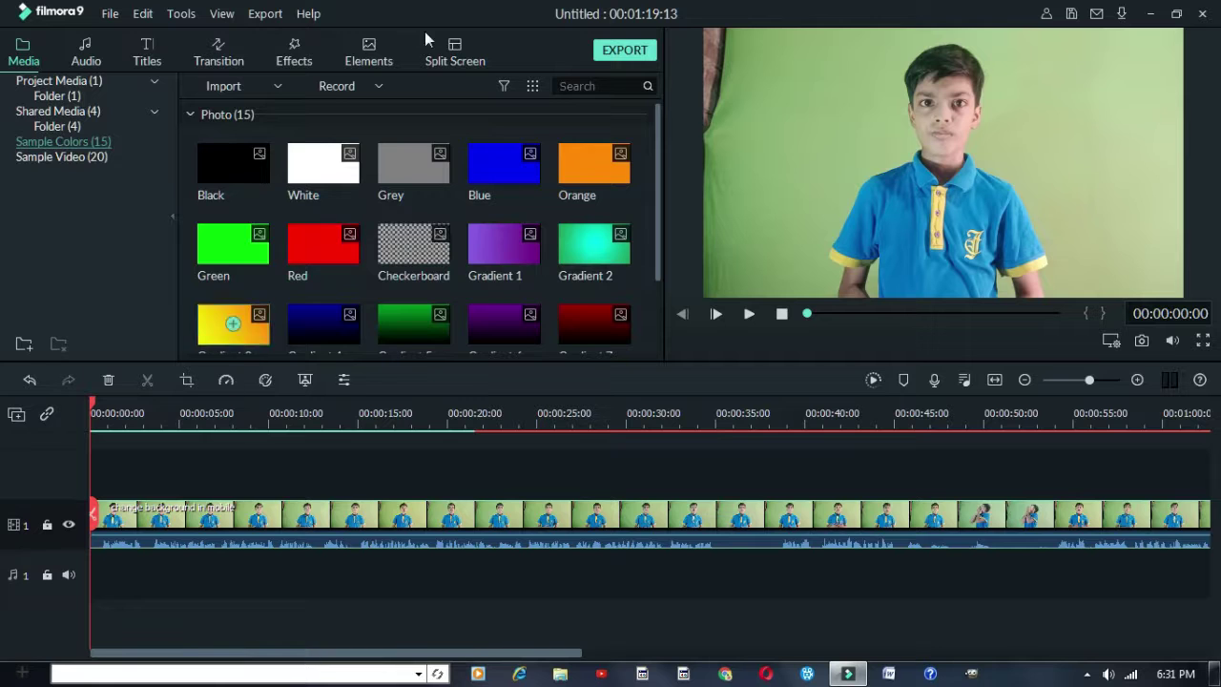
pyautogui.scroll(-1, 448, 249)
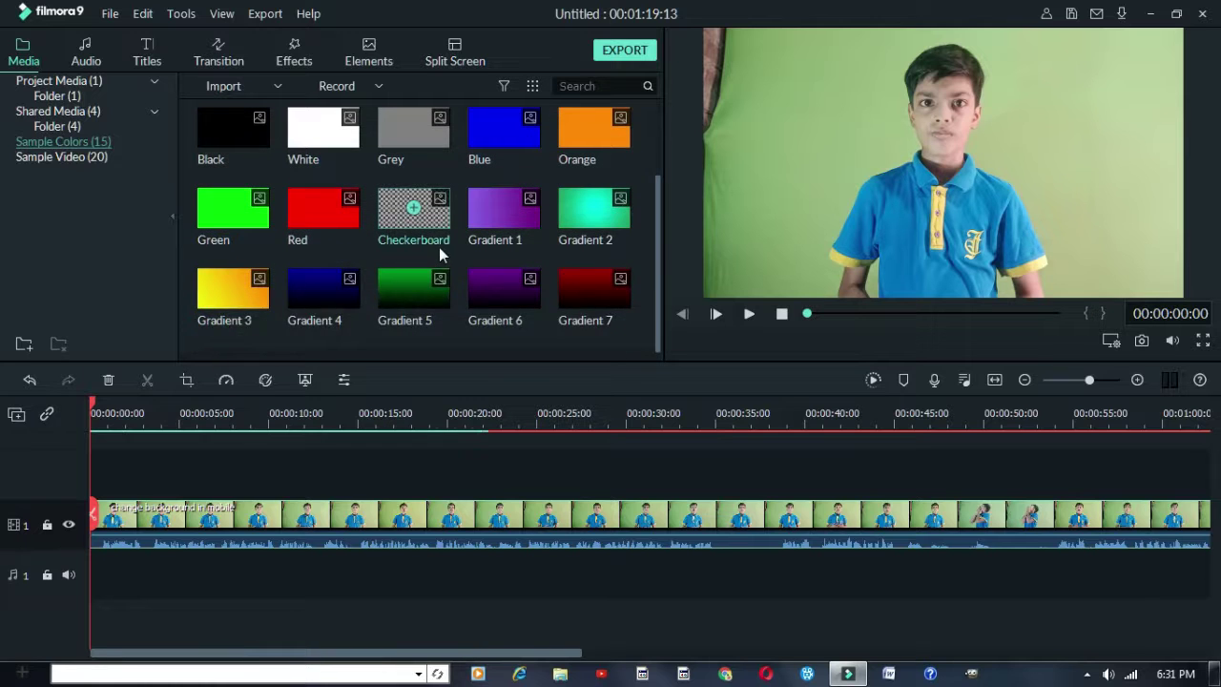
pyautogui.scroll(1, 439, 247)
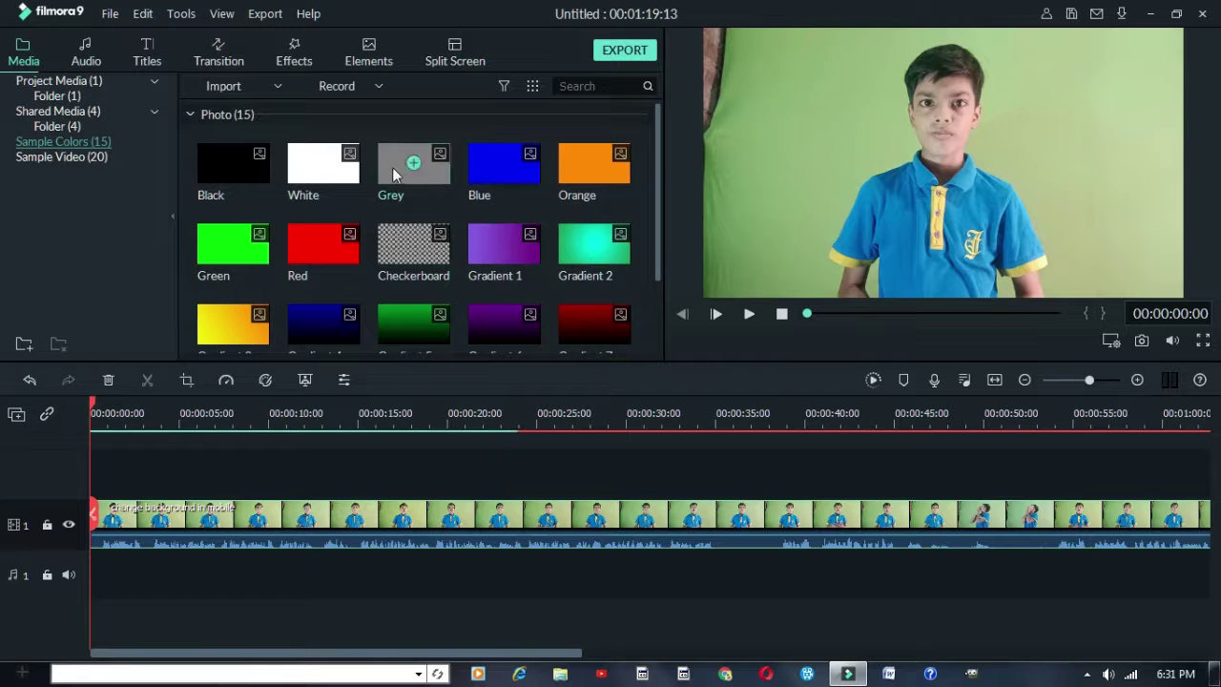
# Drag the Grey sample colour onto track 2 and move it later along the timeline
pyautogui.moveTo(392, 167); pyautogui.dragTo(66, 483)
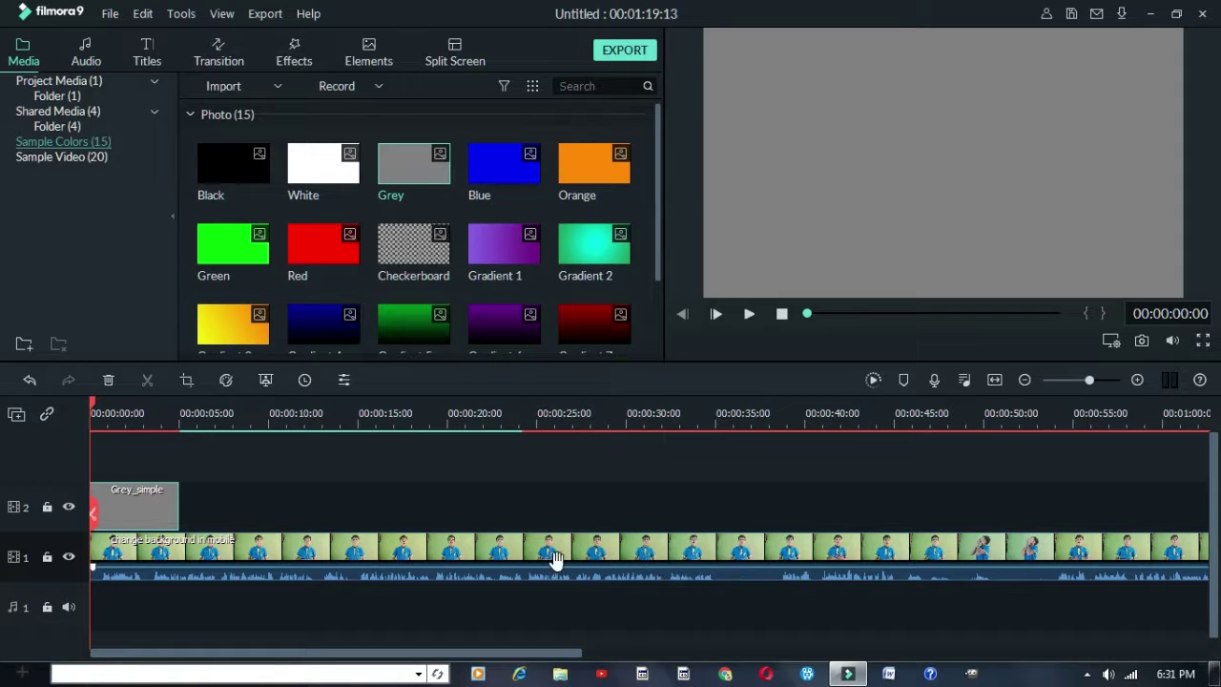
pyautogui.moveTo(140, 495); pyautogui.dragTo(24, 615)
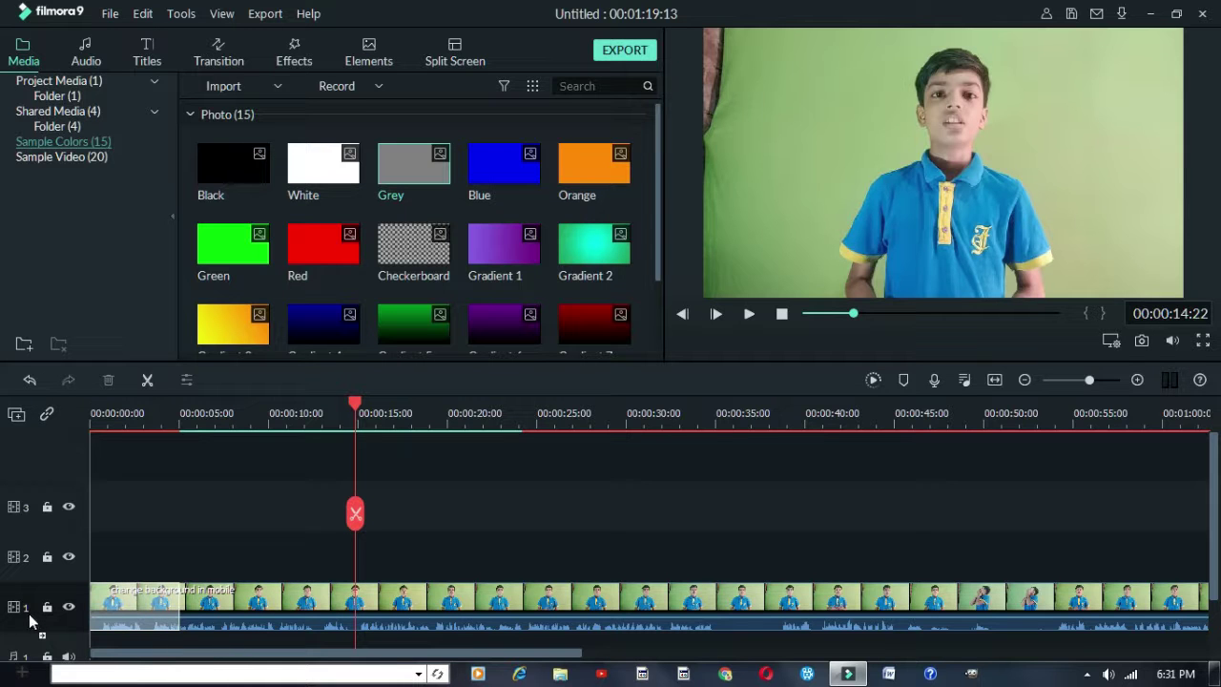
pyautogui.moveTo(29, 613); pyautogui.dragTo(284, 563)
# Move the playhead onto the Grey_simple clip, select it and delete it
pyautogui.scroll(-1, 492, 508)
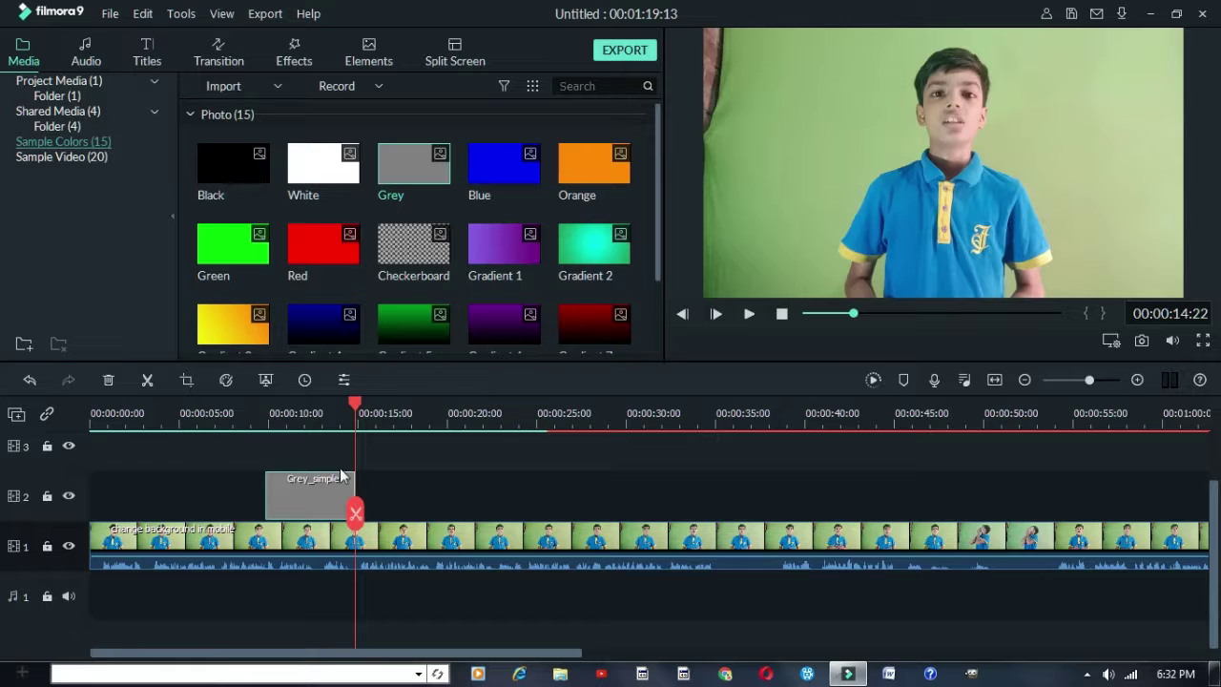
pyautogui.click(326, 413)
pyautogui.press('Left')
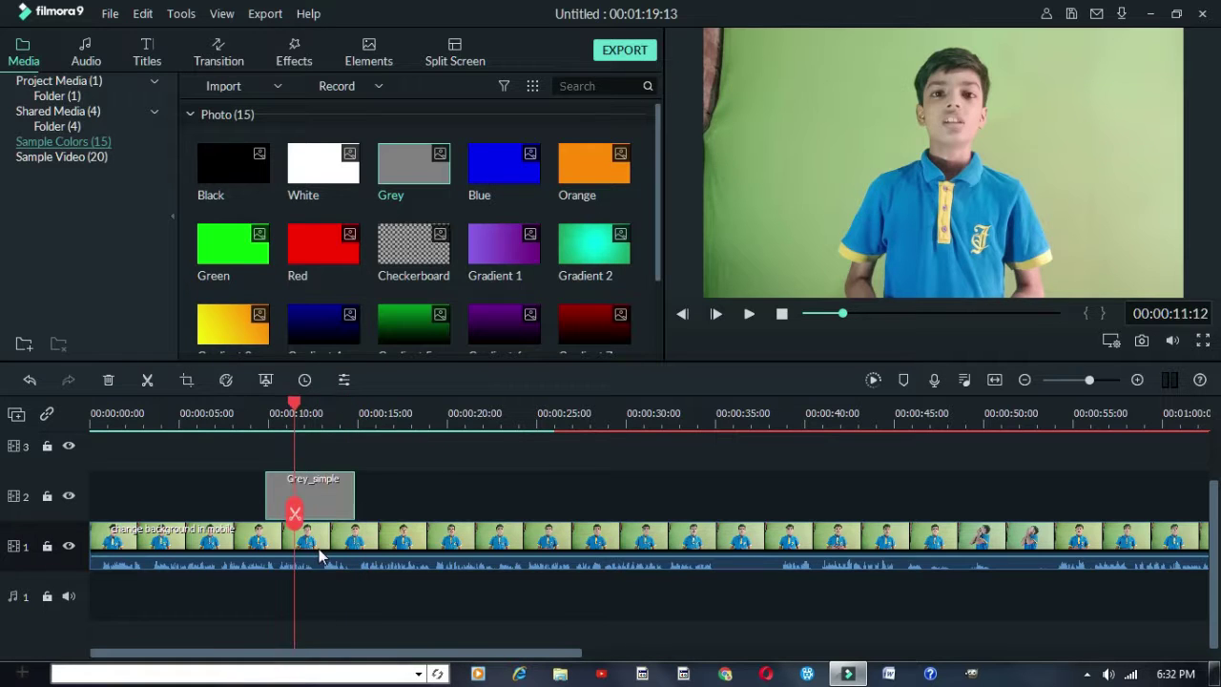
pyautogui.click(319, 548)
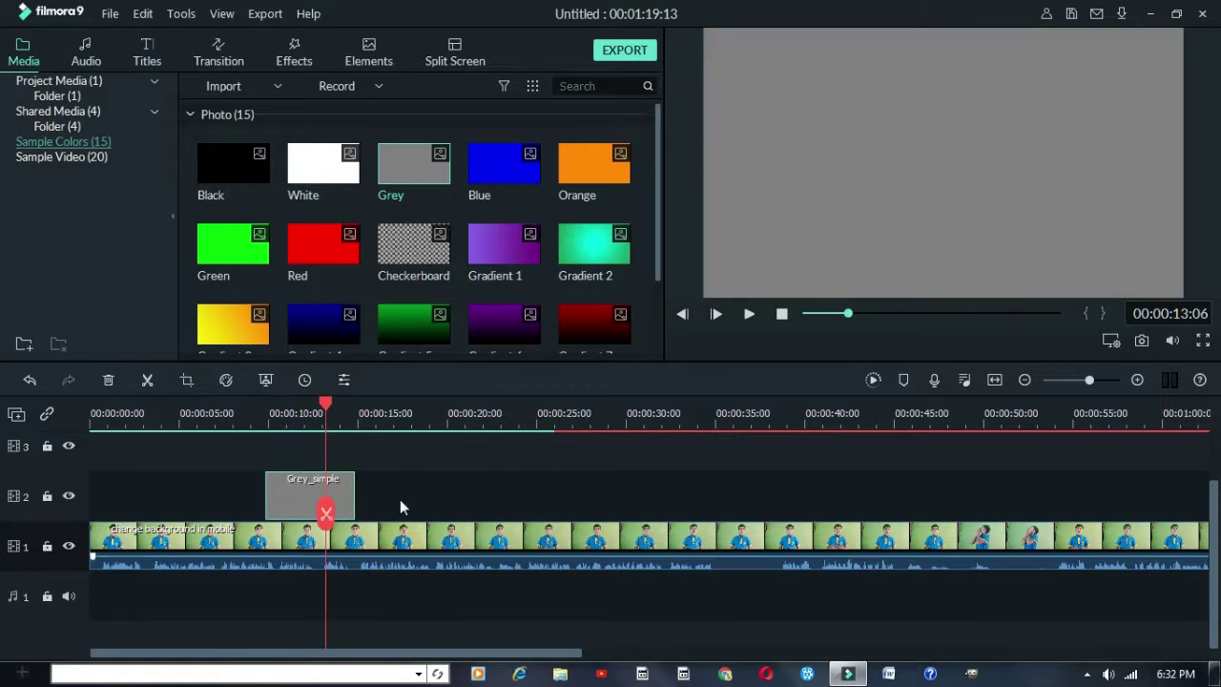
pyautogui.click(312, 496)
pyautogui.press('Delete')
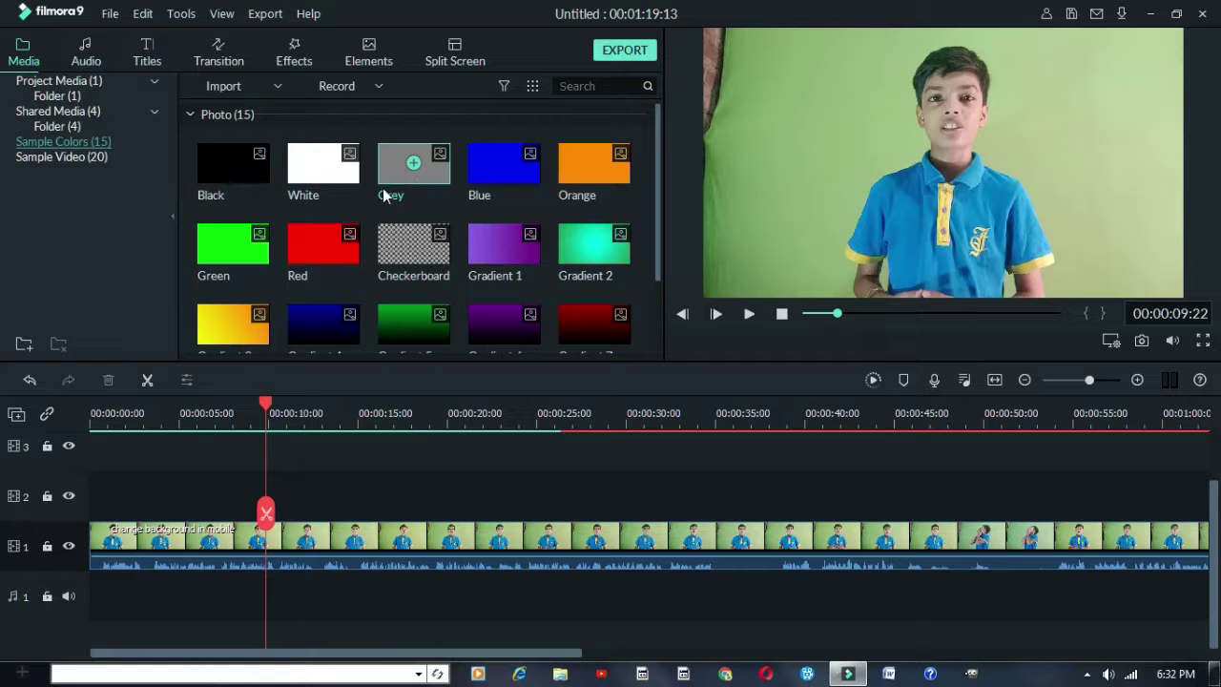
# Split the green-screen clip at 00:00:12:17
pyautogui.click(260, 539)
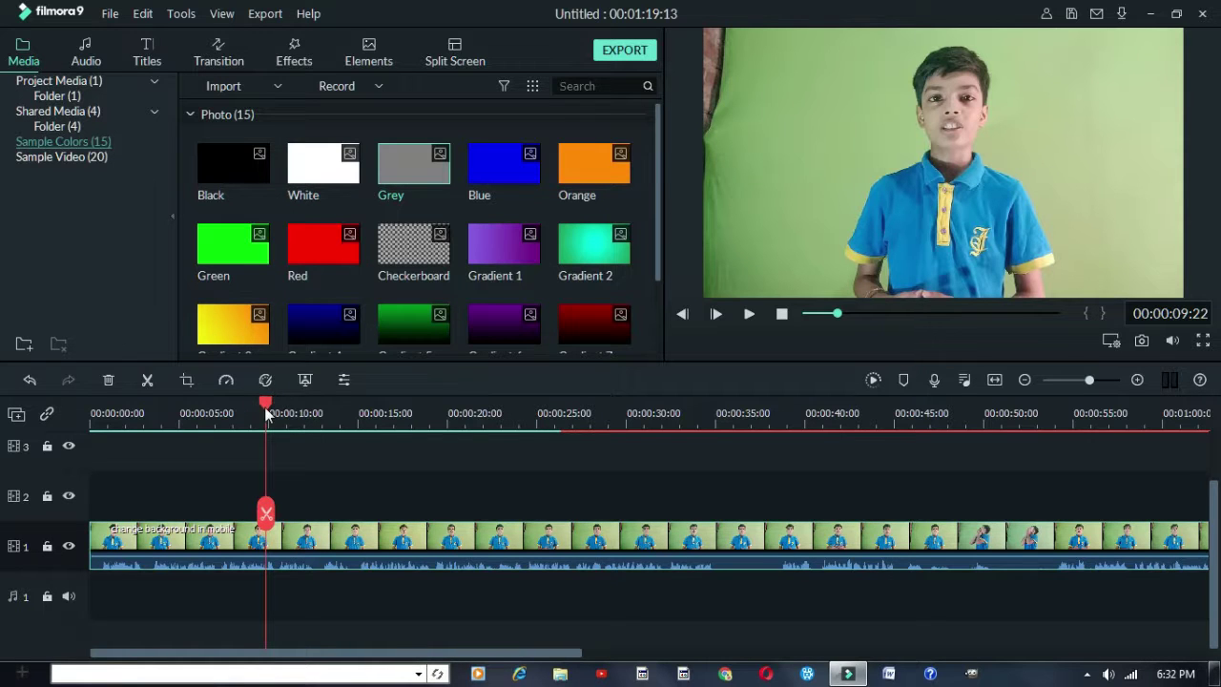
pyautogui.moveTo(270, 415); pyautogui.dragTo(7, 410)
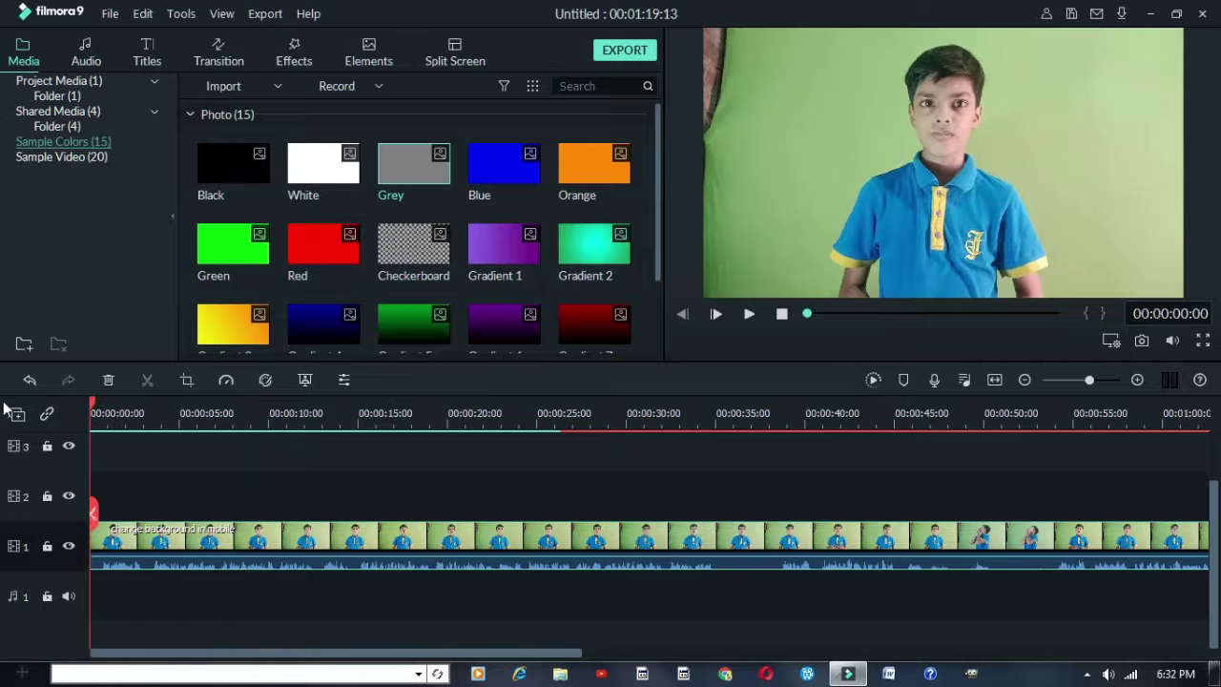
pyautogui.moveTo(118, 399); pyautogui.dragTo(268, 457)
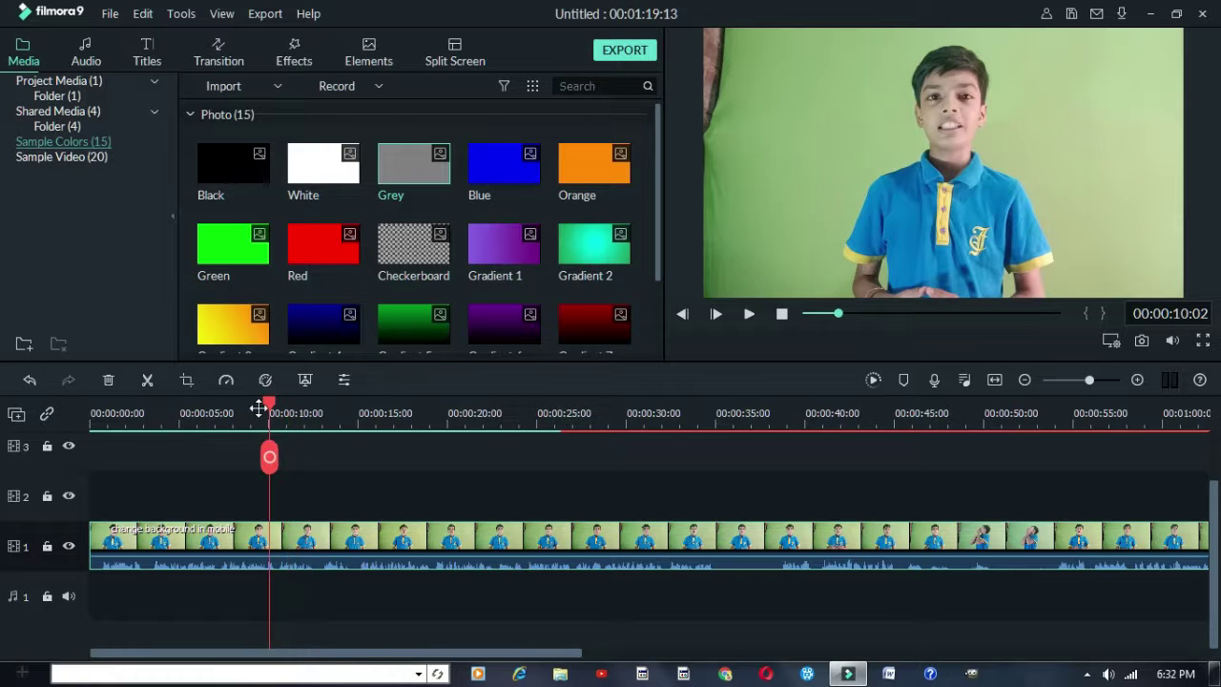
pyautogui.click(259, 410)
pyautogui.click(289, 411)
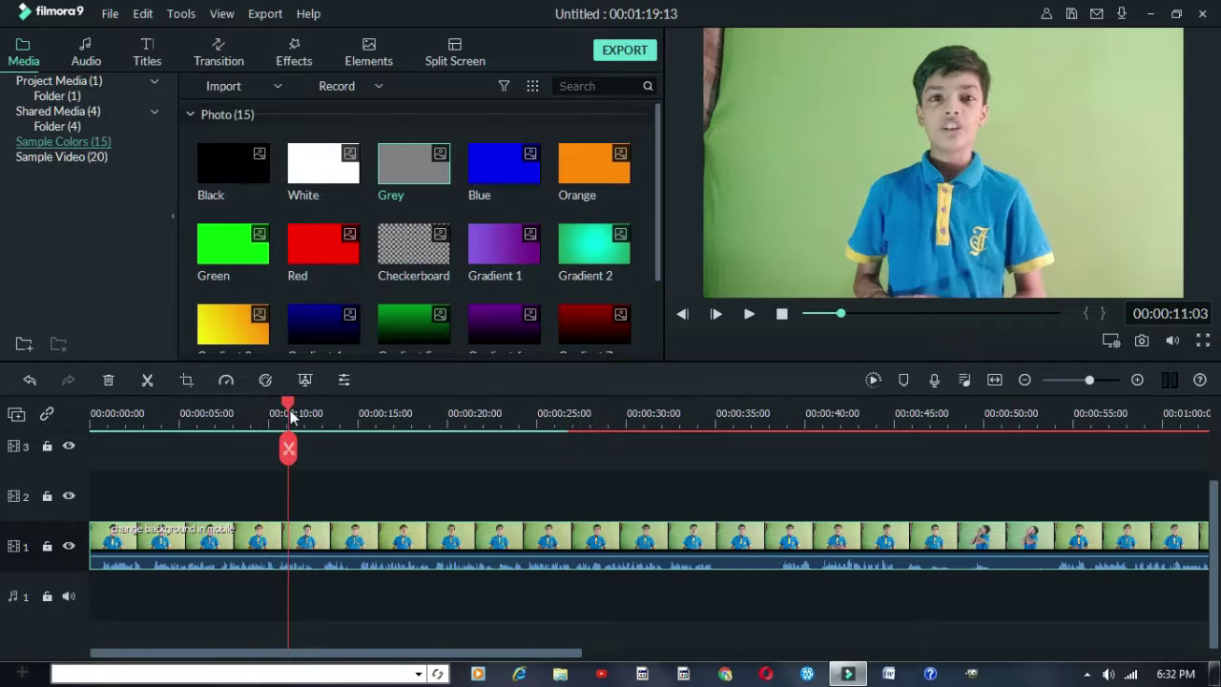
pyautogui.moveTo(291, 417); pyautogui.dragTo(324, 422)
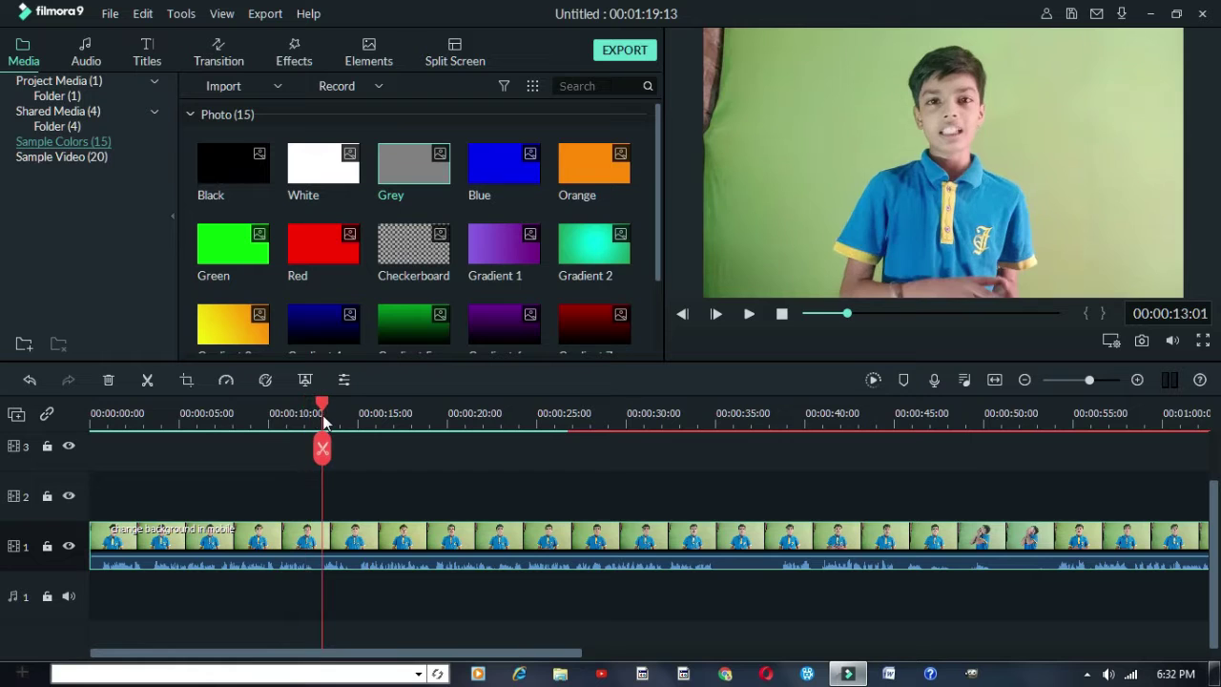
pyautogui.click(257, 410)
pyautogui.click(324, 409)
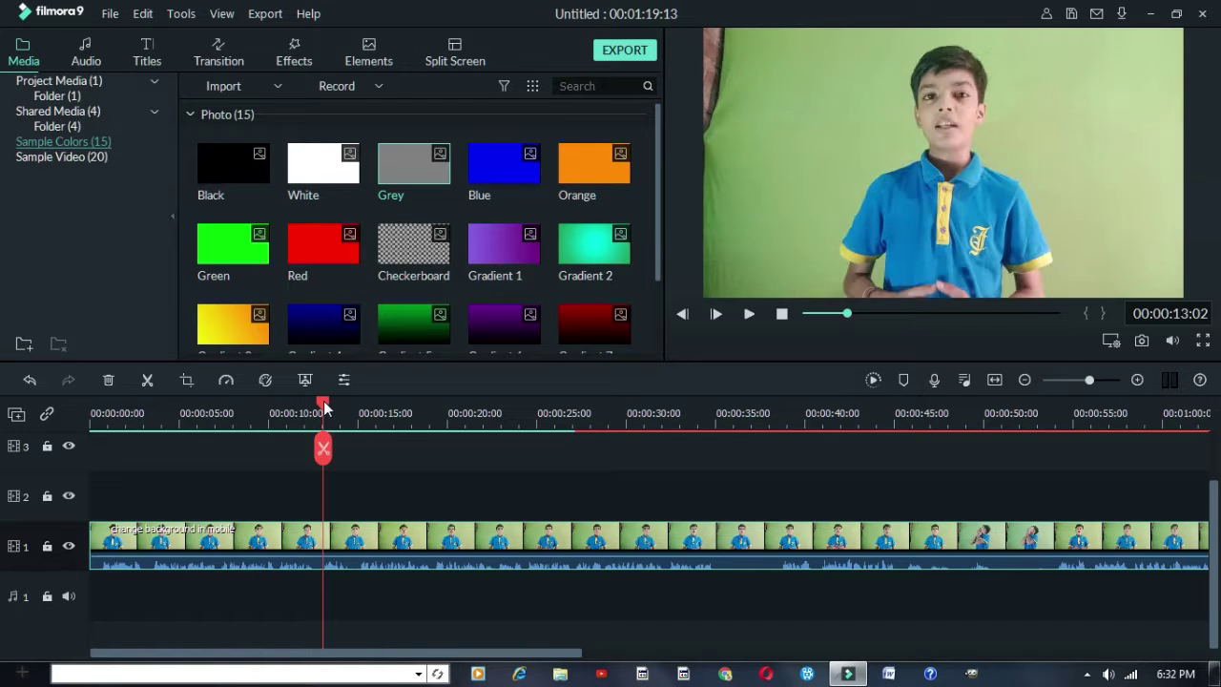
pyautogui.moveTo(318, 406); pyautogui.dragTo(316, 405)
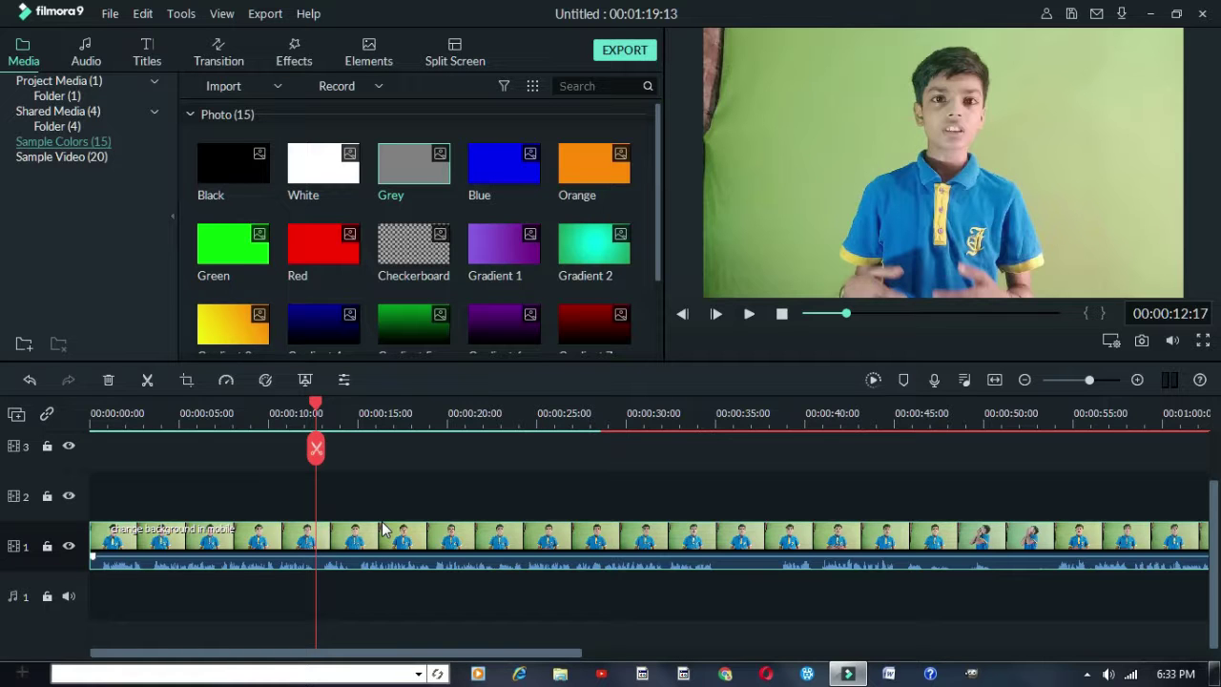
pyautogui.hotkey('ctrl', 'b')
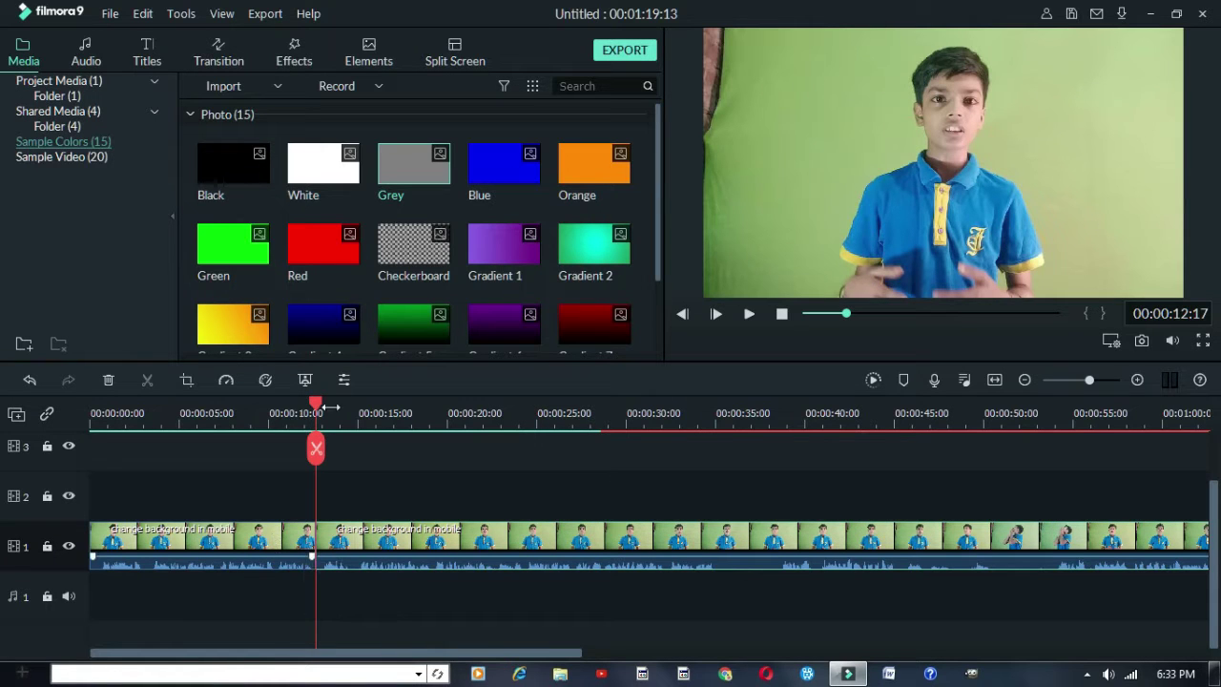
# Split the clip again at about 15 seconds and delete the short middle piece
pyautogui.moveTo(311, 408); pyautogui.dragTo(226, 408)
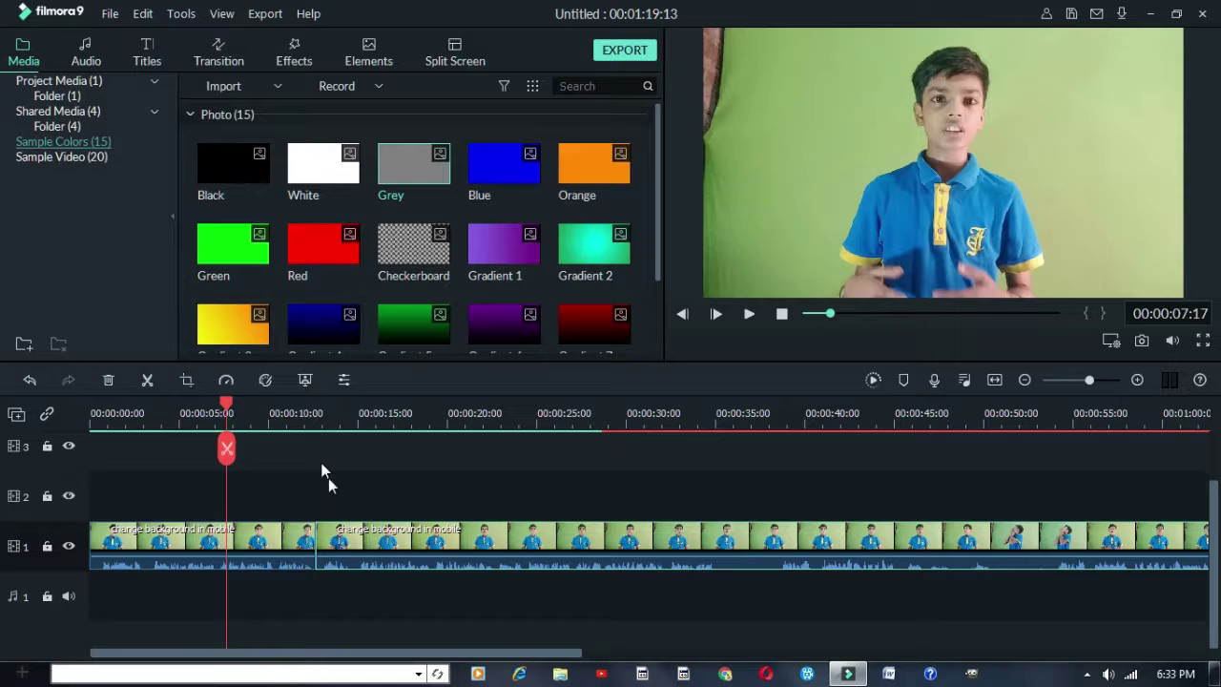
pyautogui.moveTo(345, 549); pyautogui.dragTo(420, 575)
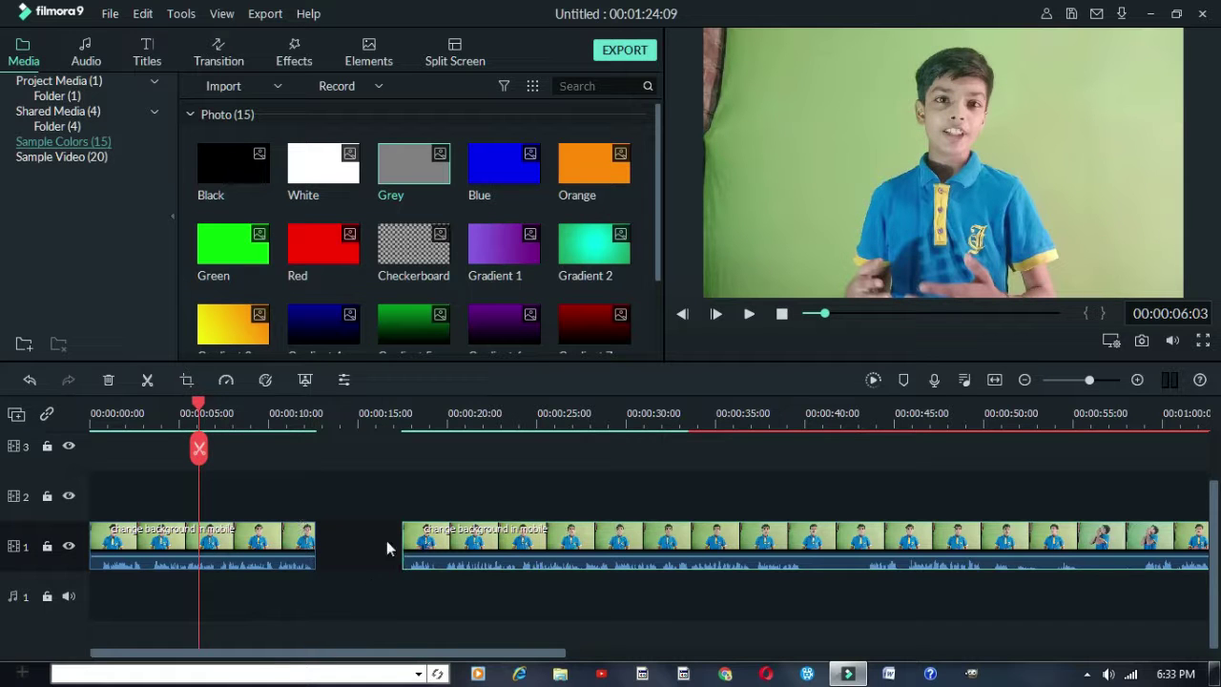
pyautogui.moveTo(381, 545); pyautogui.dragTo(338, 536)
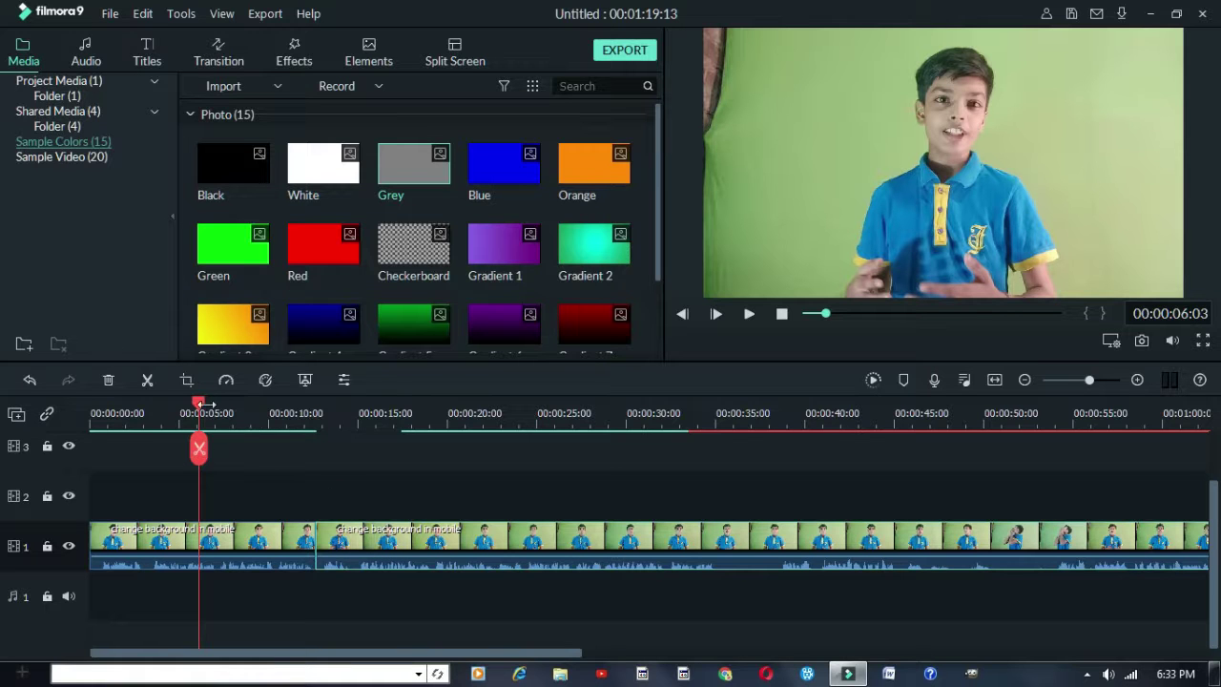
pyautogui.moveTo(204, 404); pyautogui.dragTo(370, 412)
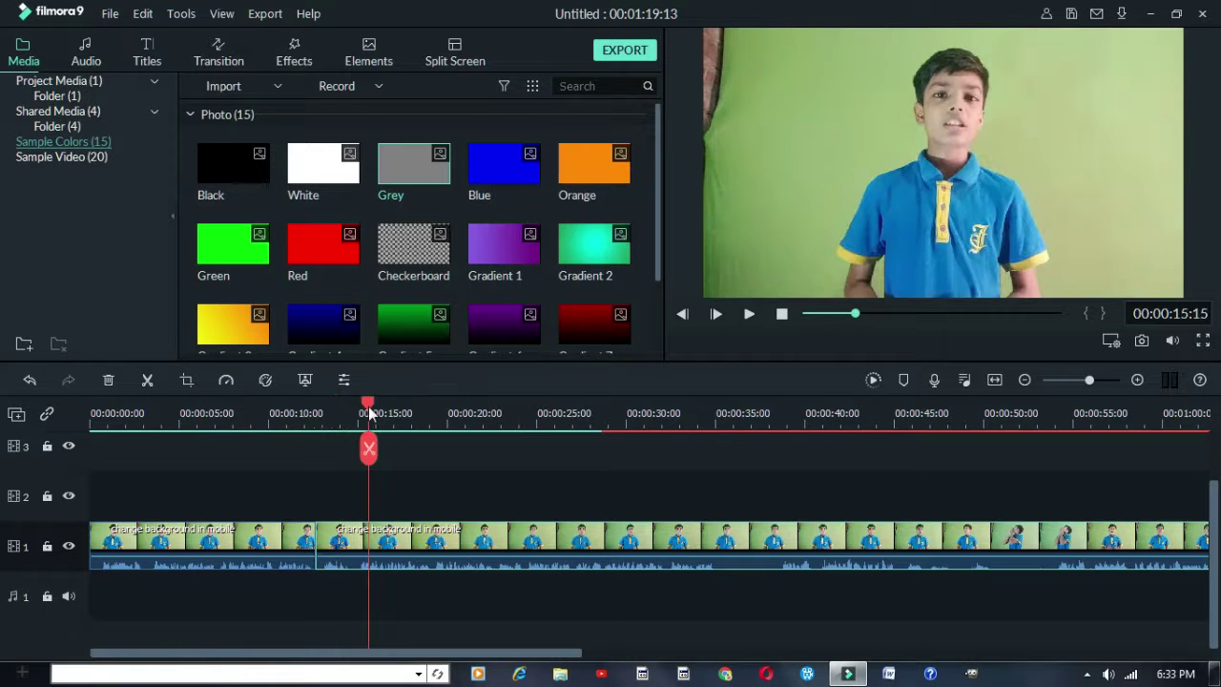
pyautogui.click(368, 448)
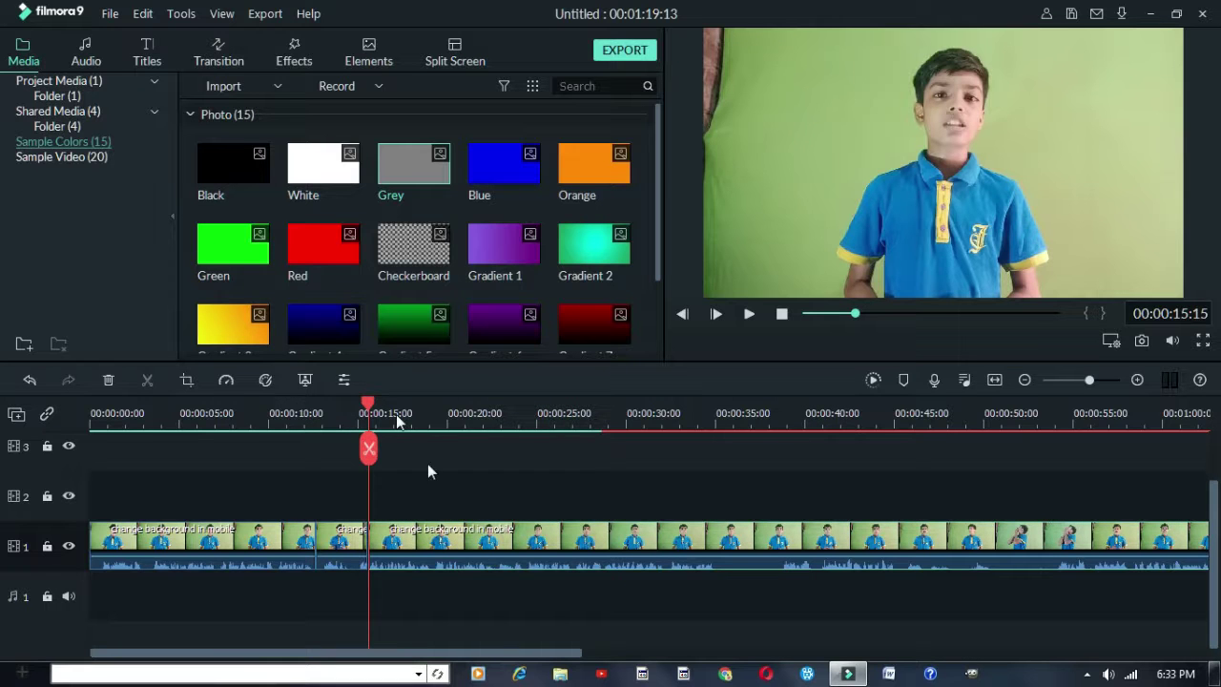
pyautogui.moveTo(324, 483); pyautogui.dragTo(396, 493)
pyautogui.click(336, 543)
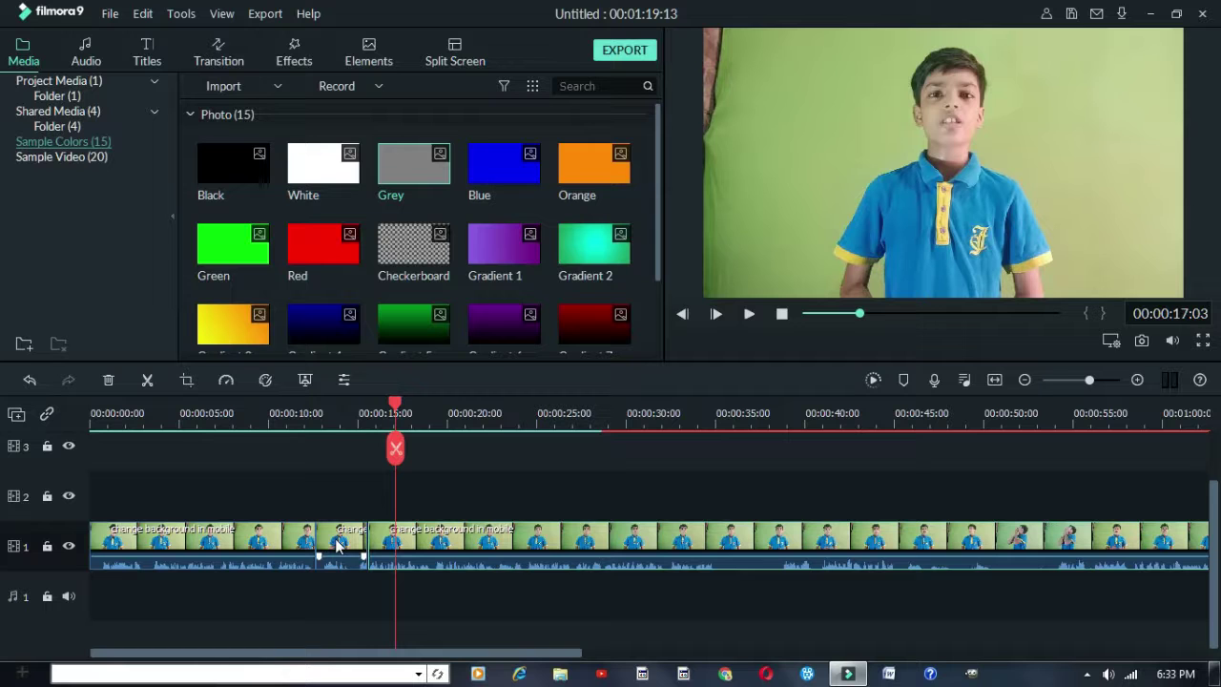
pyautogui.press('Delete')
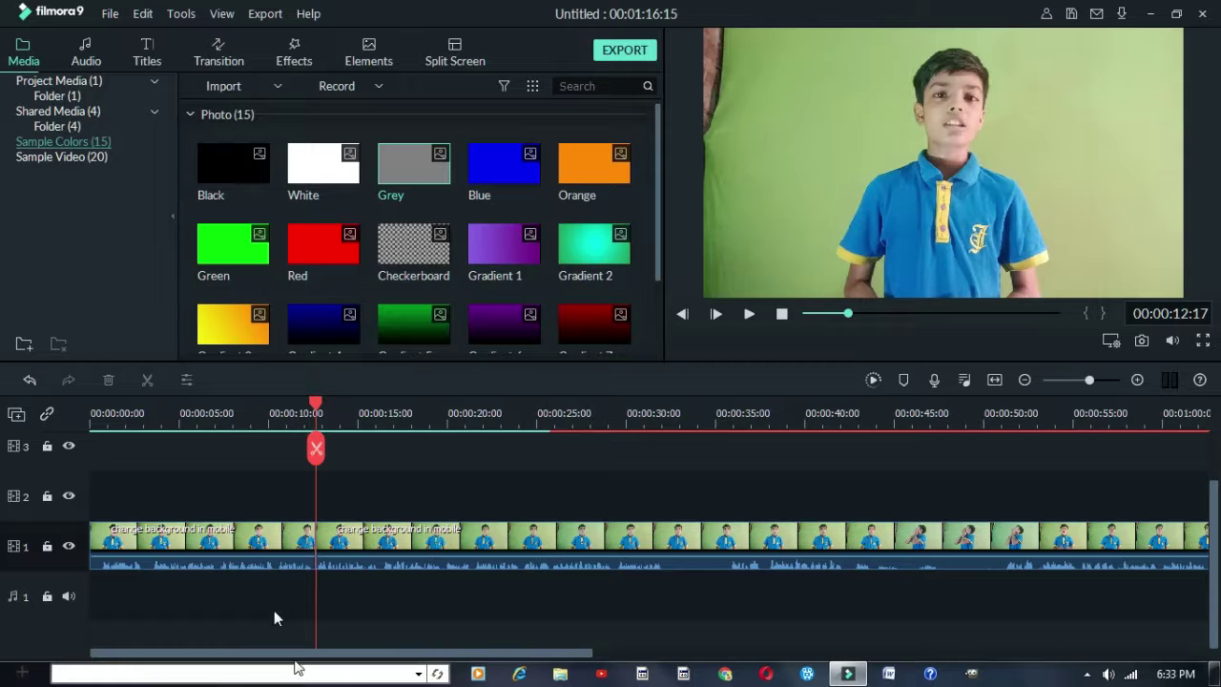
pyautogui.click(235, 413)
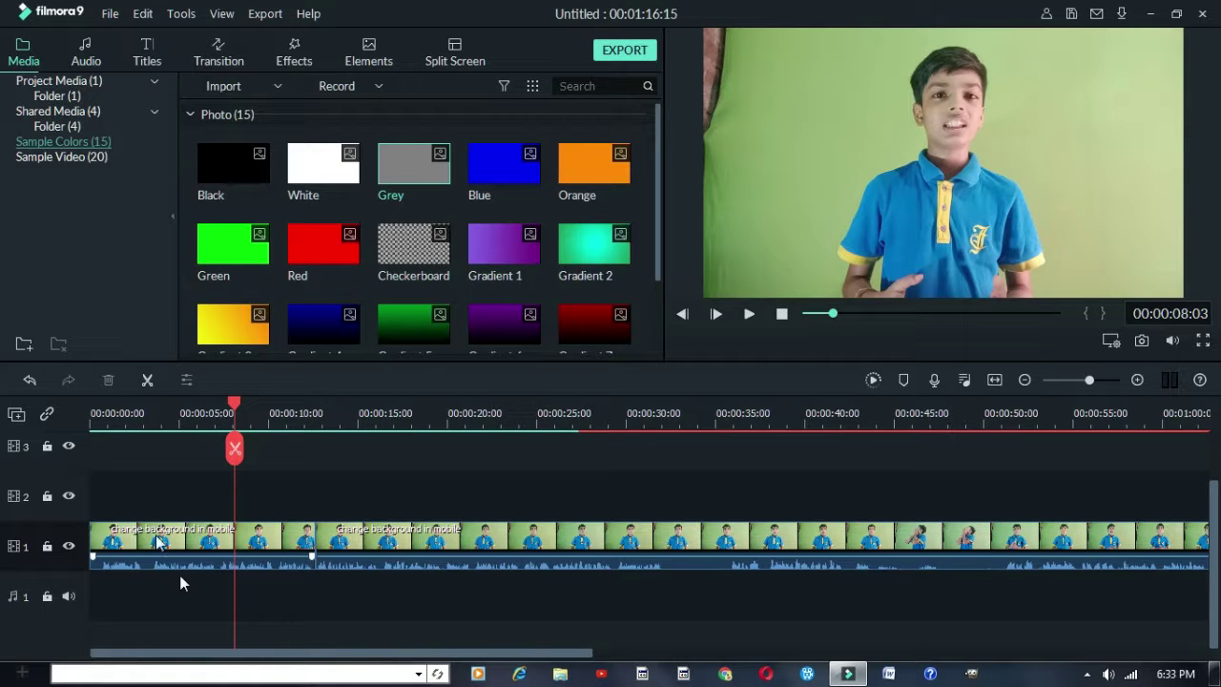
# Place the Drift - Drift music from the Audio library at the start of audio track 1
pyautogui.click(85, 59)
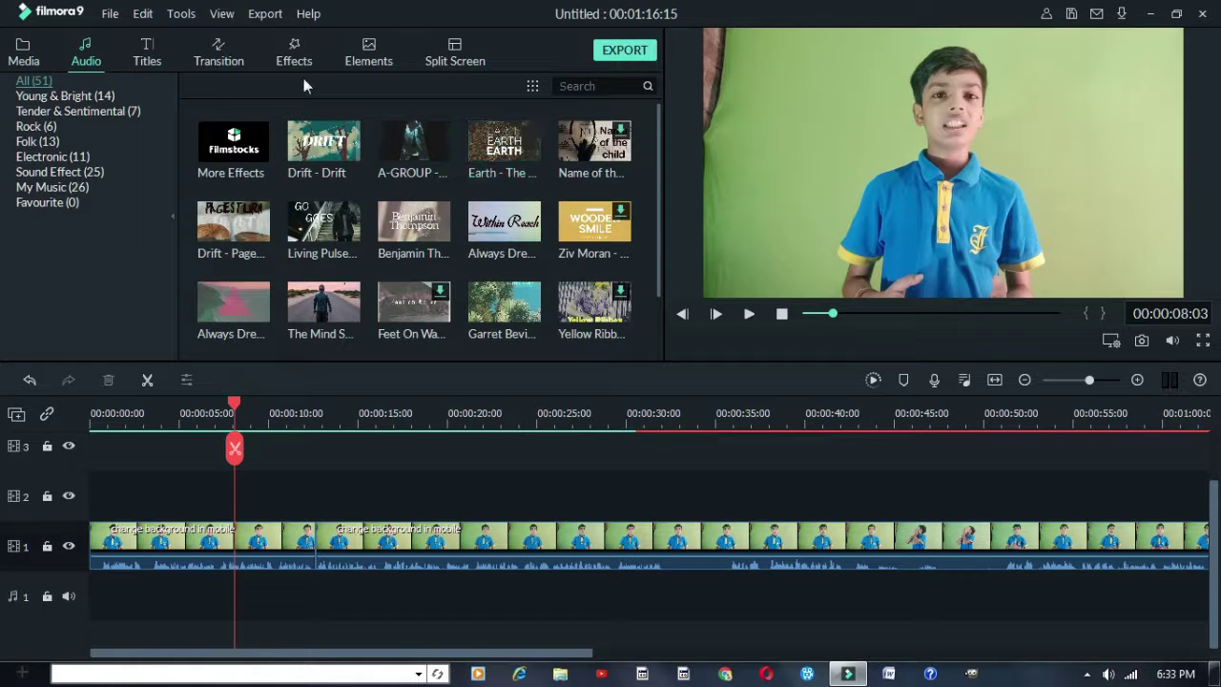
pyautogui.scroll(-5, 325, 257)
pyautogui.scroll(5, 325, 258)
pyautogui.scroll(-3, 326, 256)
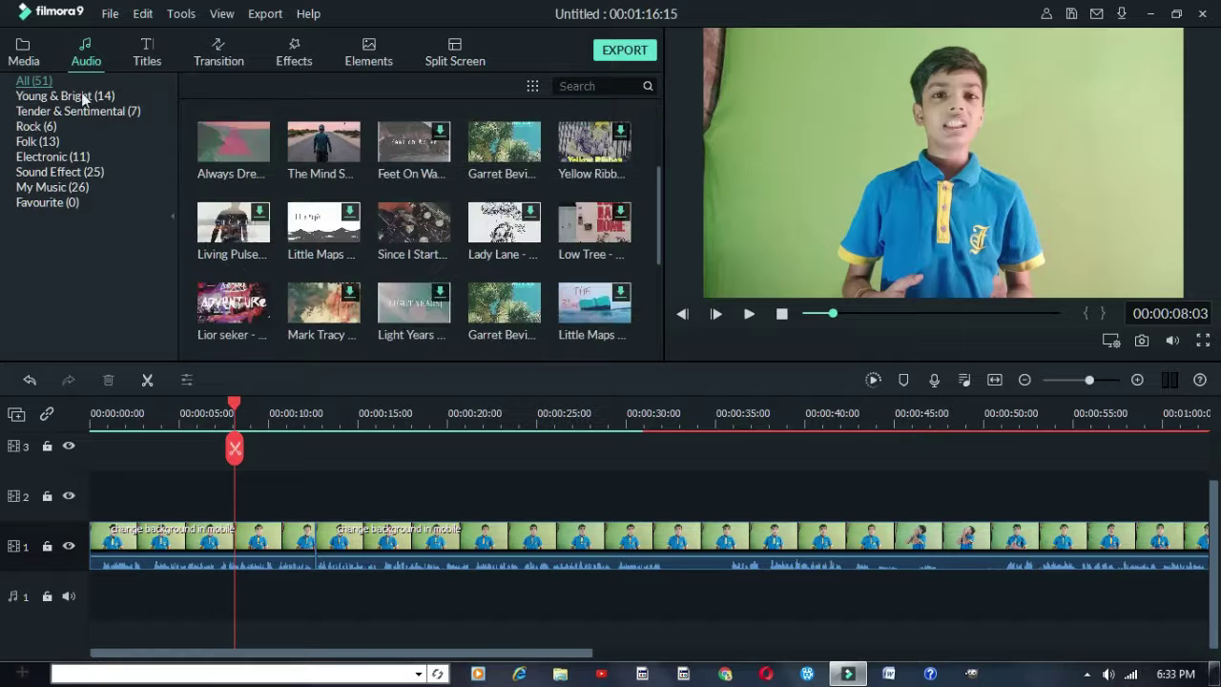
pyautogui.scroll(3, 369, 164)
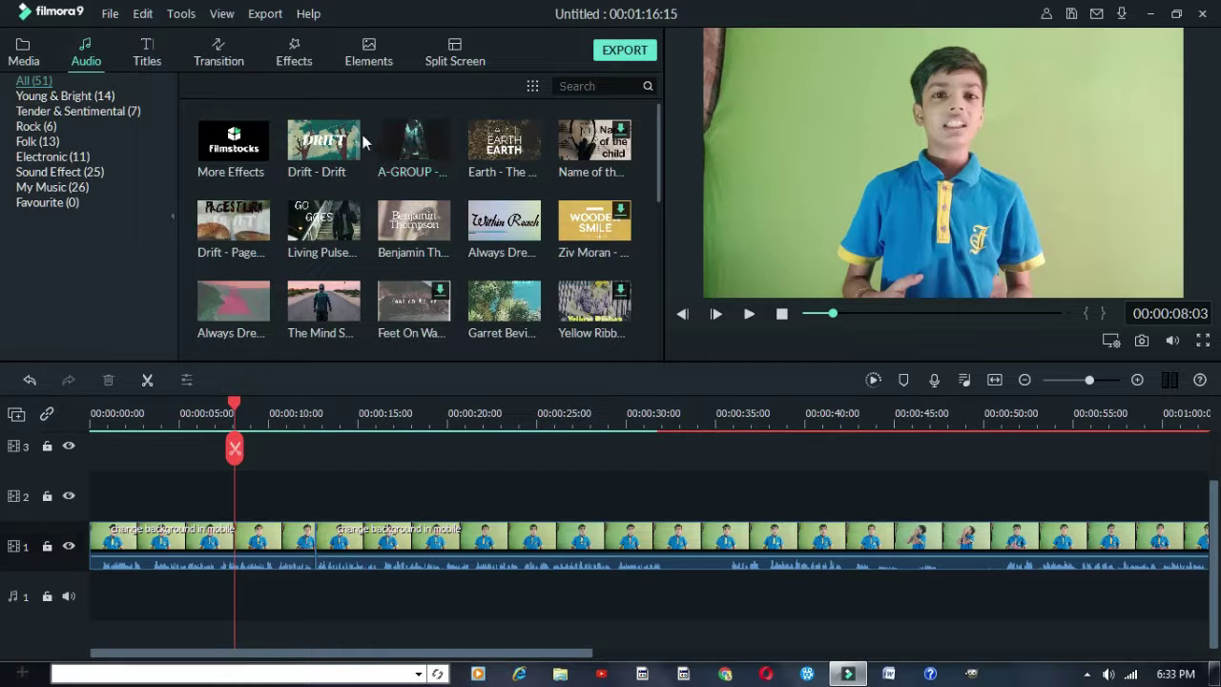
pyautogui.moveTo(352, 157); pyautogui.dragTo(8, 588)
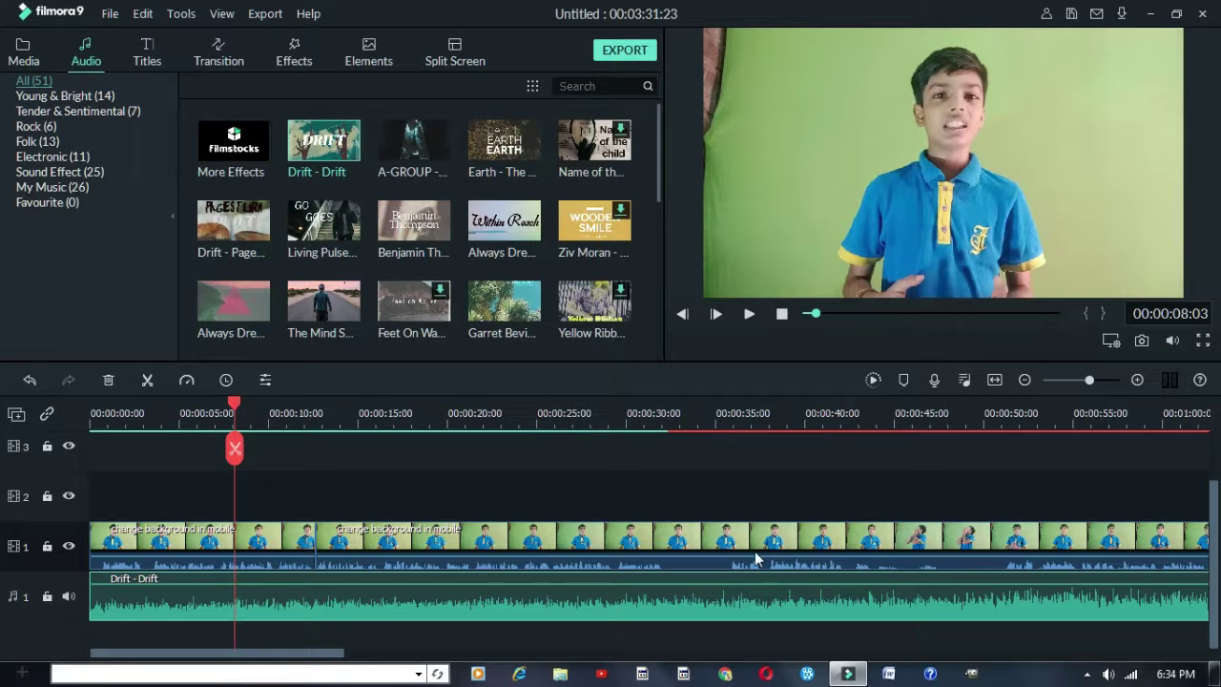
# Lower the Drift music volume to -14.38 dB and add a short fade-in
pyautogui.doubleClick(429, 597)
pyautogui.scroll(-2, 158, 232)
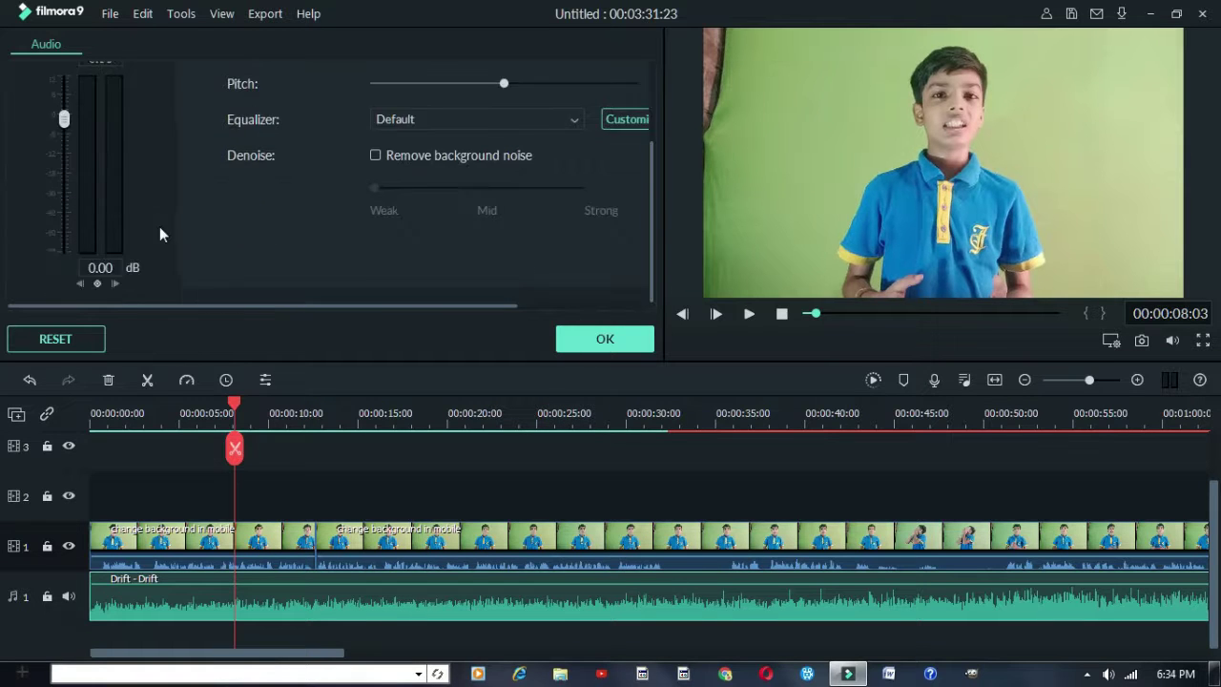
pyautogui.scroll(1, 158, 232)
pyautogui.click(605, 338)
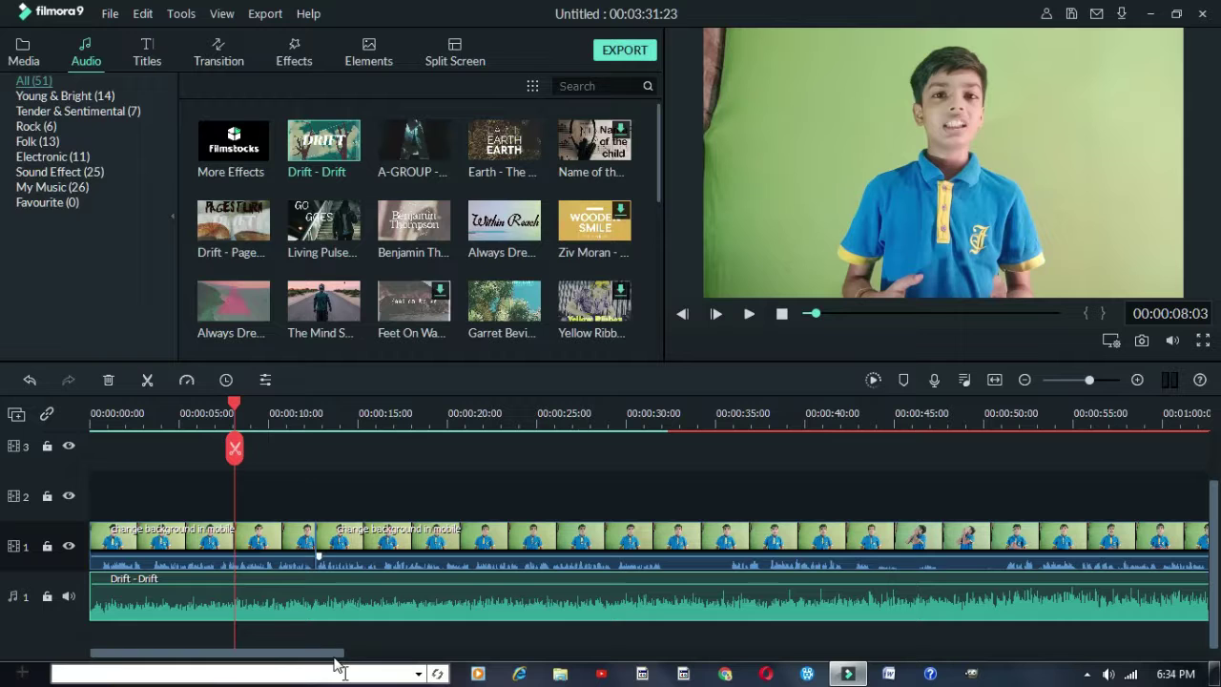
pyautogui.doubleClick(339, 599)
pyautogui.scroll(2, 218, 144)
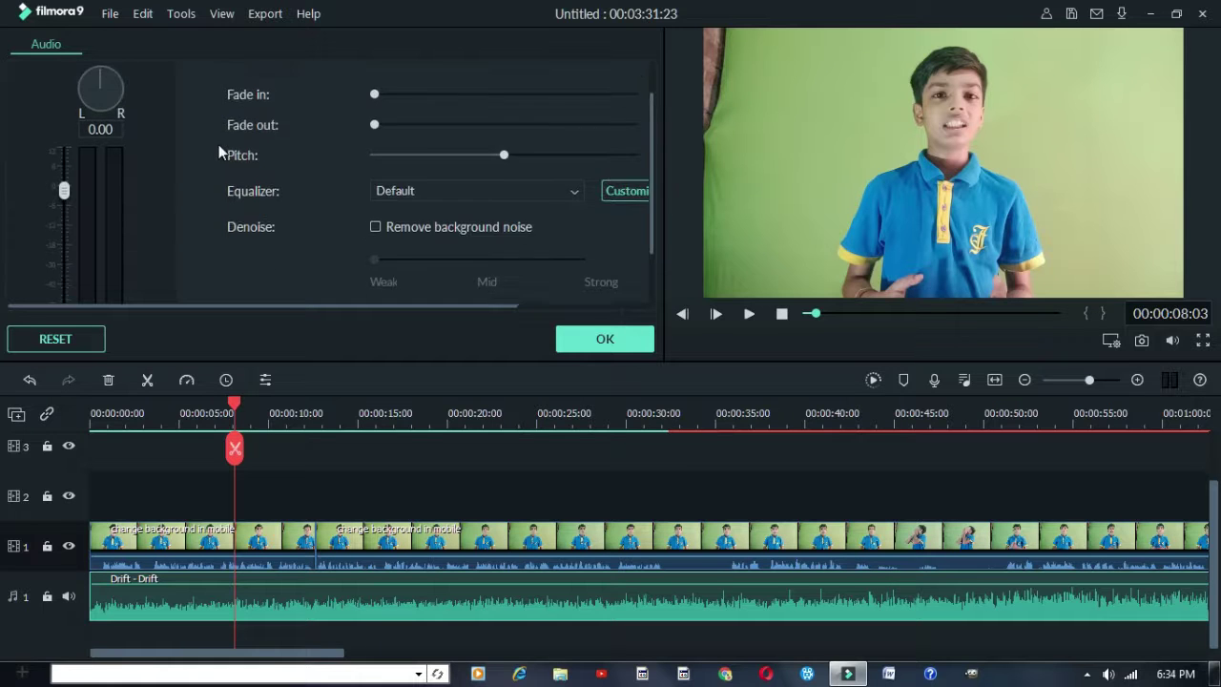
pyautogui.scroll(-3, 173, 217)
pyautogui.scroll(-1, 162, 246)
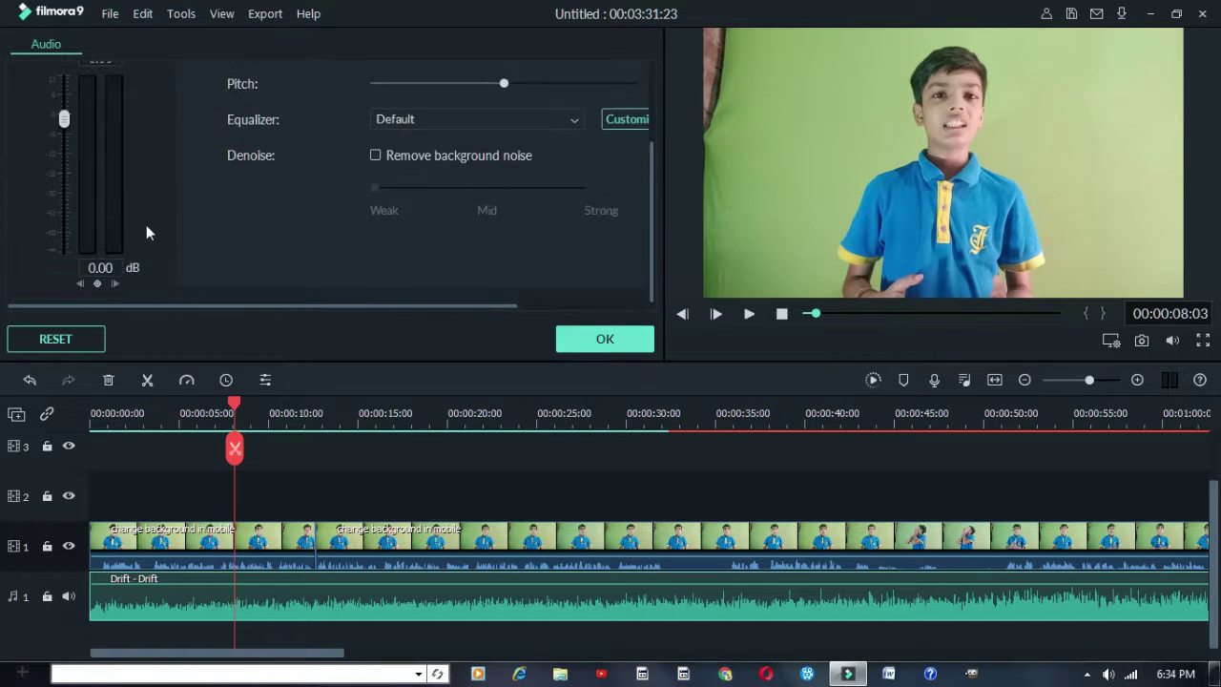
pyautogui.scroll(1, 138, 224)
pyautogui.moveTo(62, 139); pyautogui.dragTo(64, 178)
pyautogui.scroll(2, 400, 143)
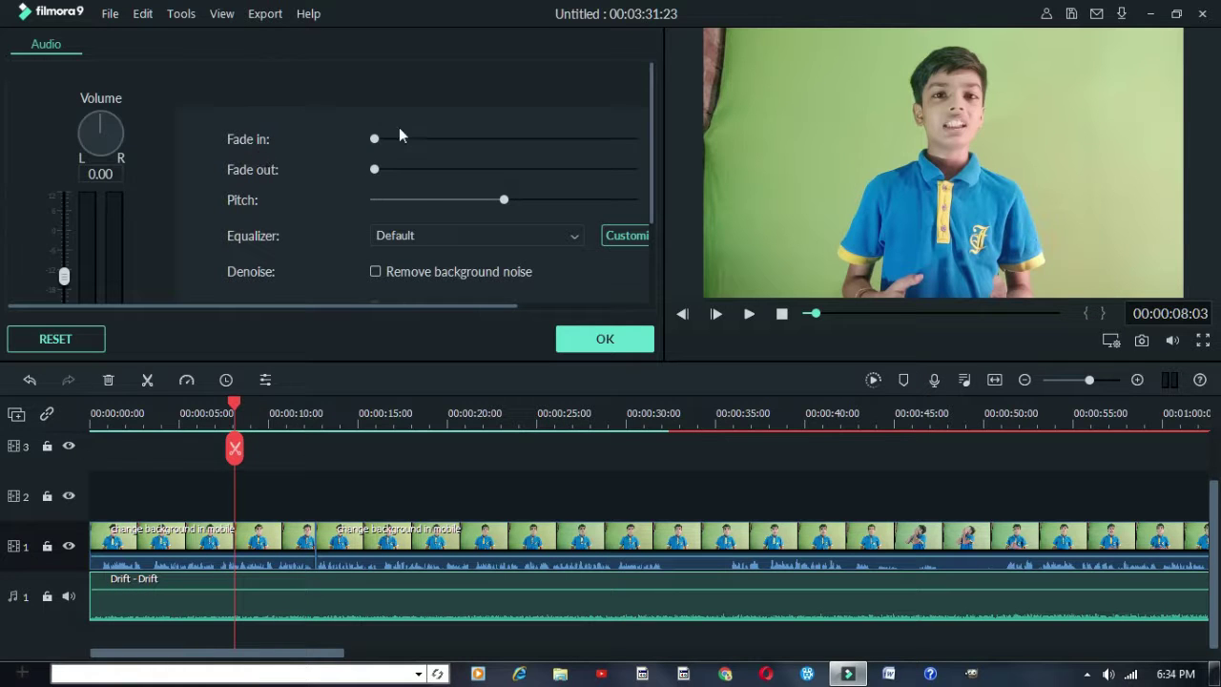
pyautogui.moveTo(375, 140); pyautogui.dragTo(300, 181)
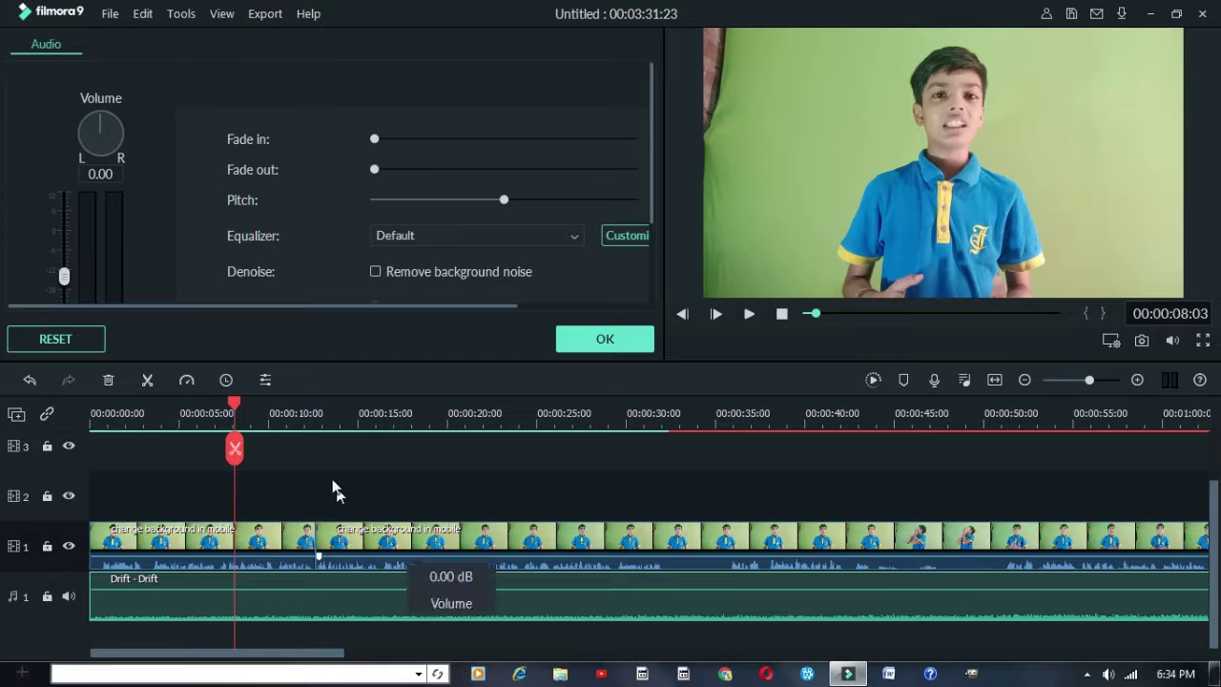
# Pick the Classic equalizer preset for the music
pyautogui.scroll(-1, 410, 238)
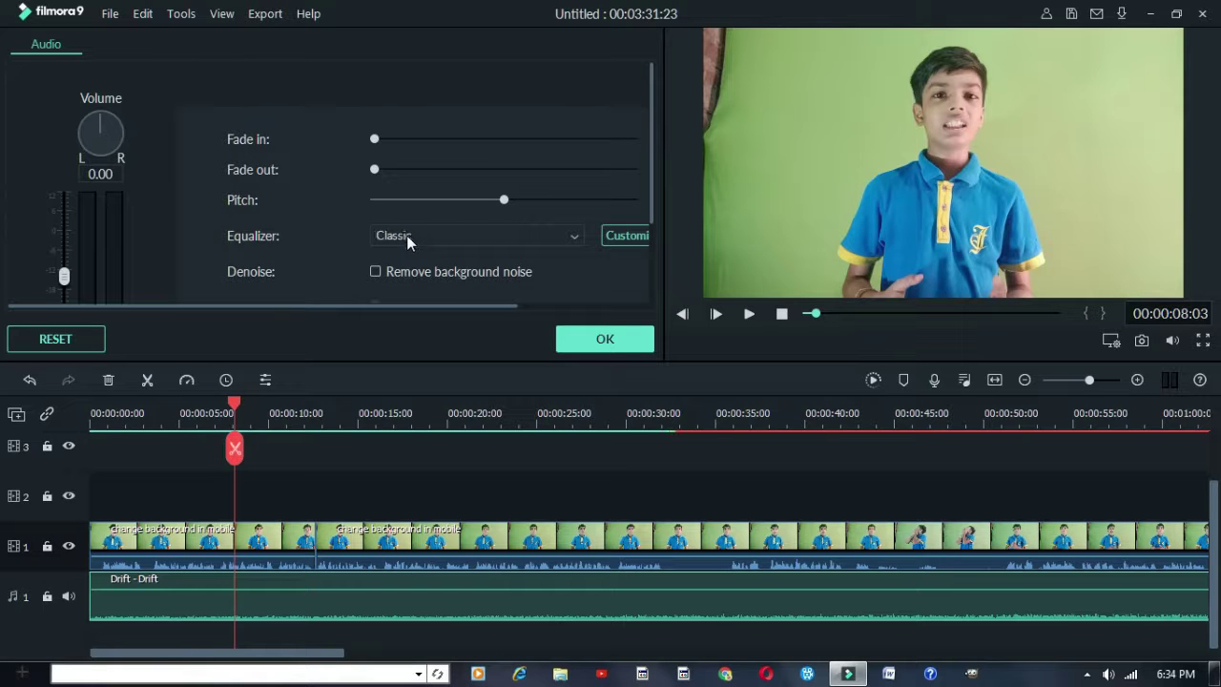
pyautogui.click(444, 238)
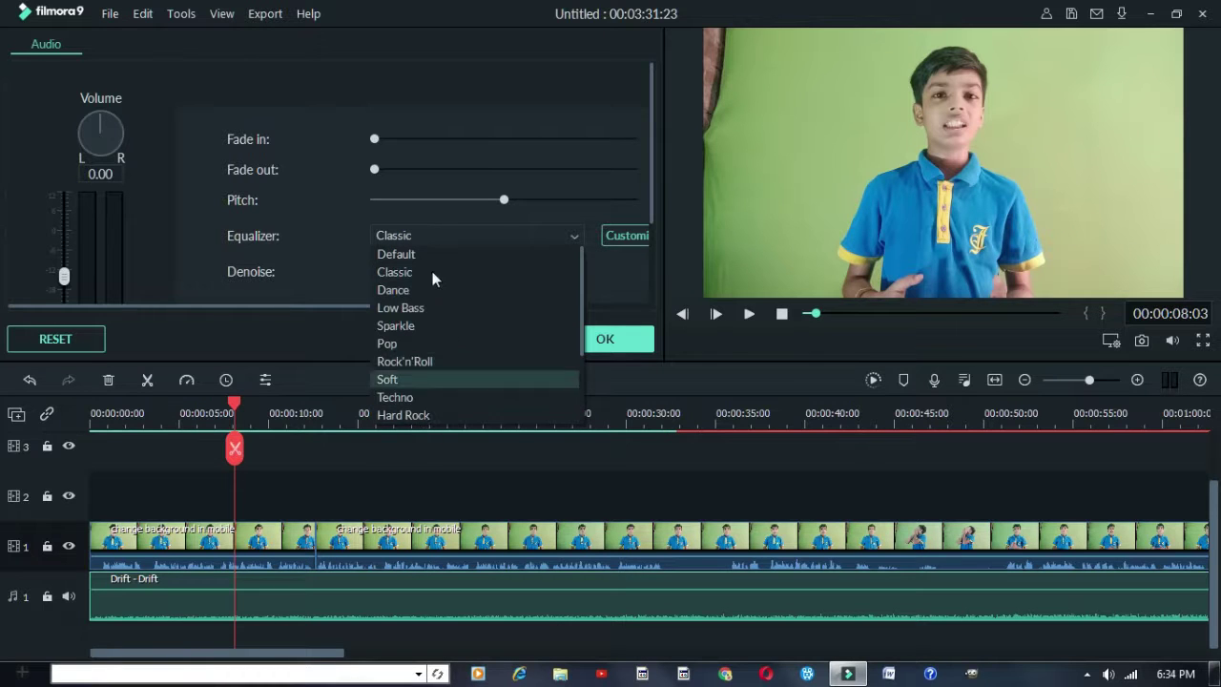
pyautogui.scroll(-3, 424, 406)
pyautogui.scroll(3, 428, 414)
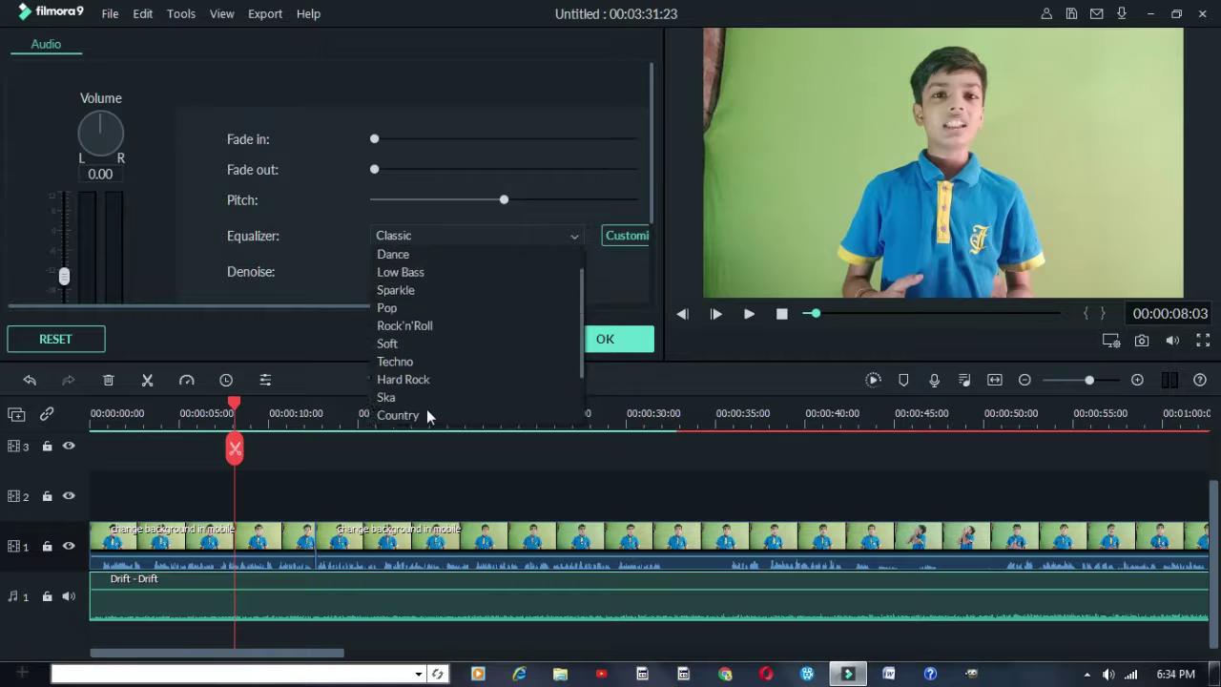
pyautogui.click(340, 247)
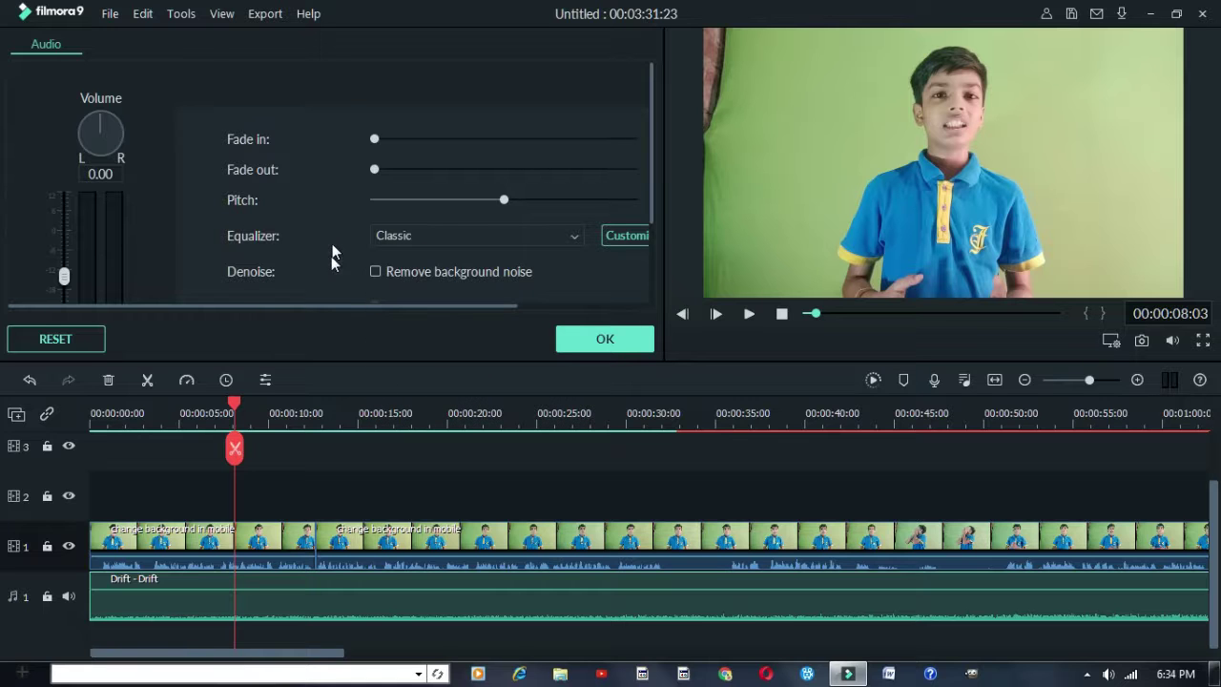
# Enable Remove background noise at Mid strength and reset the equalizer to Default
pyautogui.scroll(-1, 327, 270)
pyautogui.scroll(-2, 325, 274)
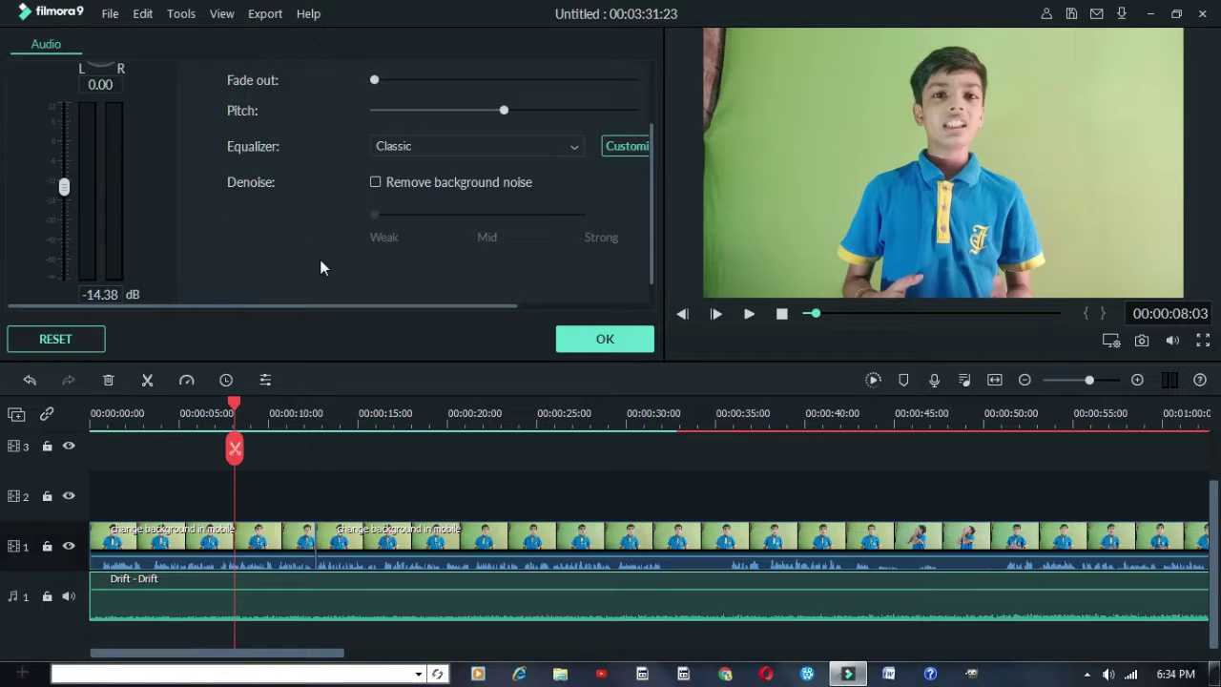
pyautogui.click(375, 182)
pyautogui.click(487, 239)
pyautogui.click(621, 239)
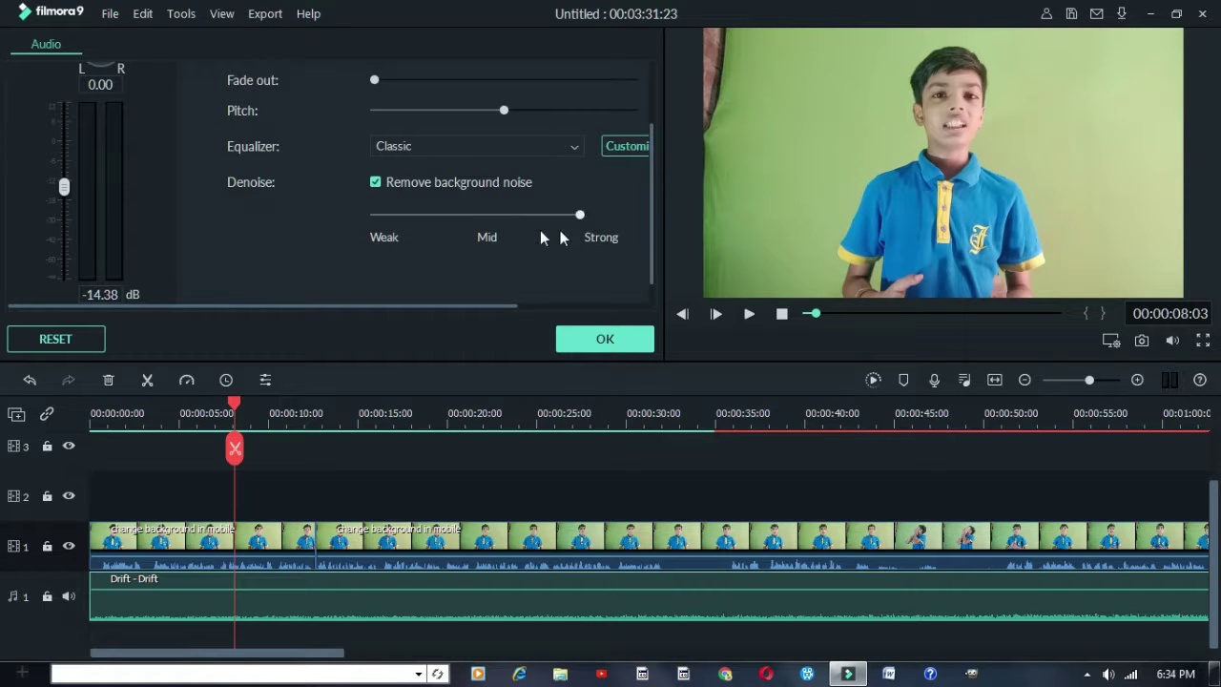
pyautogui.click(494, 242)
pyautogui.click(384, 244)
pyautogui.click(593, 262)
pyautogui.click(482, 277)
pyautogui.click(372, 282)
pyautogui.click(609, 217)
pyautogui.click(481, 218)
pyautogui.scroll(3, 530, 181)
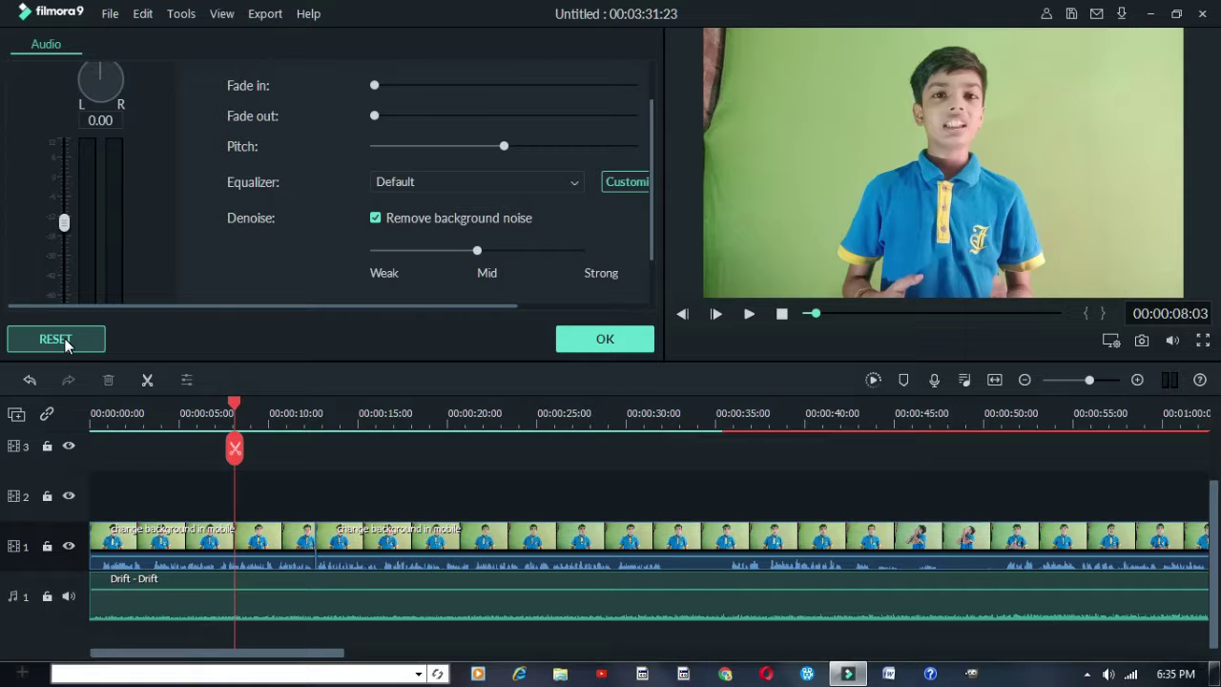
pyautogui.click(71, 345)
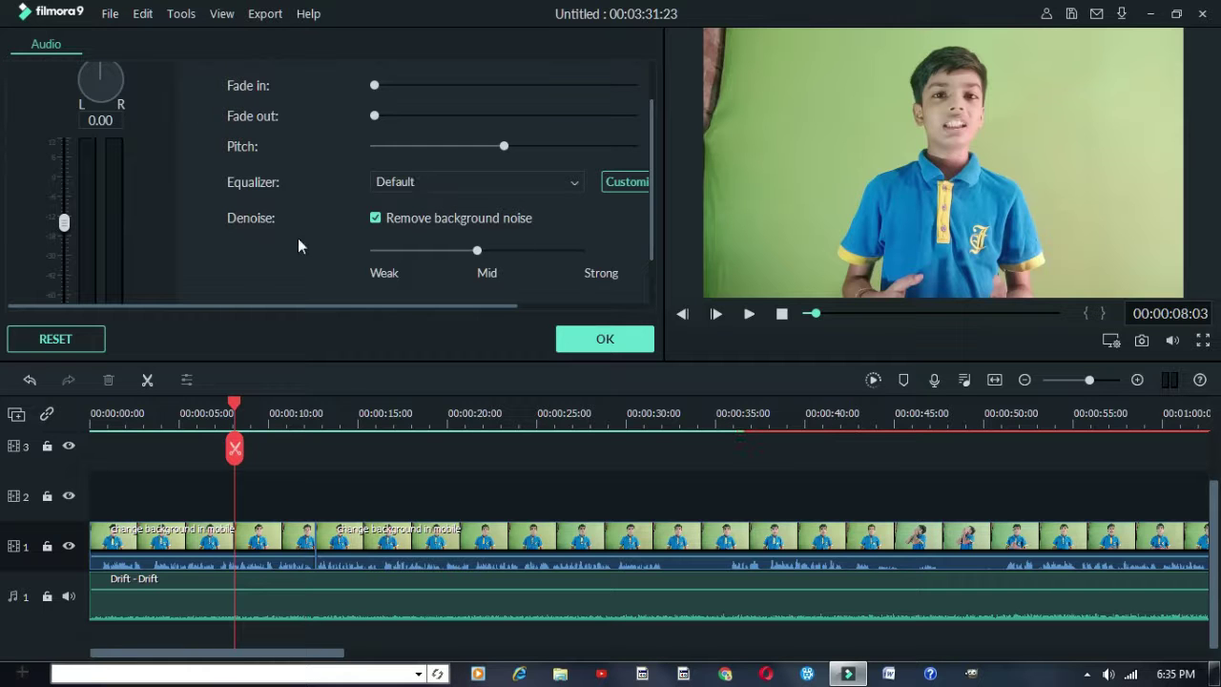
pyautogui.click(580, 342)
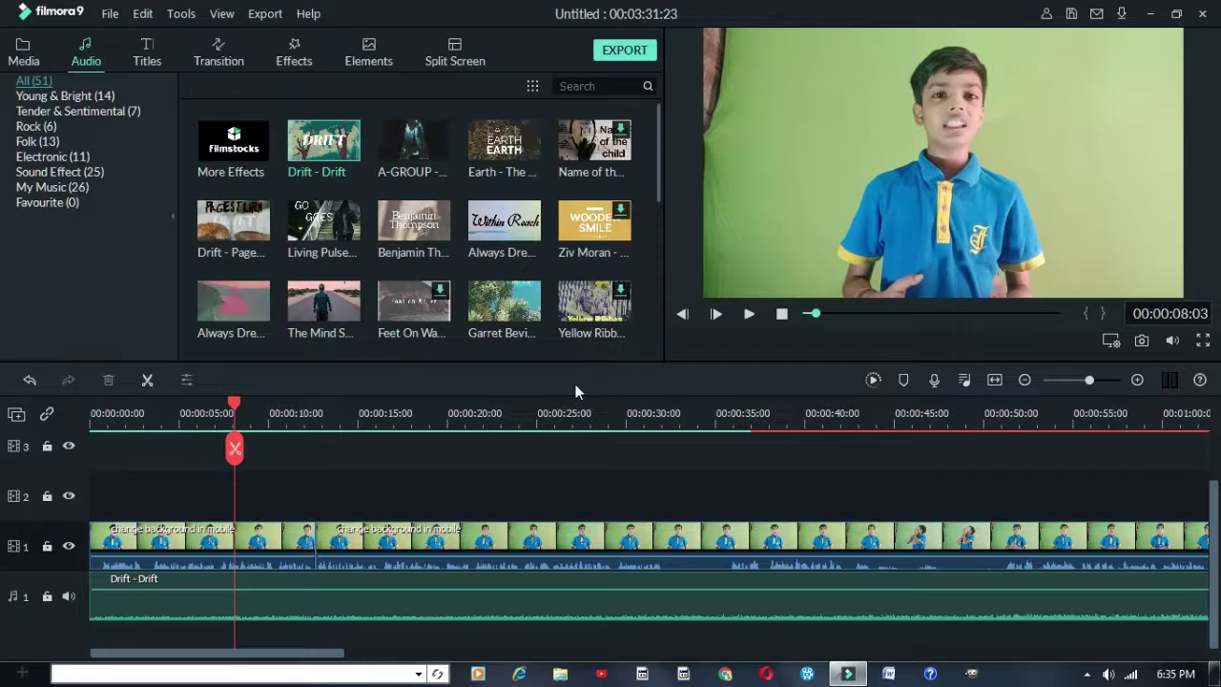
pyautogui.click(272, 534)
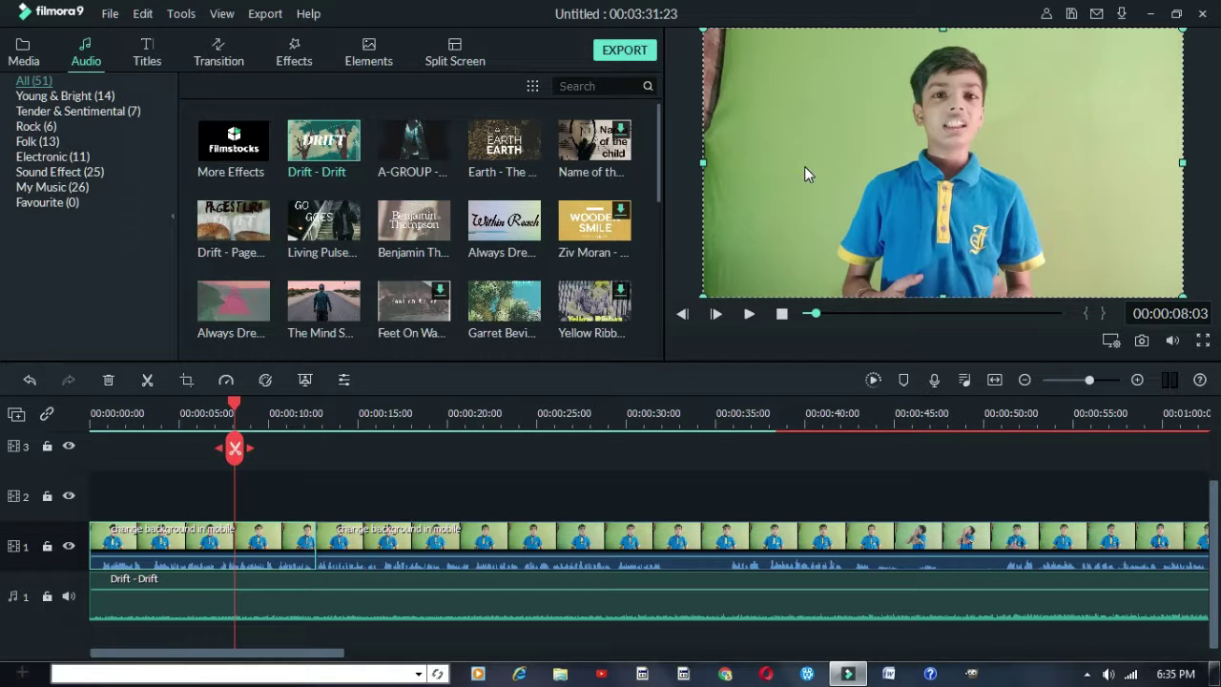
pyautogui.doubleClick(279, 531)
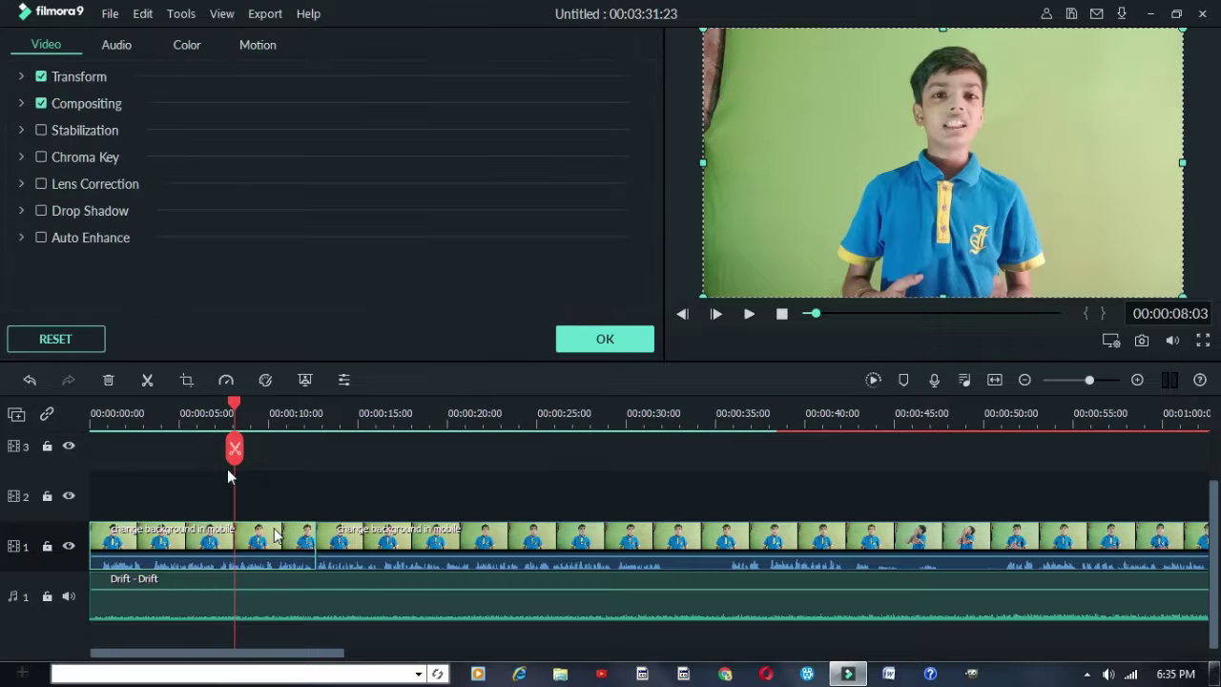
pyautogui.click(41, 155)
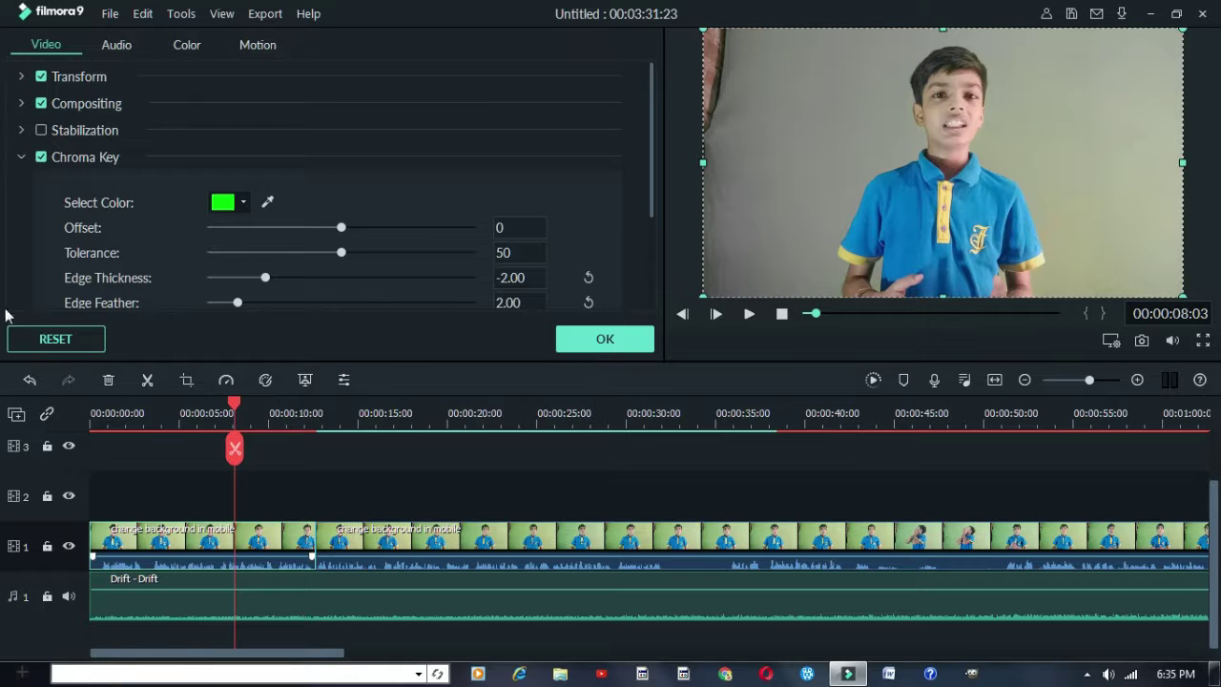
pyautogui.click(50, 349)
pyautogui.click(642, 337)
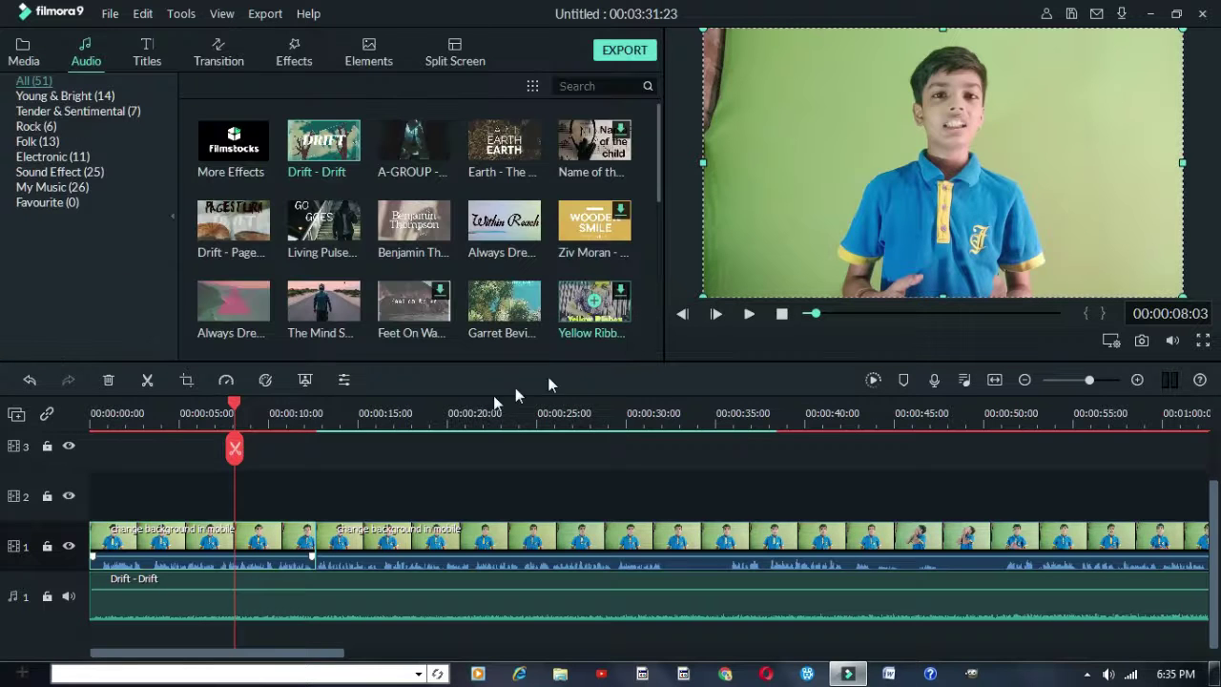
pyautogui.click(239, 531)
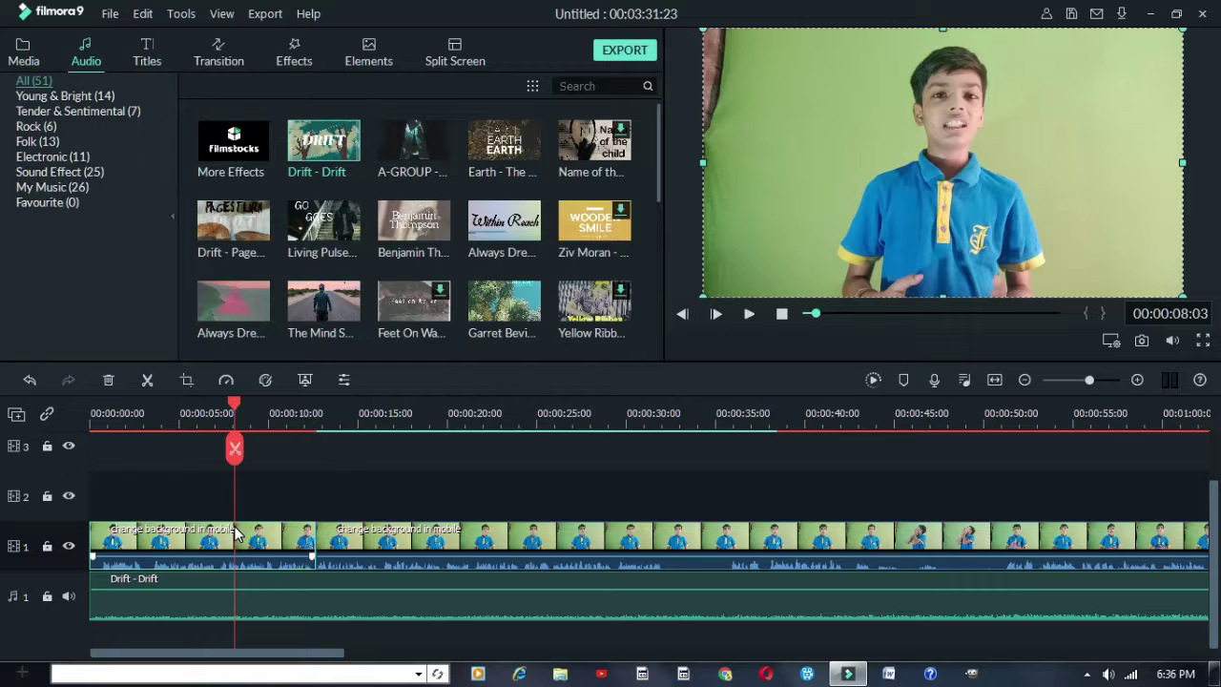
# Apply a chroma key to the speaker clip with Offset 100 and Tolerance 40
pyautogui.click(305, 379)
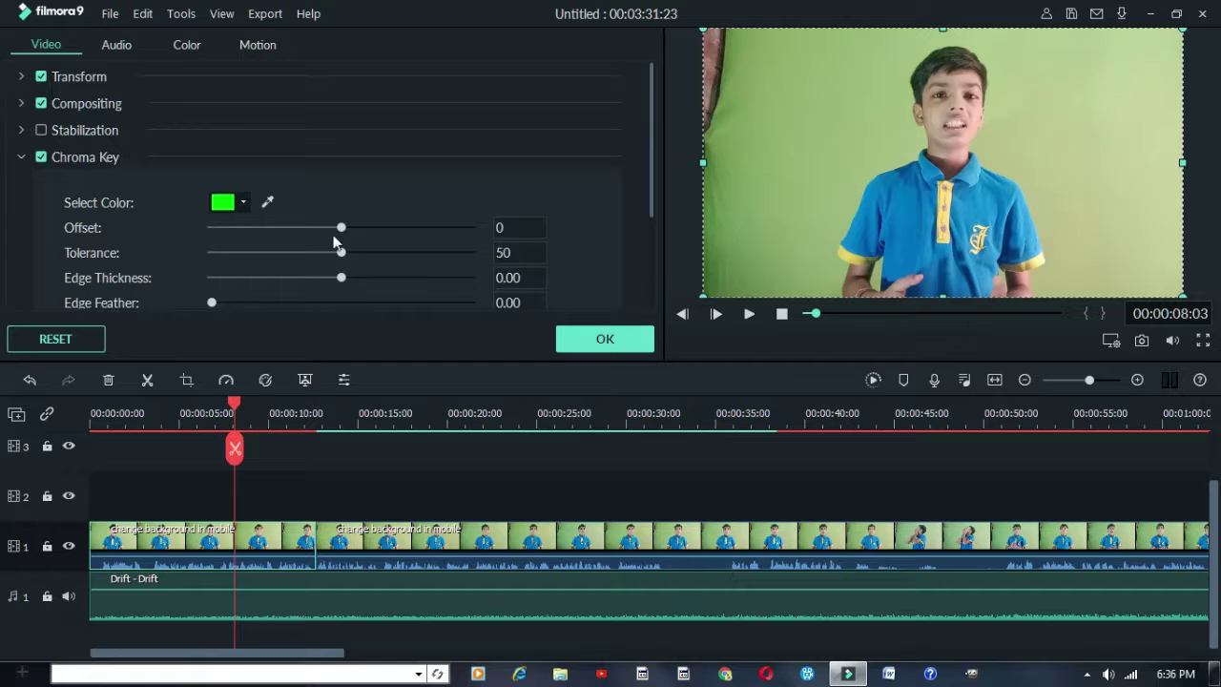
pyautogui.scroll(-2, 167, 143)
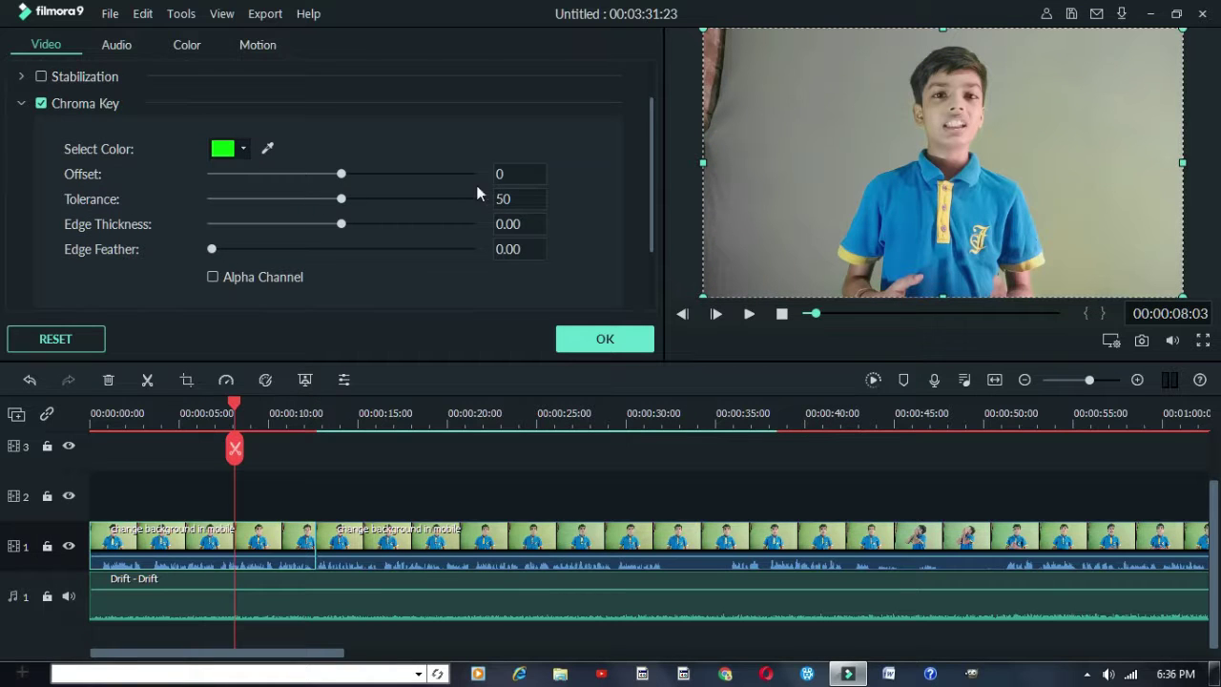
pyautogui.moveTo(341, 173); pyautogui.dragTo(463, 174)
pyautogui.press('Left')
pyautogui.press('Left')
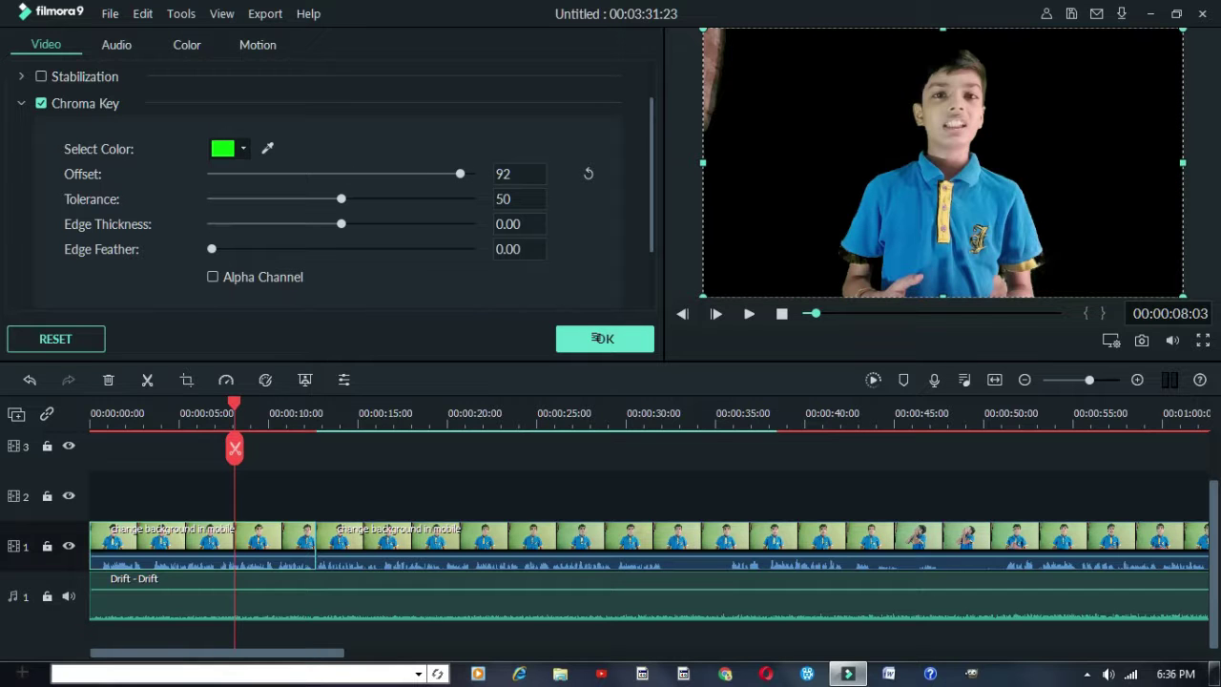
pyautogui.press('pagedown')
pyautogui.press('pagedown')
pyautogui.press('pagedown')
pyautogui.press('pagedown')
pyautogui.press('pagedown')
pyautogui.press('pagedown')
pyautogui.press('pagedown')
pyautogui.press('pagedown')
pyautogui.press('pagedown')
pyautogui.press('pagedown')
pyautogui.press('pagedown')
pyautogui.press('pagedown')
pyautogui.press('pagedown')
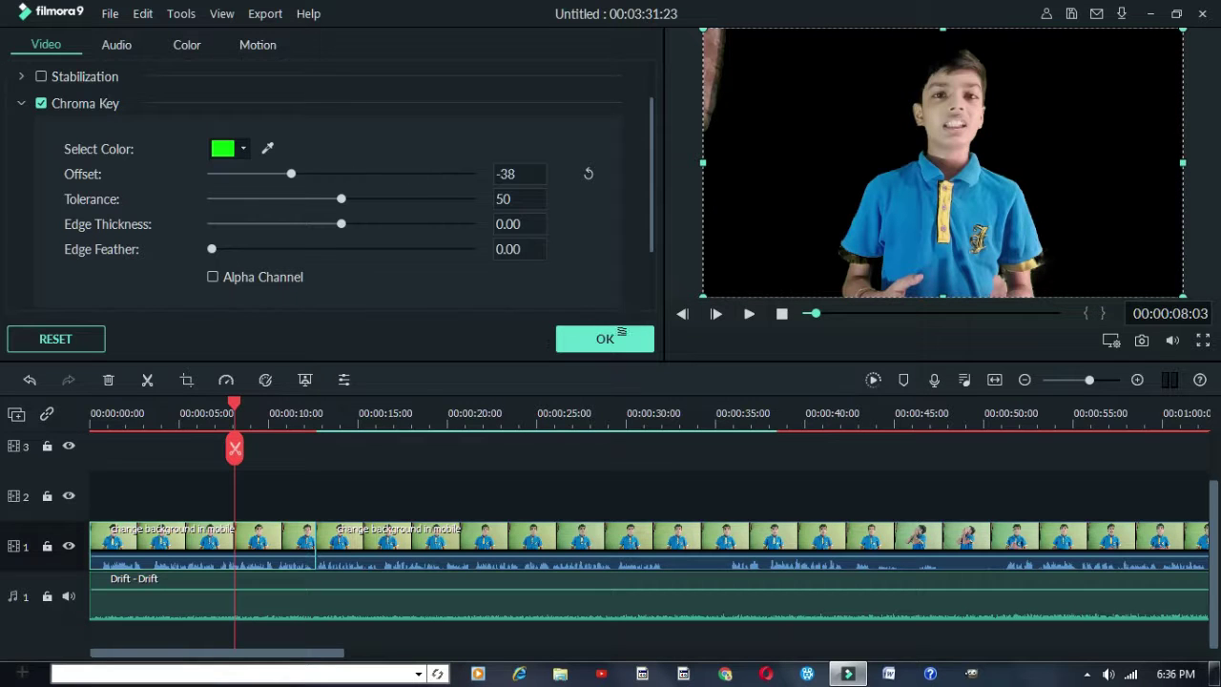
pyautogui.press('Right')
pyautogui.press('Right')
pyautogui.press('Right')
pyautogui.press('Right')
pyautogui.press('Right')
pyautogui.press('Right')
pyautogui.press('Right')
pyautogui.press('Right')
pyautogui.press('Right')
pyautogui.press('Right')
pyautogui.press('Right')
pyautogui.press('Right')
pyautogui.press('Right')
pyautogui.press('Right')
pyautogui.press('Right')
pyautogui.press('Right')
pyautogui.press('Right')
pyautogui.press('Right')
pyautogui.press('Right')
pyautogui.press('Right')
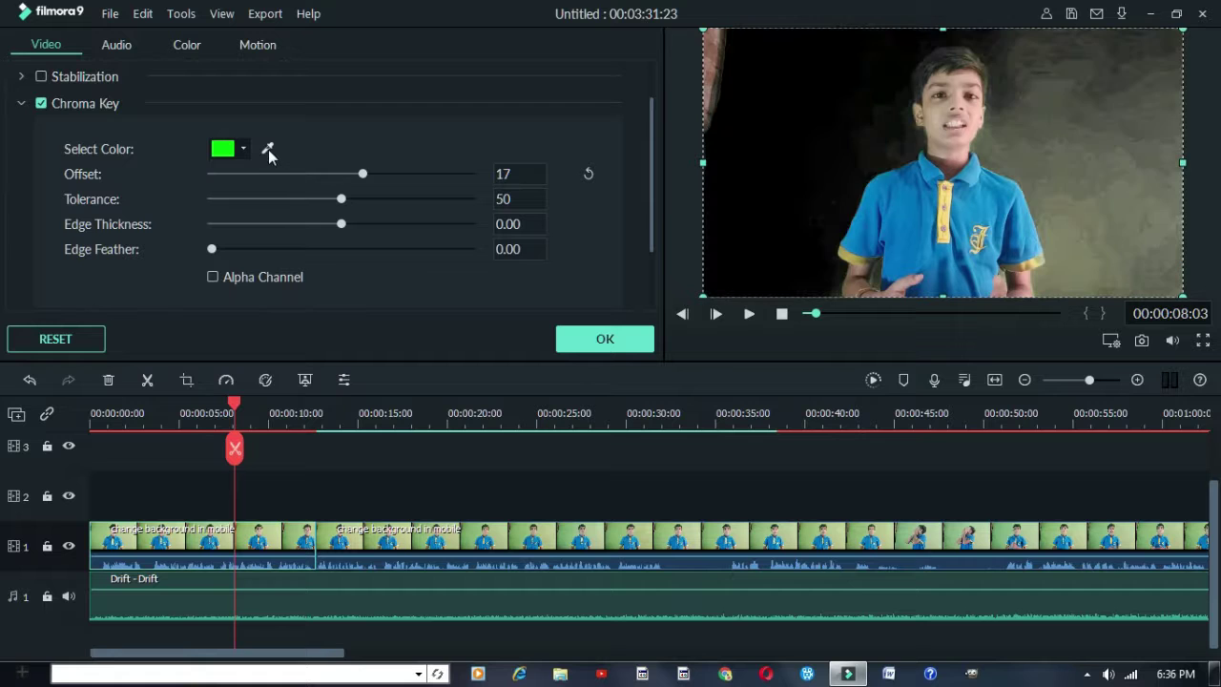
pyautogui.press('Right')
pyautogui.press('Right')
pyautogui.press('Right')
pyautogui.press('Right')
pyautogui.press('Right')
pyautogui.press('Right')
pyautogui.press('Right')
pyautogui.press('Right')
pyautogui.press('Right')
pyautogui.press('Right')
pyautogui.press('Right')
pyautogui.press('Right')
pyautogui.press('Right')
pyautogui.press('Right')
pyautogui.press('Right')
pyautogui.press('Right')
pyautogui.press('Right')
pyautogui.press('End')
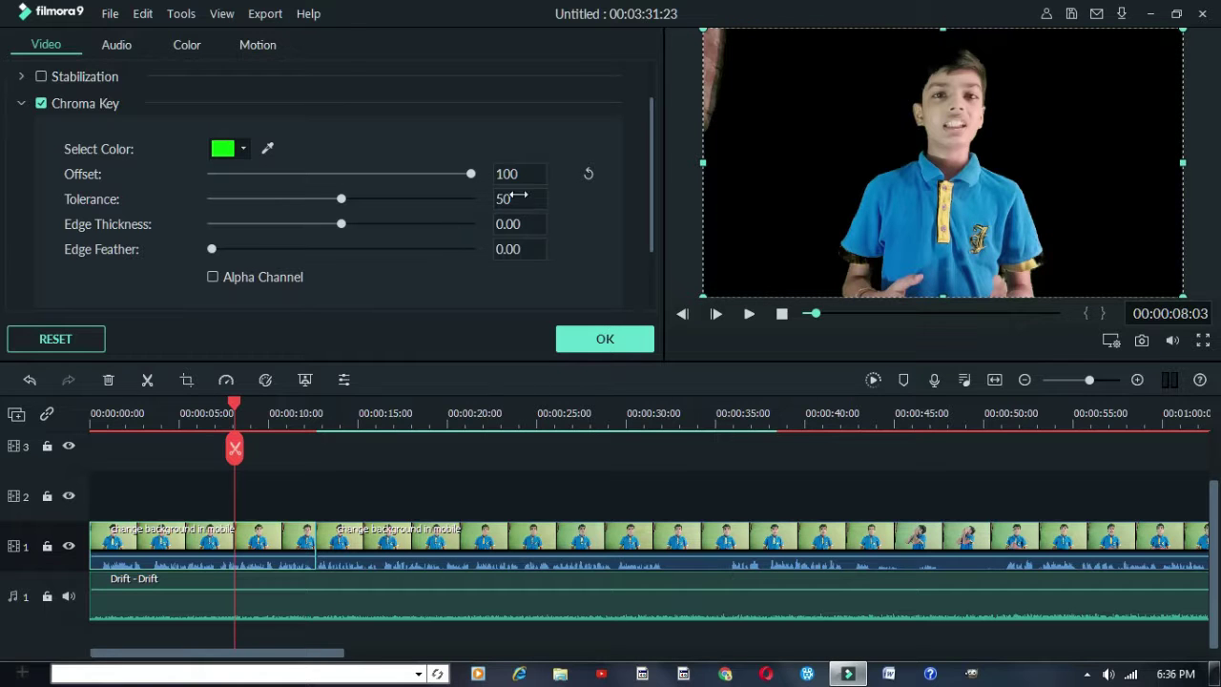
pyautogui.press('Left')
pyautogui.press('Left')
pyautogui.press('Left')
pyautogui.press('Left')
pyautogui.press('Left')
pyautogui.press('Left')
pyautogui.press('Left')
pyautogui.press('Left')
pyautogui.press('Left')
pyautogui.press('Left')
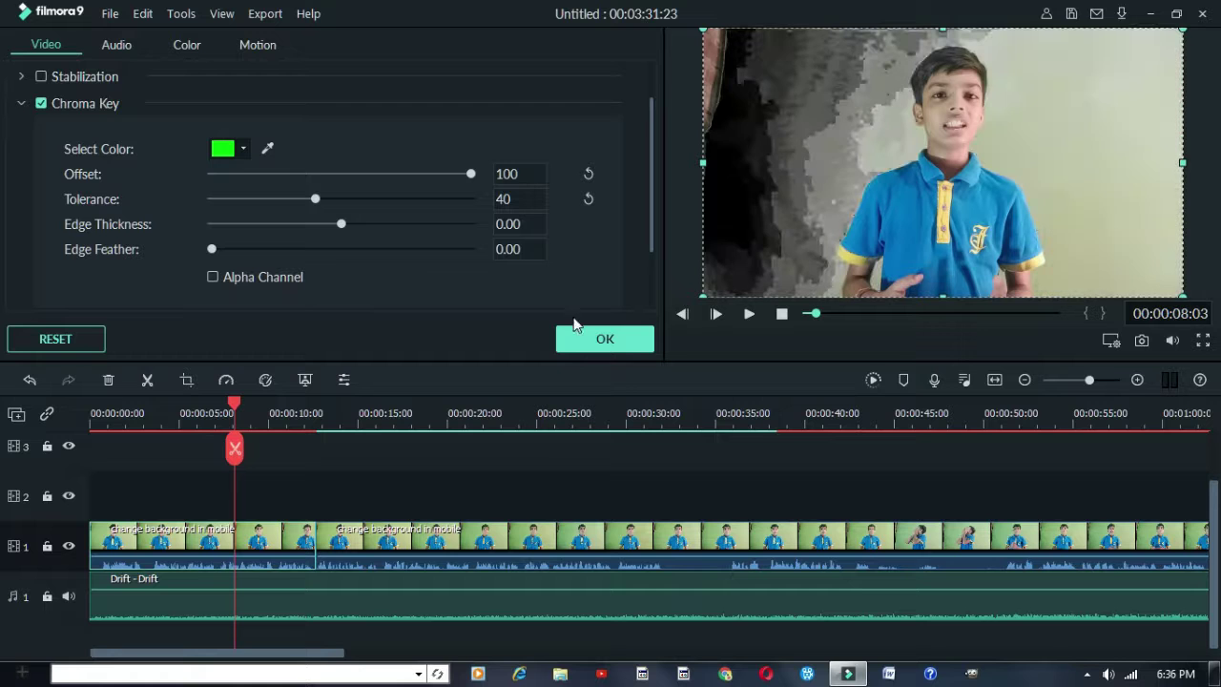
pyautogui.click(587, 342)
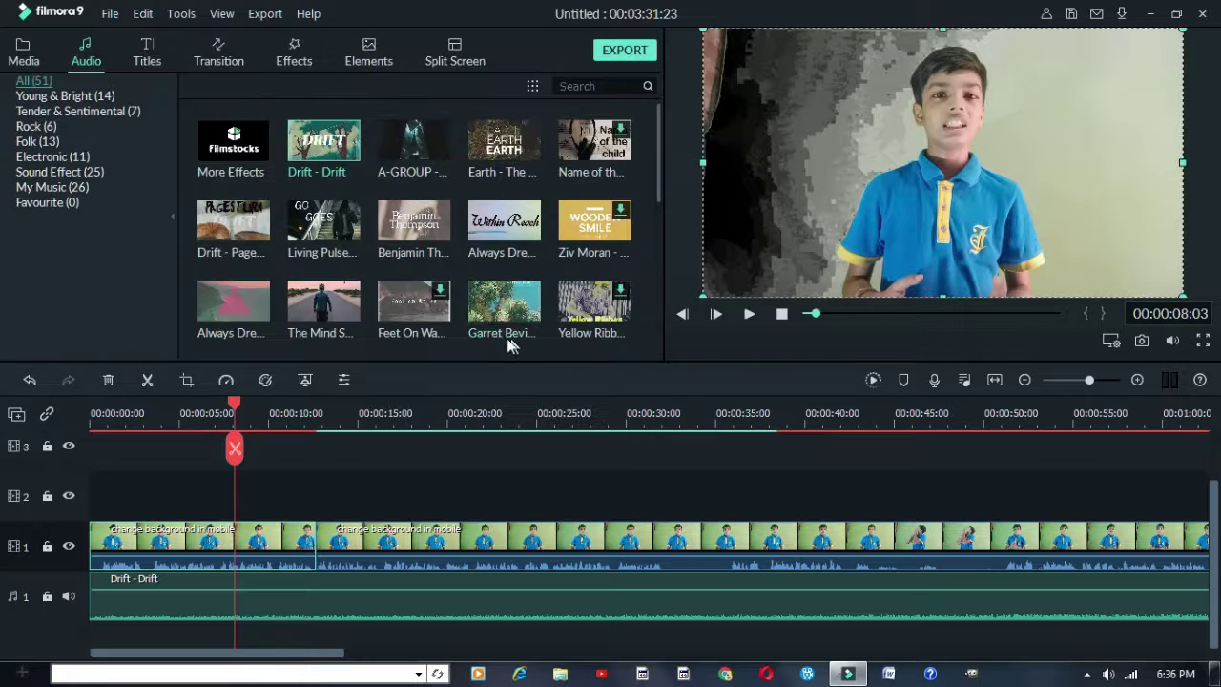
# Move the speaker clip from track 1 up to track 2
pyautogui.click(274, 492)
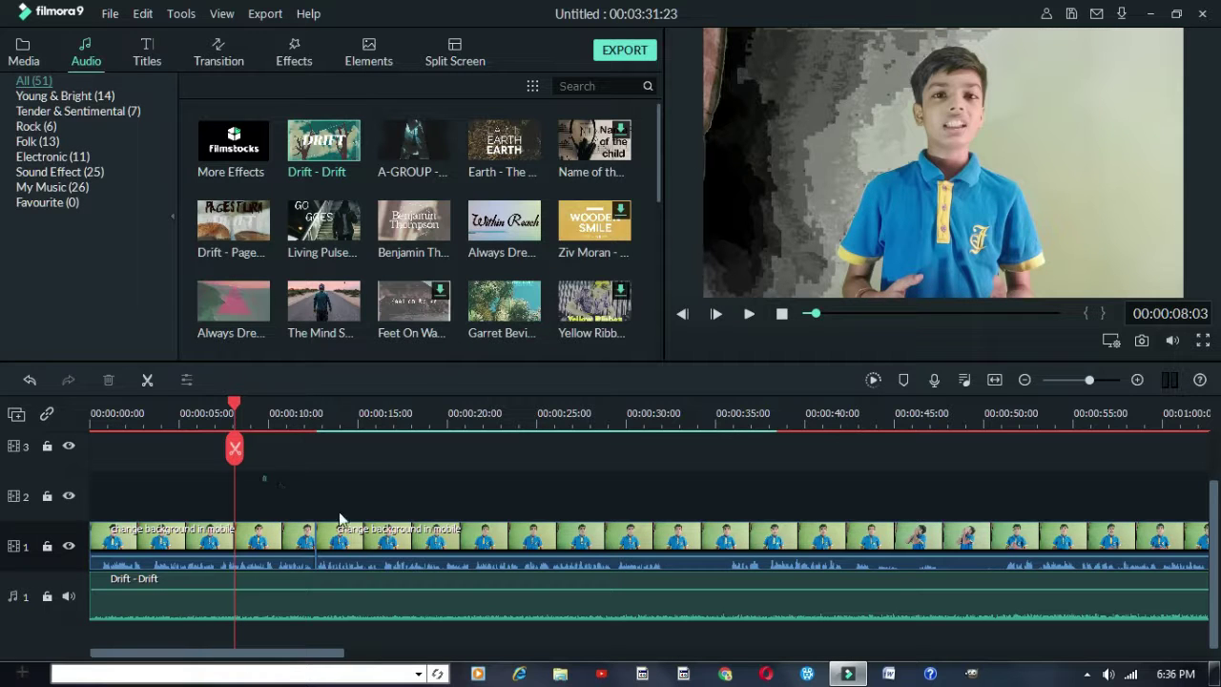
pyautogui.moveTo(339, 520); pyautogui.dragTo(512, 548)
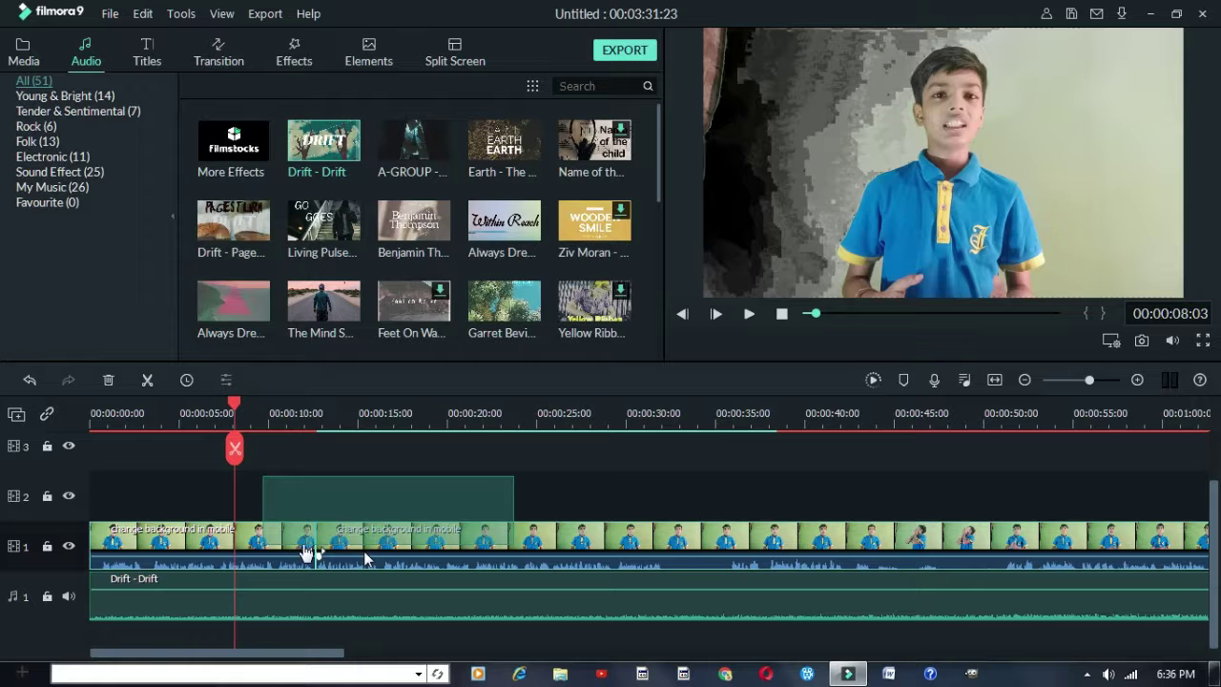
pyautogui.click(291, 544)
pyautogui.moveTo(293, 545); pyautogui.dragTo(236, 503)
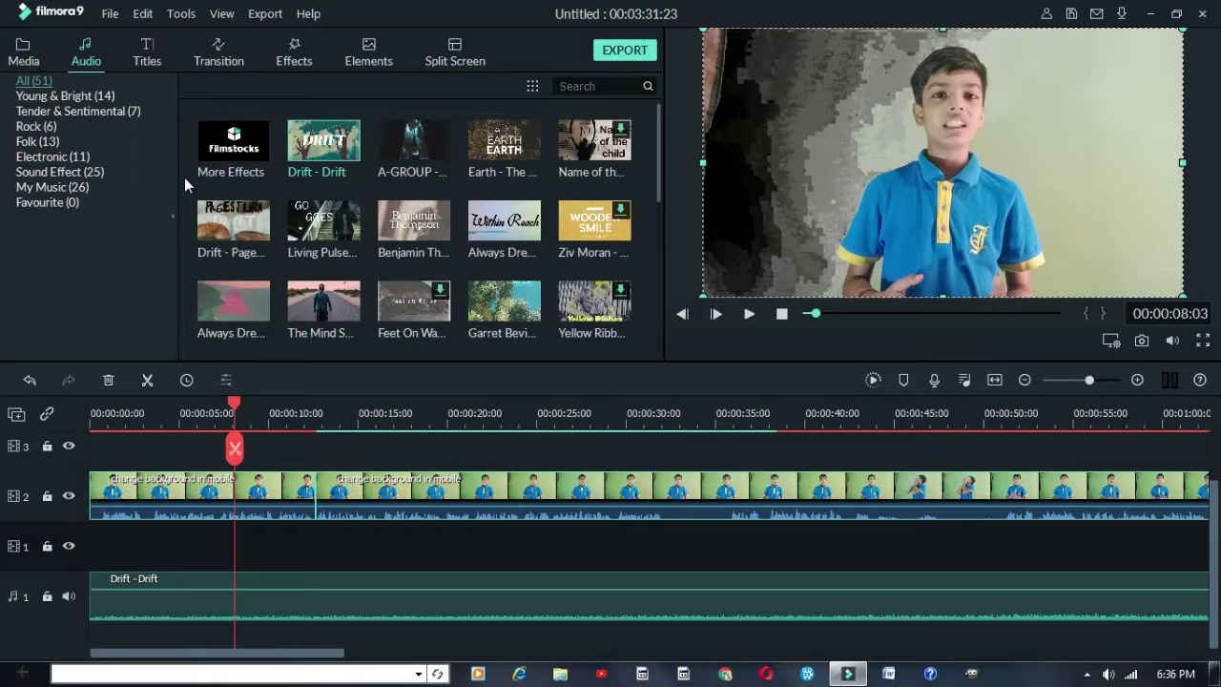
# Place the classic 3D room photo from the media folder at the start of track 1
pyautogui.click(24, 57)
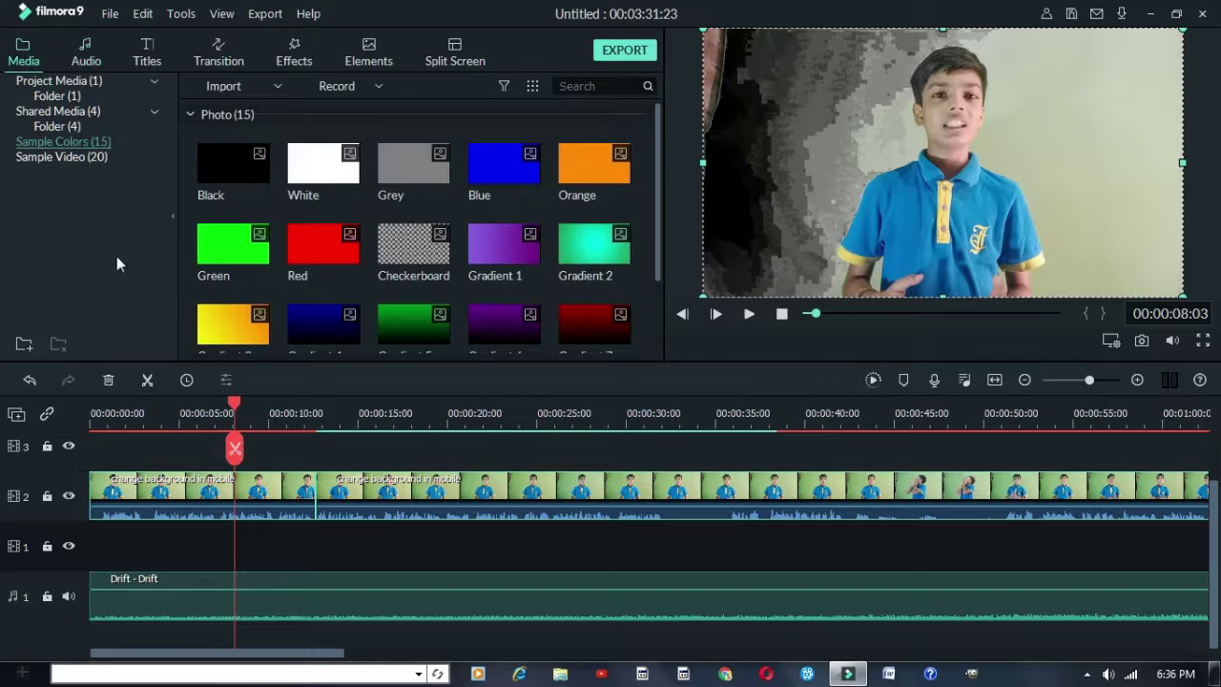
pyautogui.click(91, 157)
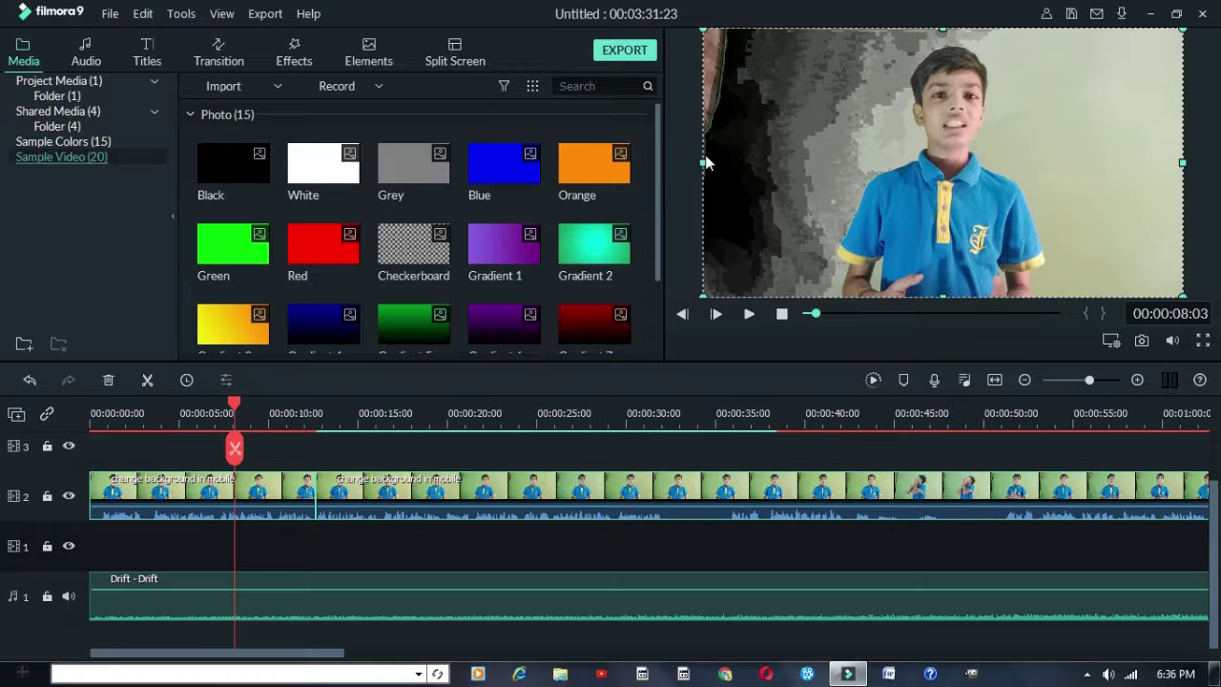
pyautogui.click(3, 119)
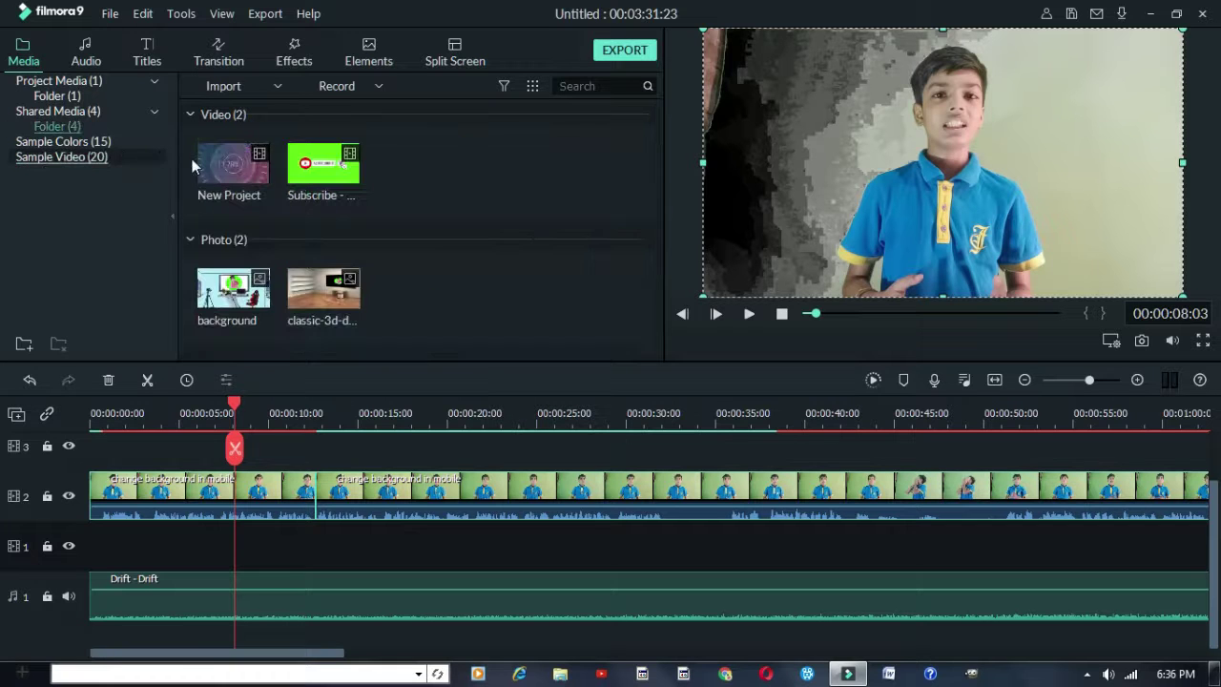
pyautogui.moveTo(303, 285); pyautogui.dragTo(39, 569)
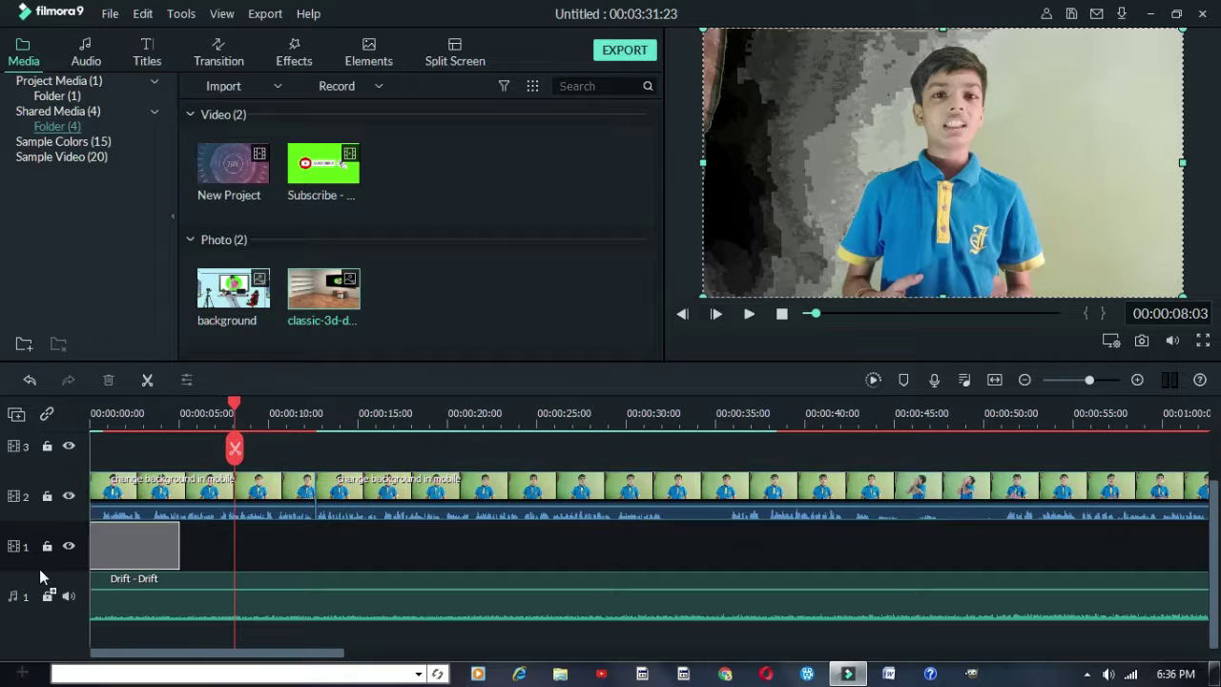
pyautogui.click(137, 422)
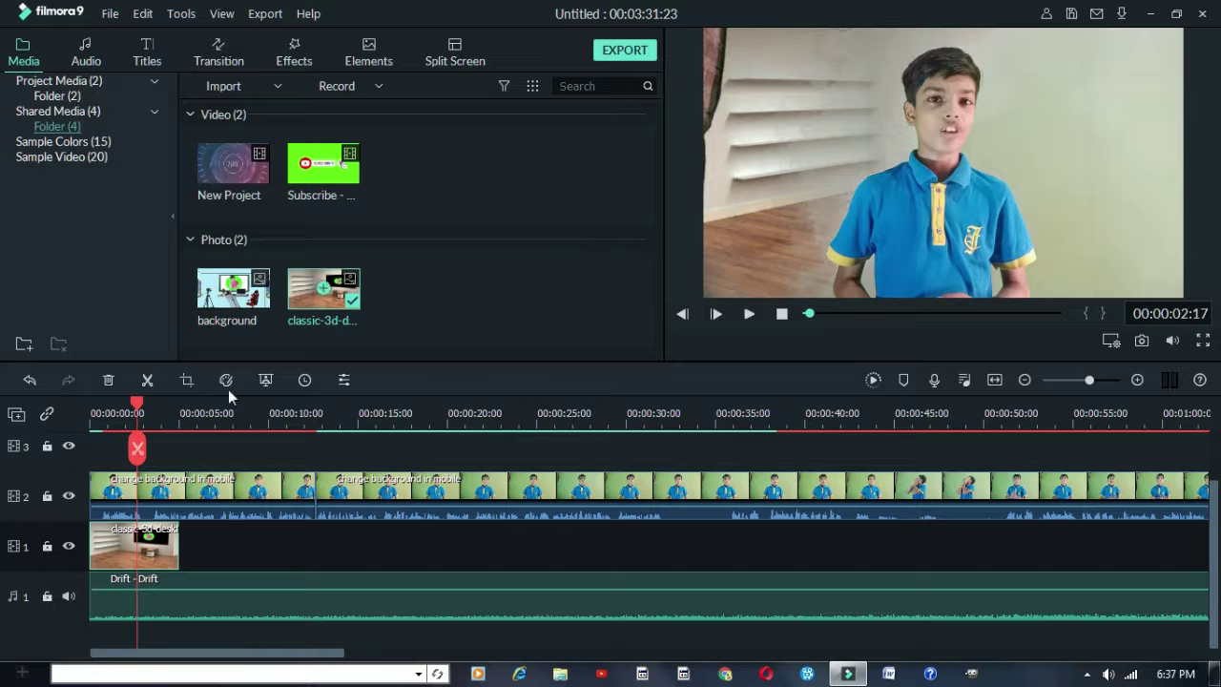
# Open the track 2 speaker clip's editing panel on its Color settings
pyautogui.click(241, 488)
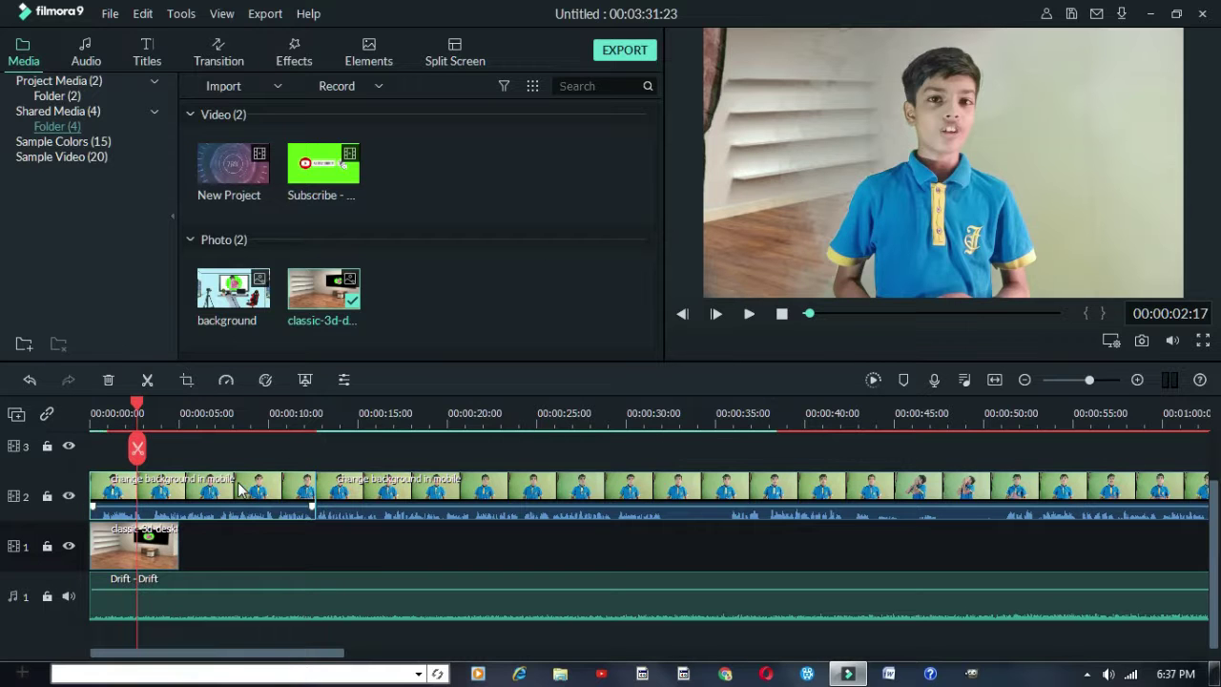
pyautogui.click(190, 460)
pyautogui.click(234, 488)
pyautogui.doubleClick(233, 488)
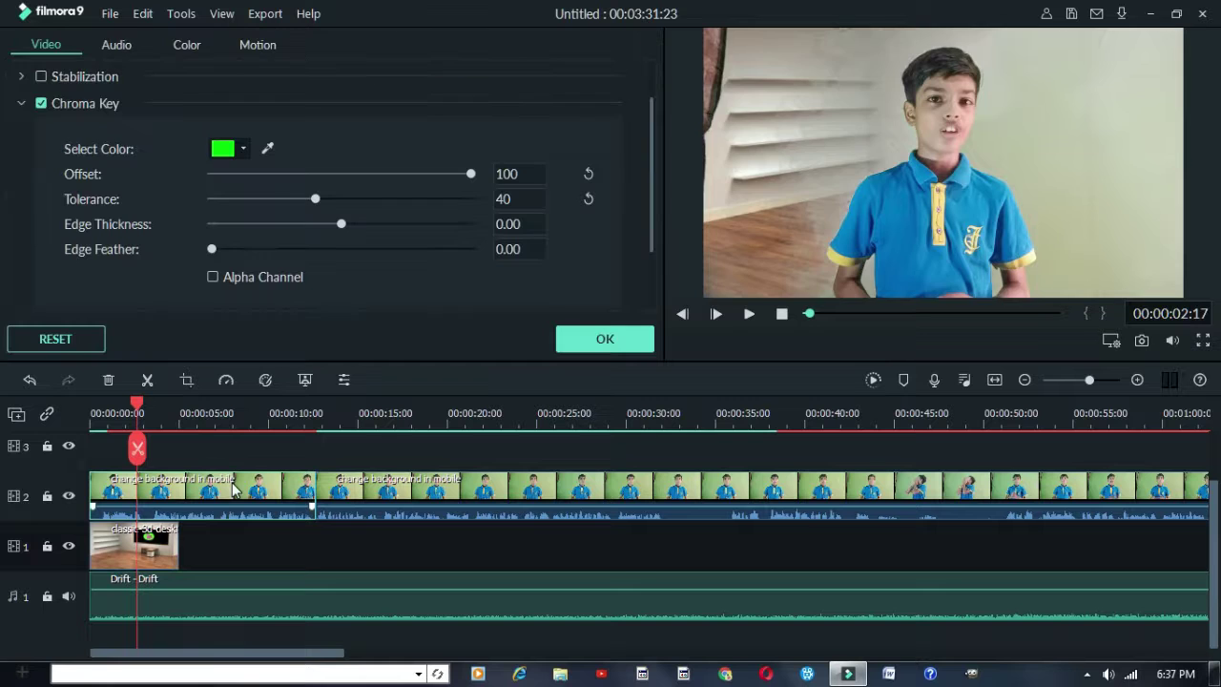
pyautogui.click(190, 52)
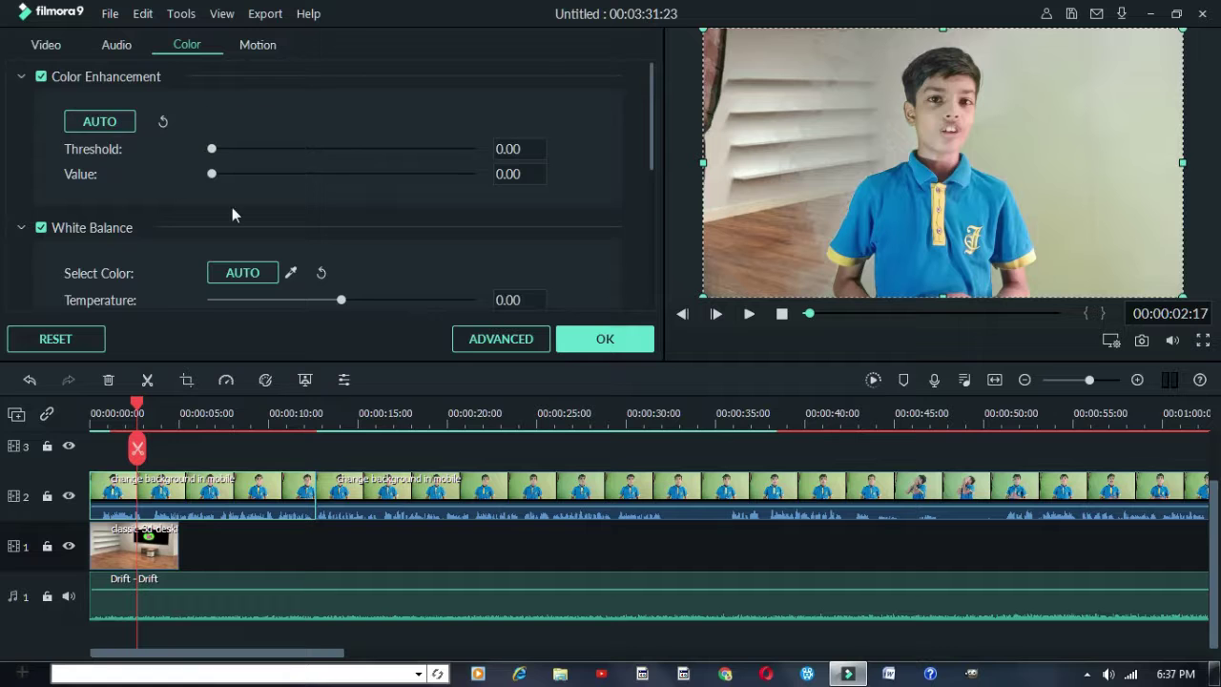
pyautogui.scroll(-5, 167, 182)
pyautogui.scroll(5, 181, 204)
pyautogui.scroll(-5, 167, 201)
pyautogui.scroll(5, 168, 199)
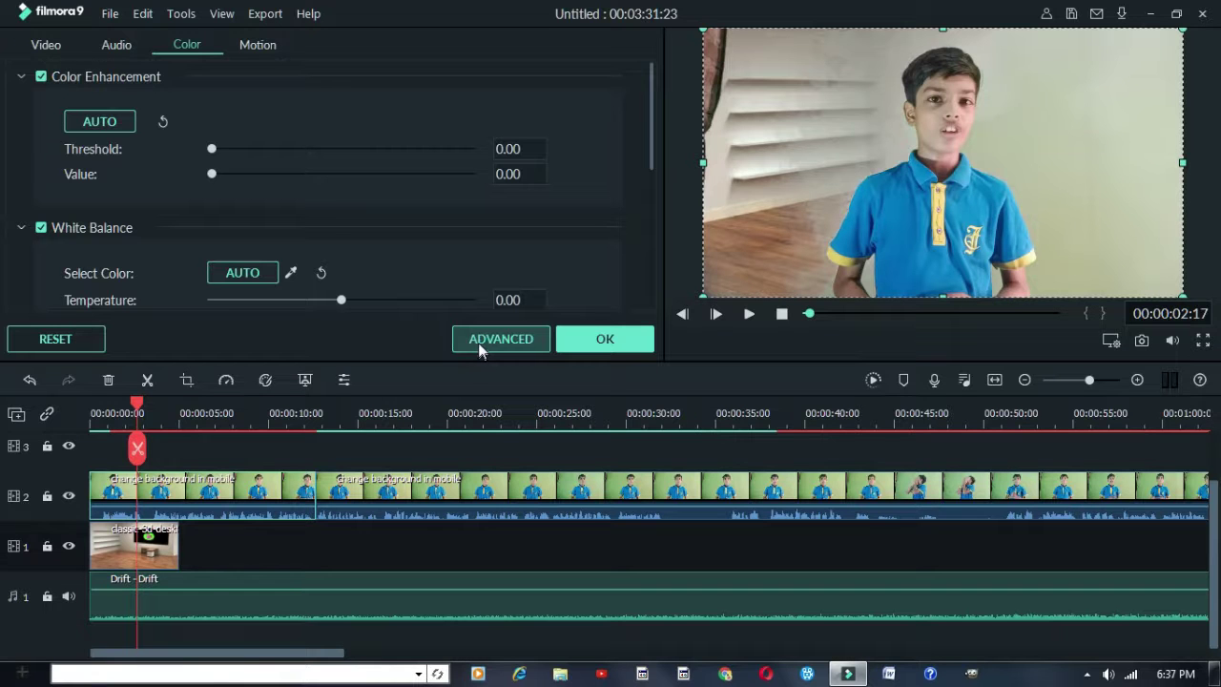
# In Advanced Color Correction, lower the White Balance temperature to cool the clip
pyautogui.click(470, 342)
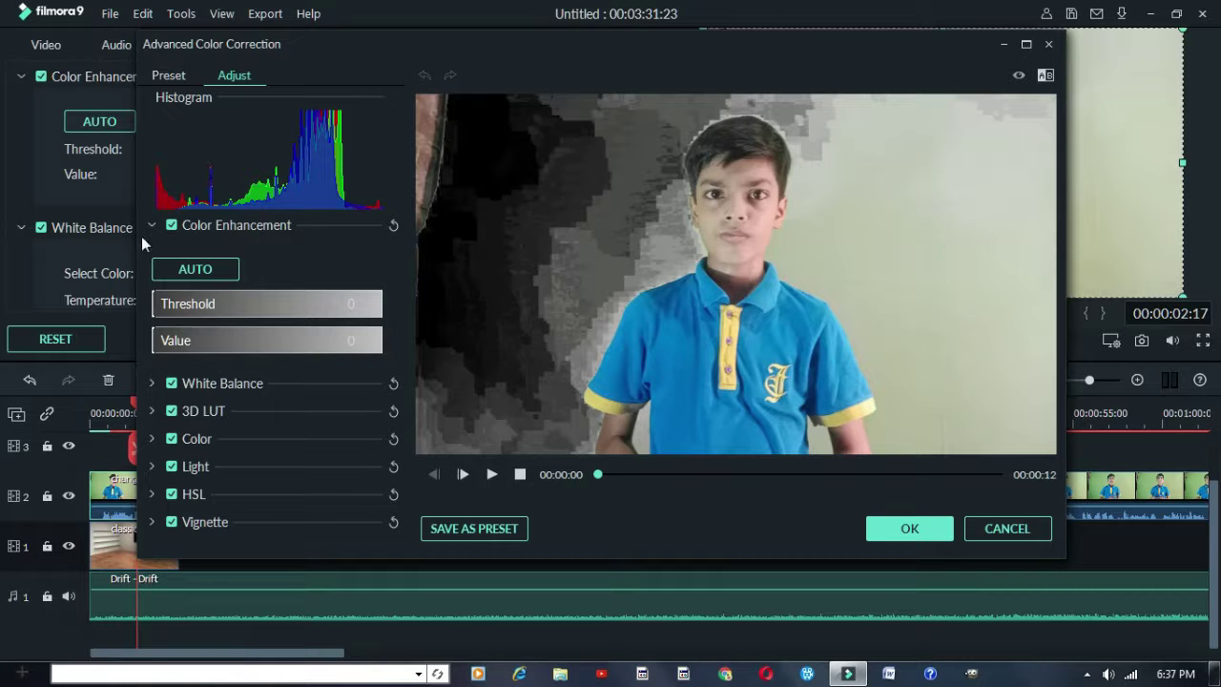
pyautogui.click(151, 226)
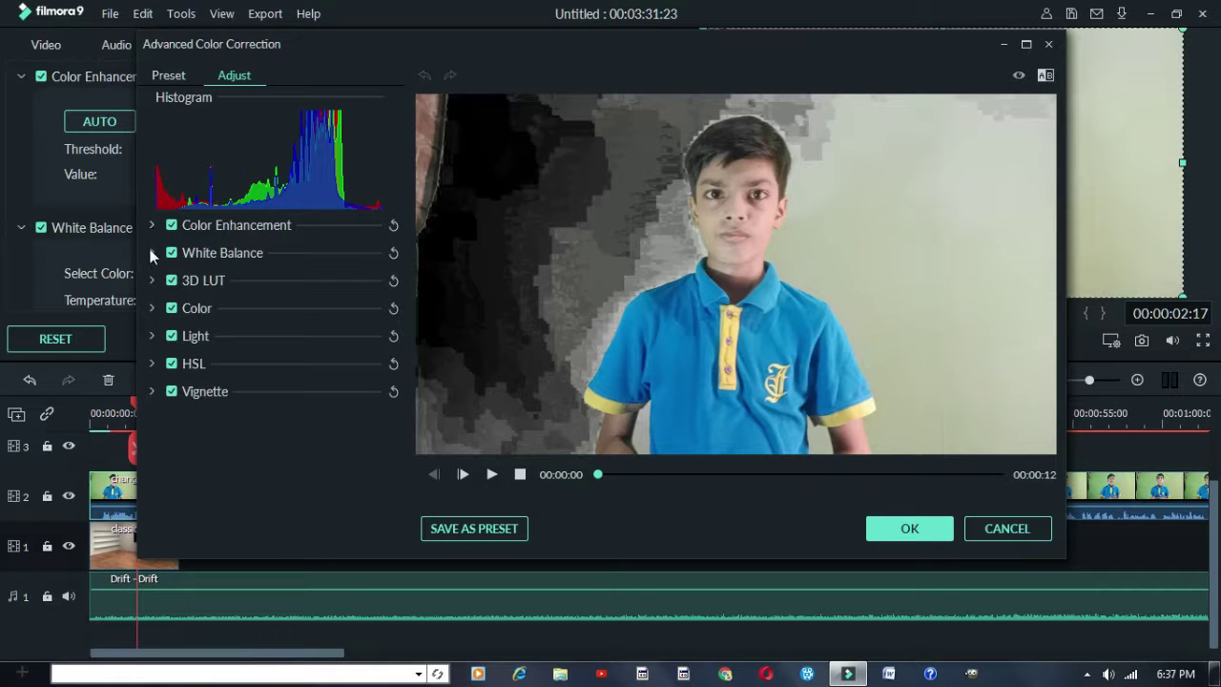
pyautogui.click(150, 253)
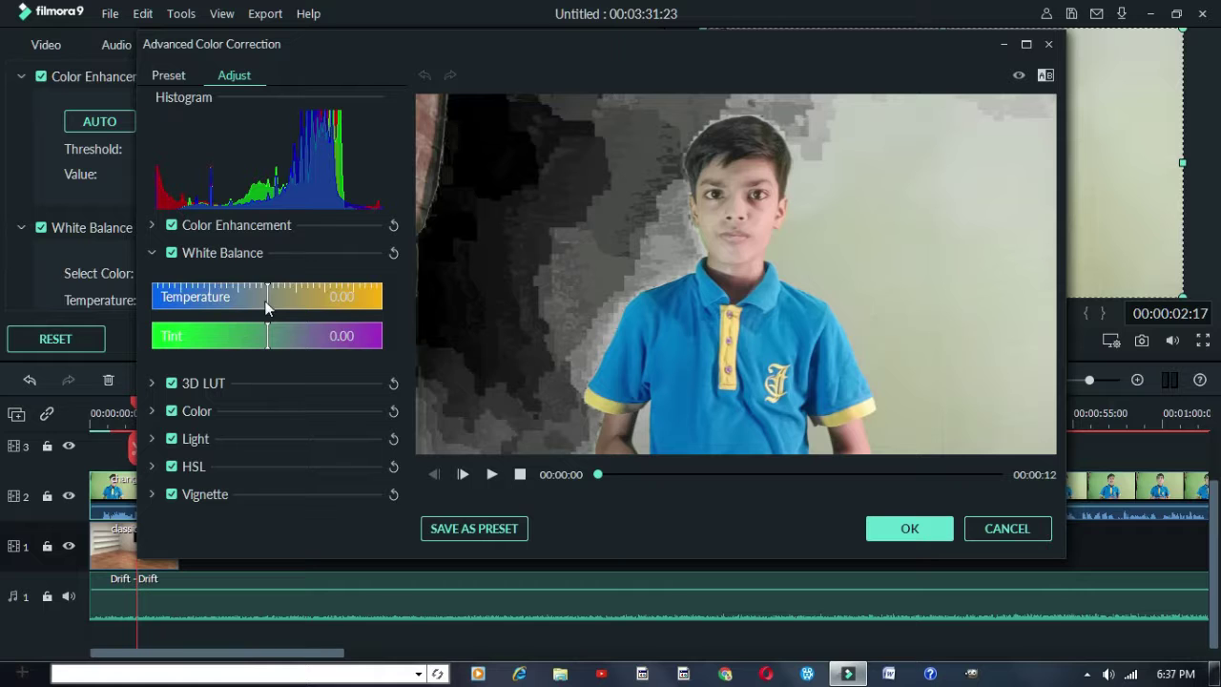
pyautogui.moveTo(267, 303); pyautogui.dragTo(280, 335)
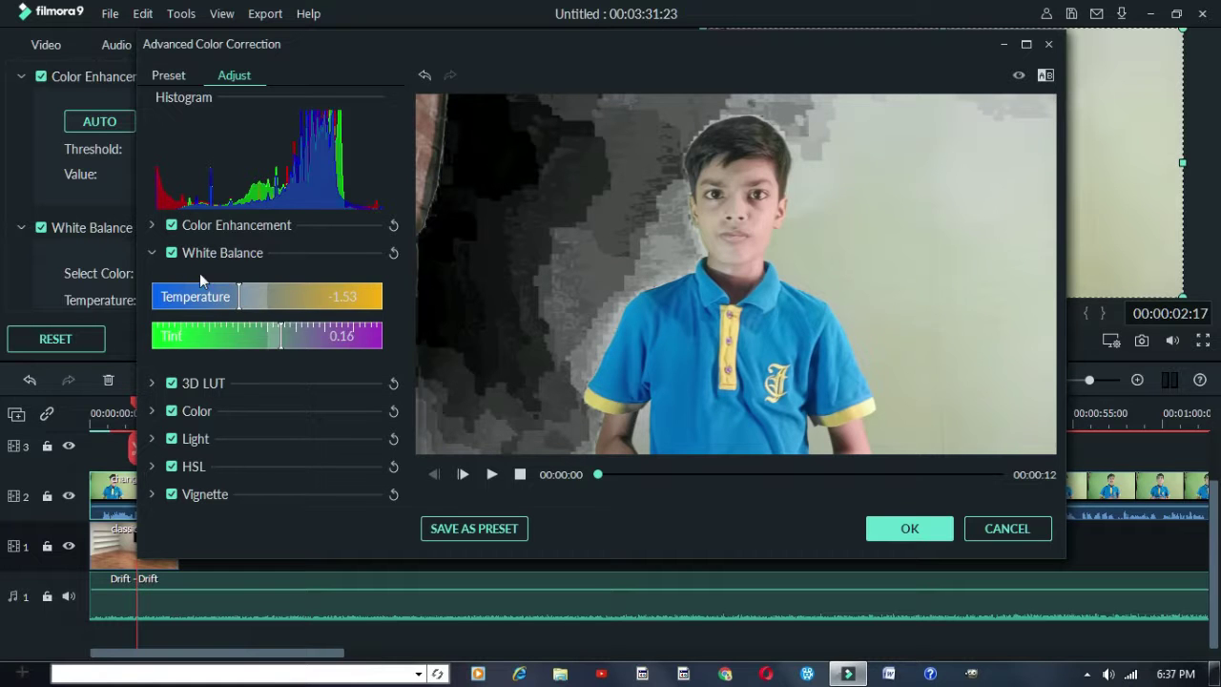
pyautogui.click(152, 252)
# Apply the Jungle colour preset and confirm the colour correction
pyautogui.click(168, 75)
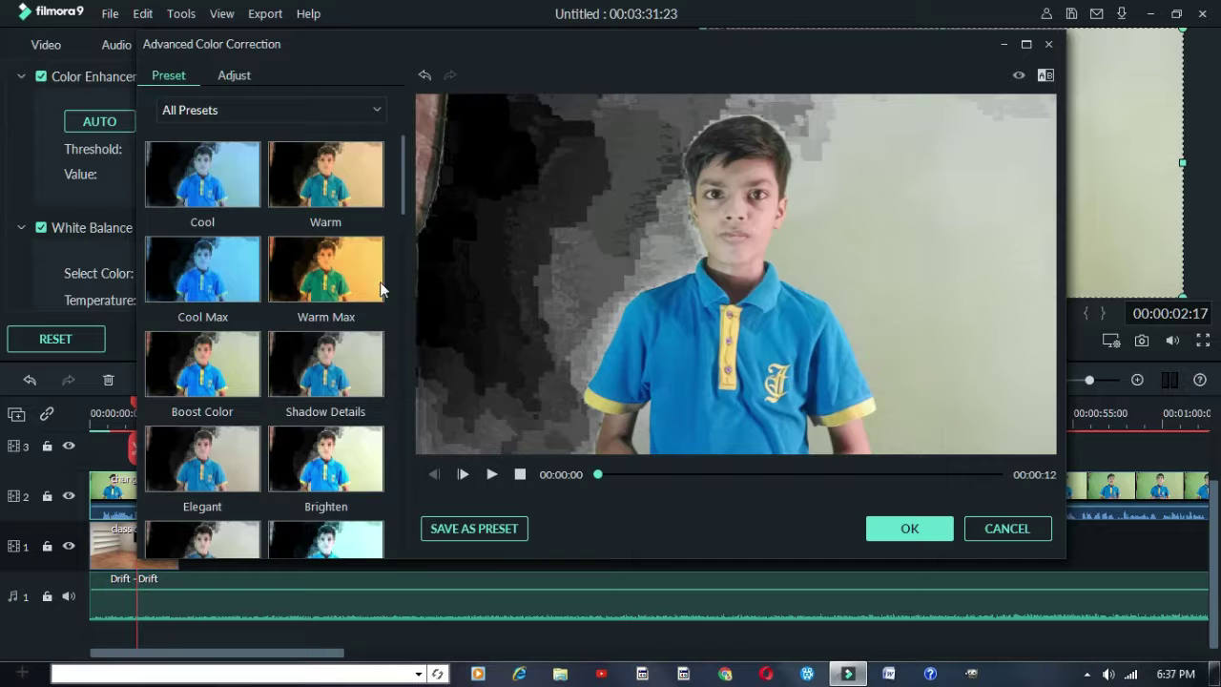
pyautogui.scroll(-5, 281, 431)
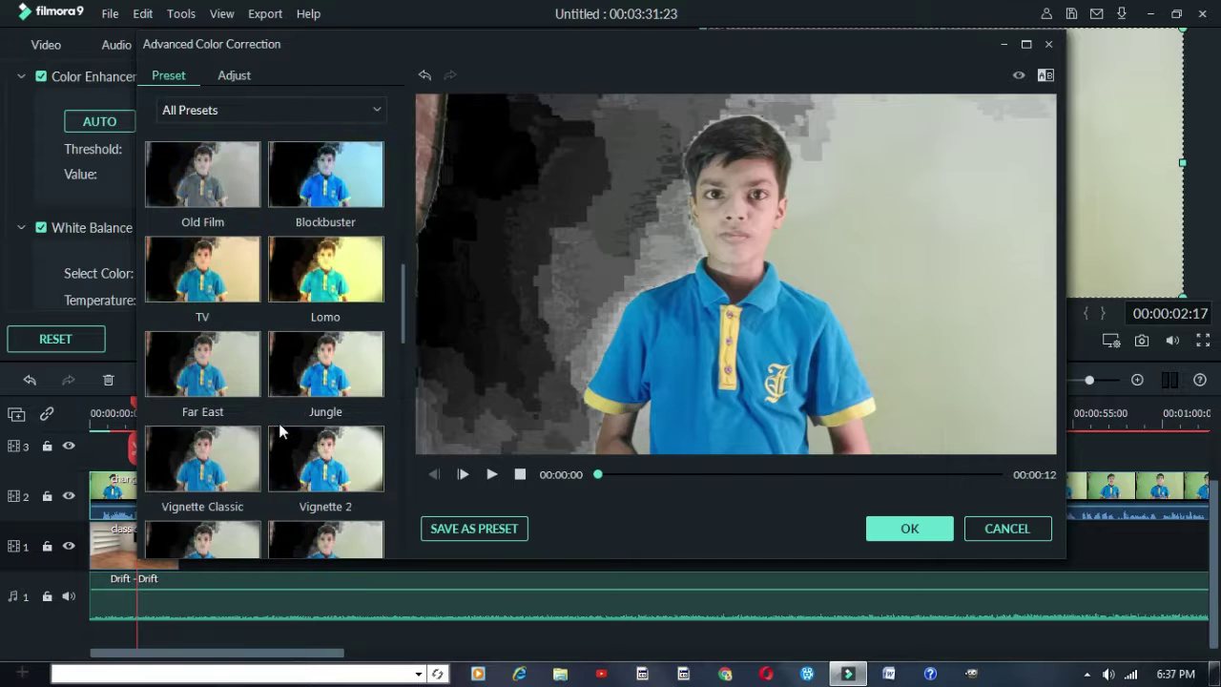
pyautogui.click(316, 291)
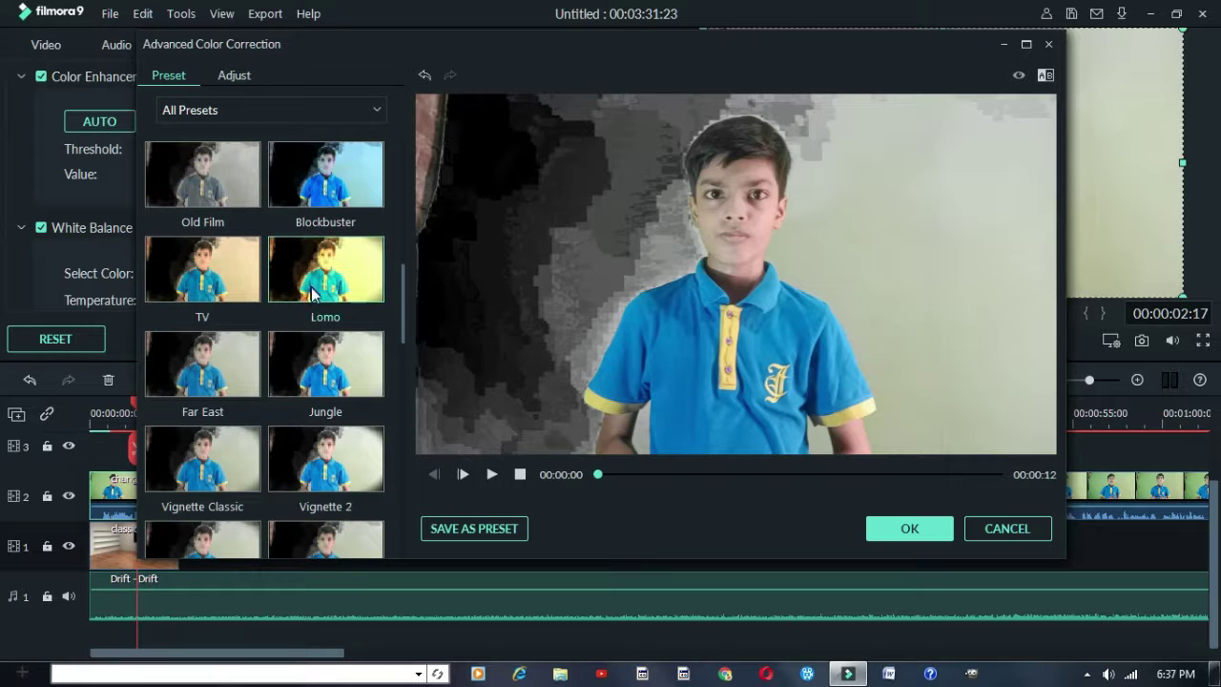
pyautogui.click(229, 359)
pyautogui.click(346, 387)
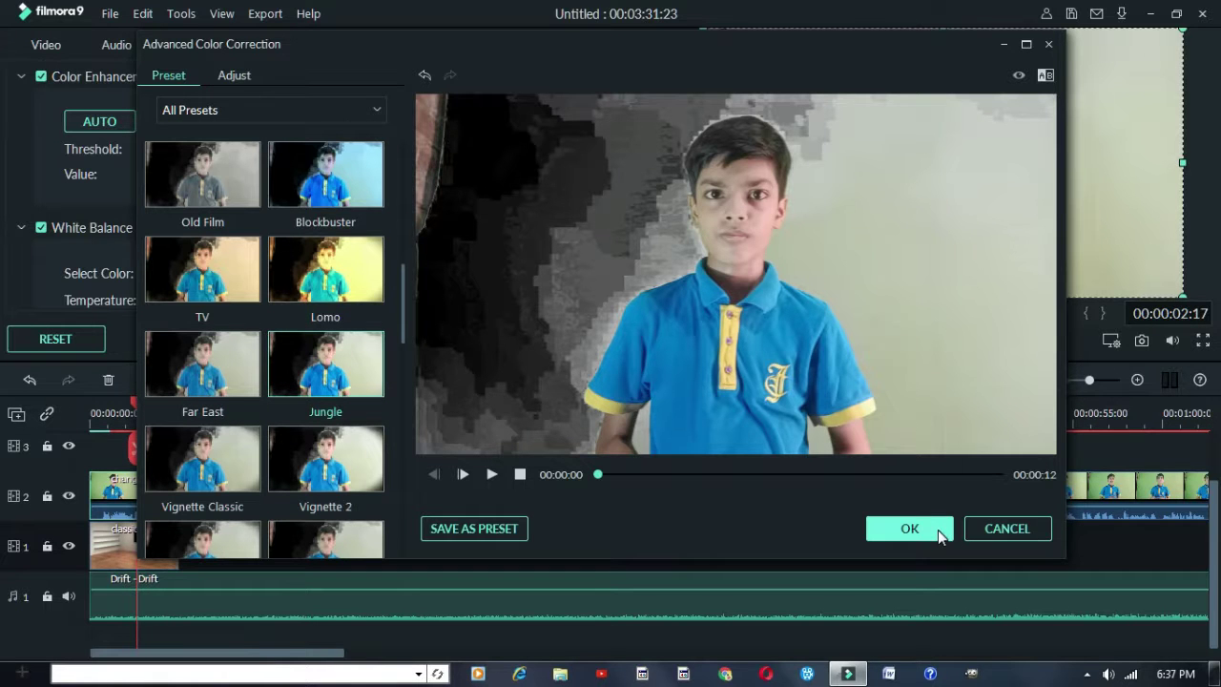
pyautogui.click(909, 529)
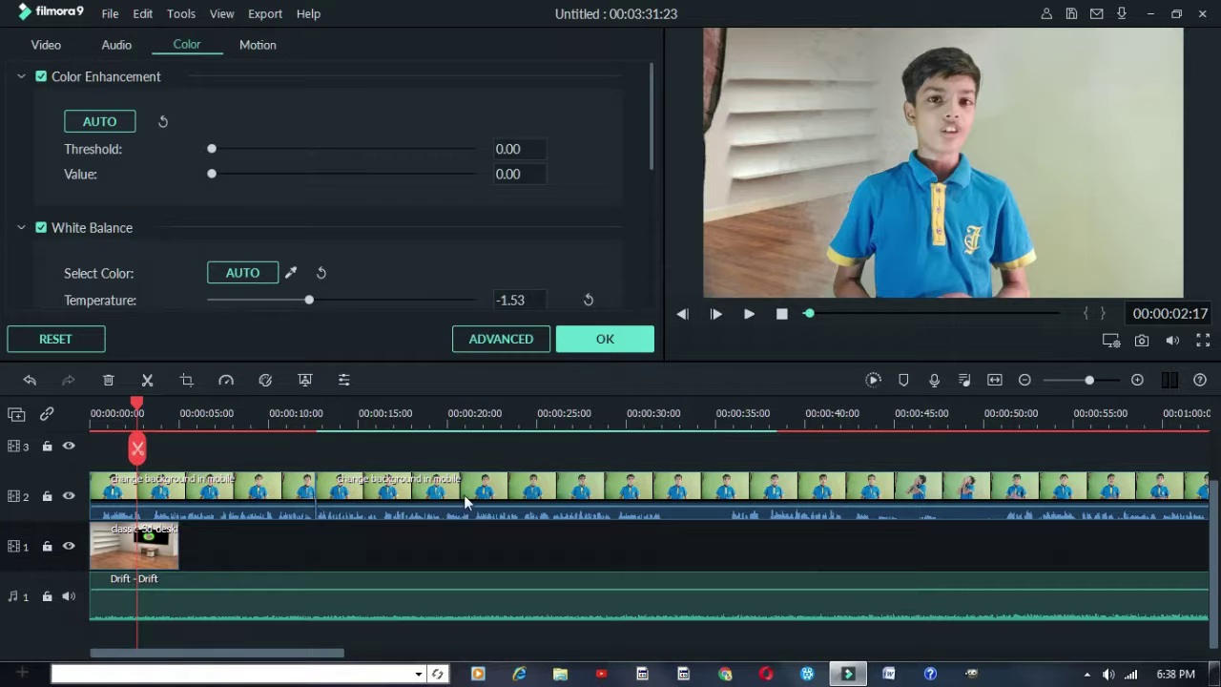
# Close the colour settings with OK and select the speaker clip on track 2
pyautogui.click(288, 494)
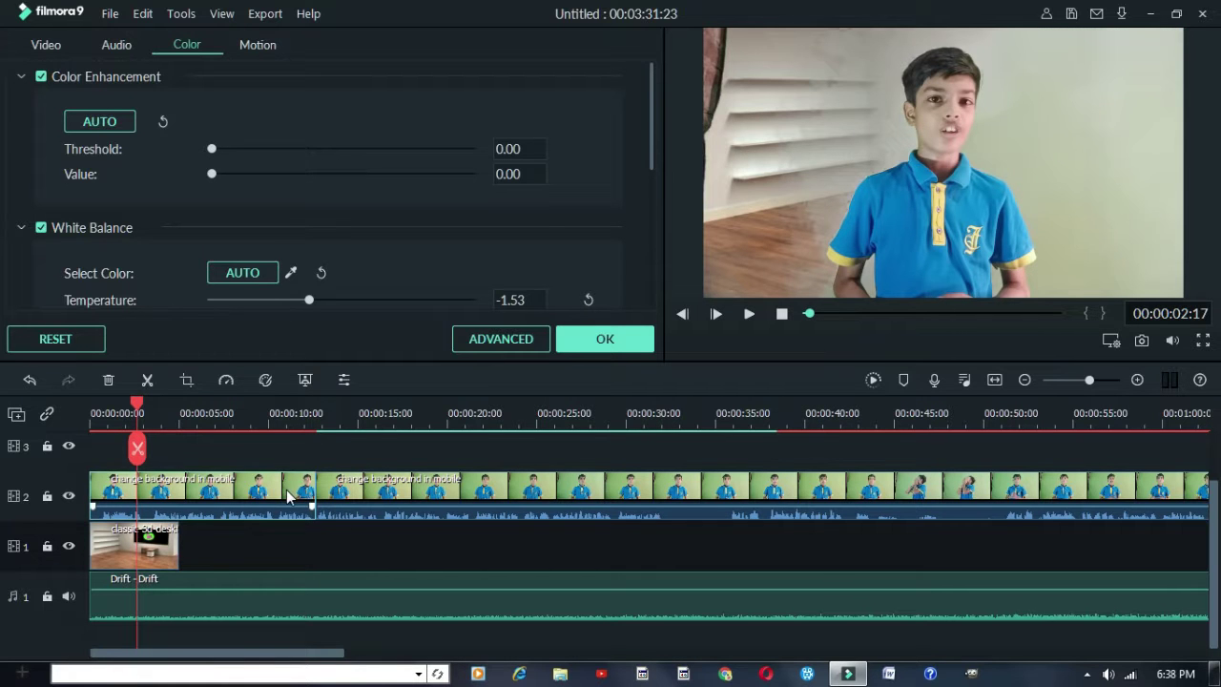
pyautogui.click(328, 447)
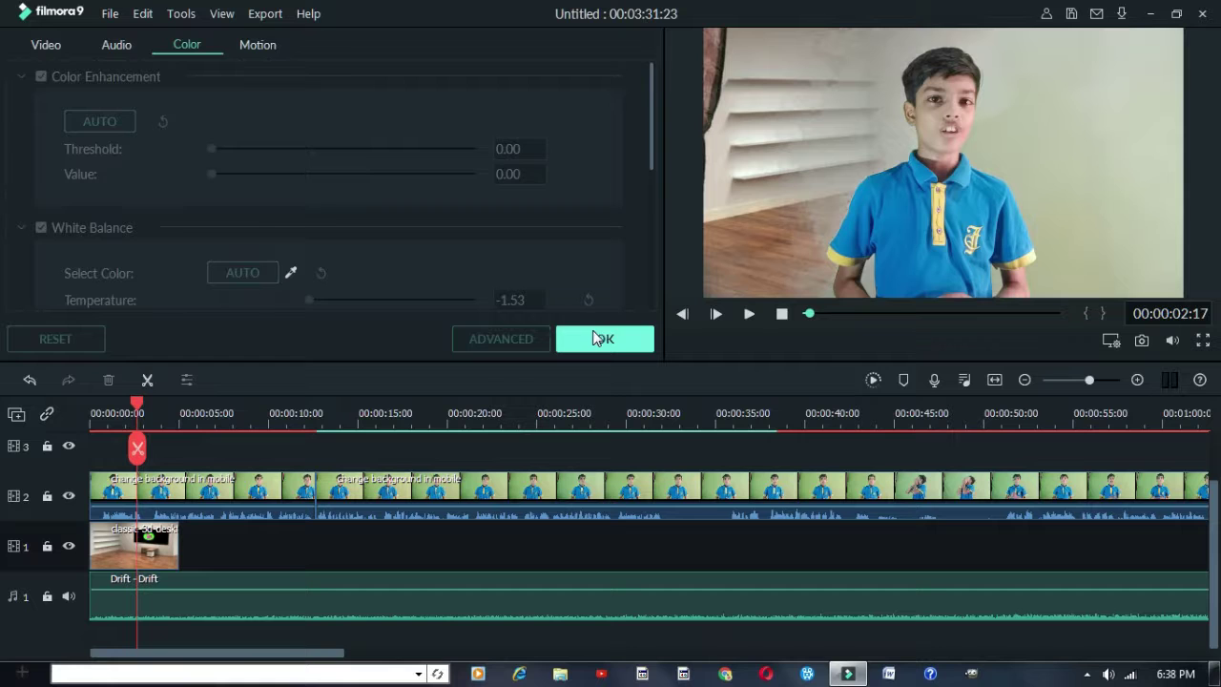
pyautogui.click(594, 337)
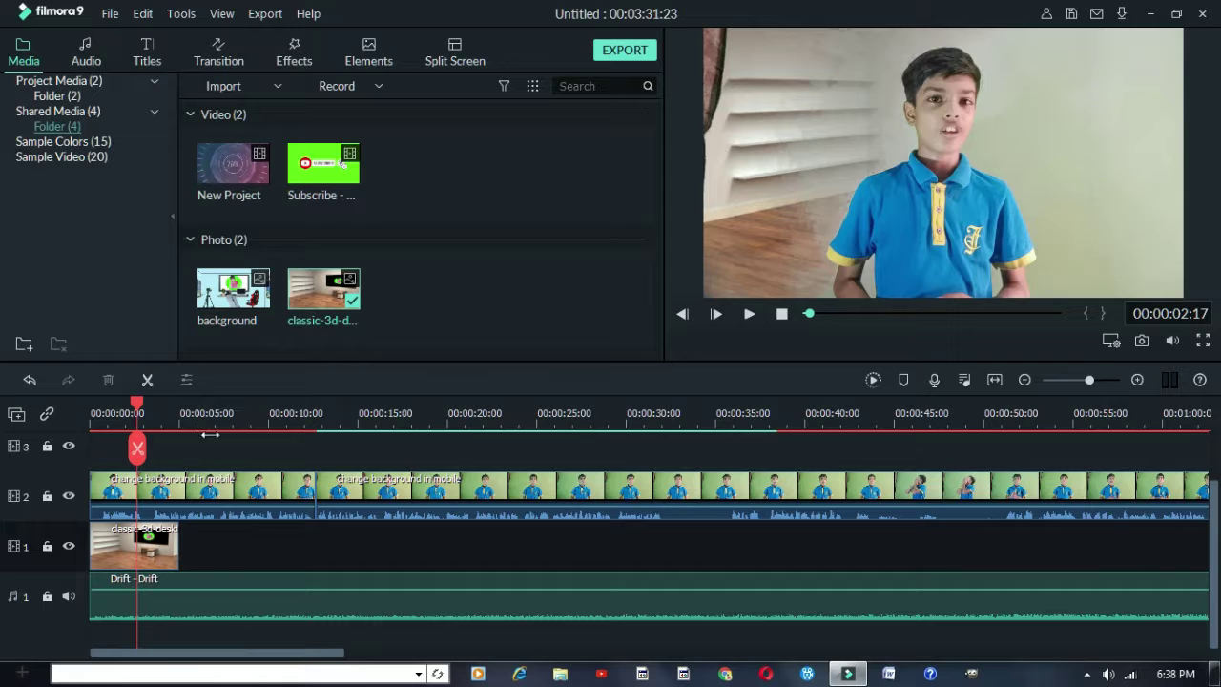
pyautogui.click(233, 495)
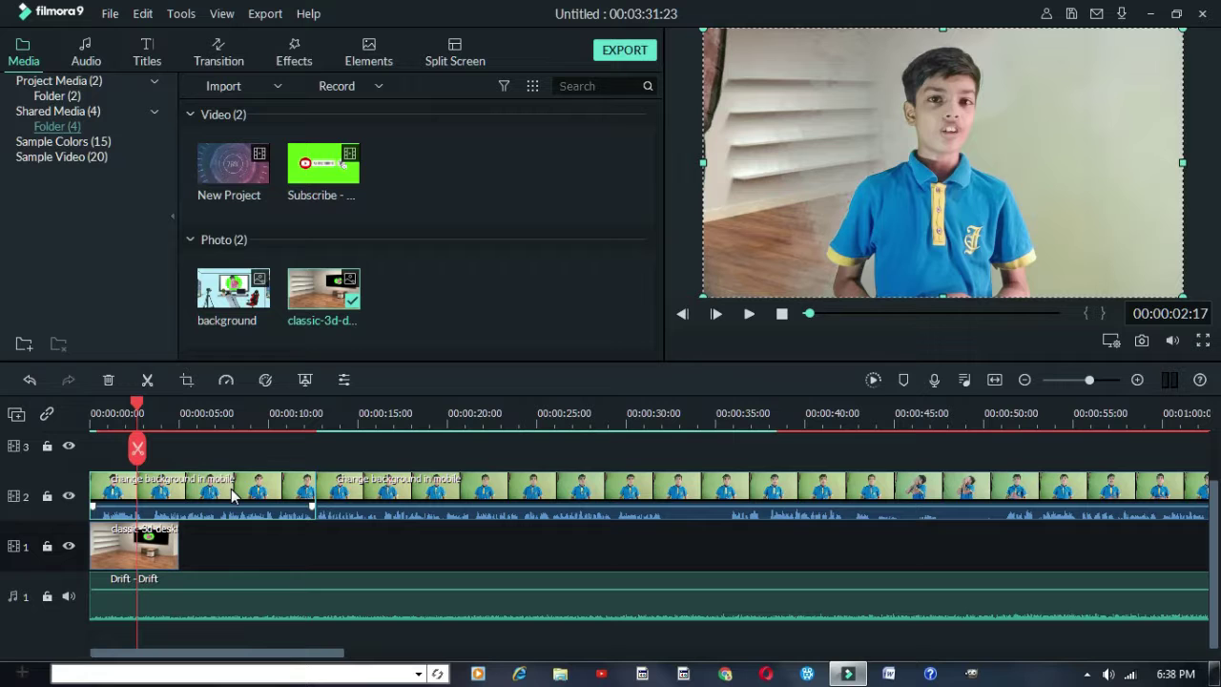
pyautogui.click(184, 441)
# Crop the speaker clip to a Custom-ratio 1031 x 1080 frame
pyautogui.click(186, 379)
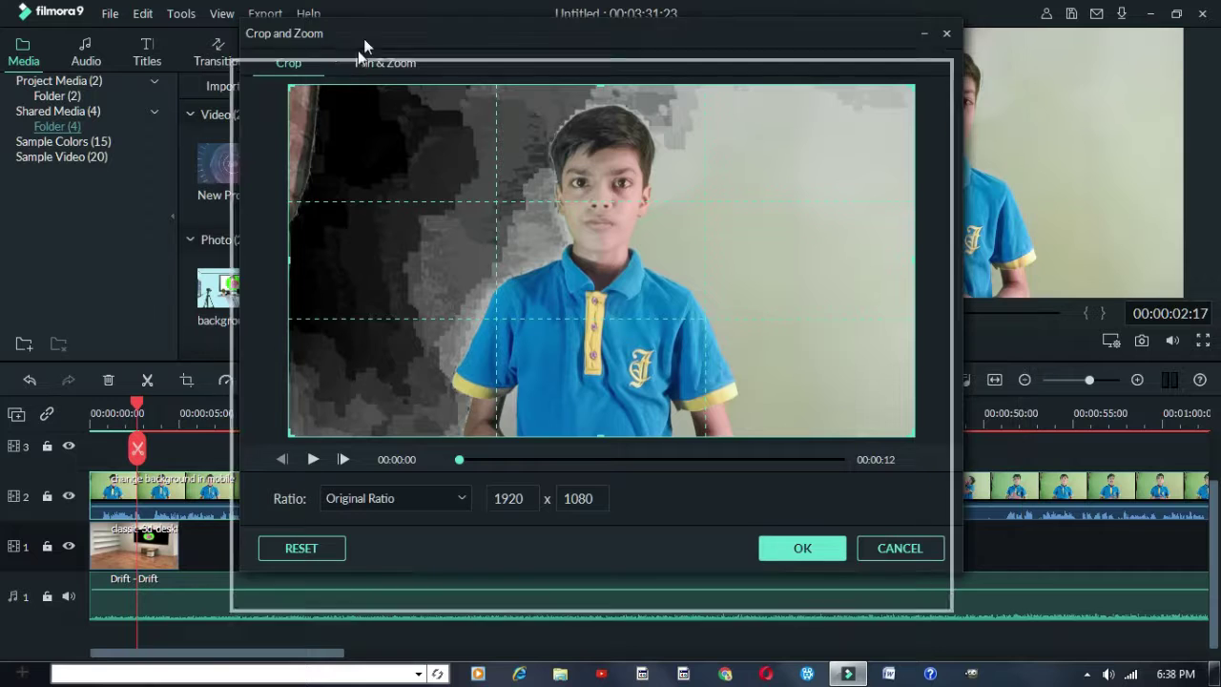
pyautogui.moveTo(832, 38); pyautogui.dragTo(785, 39)
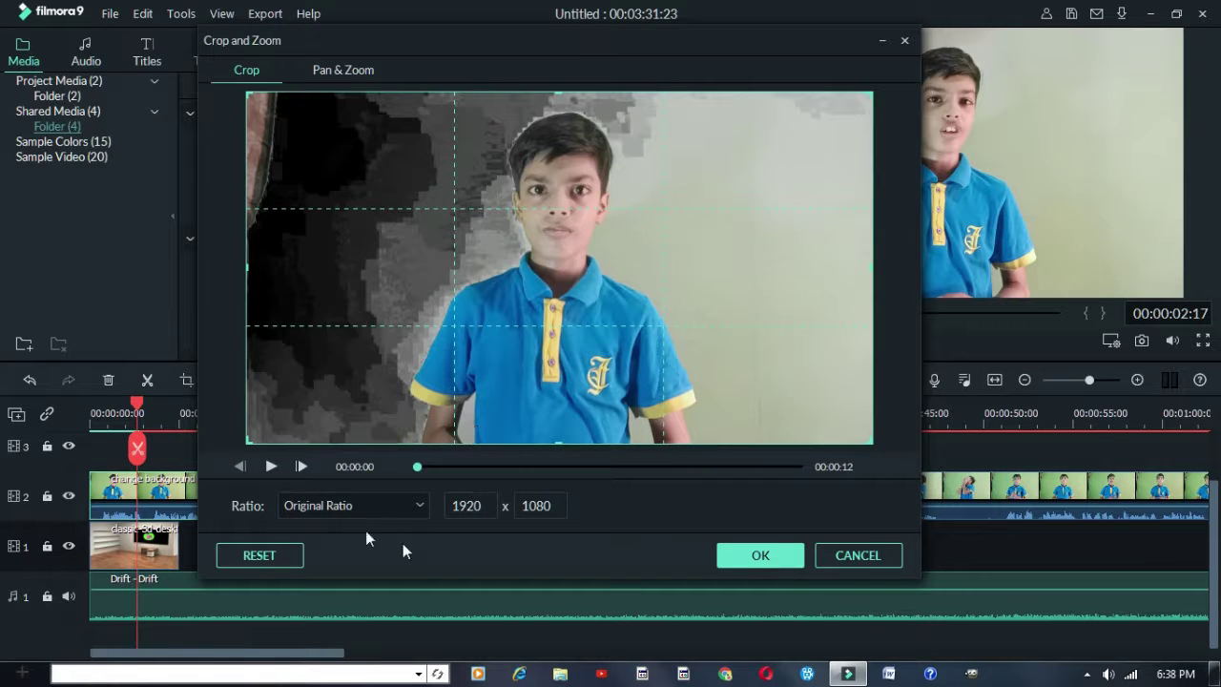
pyautogui.click(316, 505)
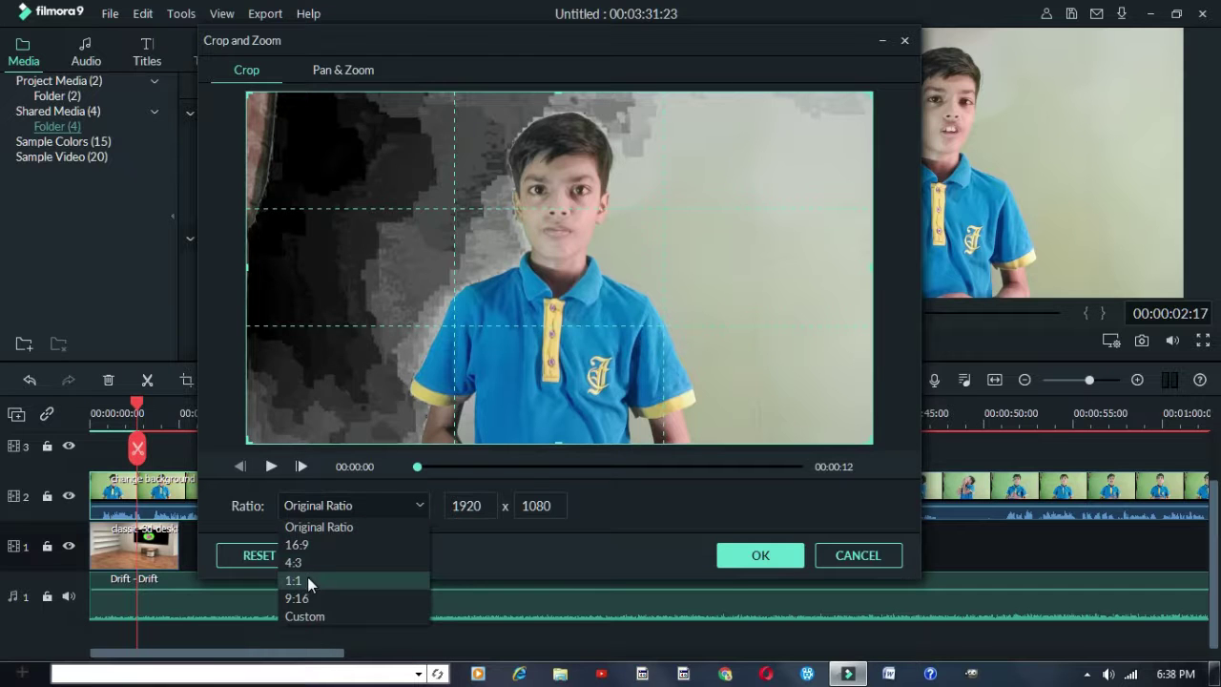
pyautogui.click(307, 576)
pyautogui.moveTo(499, 368); pyautogui.dragTo(499, 368)
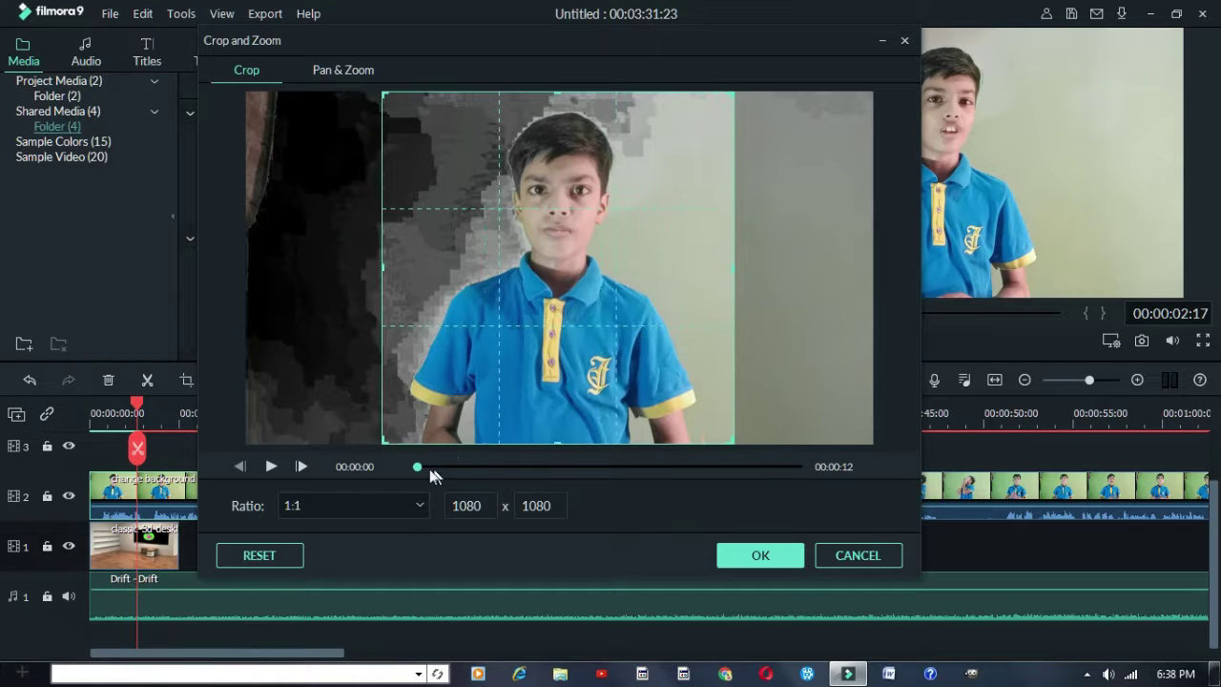
pyautogui.click(405, 503)
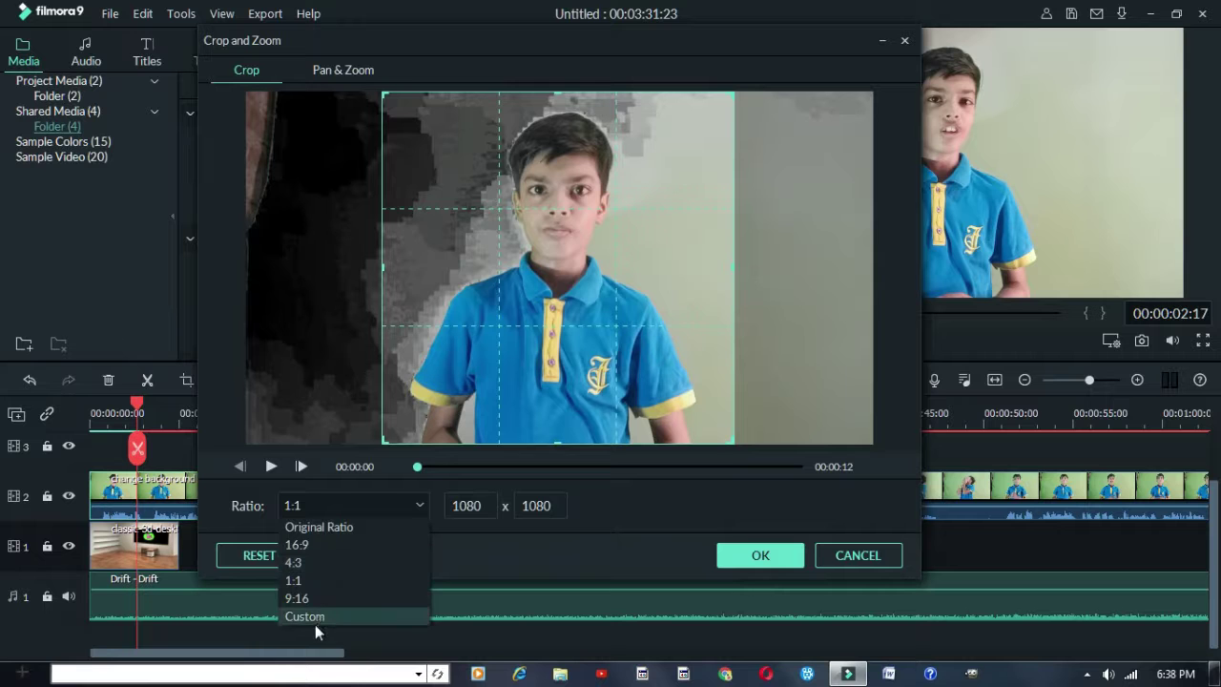
pyautogui.click(315, 620)
pyautogui.moveTo(381, 267); pyautogui.dragTo(395, 271)
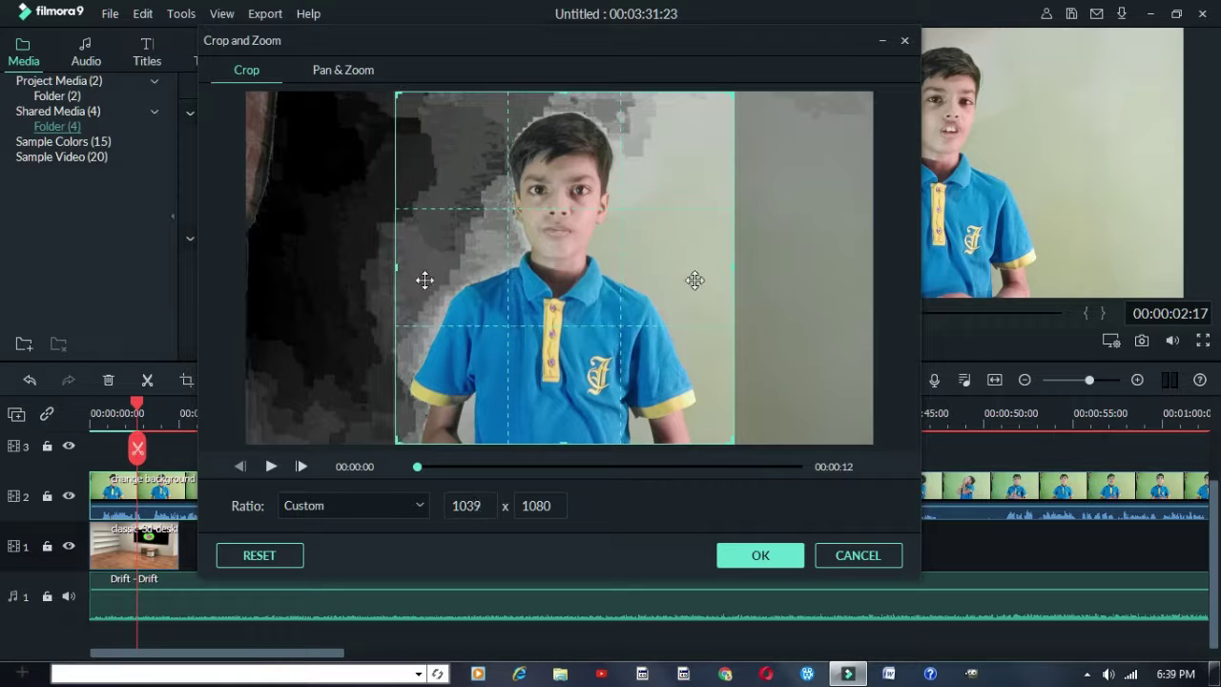
pyautogui.moveTo(735, 267); pyautogui.dragTo(729, 266)
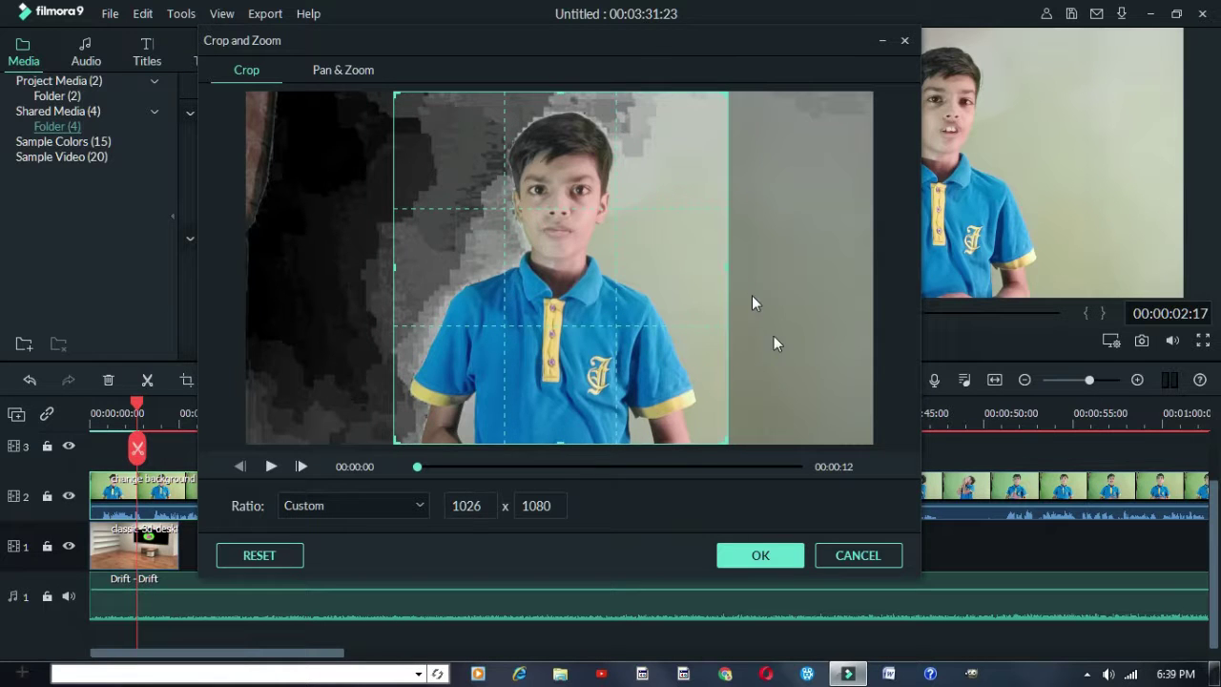
pyautogui.click(775, 555)
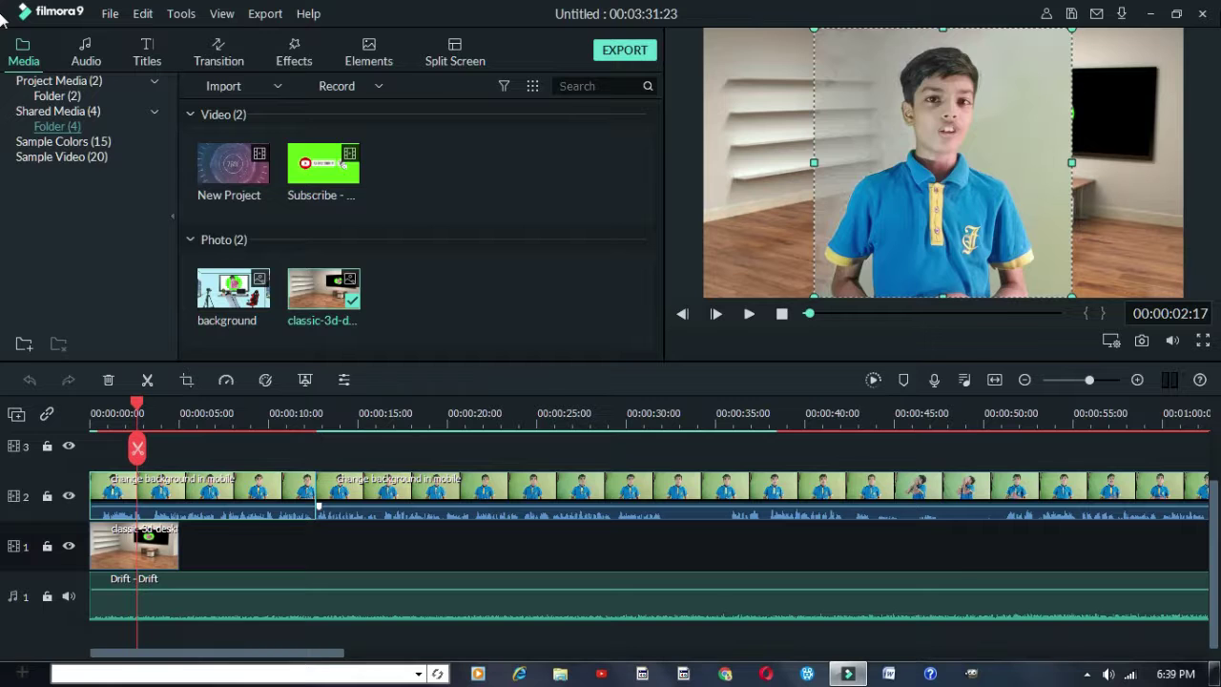
# Add a Pan & Zoom from the full cropped frame to a 619 x 648 face close-up
pyautogui.hotkey('alt', 'c')
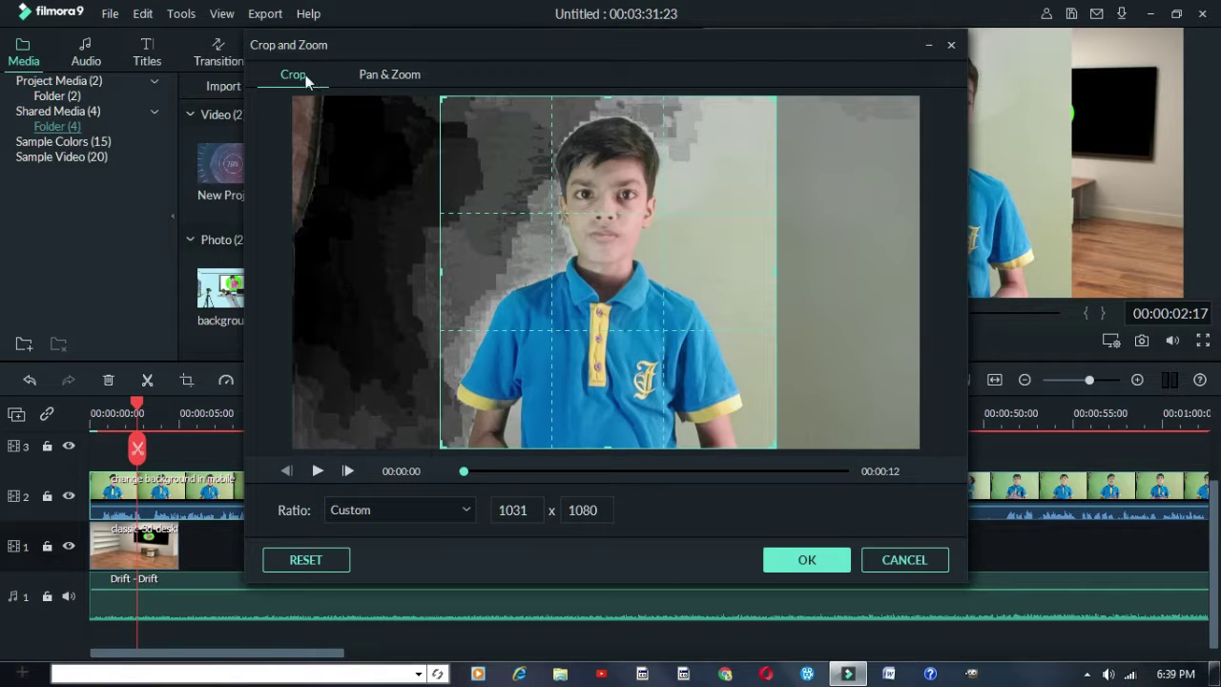
pyautogui.click(393, 79)
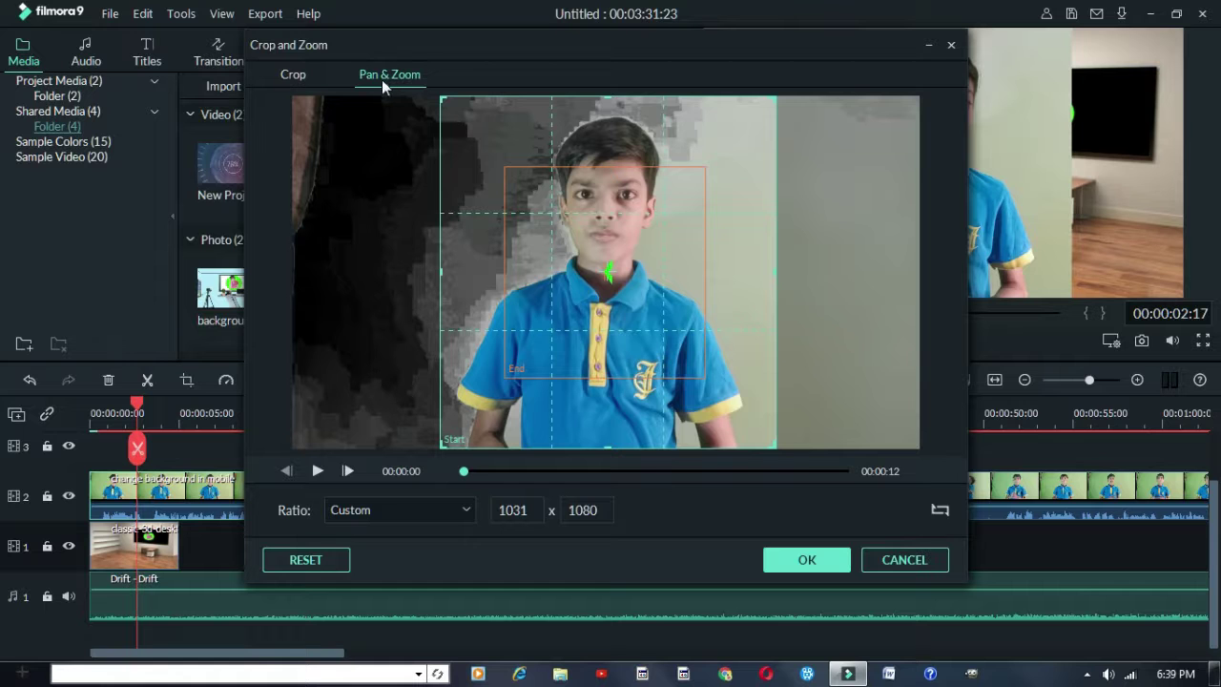
pyautogui.moveTo(625, 286); pyautogui.dragTo(736, 318)
pyautogui.click(539, 283)
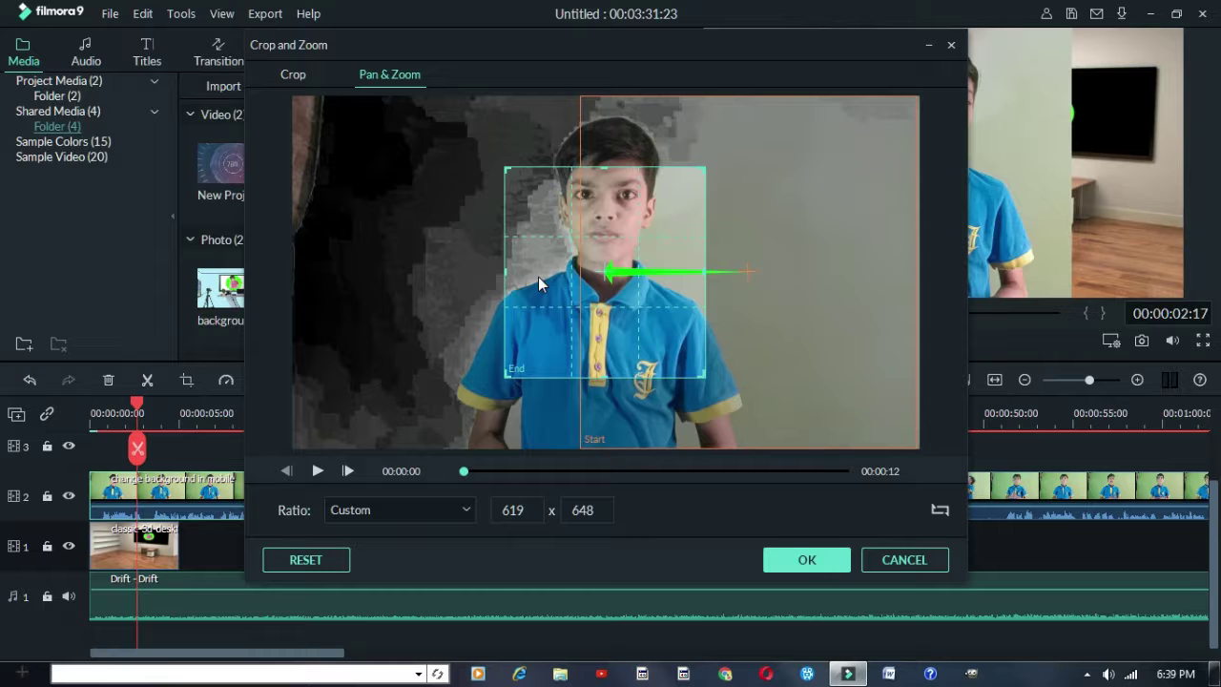
pyautogui.click(695, 303)
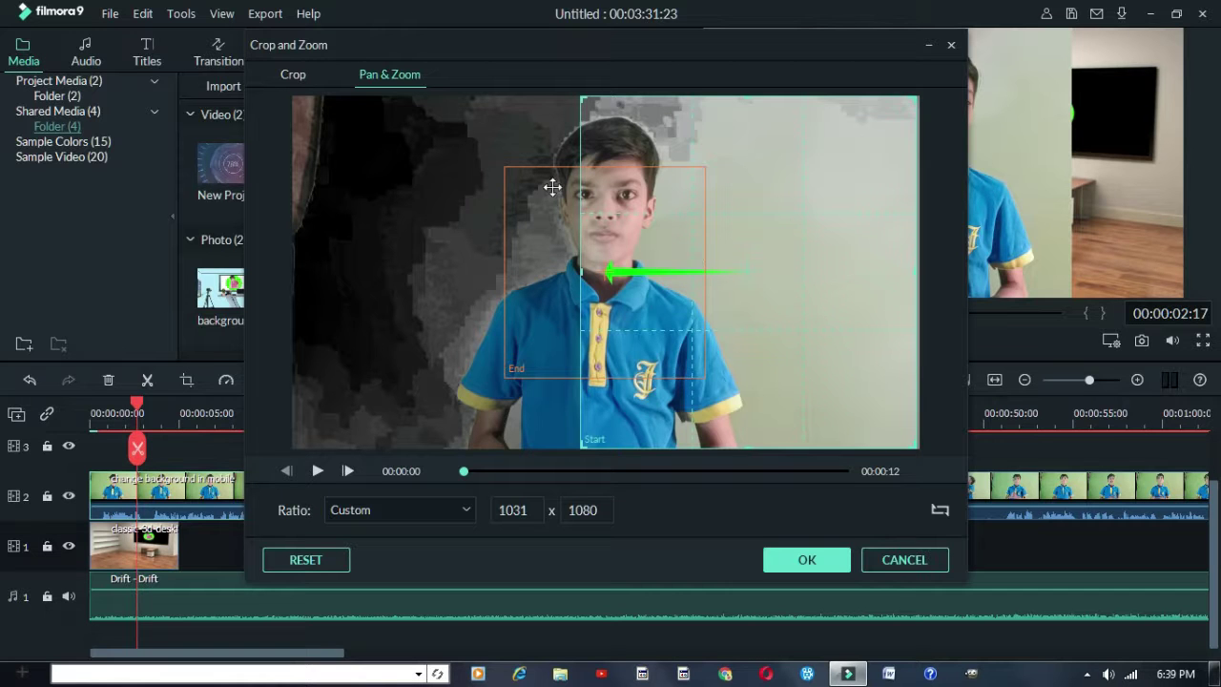
pyautogui.moveTo(672, 305); pyautogui.dragTo(571, 306)
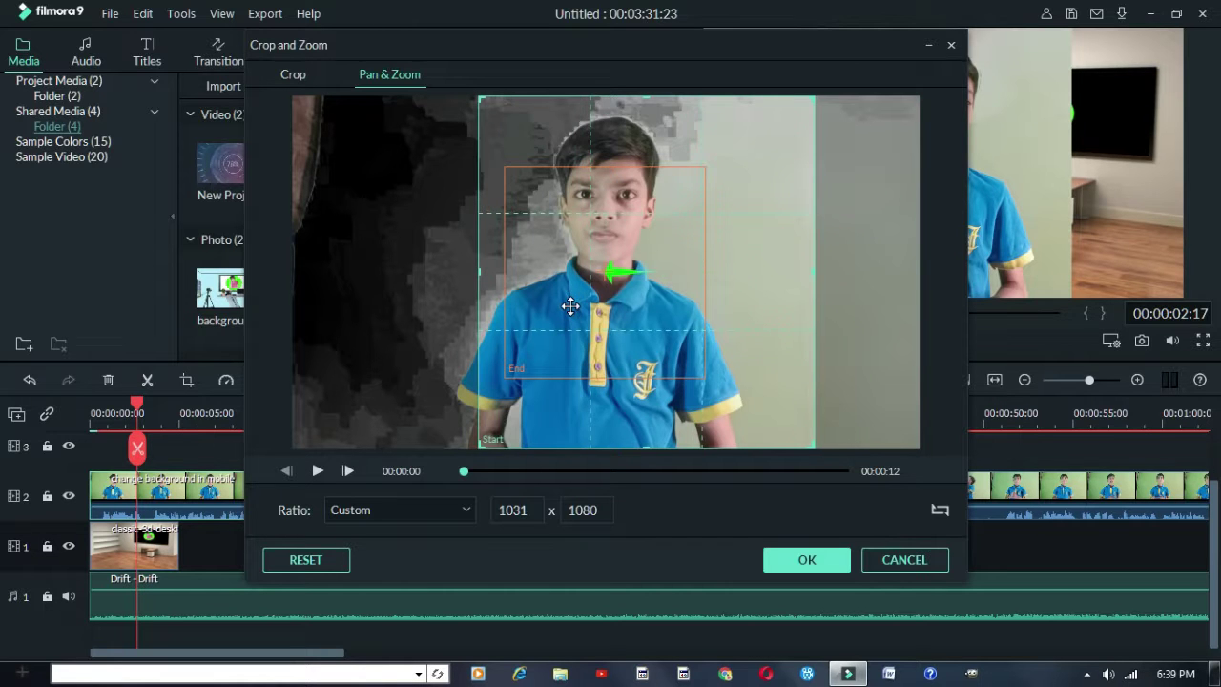
pyautogui.click(634, 278)
pyautogui.click(632, 230)
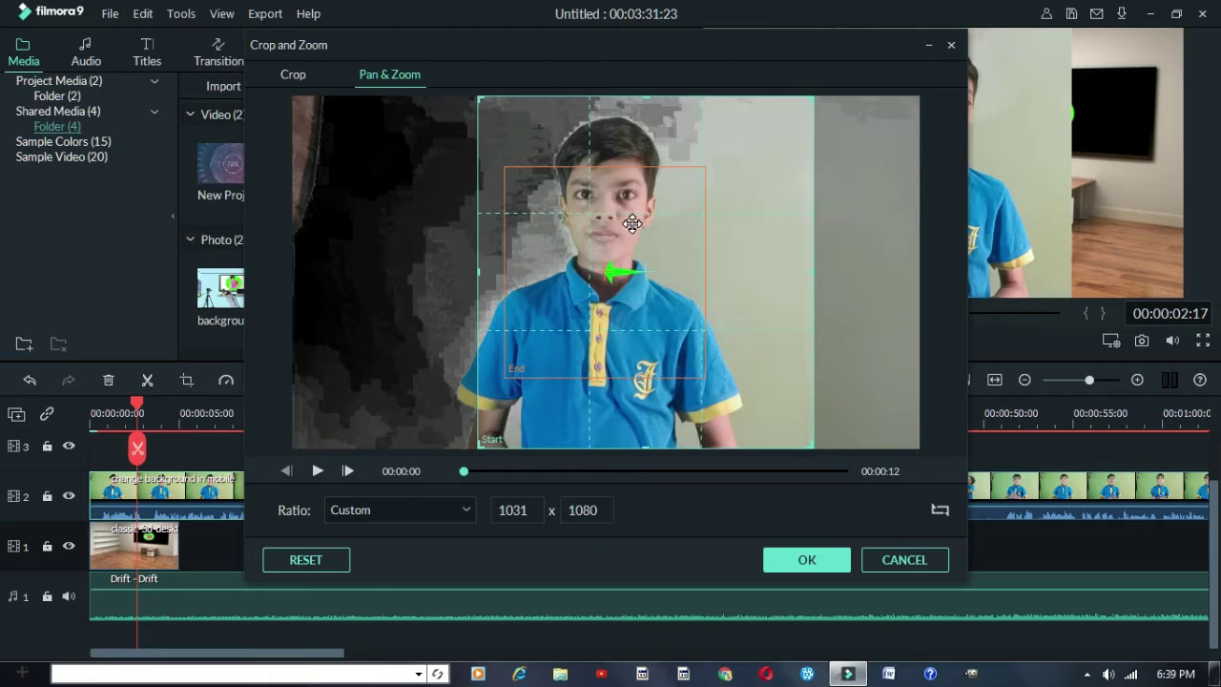
pyautogui.click(620, 239)
pyautogui.moveTo(618, 239); pyautogui.dragTo(629, 174)
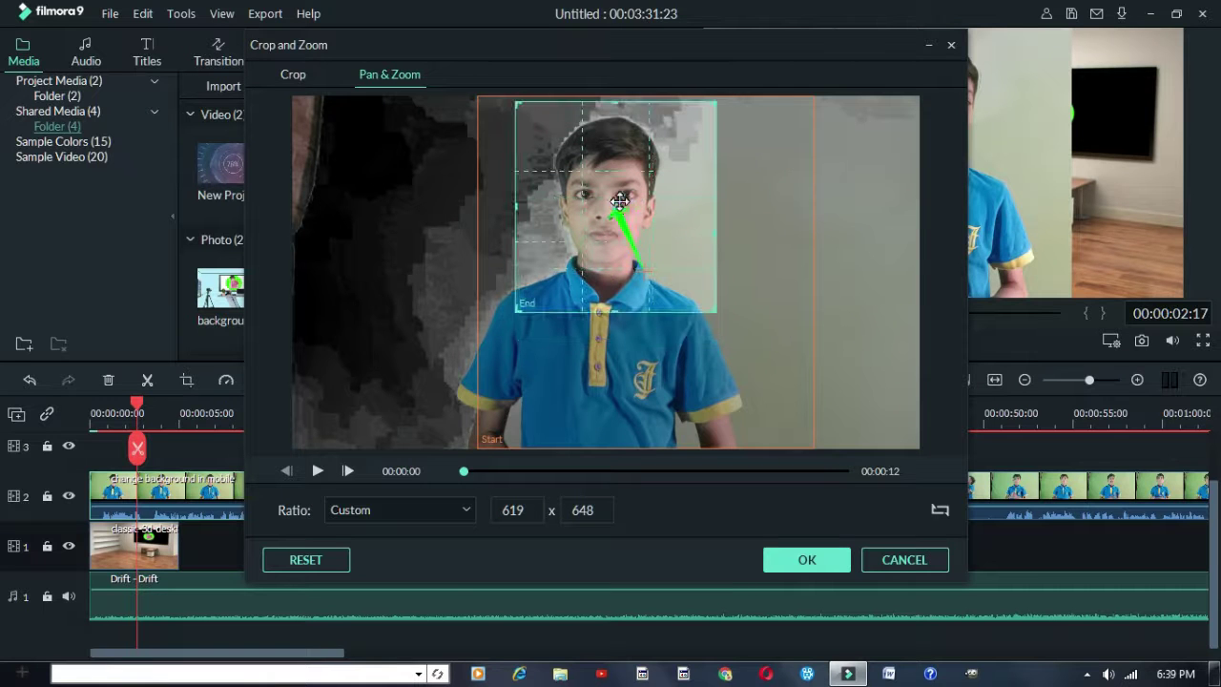
pyautogui.click(807, 563)
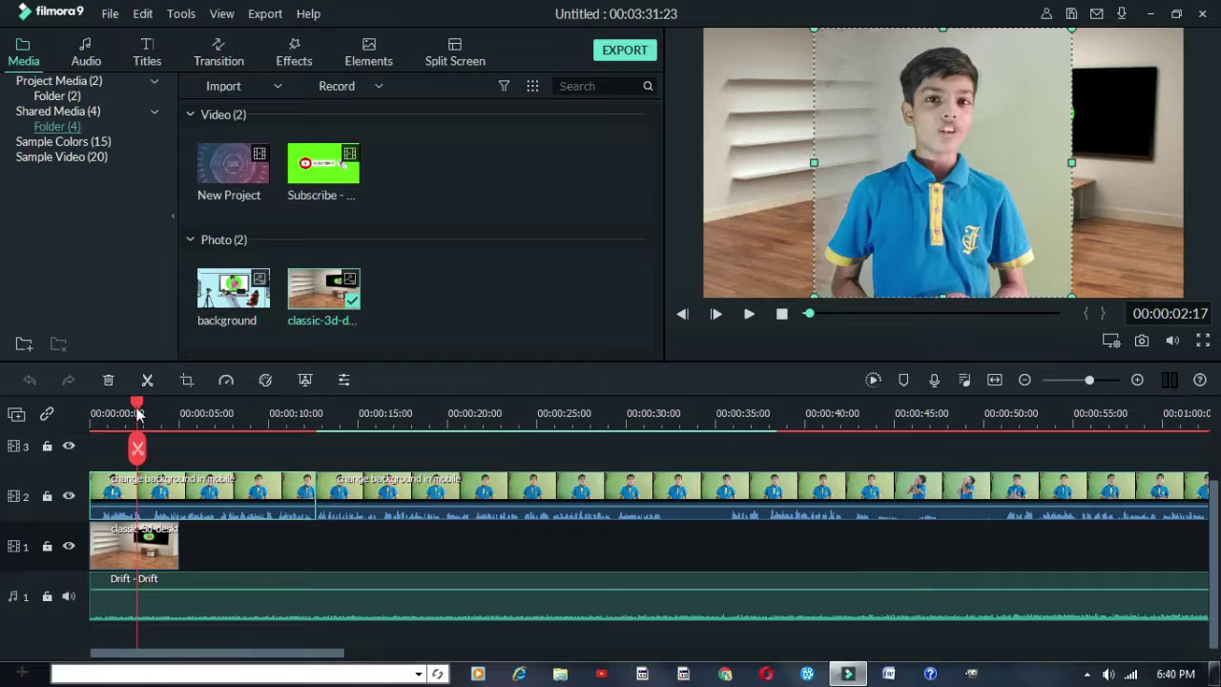
# Play the edit from the start and stop at 00:00:08:01, where the 3D room background ends
pyautogui.moveTo(138, 400); pyautogui.dragTo(91, 401)
pyautogui.press('space')
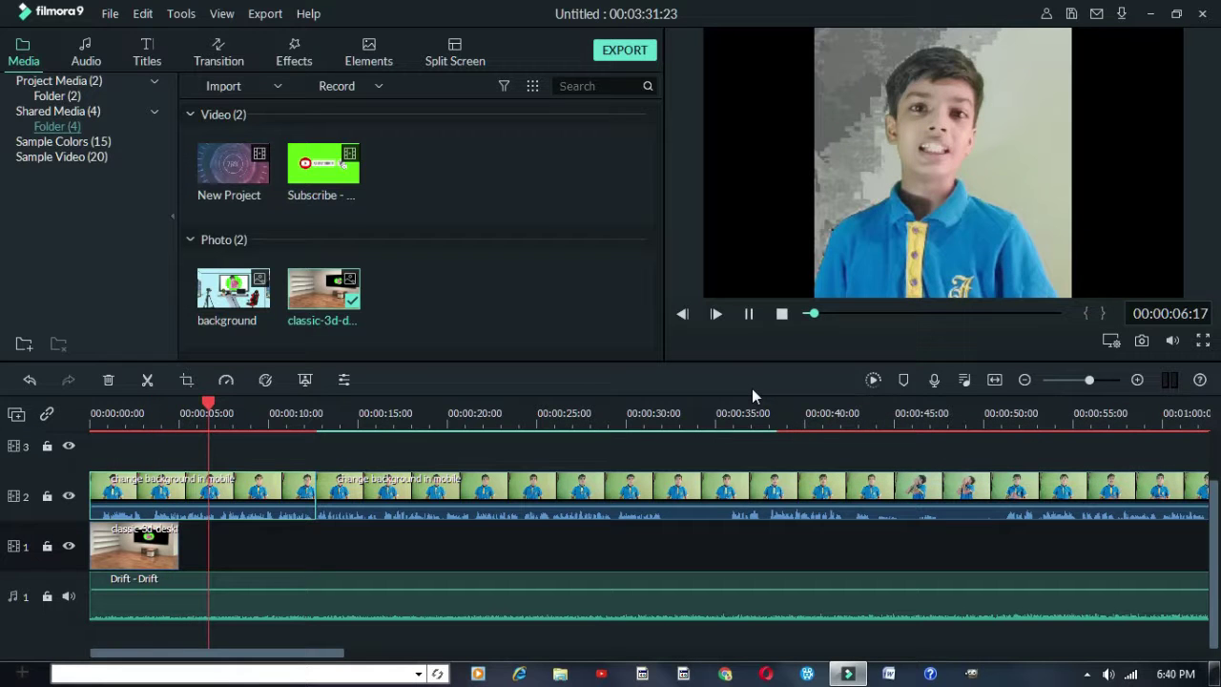
pyautogui.press('space')
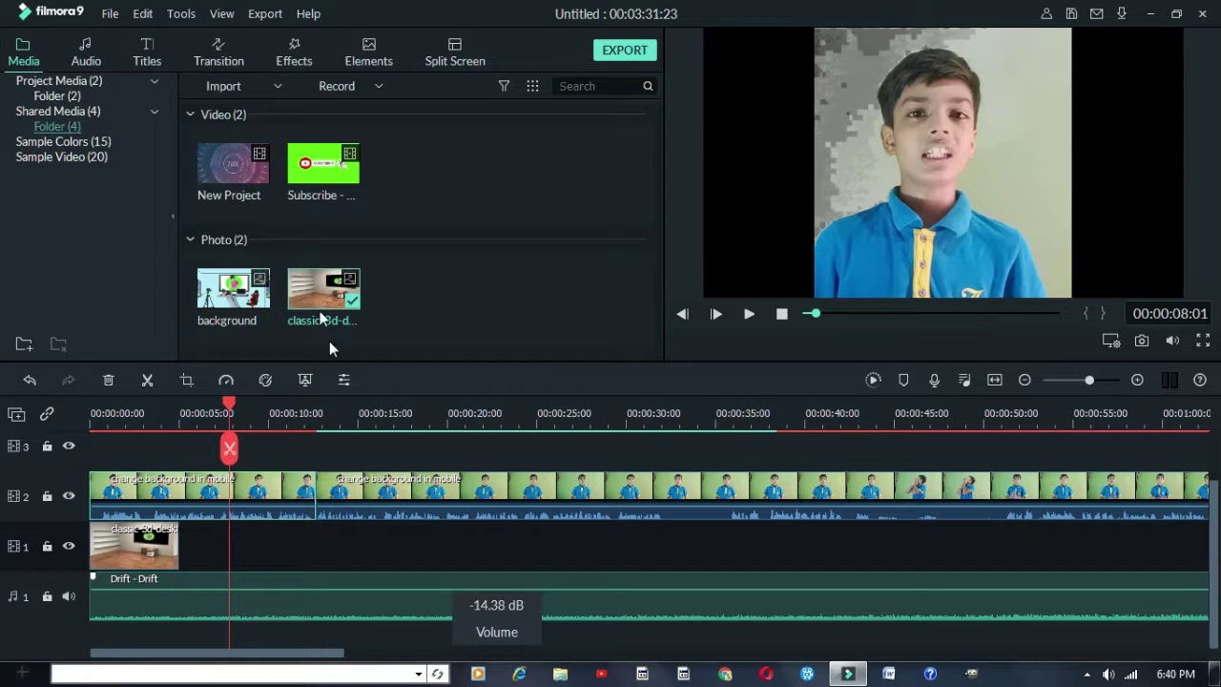
pyautogui.click(164, 548)
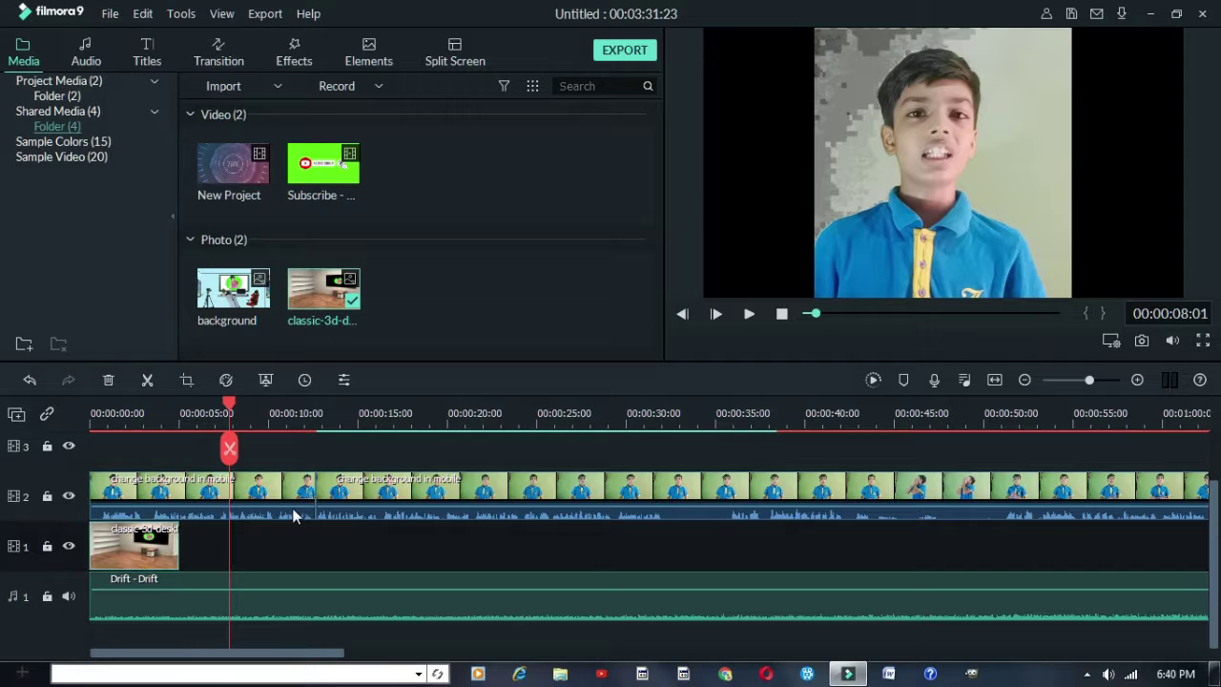
pyautogui.click(312, 460)
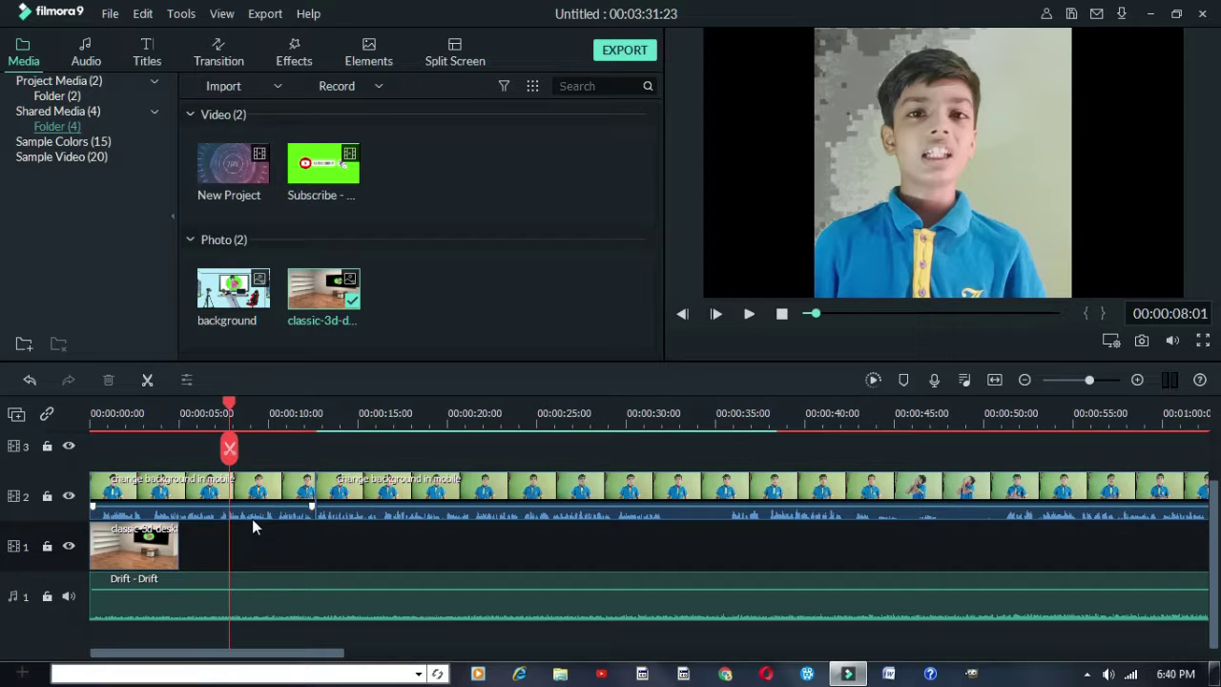
# Stretch the classic-3d-desk background on track 1 to about 00:00:12, then park the playhead at 2 seconds
pyautogui.click(148, 551)
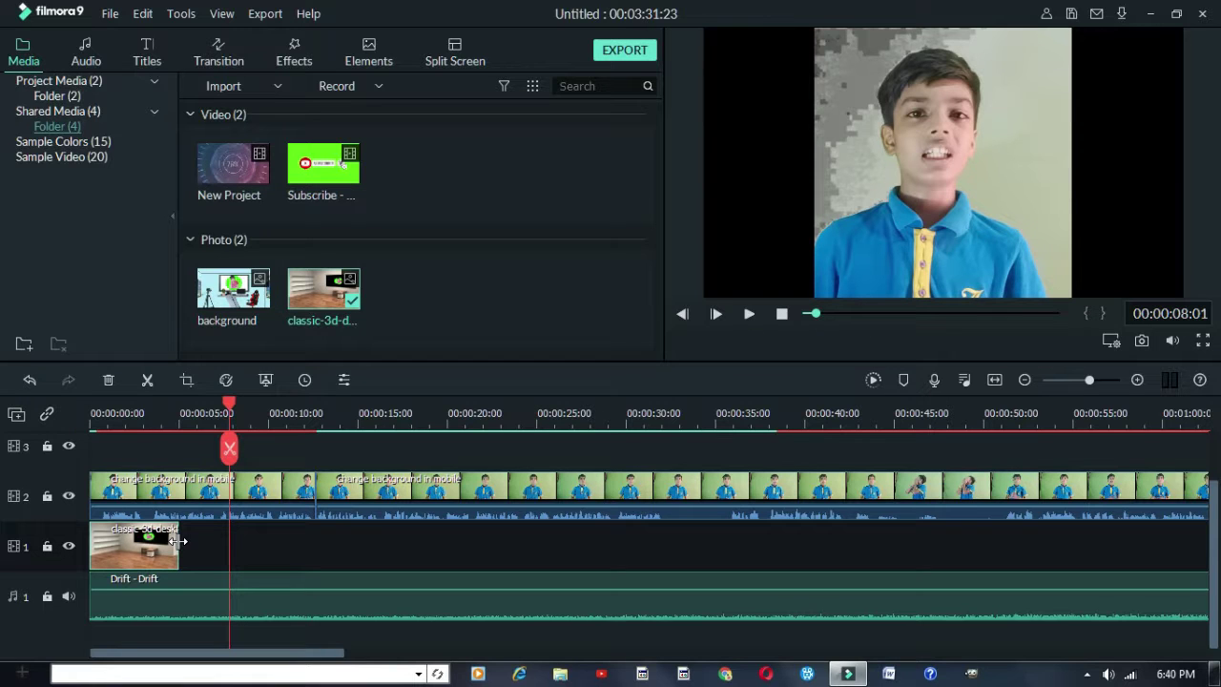
pyautogui.moveTo(177, 540); pyautogui.dragTo(138, 544)
pyautogui.moveTo(613, 551); pyautogui.dragTo(707, 601)
pyautogui.moveTo(240, 586); pyautogui.dragTo(314, 572)
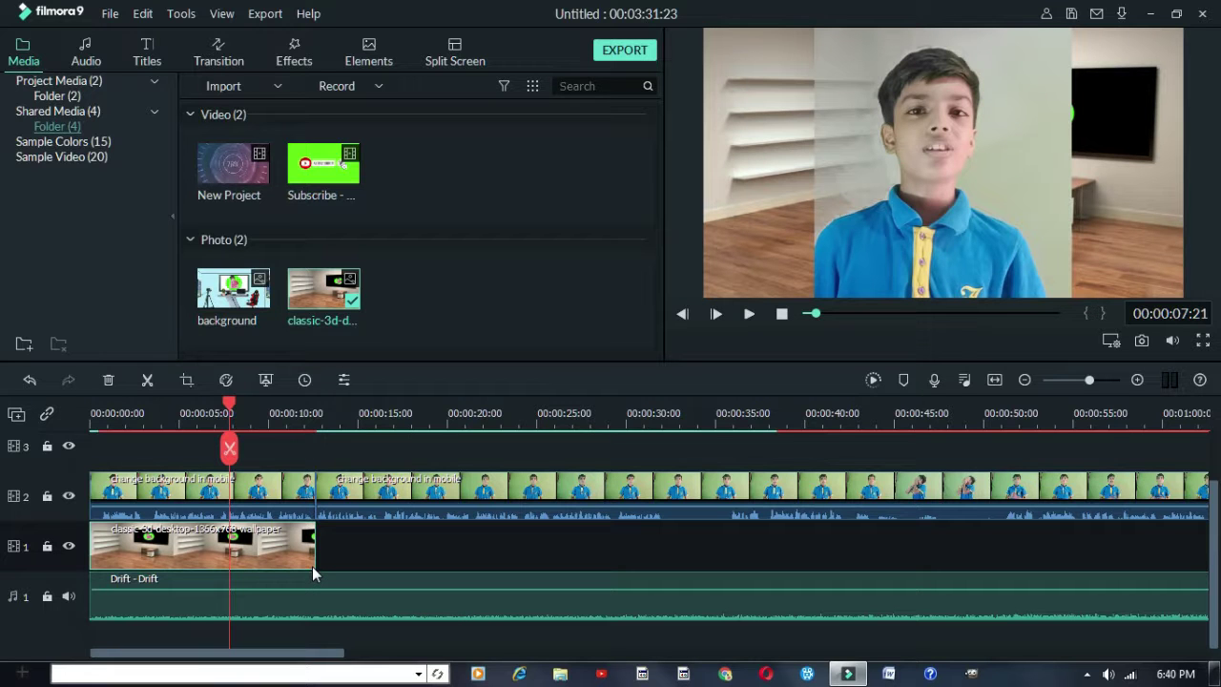
pyautogui.moveTo(230, 404); pyautogui.dragTo(92, 405)
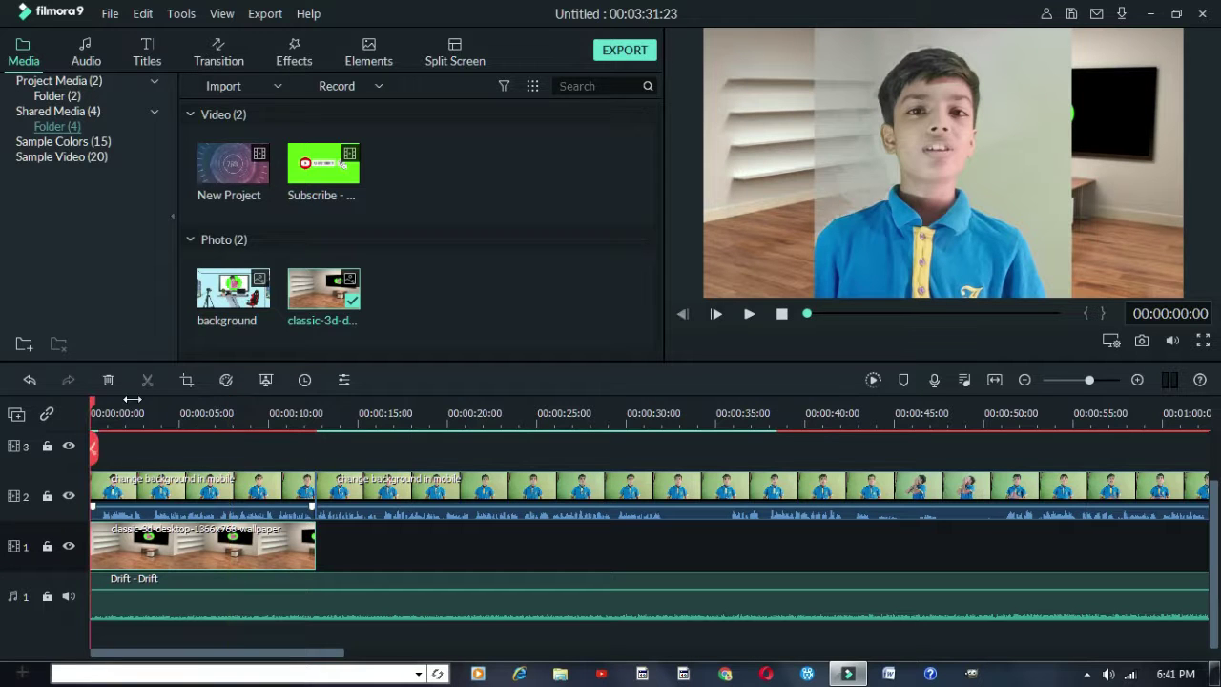
pyautogui.click(128, 408)
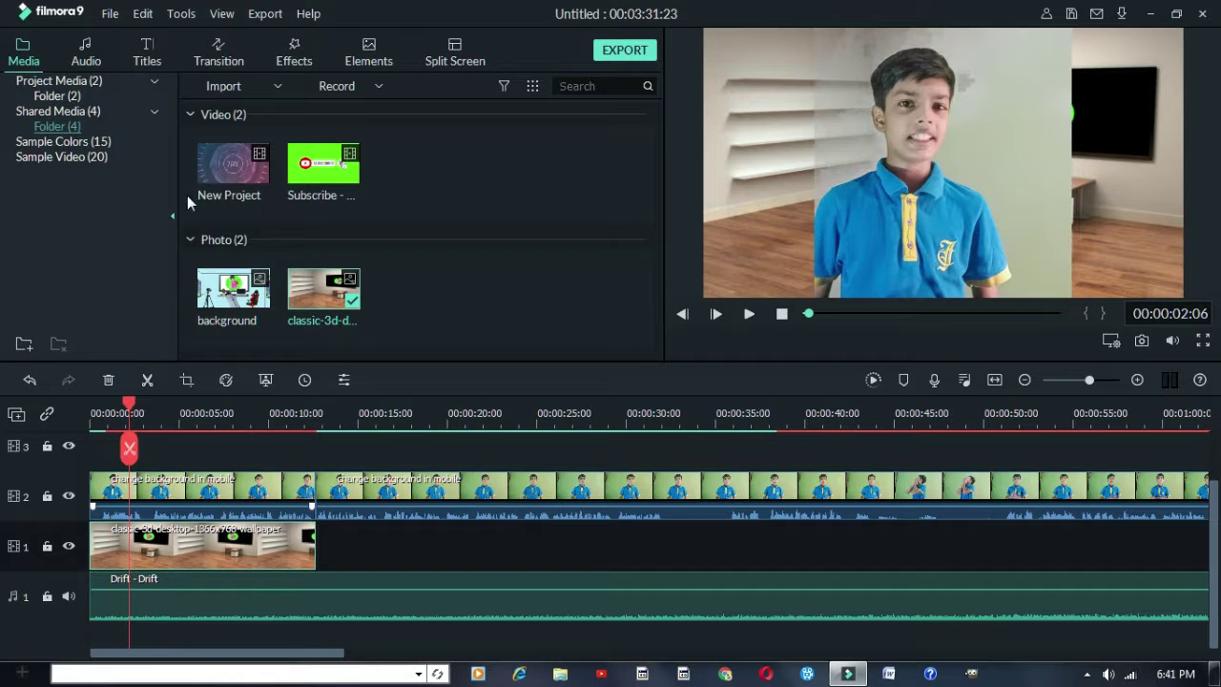
# Apply the B&W Film and Light Leak 4 filters to the green-screen clip on track 2
pyautogui.click(299, 61)
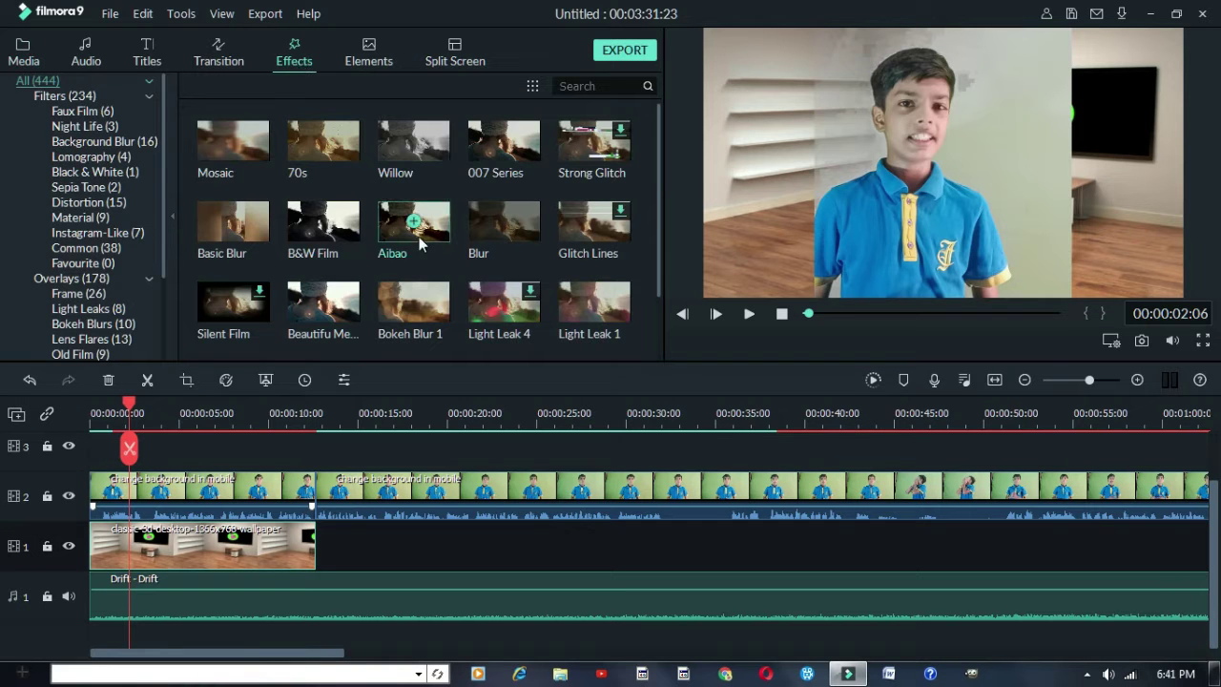
pyautogui.scroll(-5, 424, 264)
pyautogui.scroll(5, 423, 264)
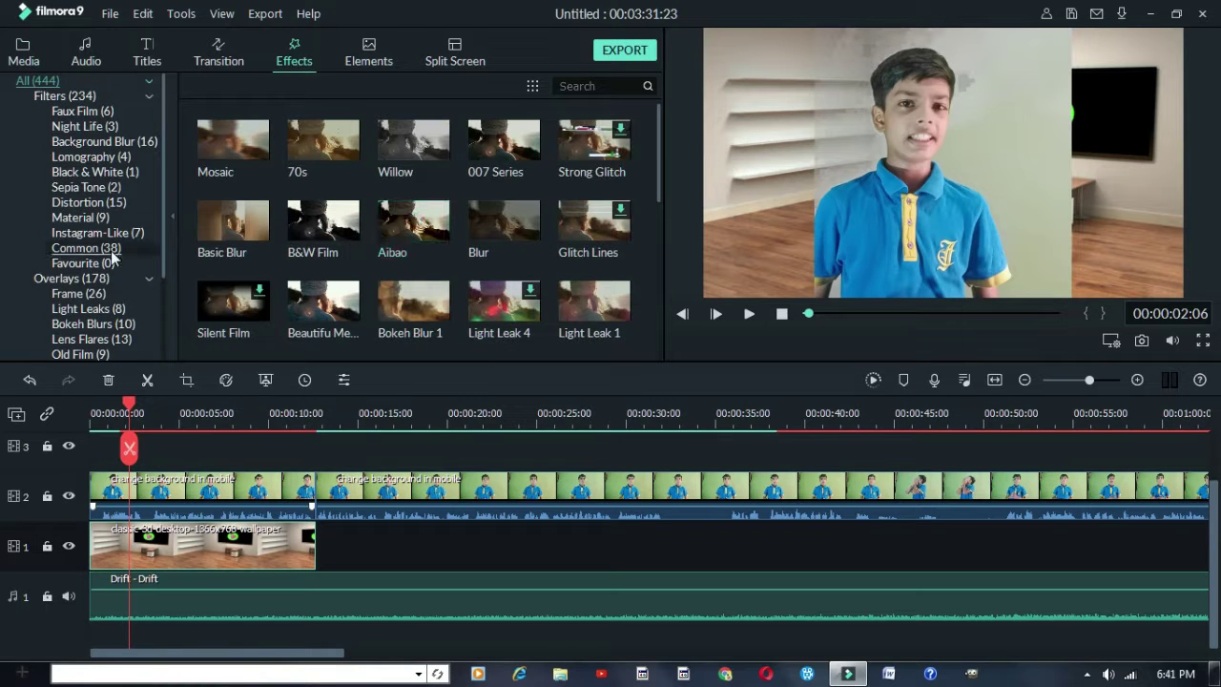
pyautogui.scroll(-2, 95, 161)
pyautogui.scroll(2, 96, 161)
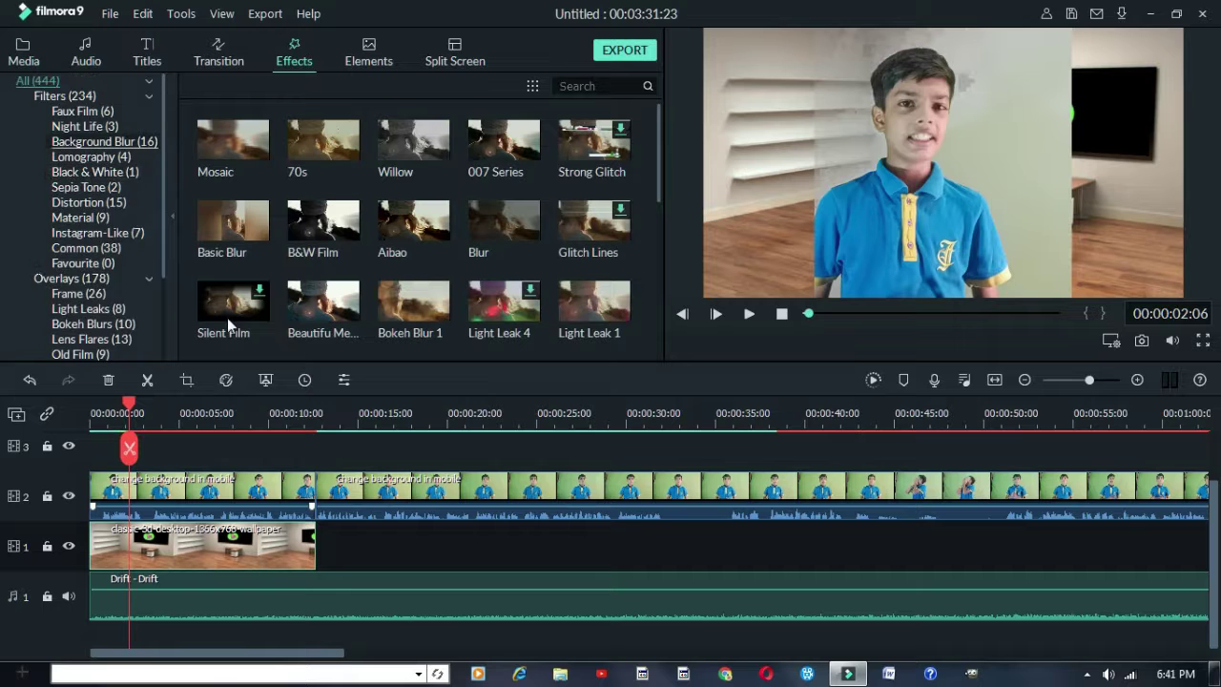
pyautogui.scroll(-4, 50, 251)
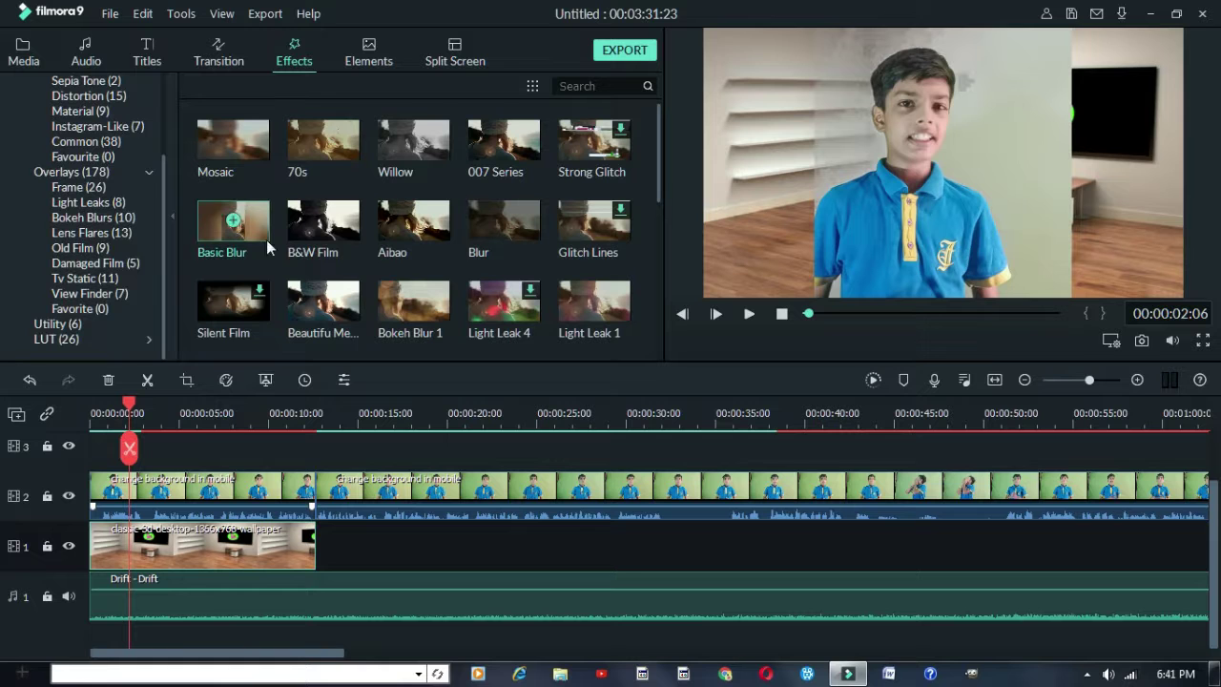
pyautogui.moveTo(336, 236); pyautogui.dragTo(177, 503)
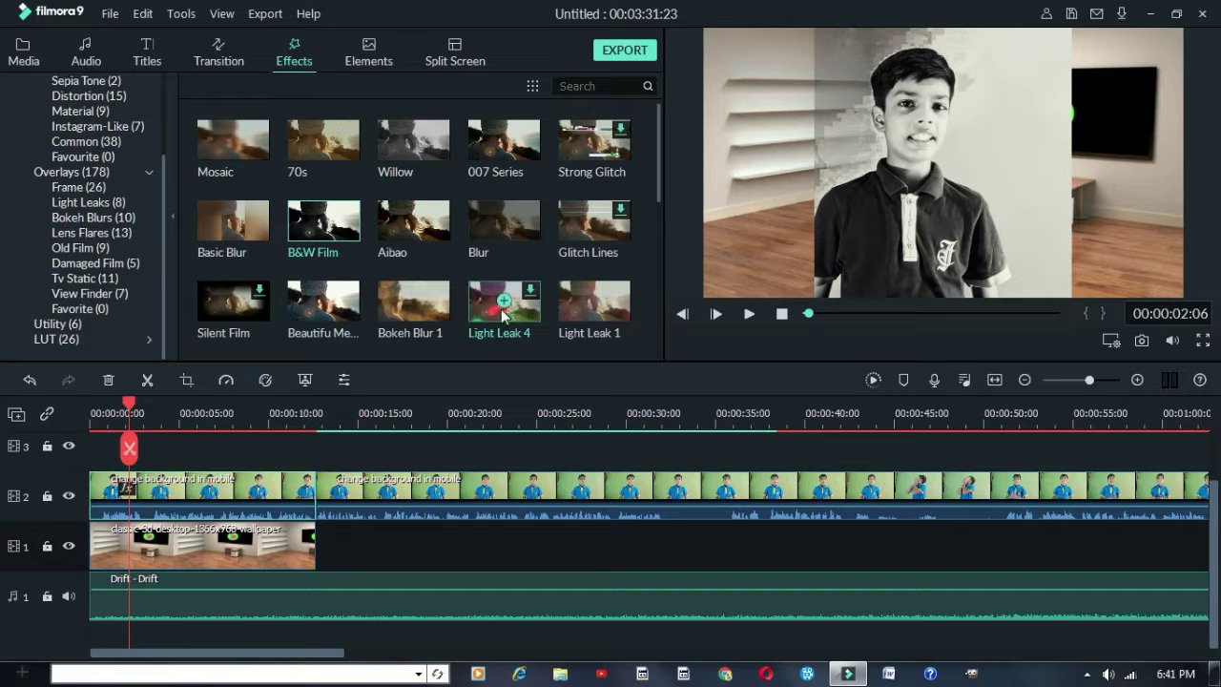
pyautogui.moveTo(493, 315); pyautogui.dragTo(164, 481)
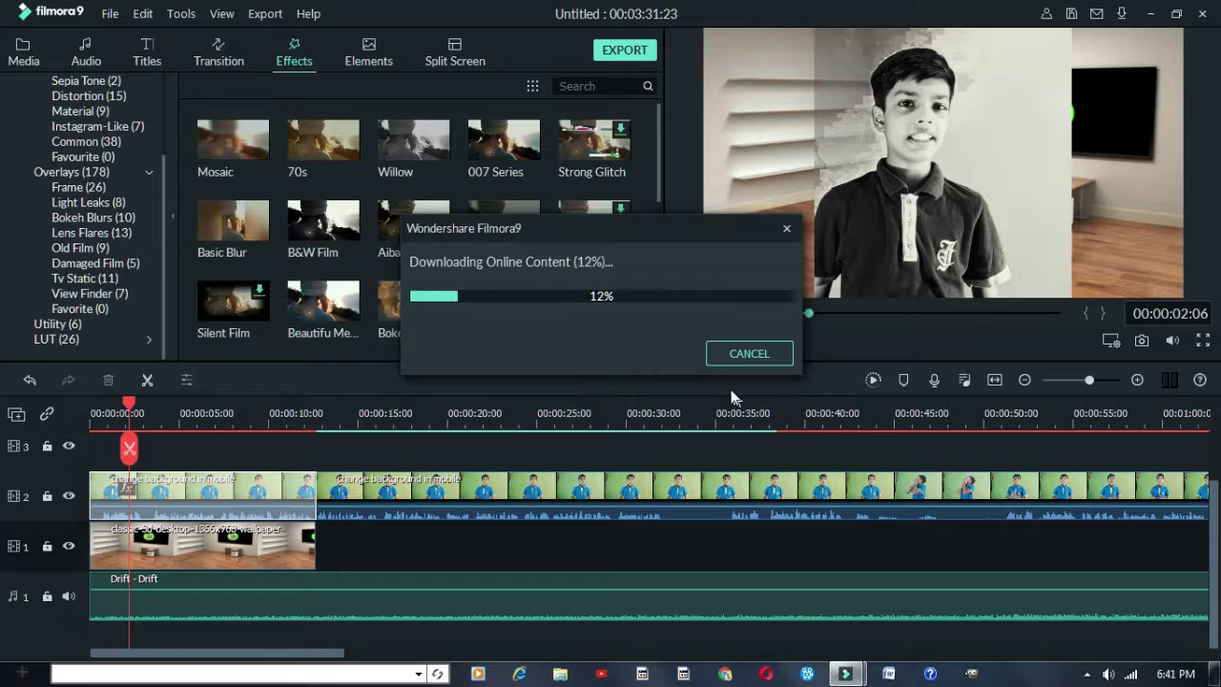
pyautogui.moveTo(685, 237); pyautogui.dragTo(585, 287)
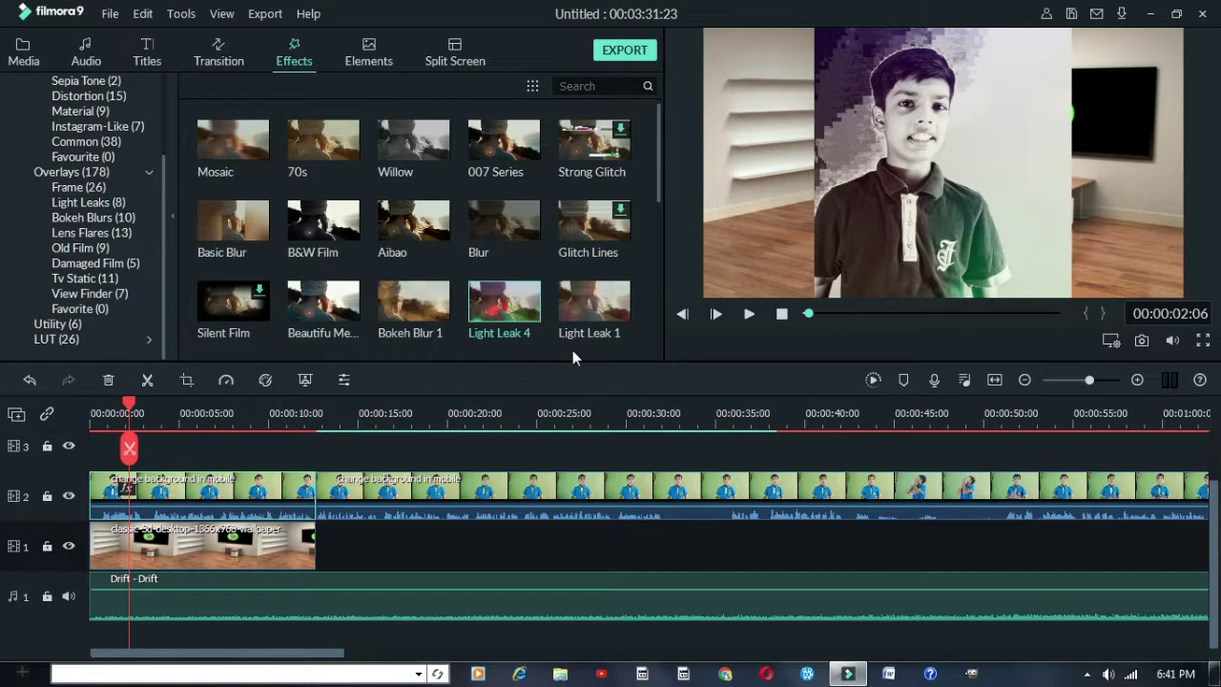
pyautogui.click(198, 448)
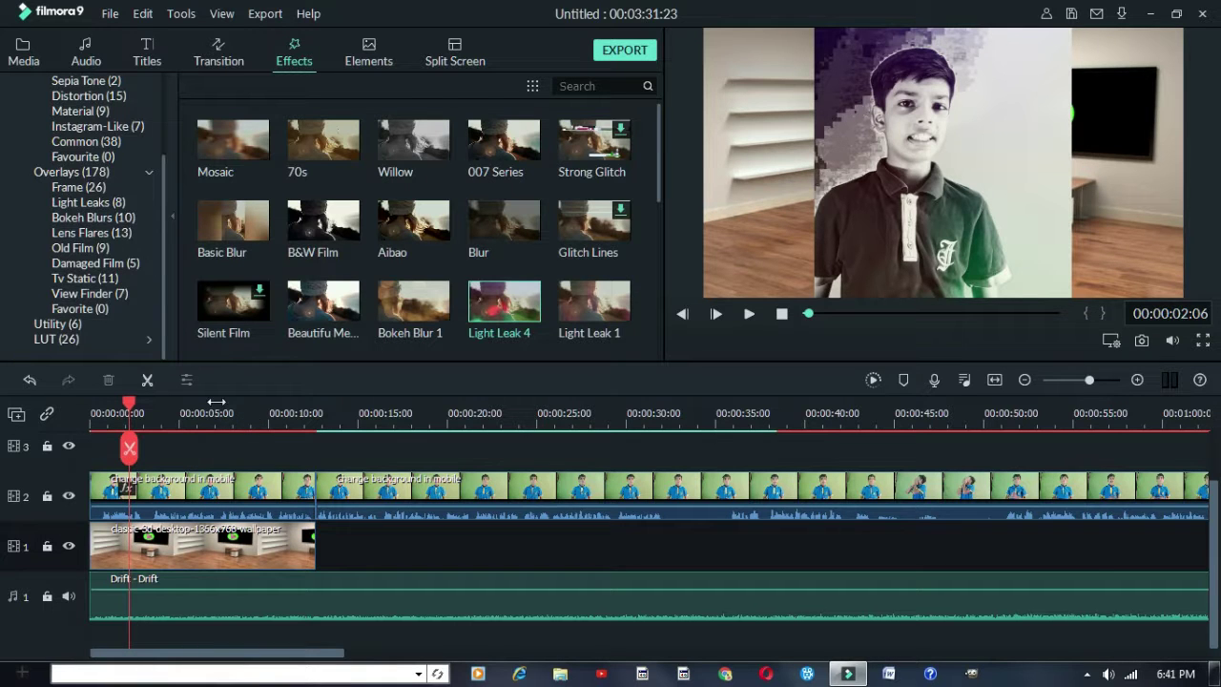
# Place the Title 28 LOREM IPSUM title on track 3 at about 00:00:02 and select it at 00:00:05
pyautogui.click(145, 63)
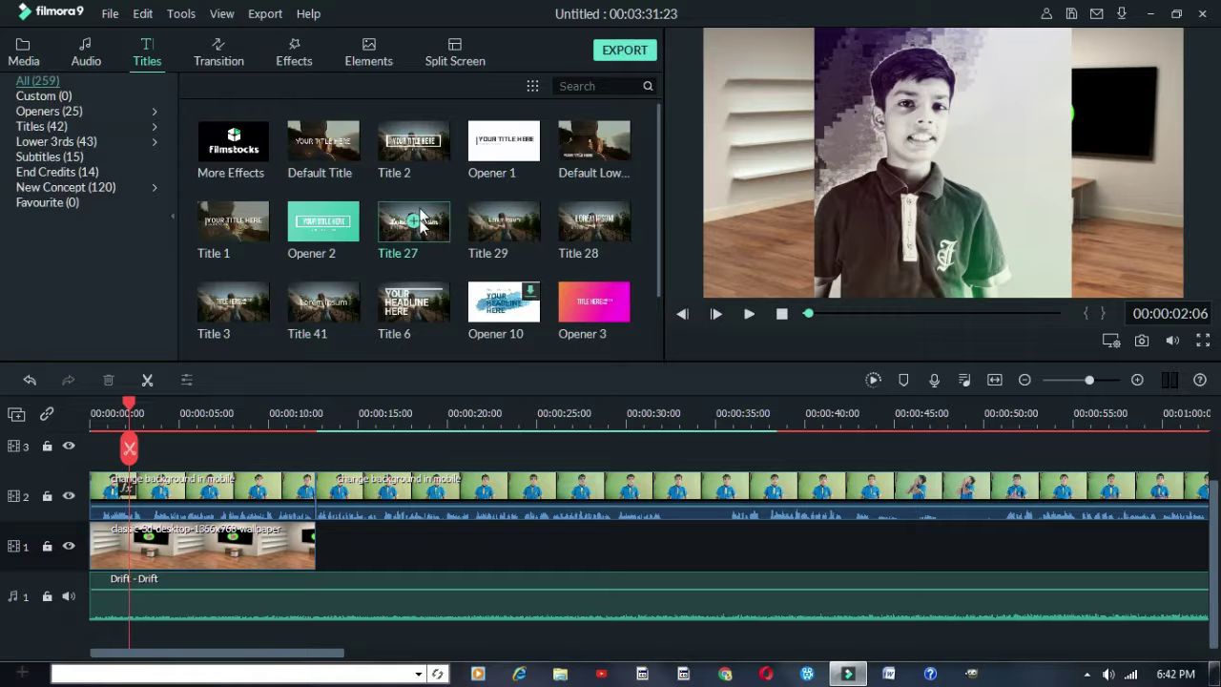
pyautogui.scroll(-3, 410, 238)
pyautogui.scroll(3, 401, 257)
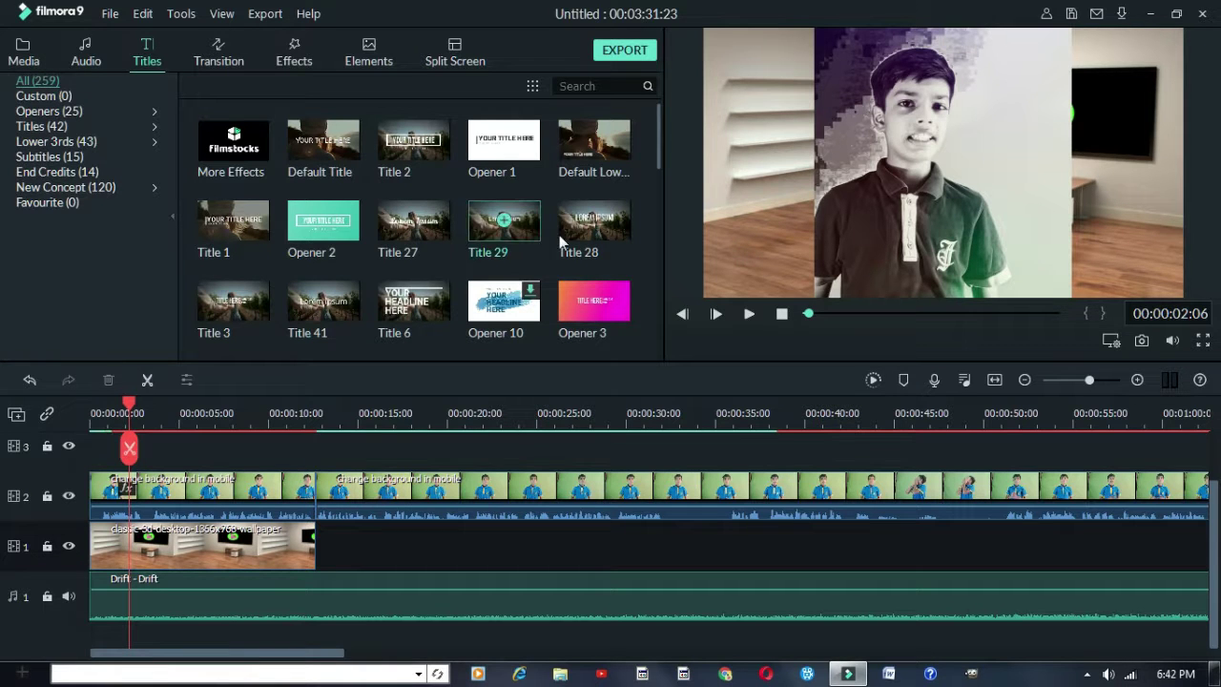
pyautogui.moveTo(559, 234); pyautogui.dragTo(171, 470)
pyautogui.scroll(1, 253, 522)
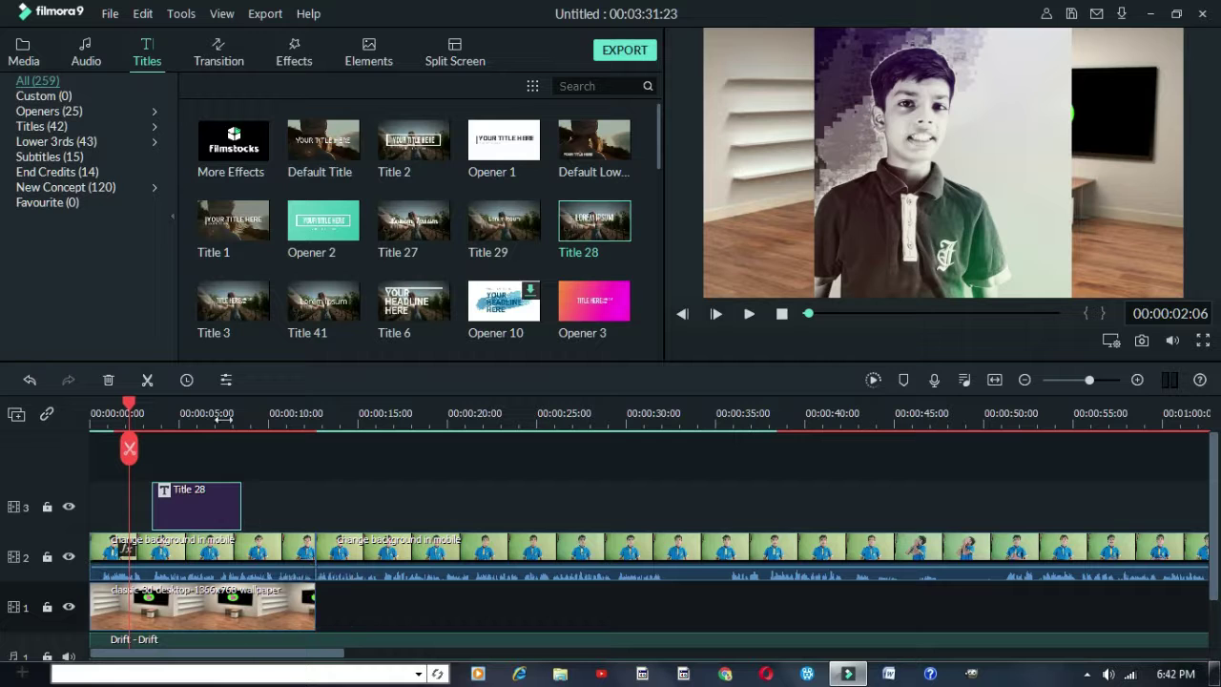
pyautogui.click(180, 422)
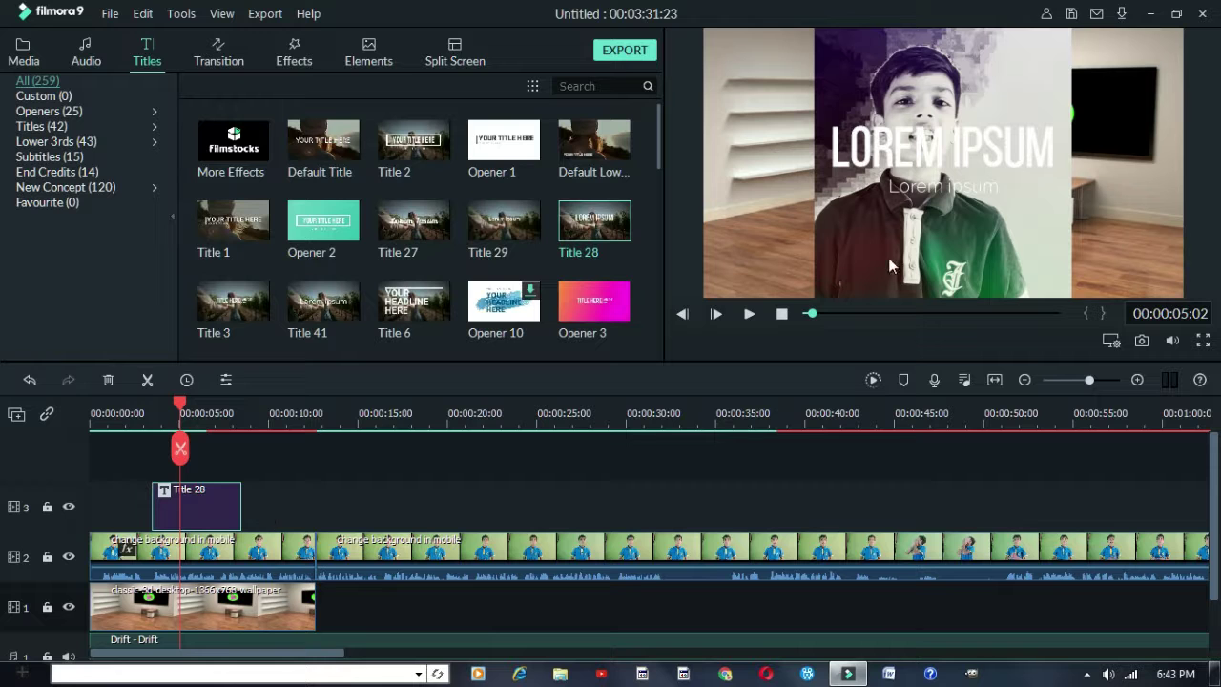
pyautogui.click(935, 165)
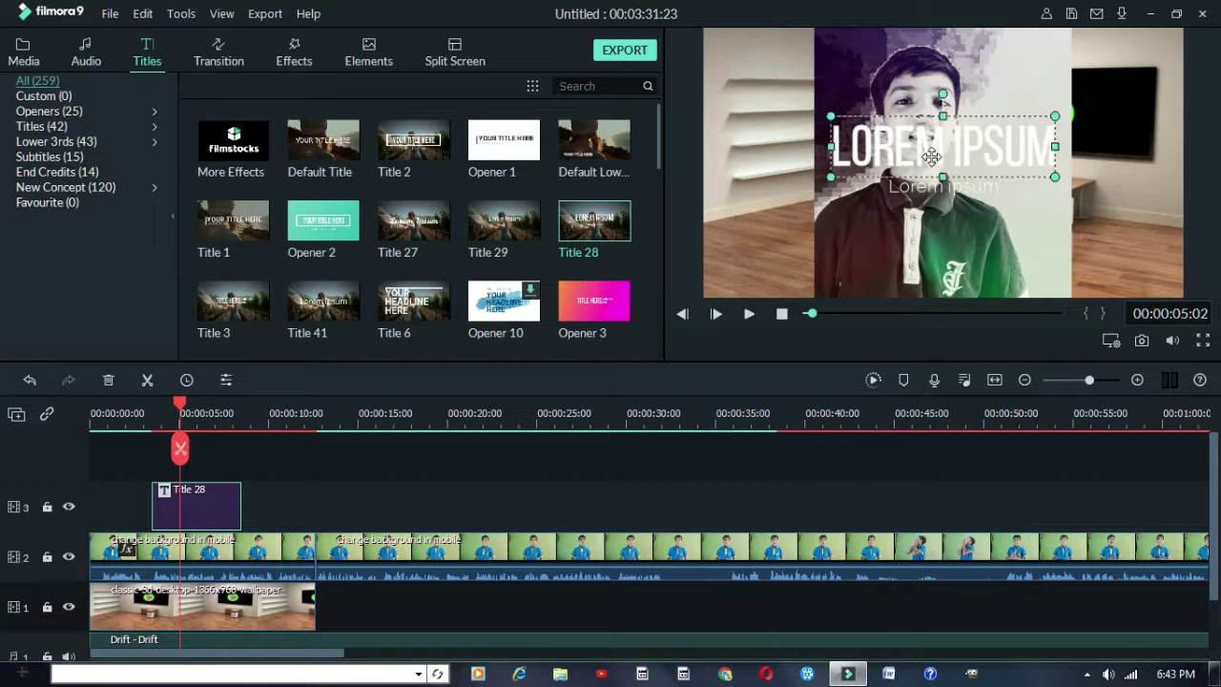
# Change the title's subtitle text to 'Edit video tutorial' and nudge it slightly left
pyautogui.doubleClick(216, 507)
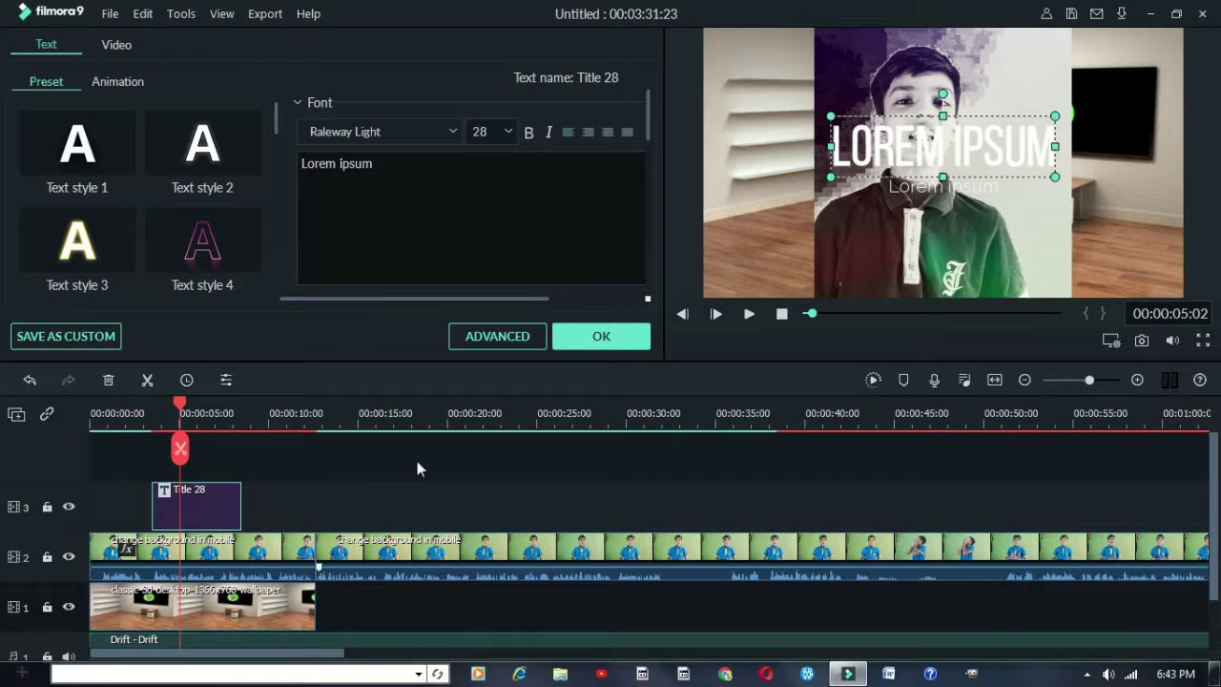
pyautogui.click(942, 187)
pyautogui.moveTo(374, 163); pyautogui.dragTo(227, 162)
pyautogui.press('BackSpace')
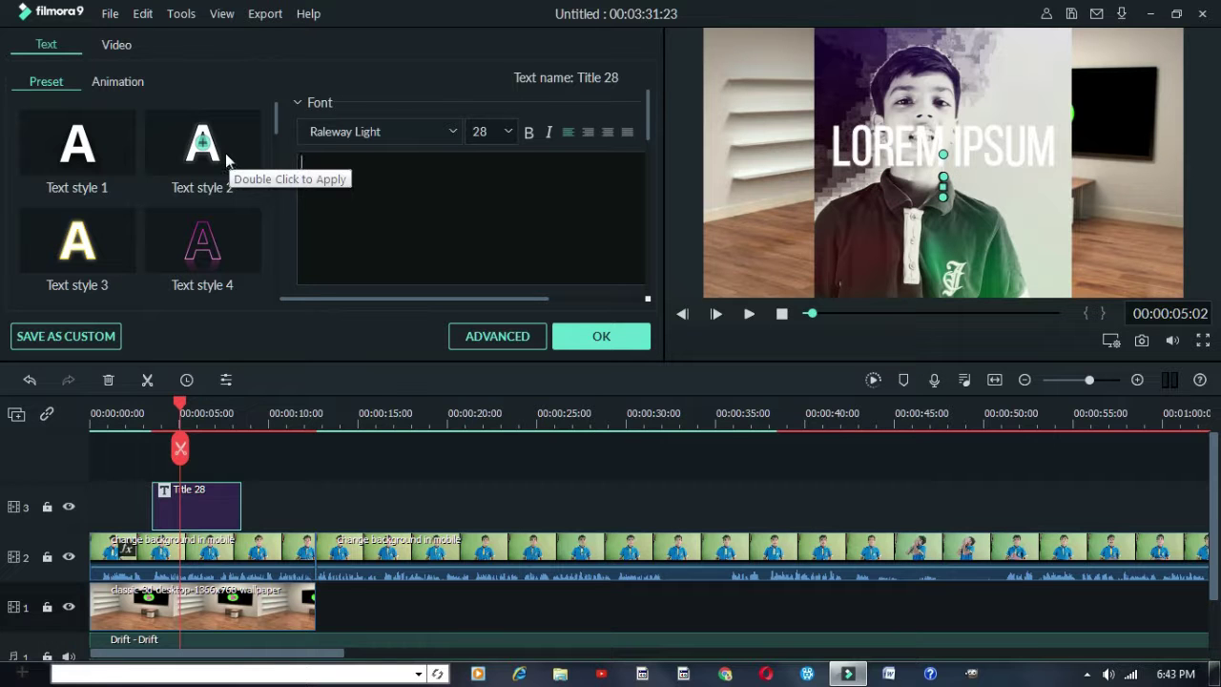
pyautogui.write('Edit video')
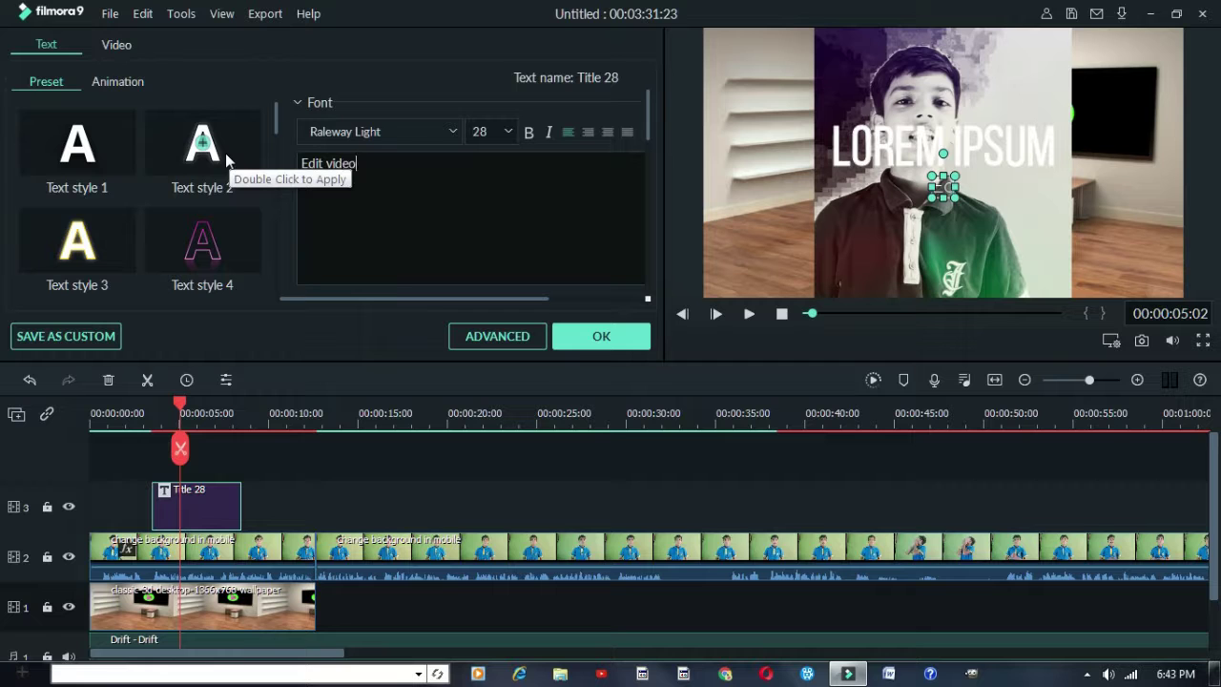
pyautogui.write(' tutr')
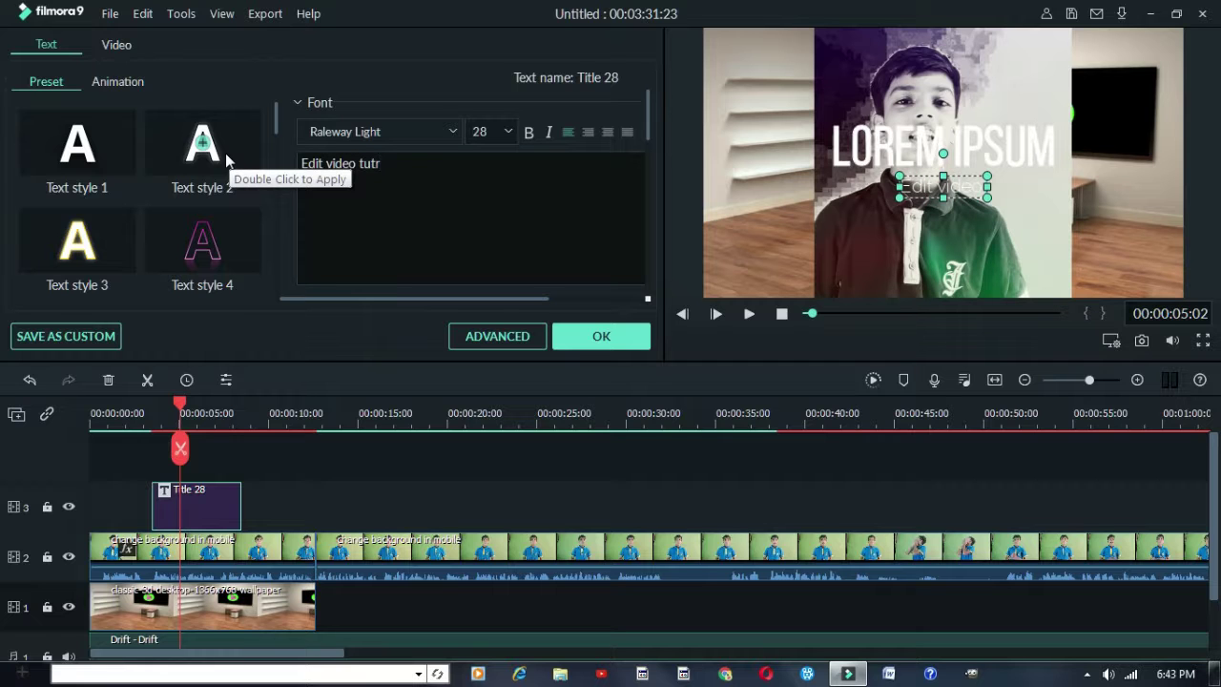
pyautogui.press('BackSpace')
pyautogui.write('orial')
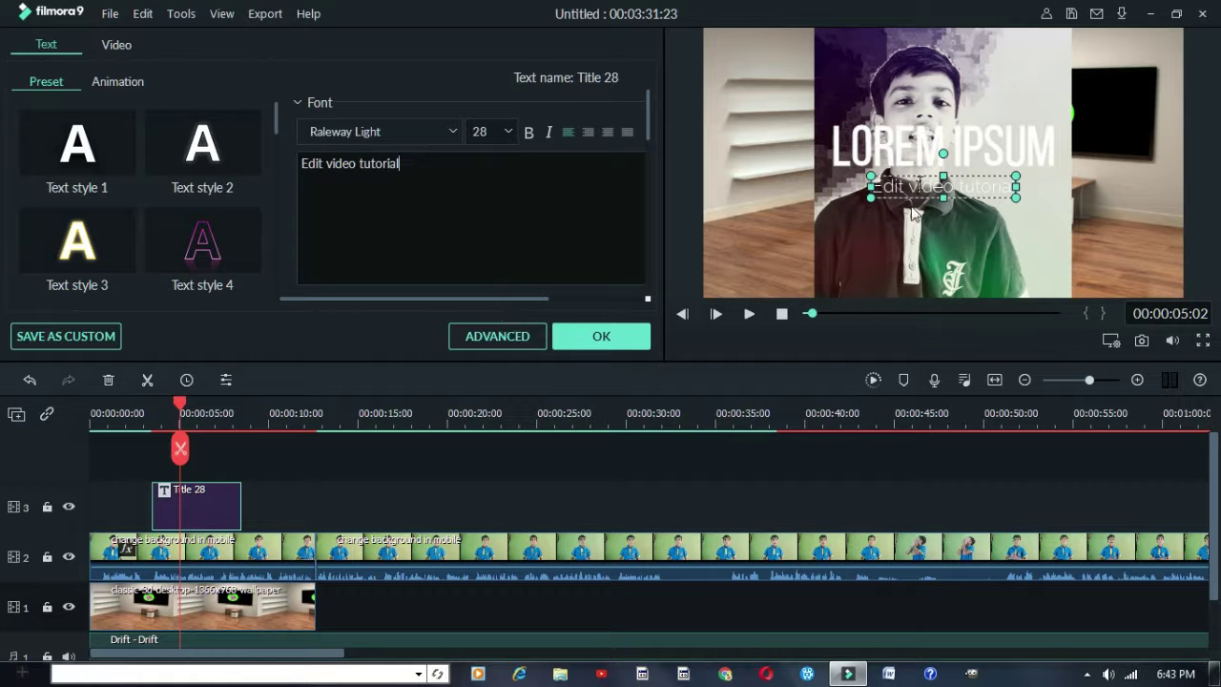
pyautogui.click(982, 155)
pyautogui.moveTo(969, 198); pyautogui.dragTo(923, 195)
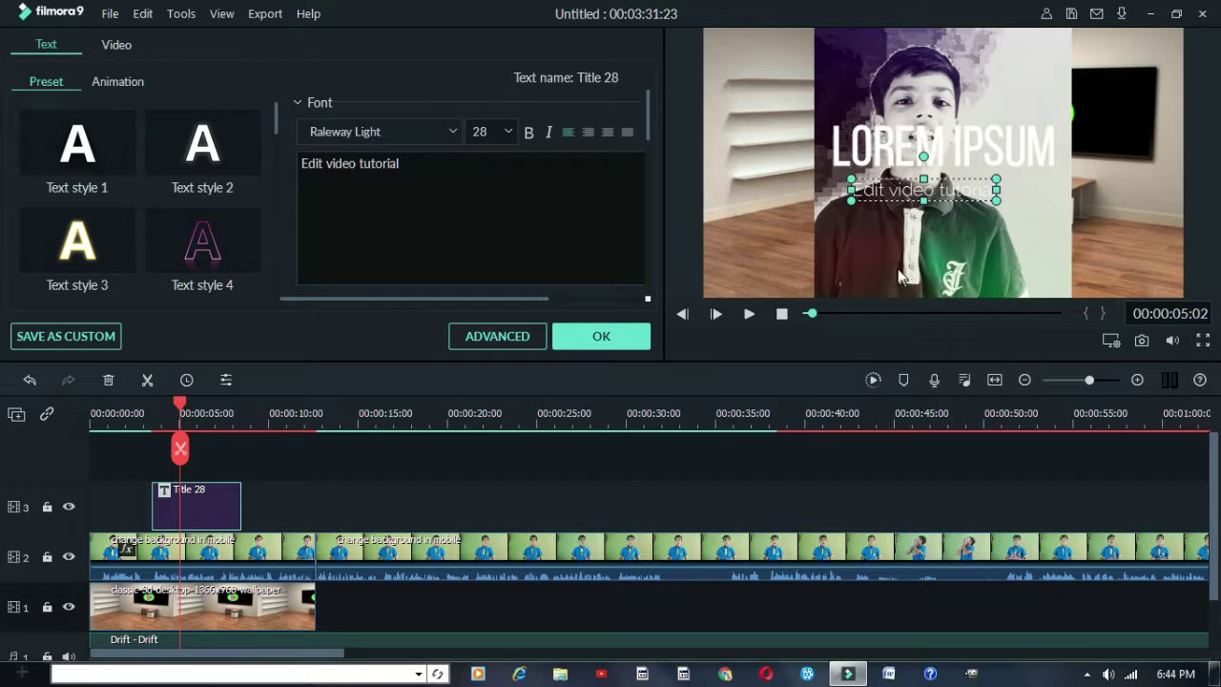
# Replace the LOREM IPSUM heading with the creator's name and apply Text style 19
pyautogui.click(856, 131)
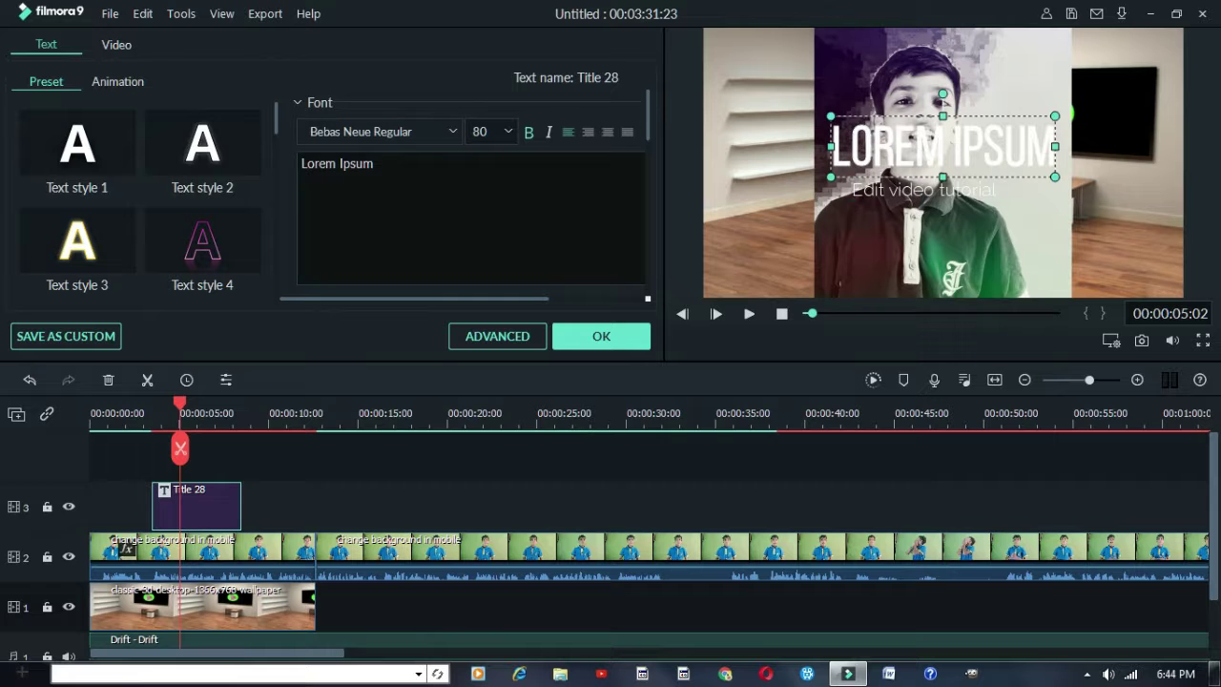
pyautogui.hotkey('ctrl', 'a')
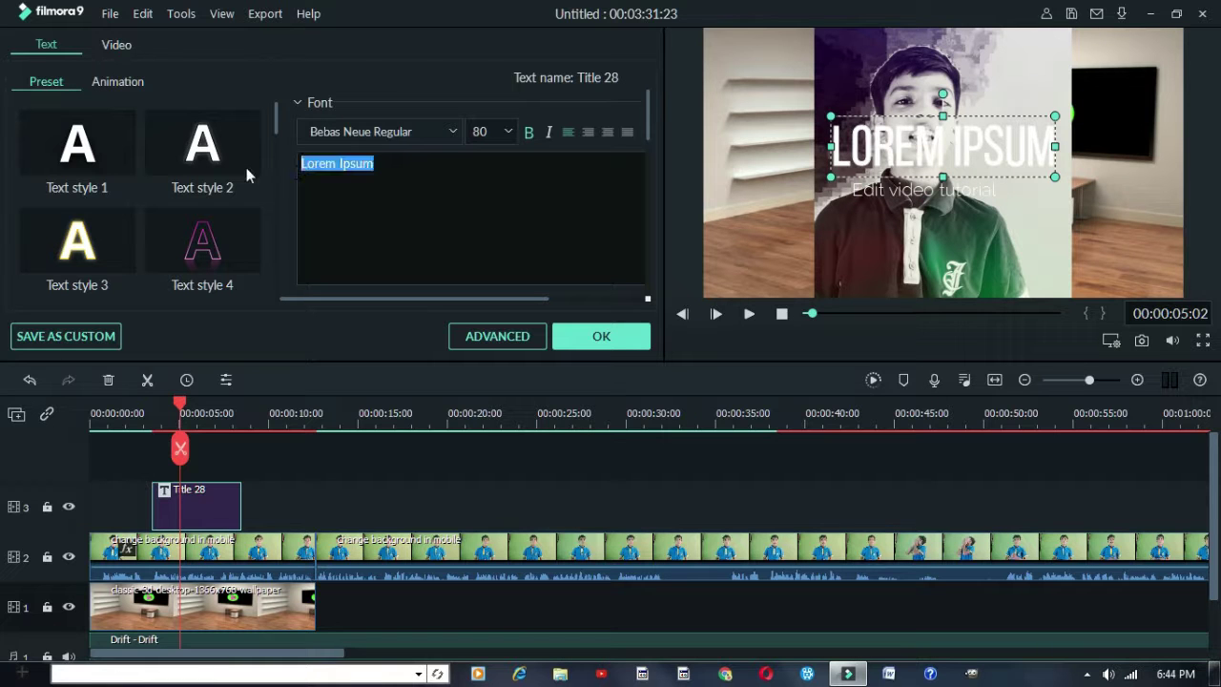
pyautogui.press('BackSpace')
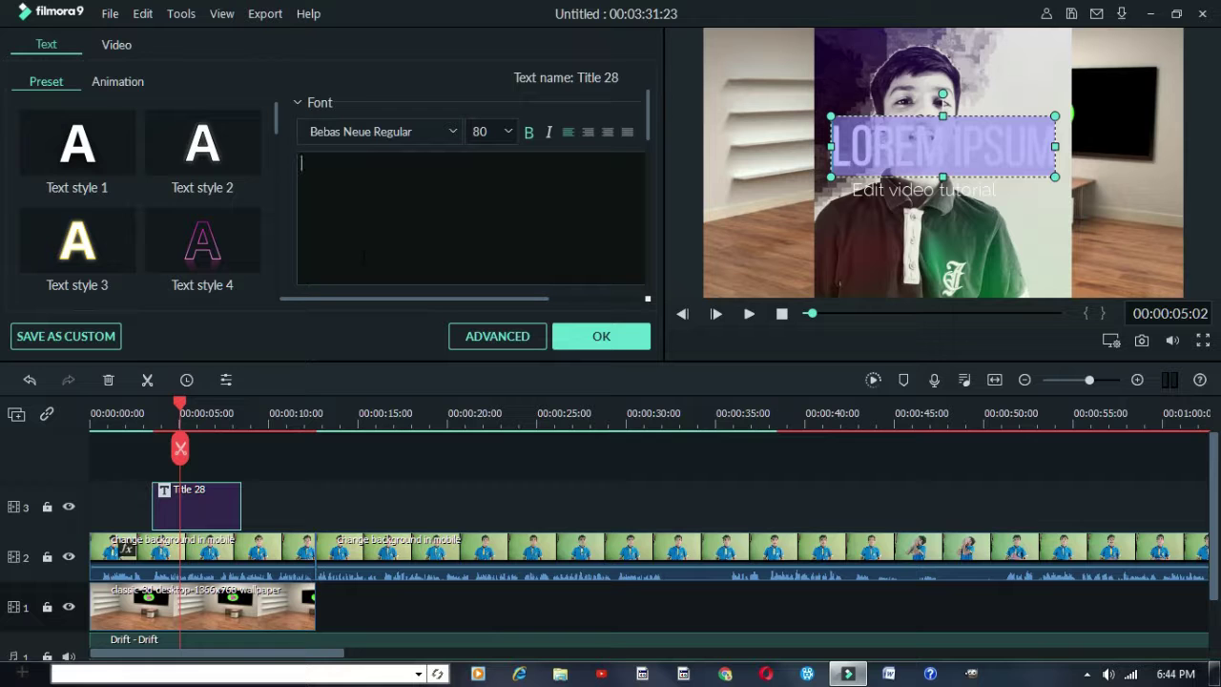
pyautogui.write('laksh gyan')
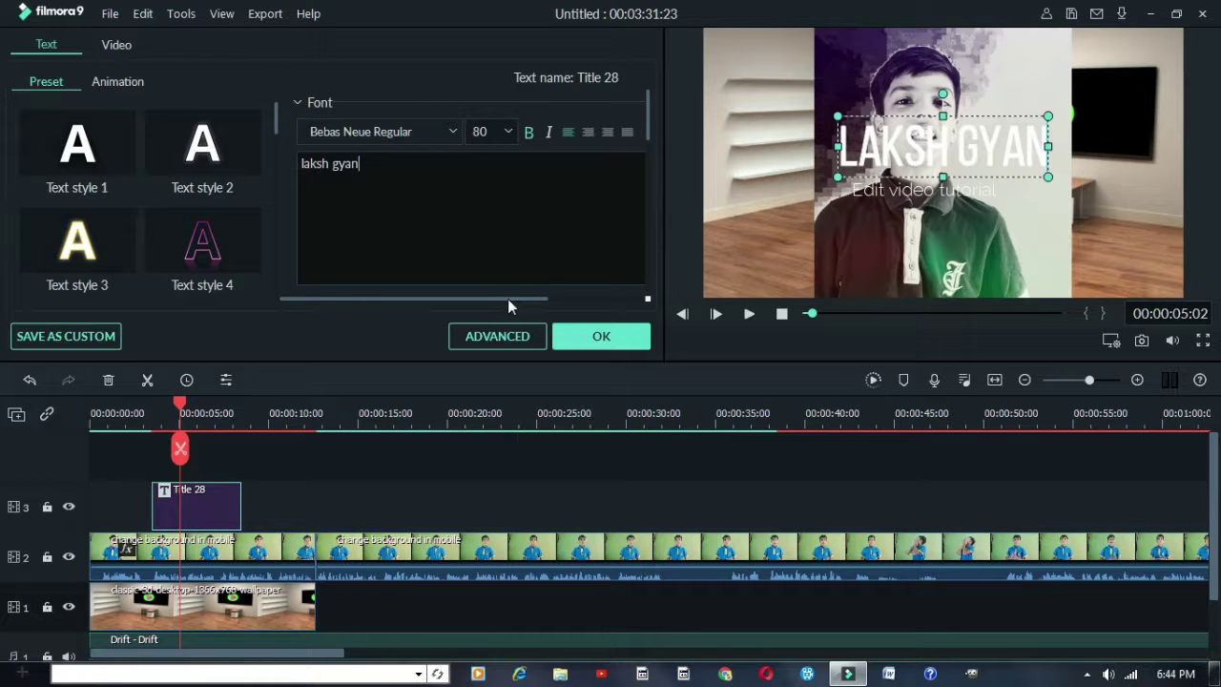
pyautogui.scroll(-10, 130, 191)
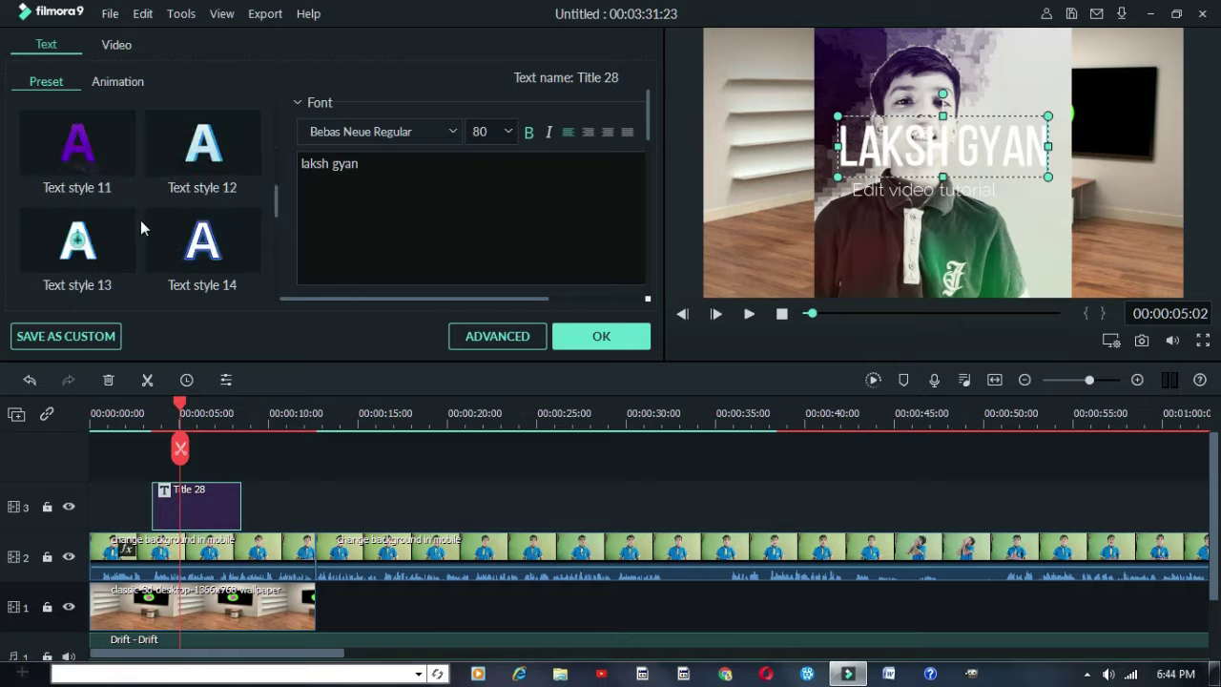
pyautogui.scroll(2, 156, 237)
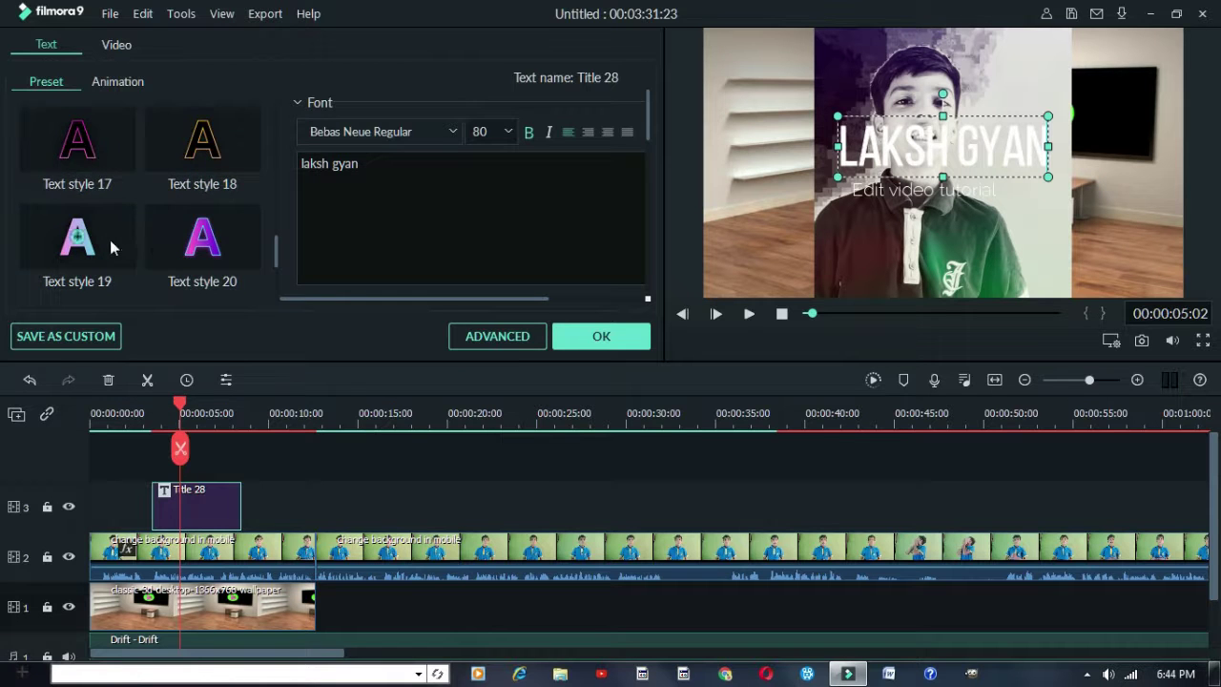
pyautogui.click(110, 239)
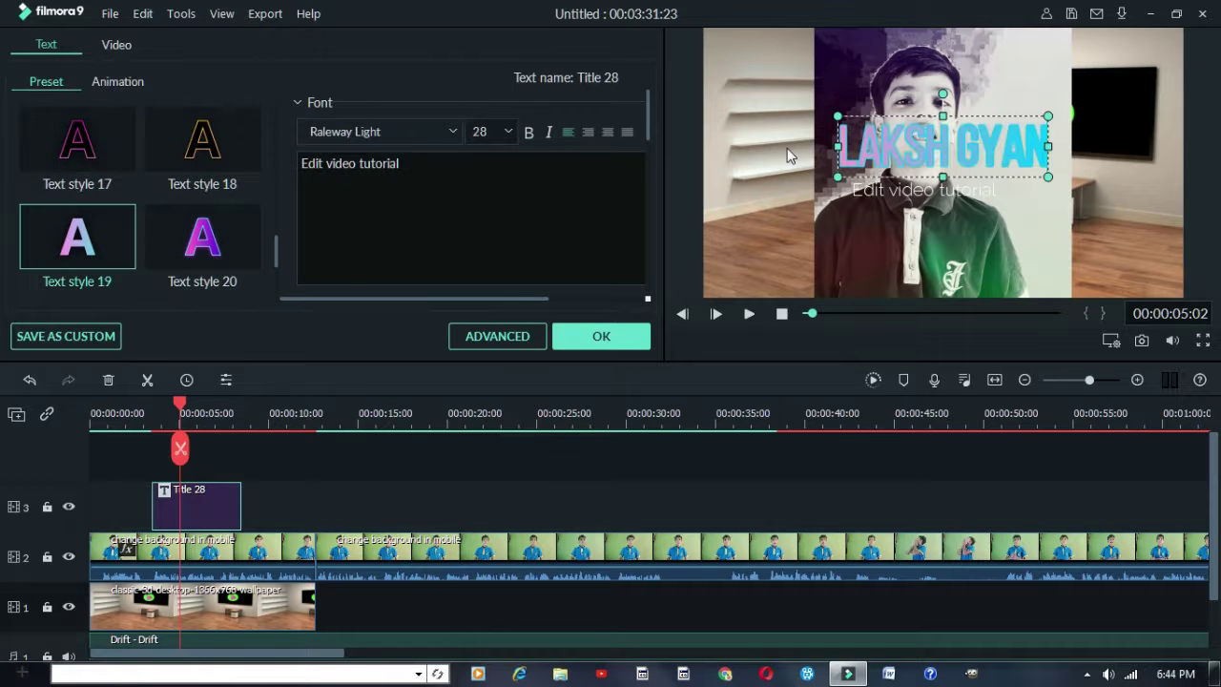
# Give the subtitle Text style 18, green colour, letter spacing 35 and bottom-centre alignment
pyautogui.click(228, 163)
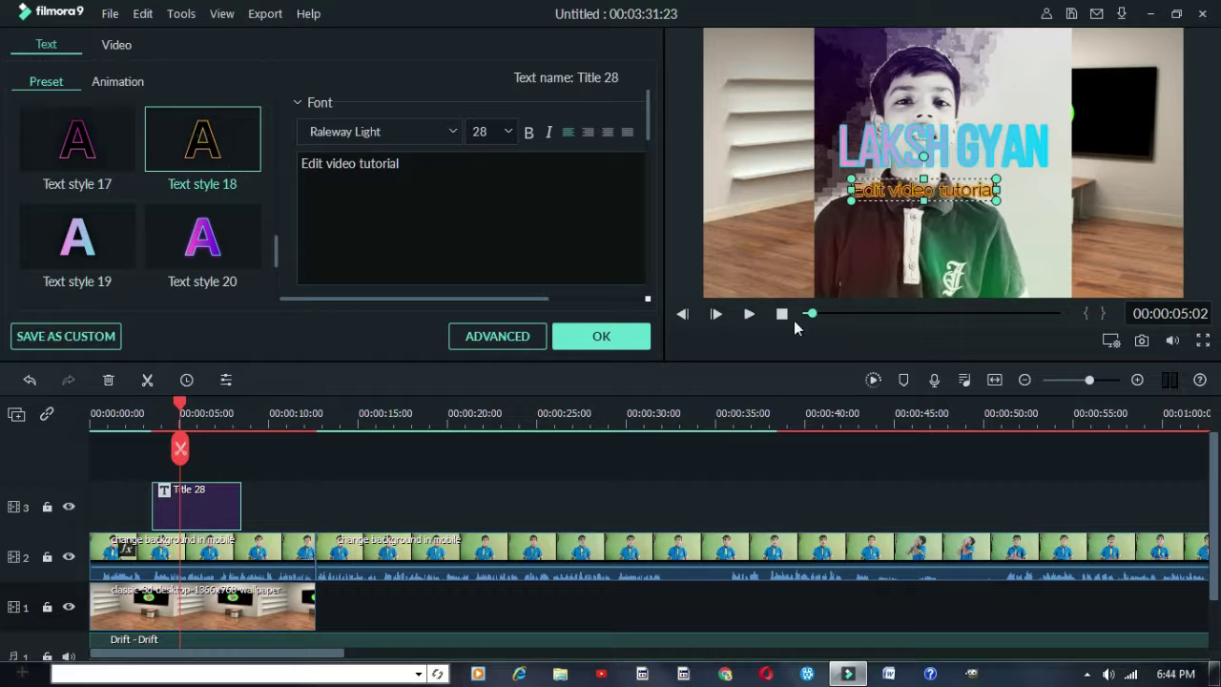
pyautogui.scroll(-2, 437, 220)
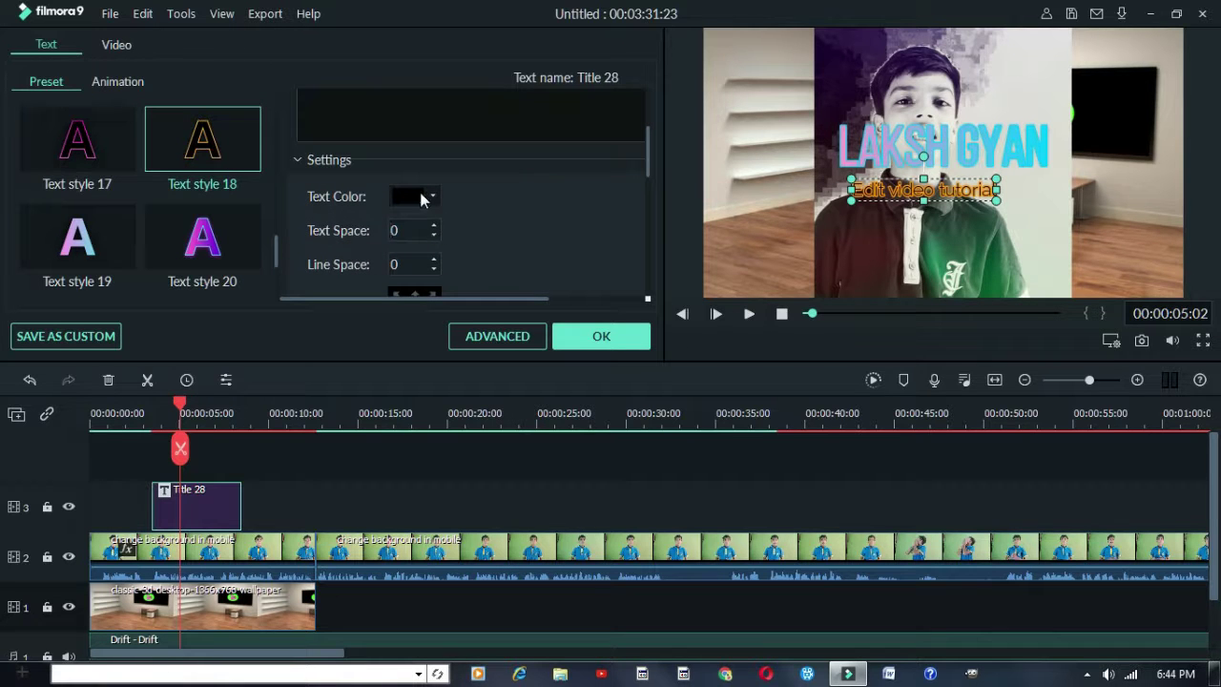
pyautogui.click(431, 197)
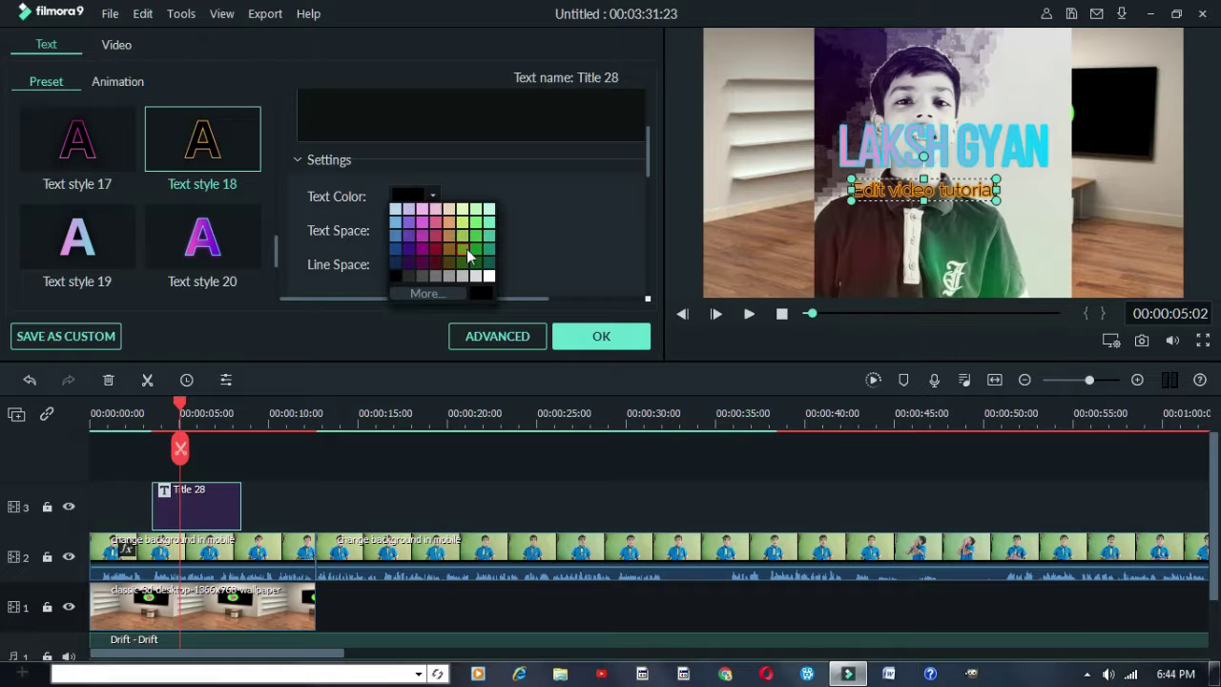
pyautogui.click(463, 250)
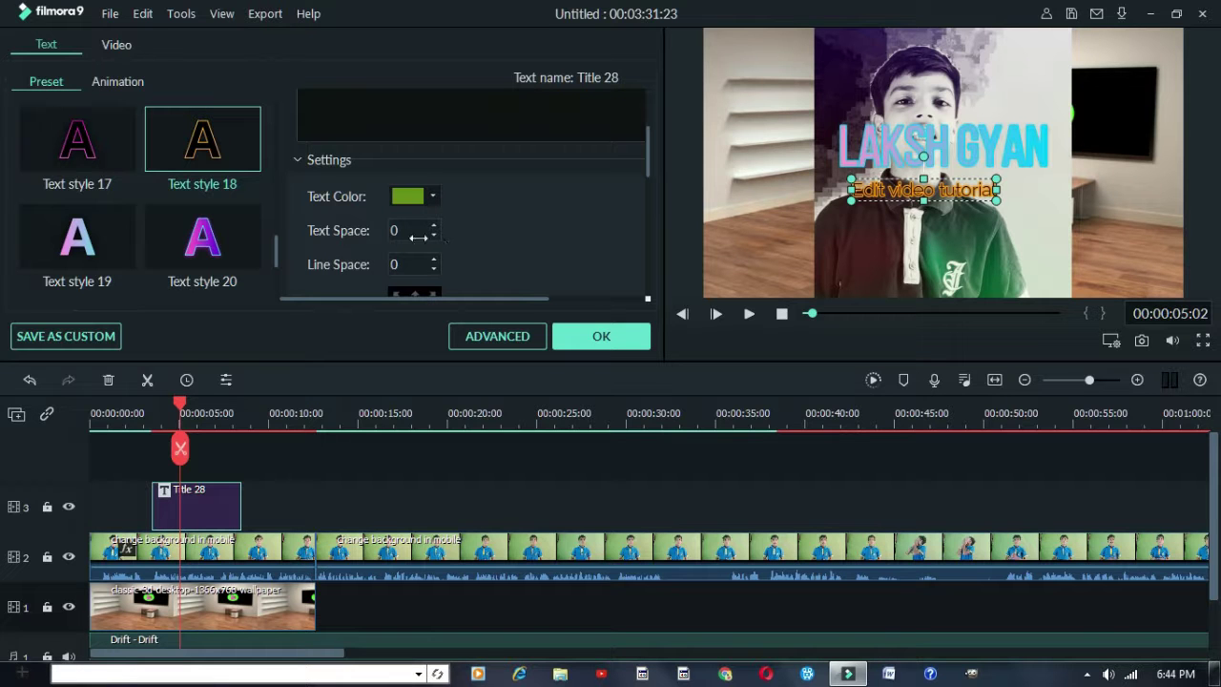
pyautogui.moveTo(432, 241); pyautogui.dragTo(432, 210)
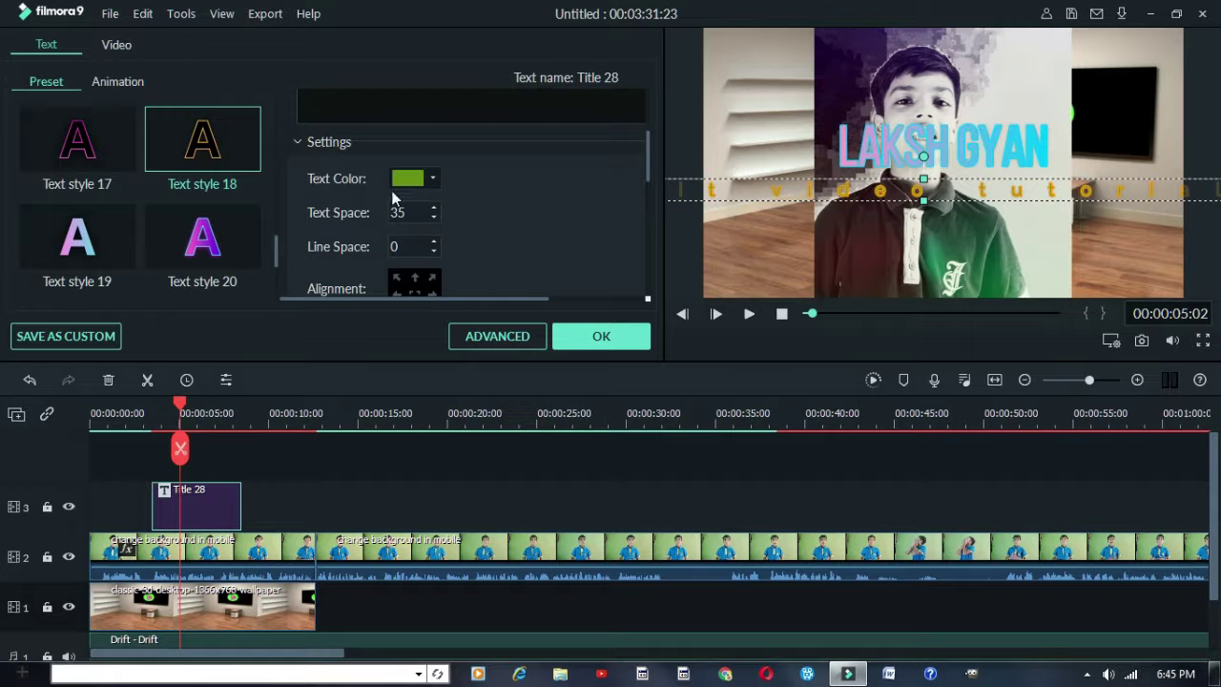
pyautogui.doubleClick(410, 246)
pyautogui.scroll(-2, 473, 269)
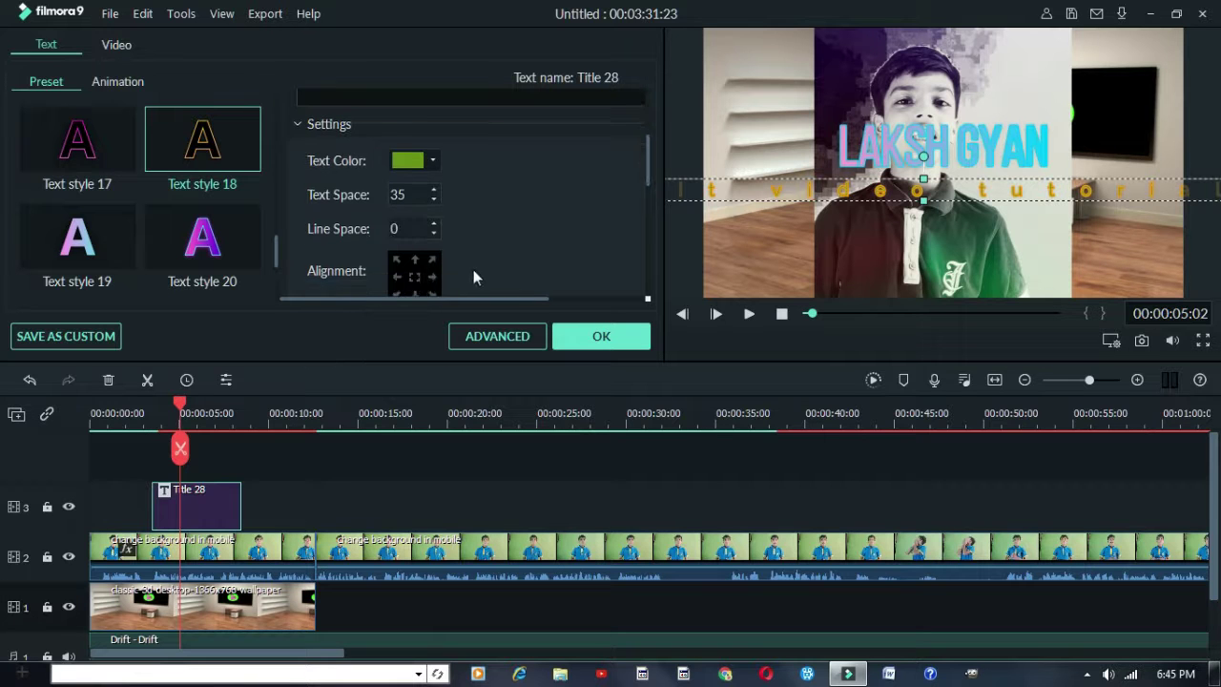
pyautogui.scroll(-3, 478, 238)
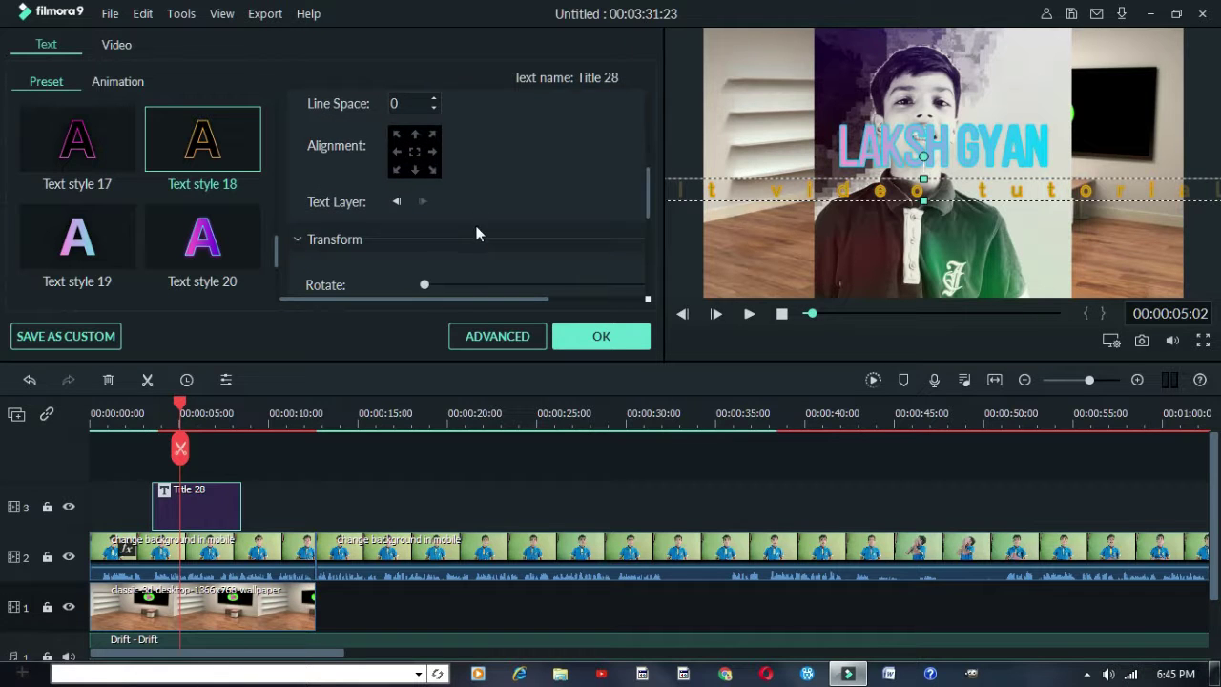
pyautogui.scroll(1, 478, 239)
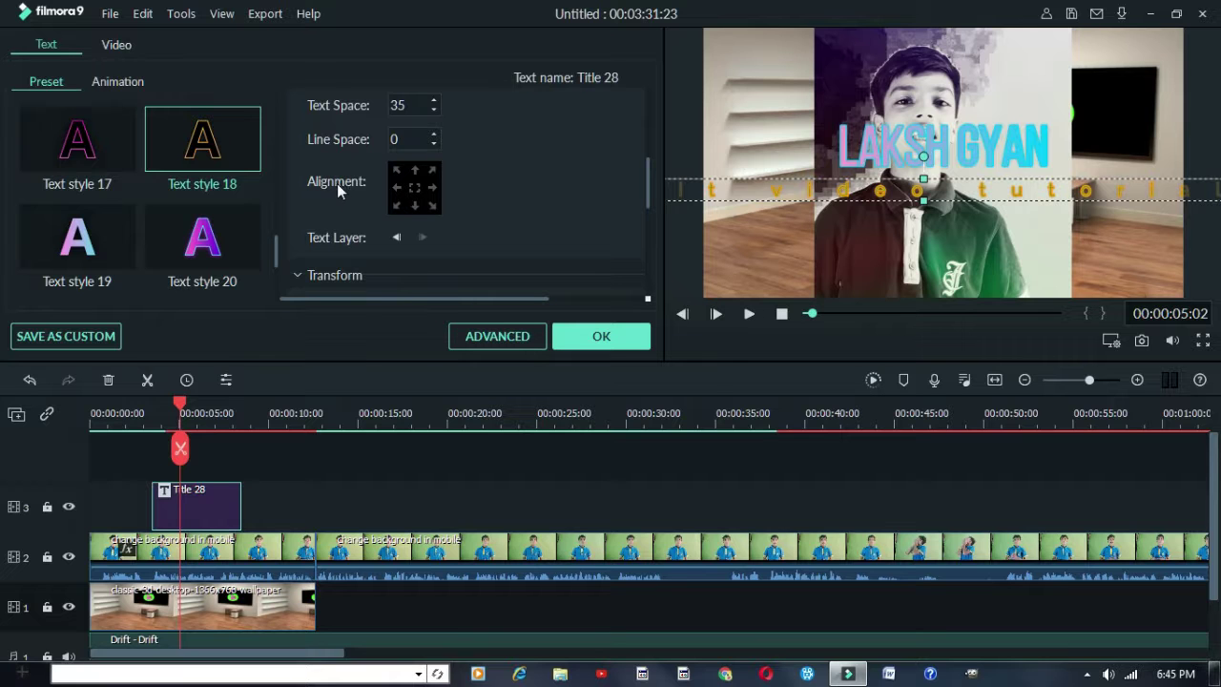
pyautogui.click(415, 205)
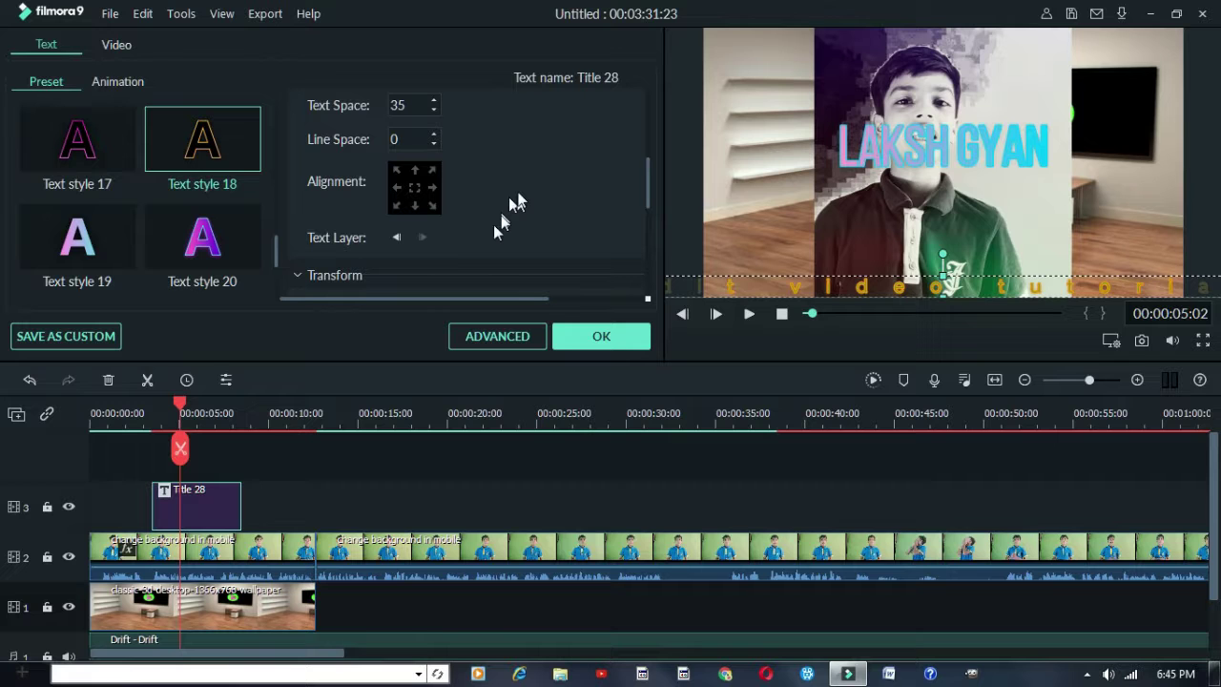
# Set the subtitle's blending mode to Lighten with lowered opacity and apply the title edits
pyautogui.scroll(-1, 453, 236)
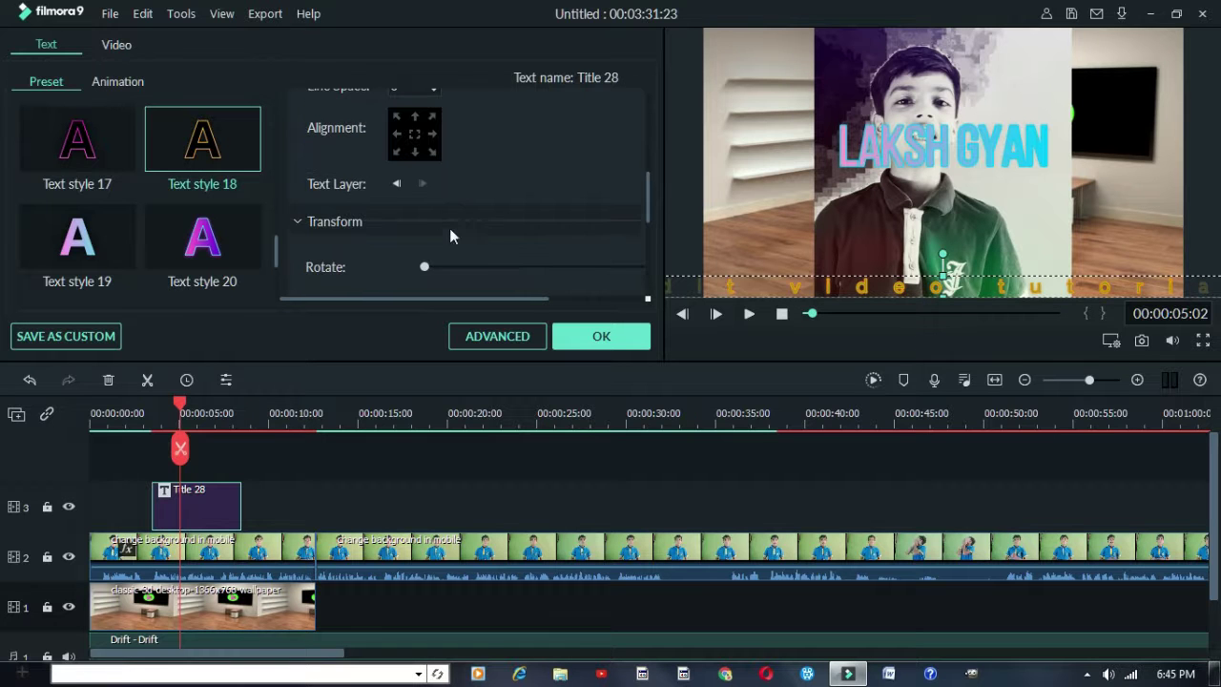
pyautogui.scroll(-2, 436, 209)
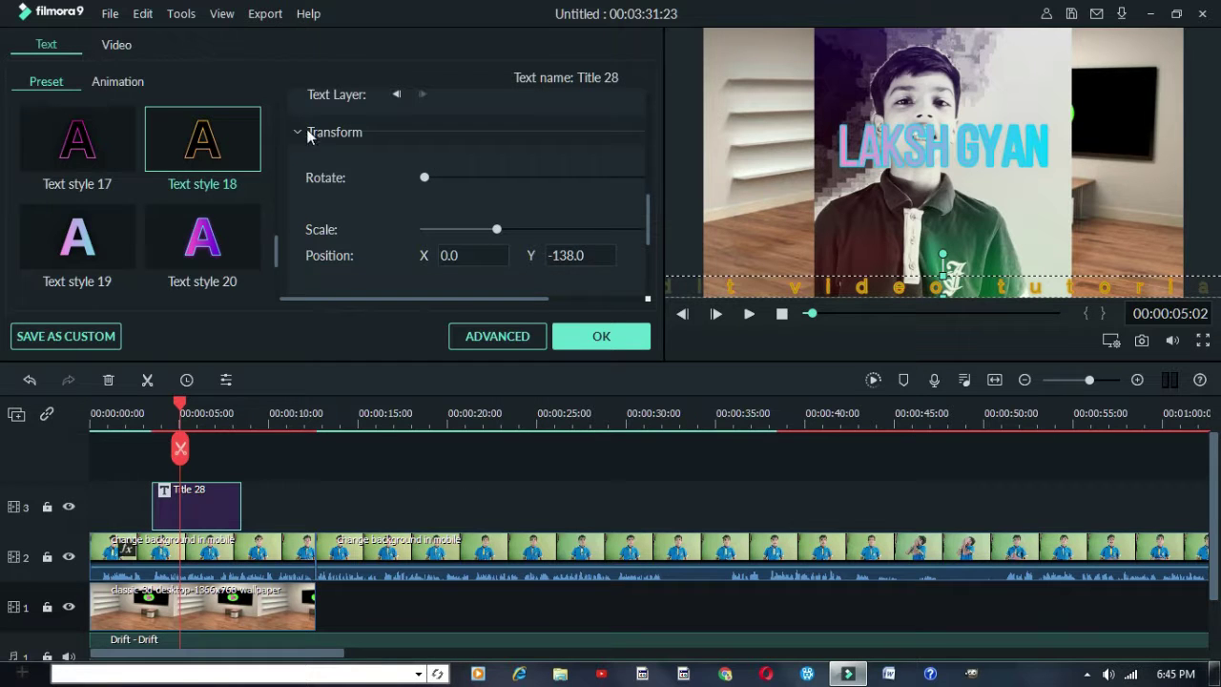
pyautogui.scroll(-1, 372, 177)
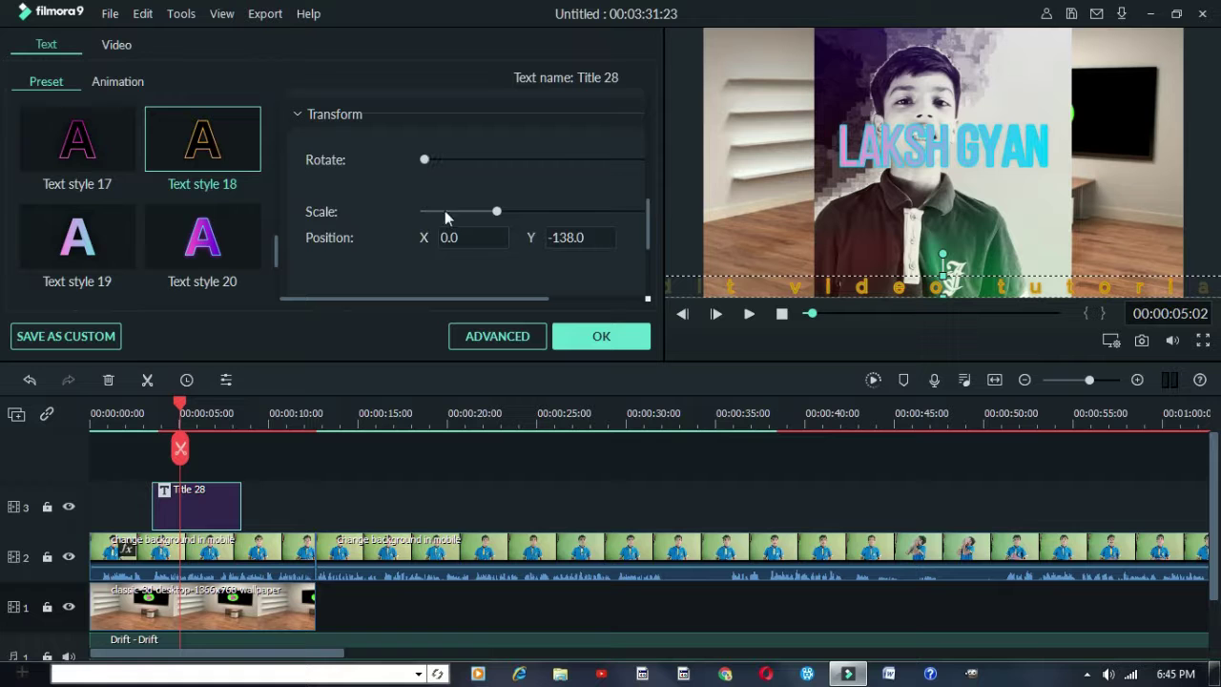
pyautogui.moveTo(405, 296)
pyautogui.mouseDown()
pyautogui.moveTo(464, 307)
pyautogui.moveTo(409, 302)
pyautogui.mouseUp()
pyautogui.scroll(-1, 431, 234)
pyautogui.scroll(-8, 431, 234)
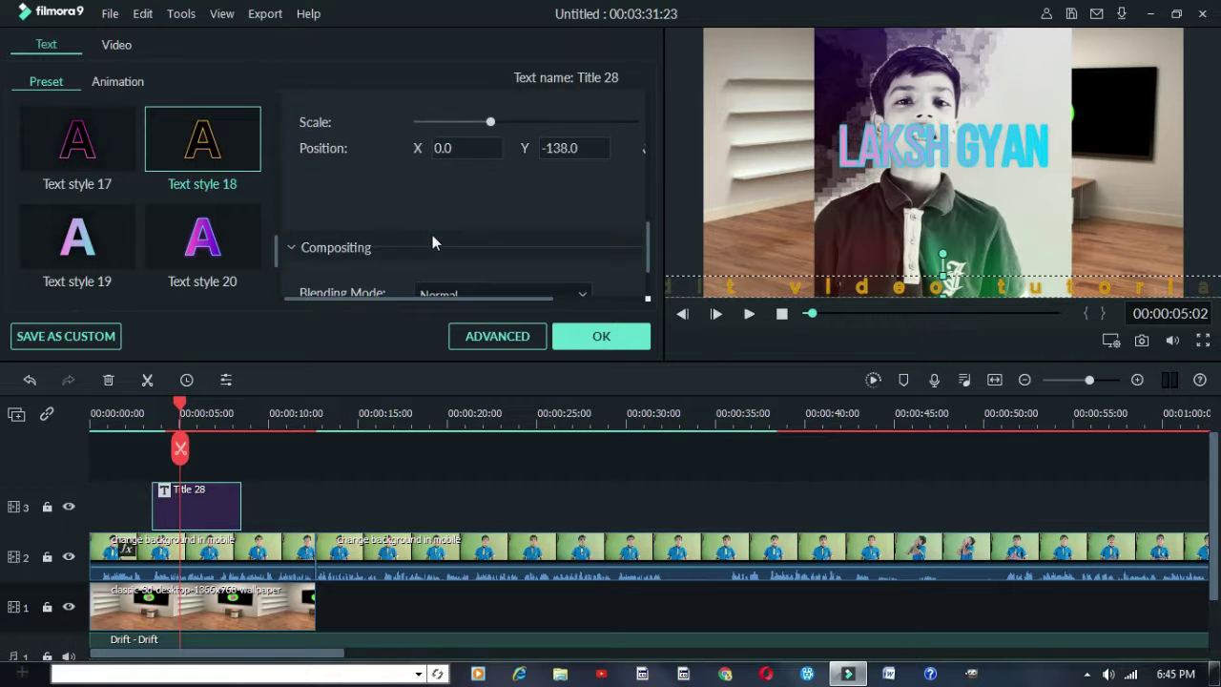
pyautogui.scroll(-2, 432, 238)
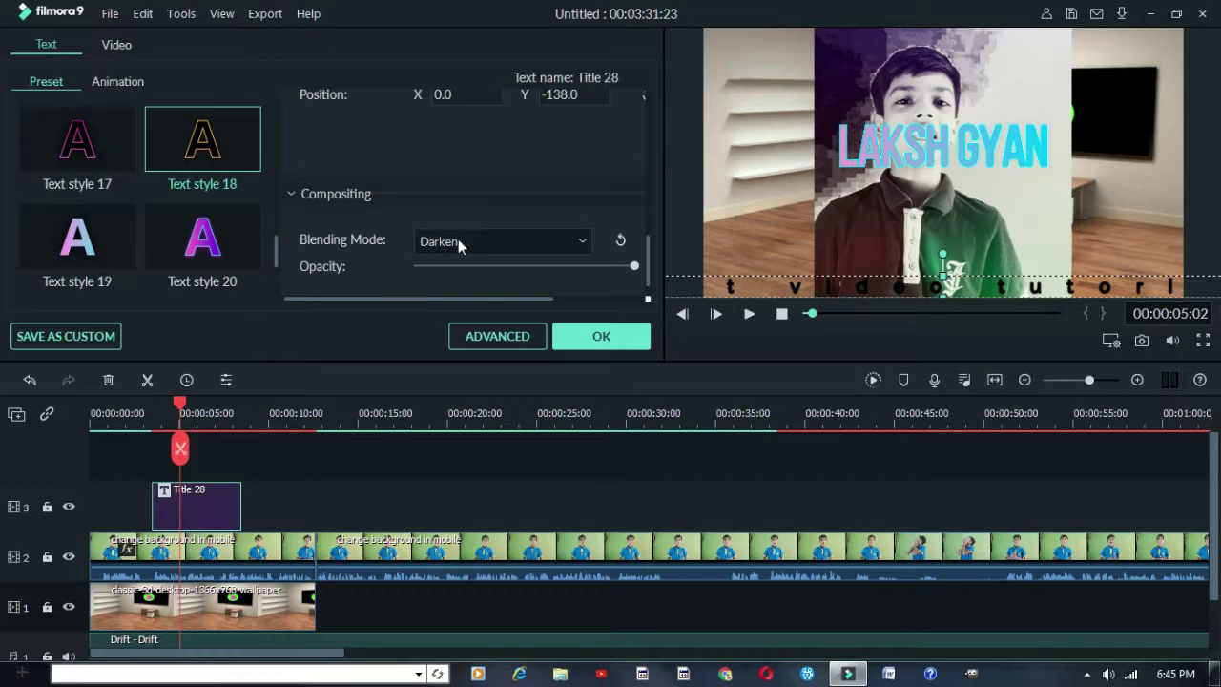
pyautogui.scroll(-4, 458, 240)
pyautogui.scroll(-2, 434, 196)
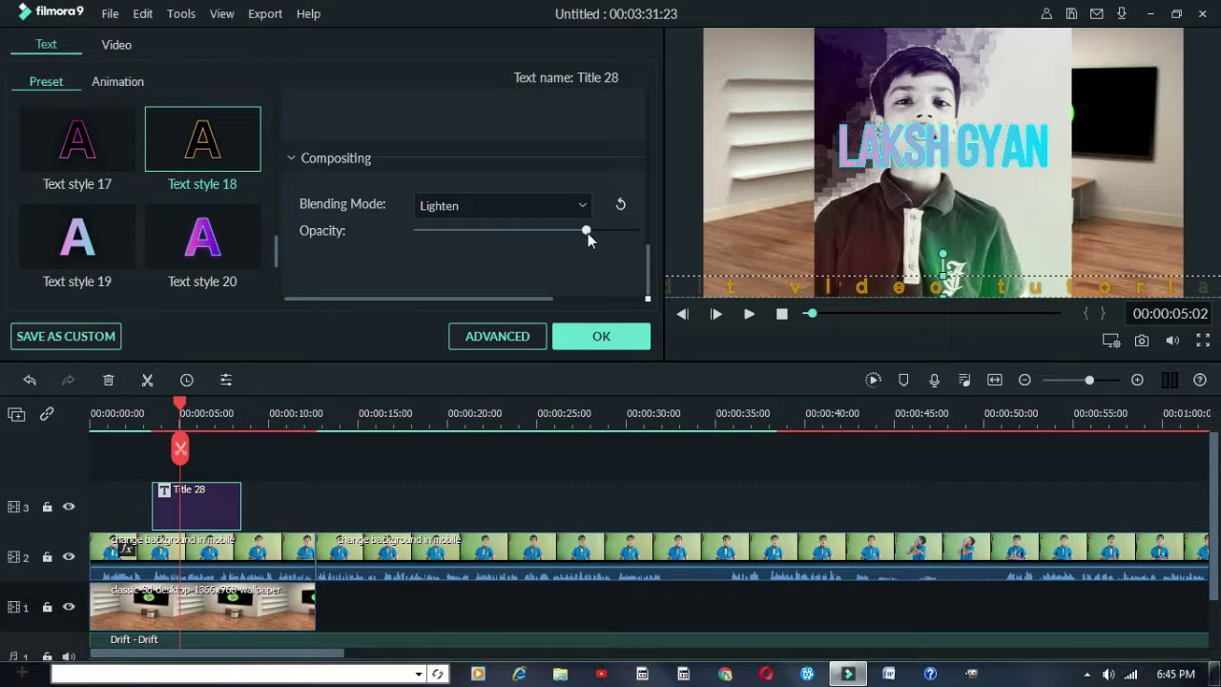
pyautogui.moveTo(587, 232); pyautogui.dragTo(531, 259)
pyautogui.click(606, 334)
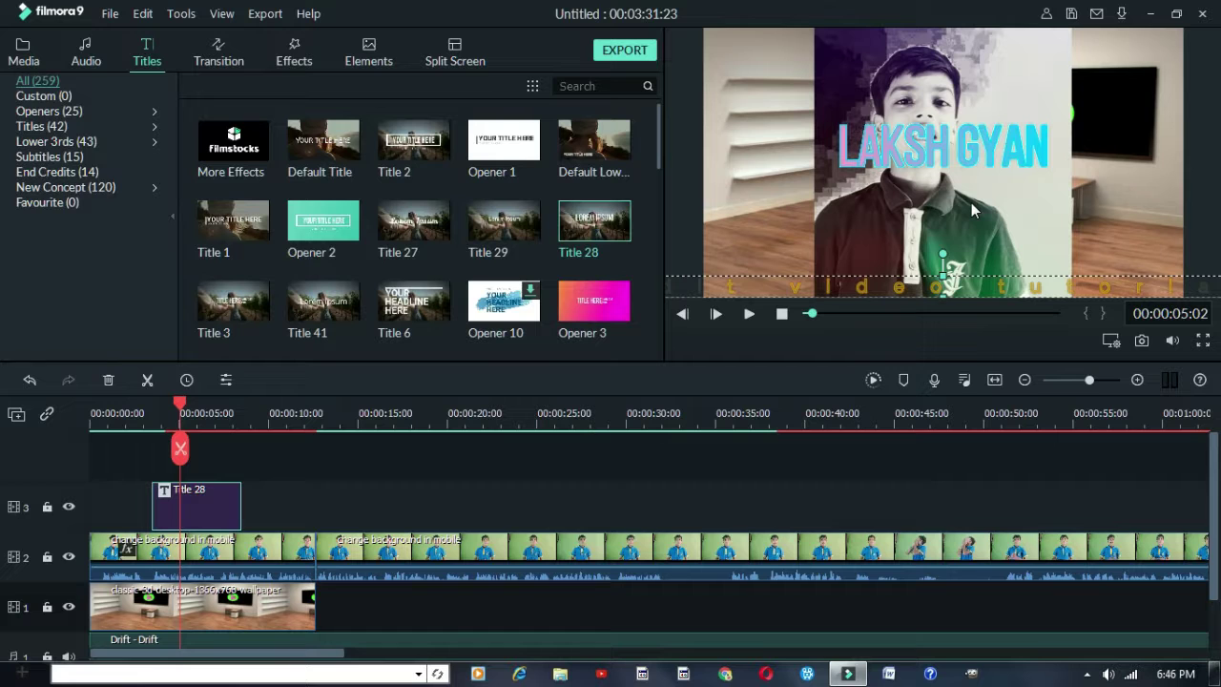
# Scale the boy's keyed clip on track 2 down slightly from its bottom-right corner in the preview
pyautogui.click(261, 551)
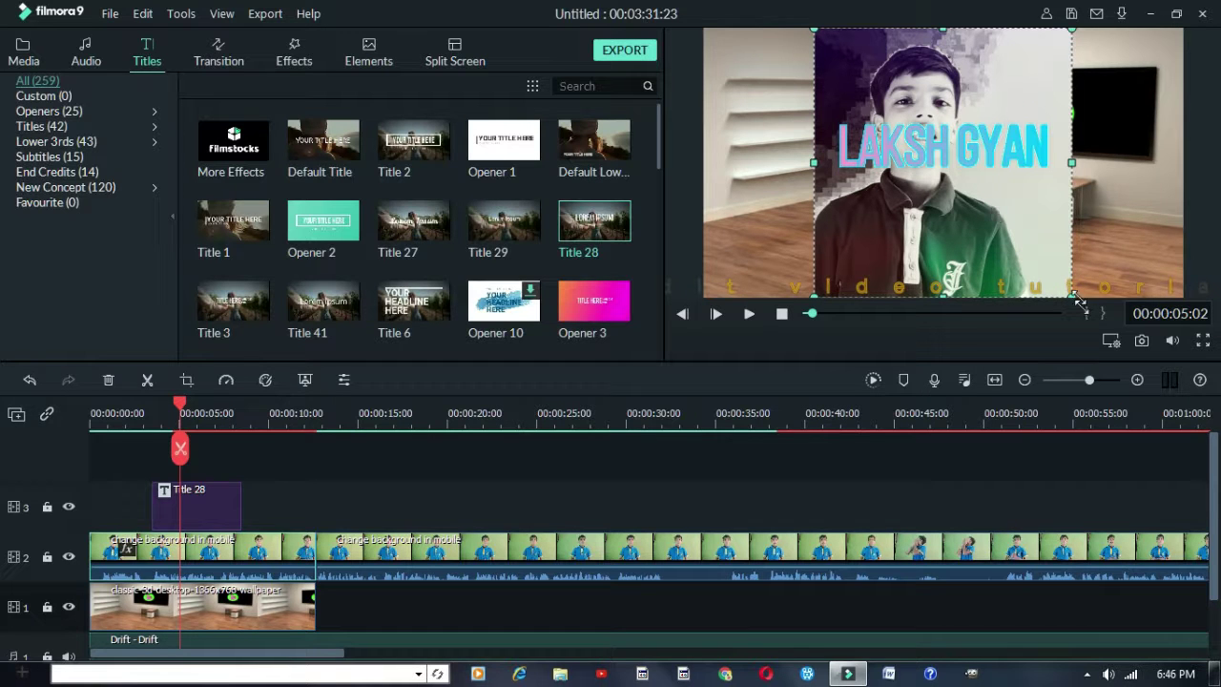
pyautogui.moveTo(1101, 316); pyautogui.dragTo(1062, 278)
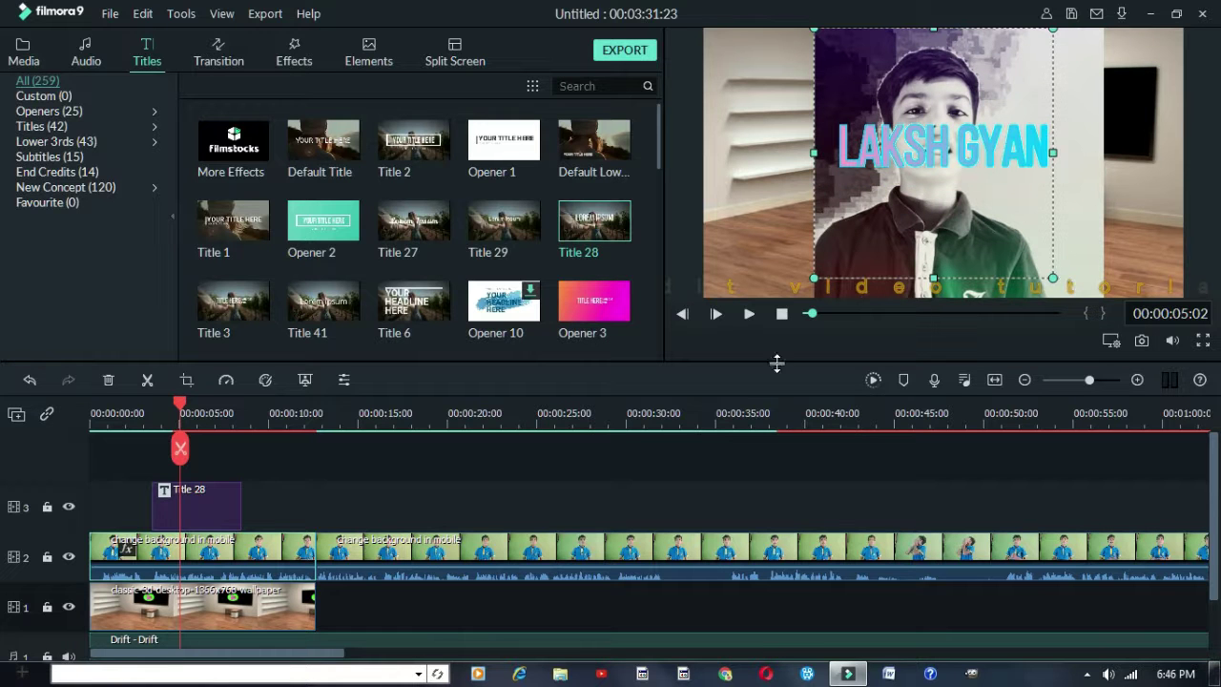
pyautogui.click(200, 551)
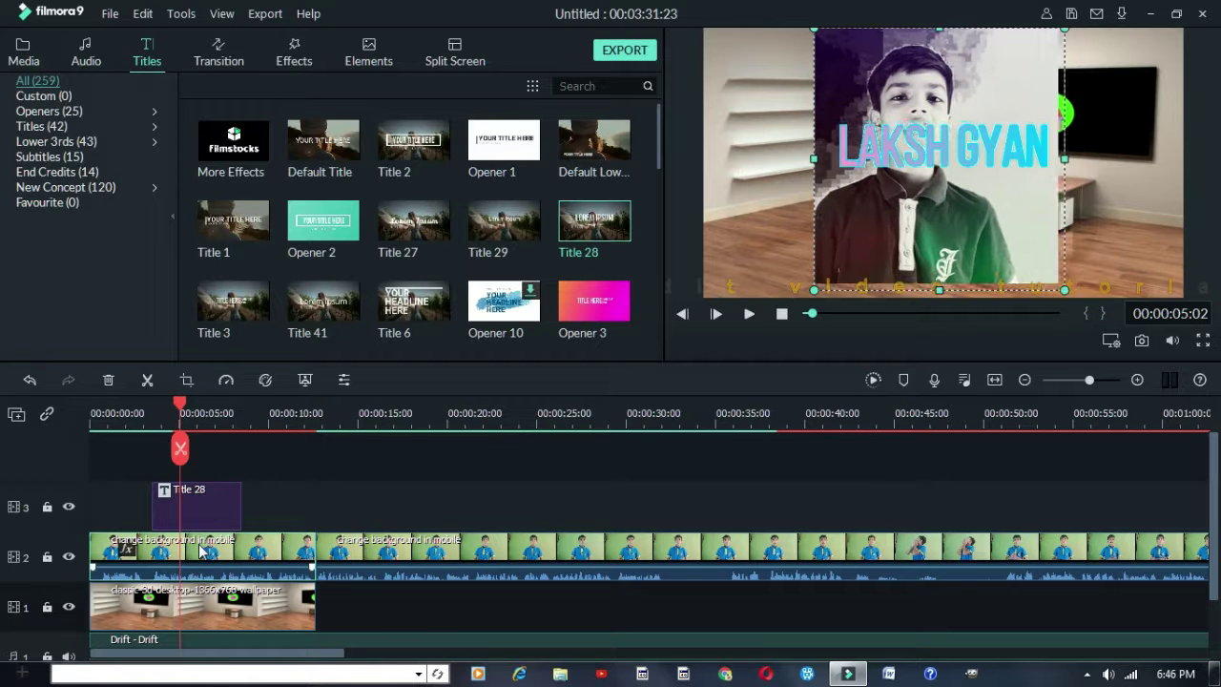
# Reset the boy's clip scale to 100% in its Video Transform settings
pyautogui.doubleClick(200, 551)
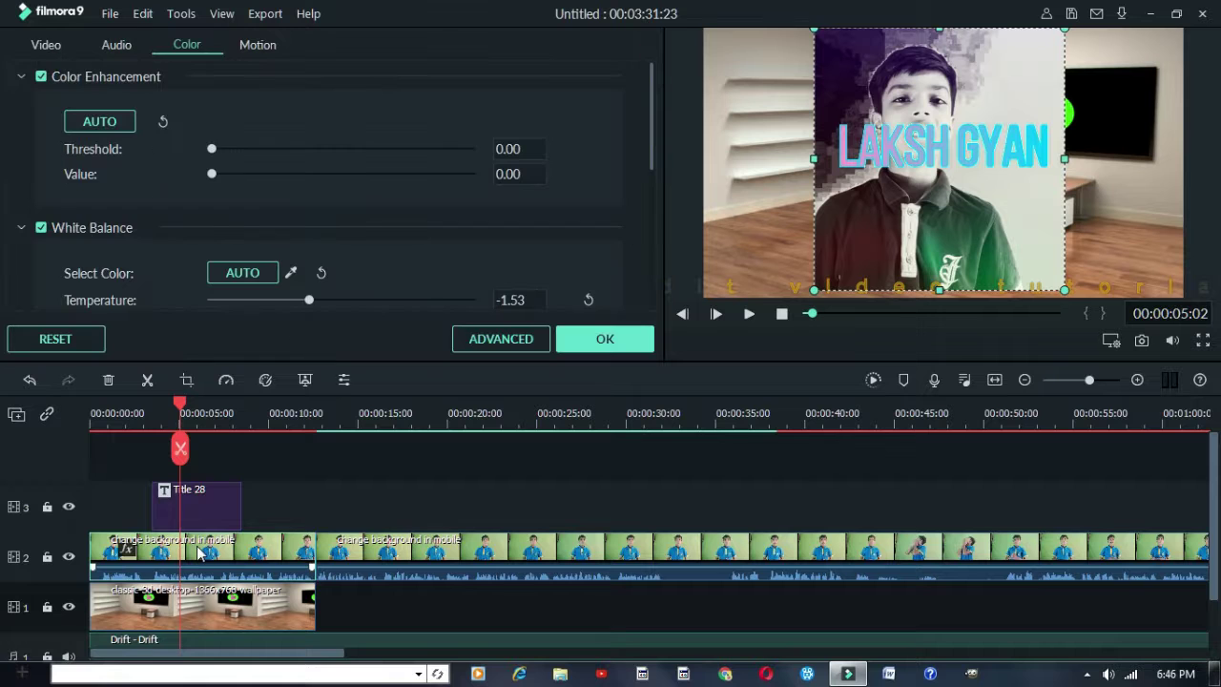
pyautogui.click(45, 44)
pyautogui.scroll(1, 109, 168)
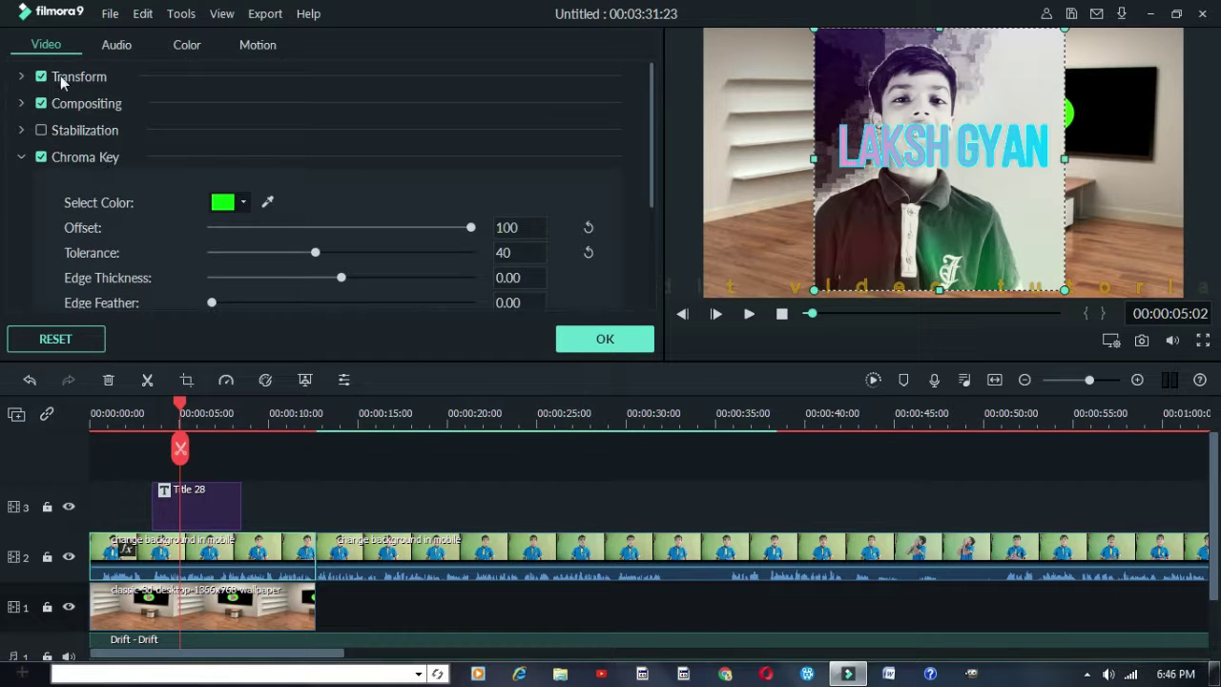
pyautogui.click(21, 76)
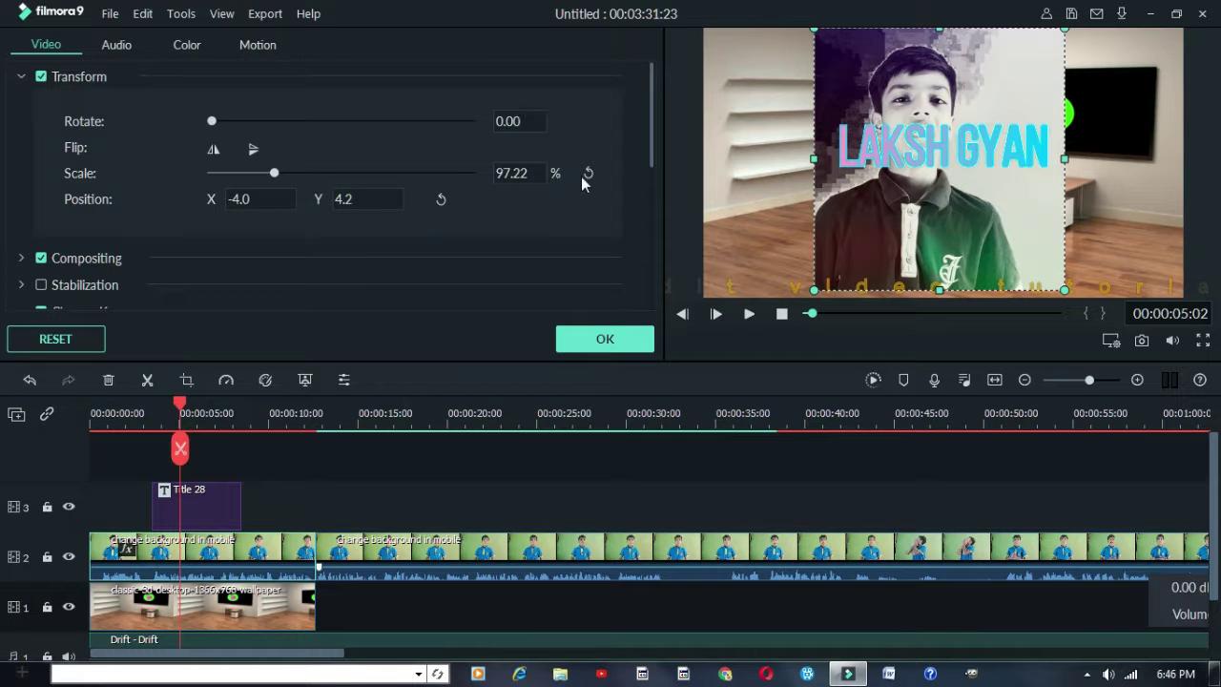
pyautogui.moveTo(534, 173); pyautogui.dragTo(548, 172)
pyautogui.click(588, 173)
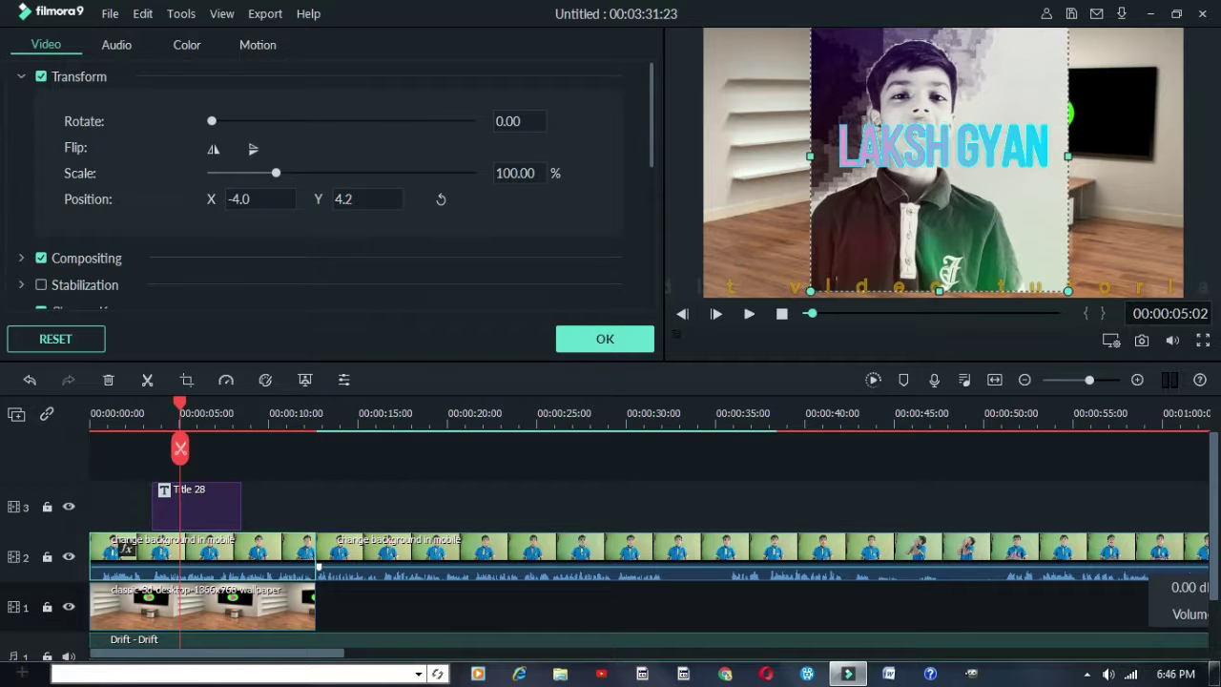
# Position the clip at X -6, Y 5.2, rotate it 3 degrees, and apply
pyautogui.write('5.2')
pyautogui.press('Return')
pyautogui.hotkey('shift', 'Tab')
pyautogui.write('-50')
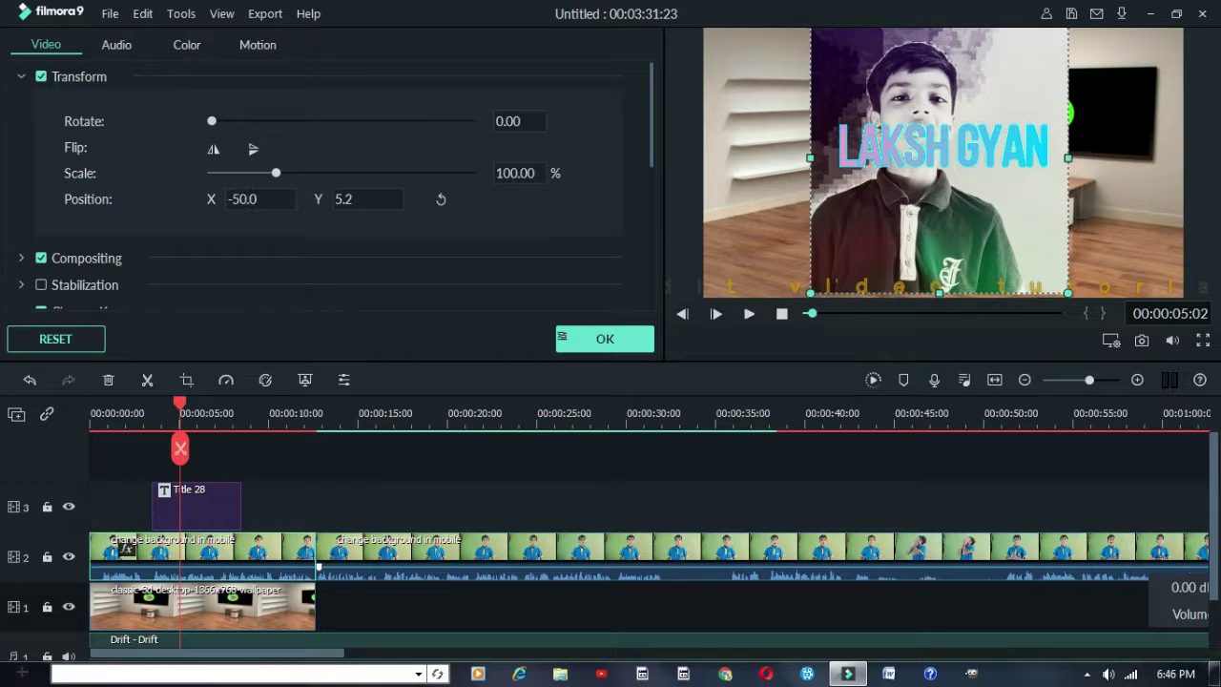
pyautogui.moveTo(239, 199); pyautogui.dragTo(240, 221)
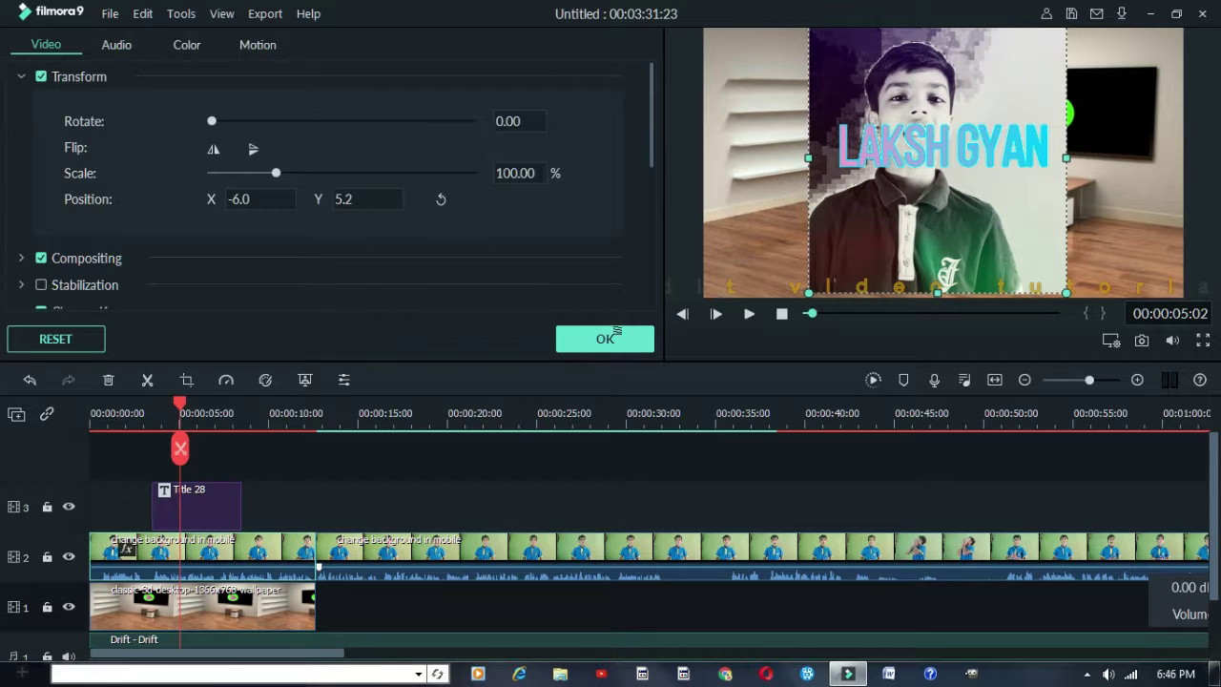
pyautogui.press('Up')
pyautogui.press('Up')
pyautogui.press('Up')
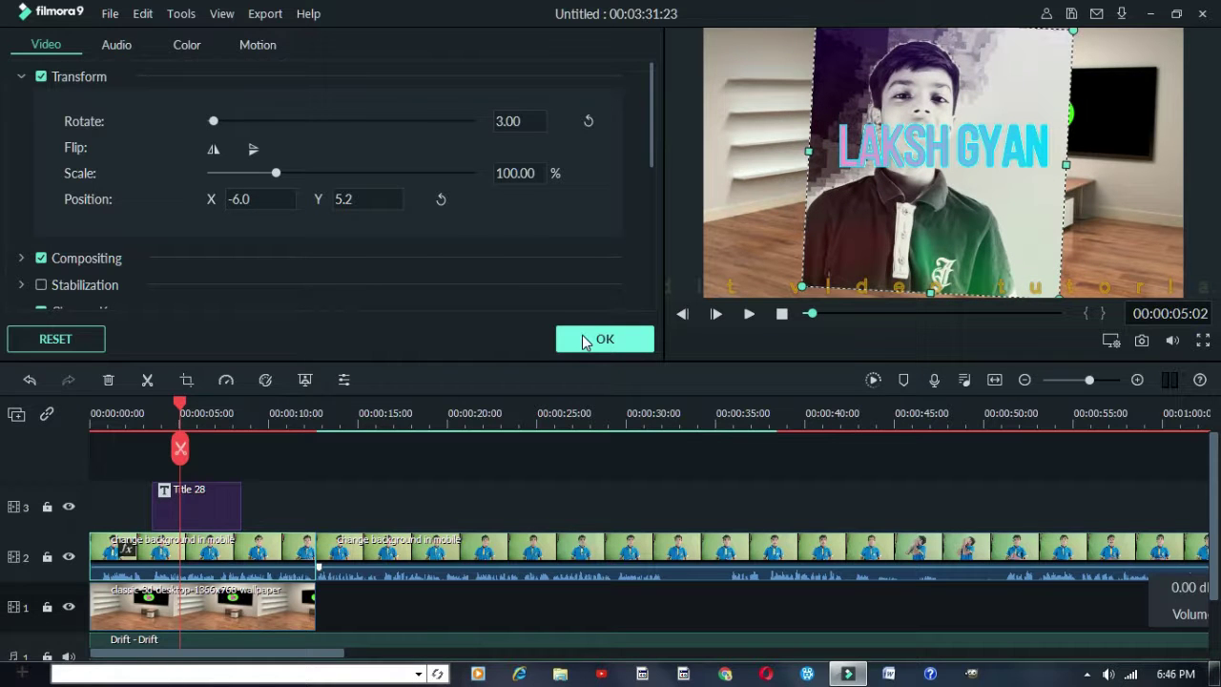
pyautogui.click(585, 340)
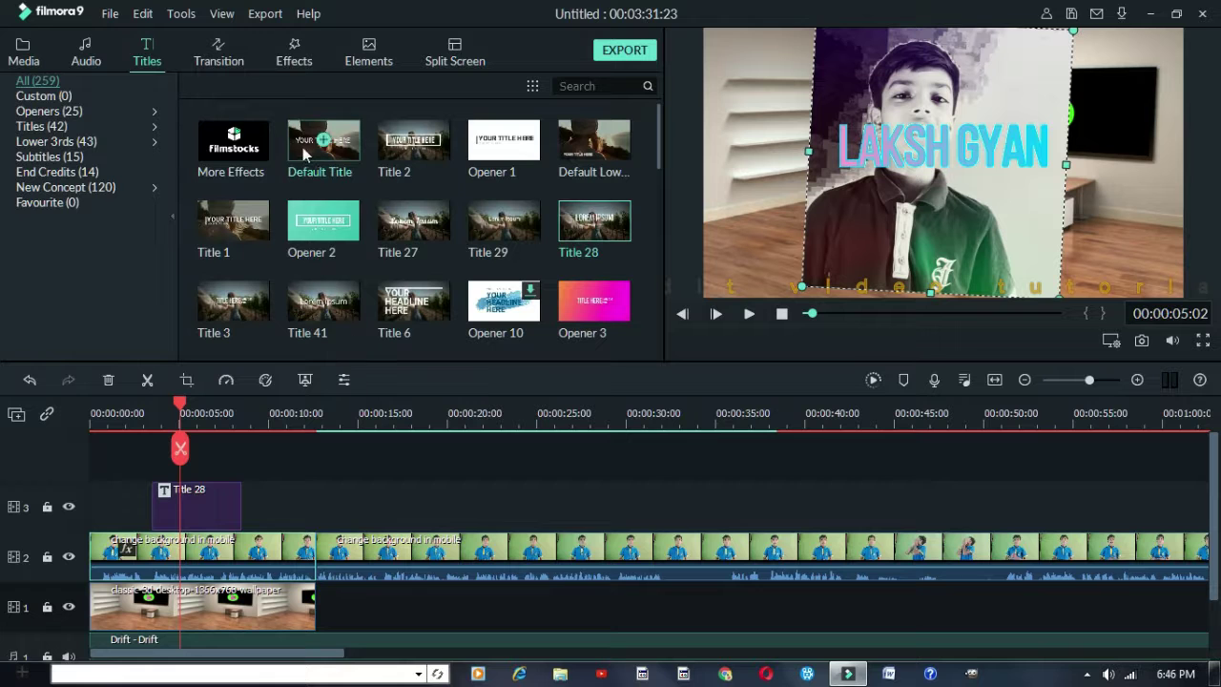
# Drop the Flash transition onto the cut between the two speaker clips on track 2
pyautogui.moveTo(295, 141)
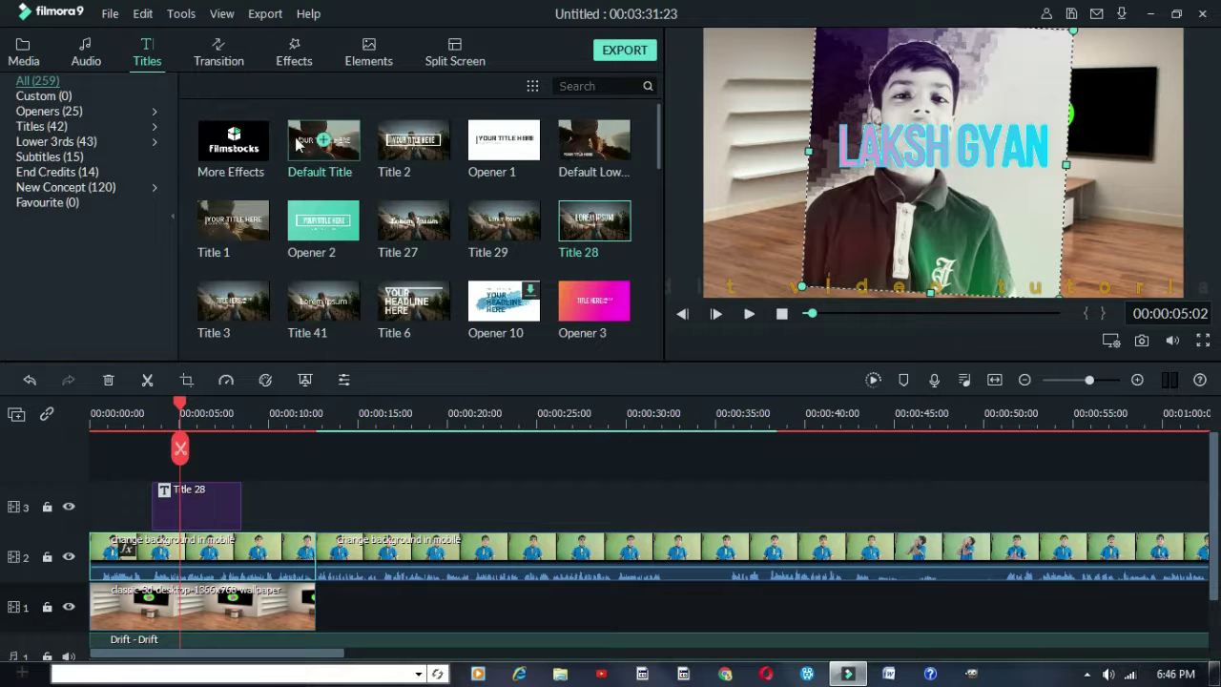
pyautogui.click(234, 65)
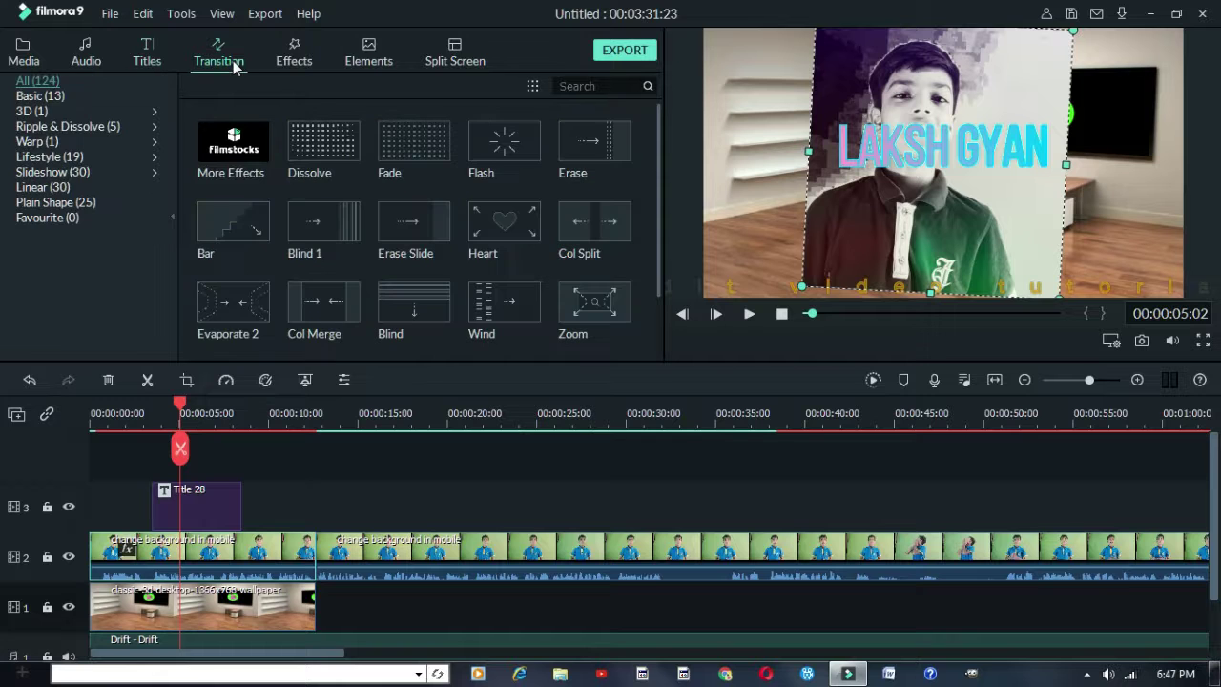
pyautogui.scroll(-5, 363, 324)
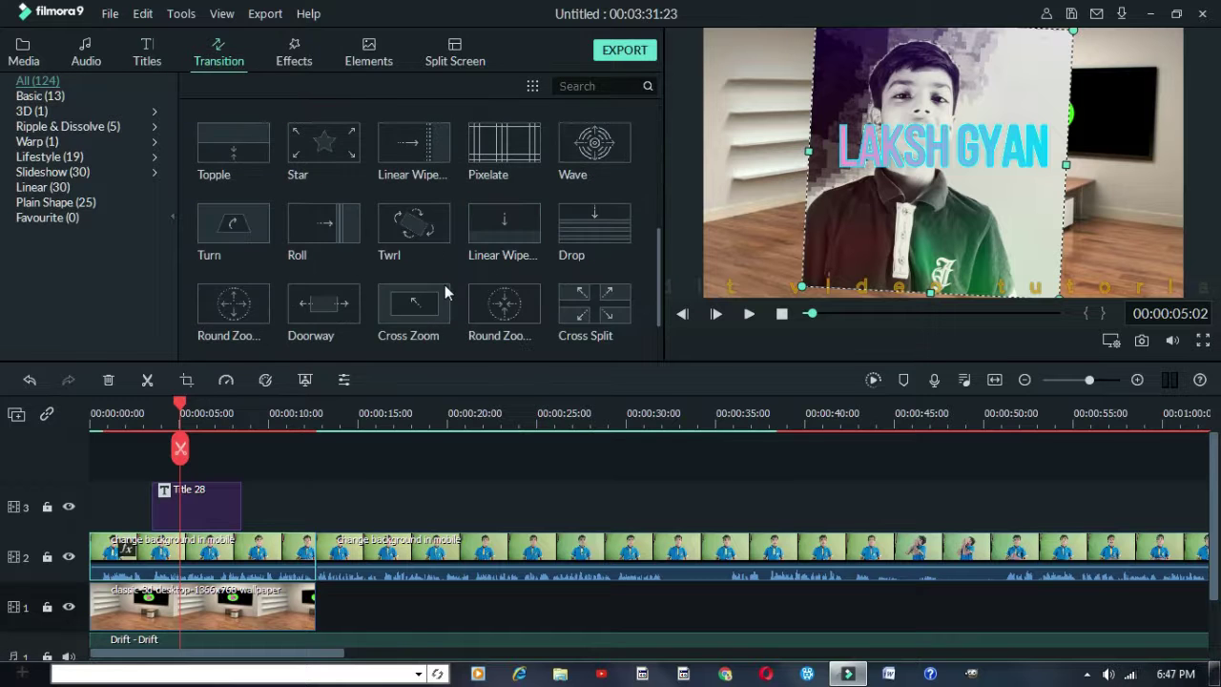
pyautogui.scroll(5, 429, 281)
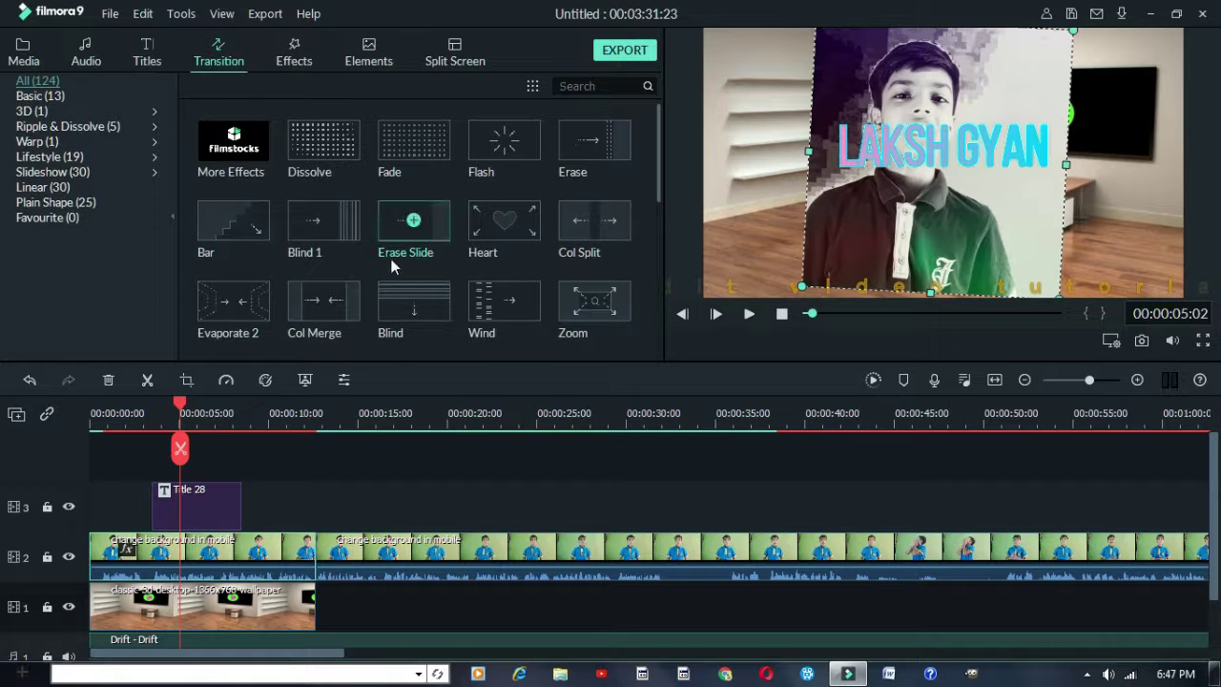
pyautogui.scroll(-5, 391, 265)
pyautogui.scroll(5, 391, 265)
pyautogui.moveTo(494, 155)
pyautogui.mouseDown()
pyautogui.moveTo(460, 230)
pyautogui.moveTo(442, 329)
pyautogui.moveTo(492, 140)
pyautogui.mouseUp()
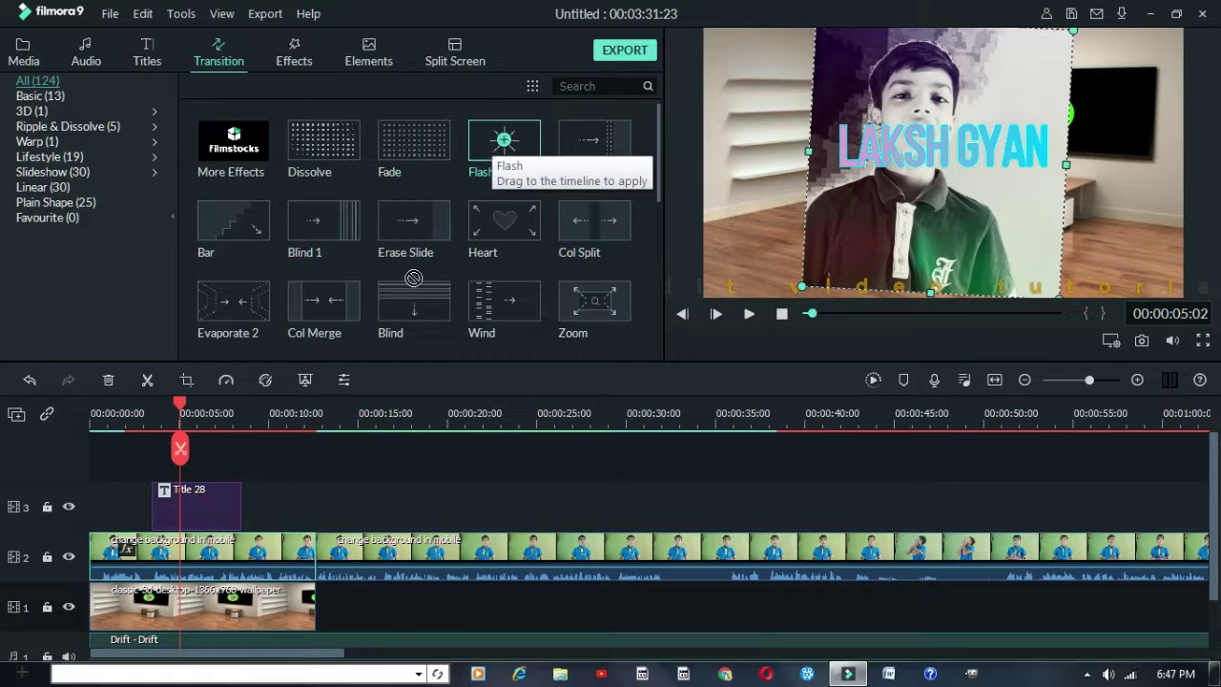
pyautogui.moveTo(492, 153)
pyautogui.mouseDown()
pyautogui.moveTo(341, 537)
pyautogui.moveTo(319, 561)
pyautogui.mouseUp()
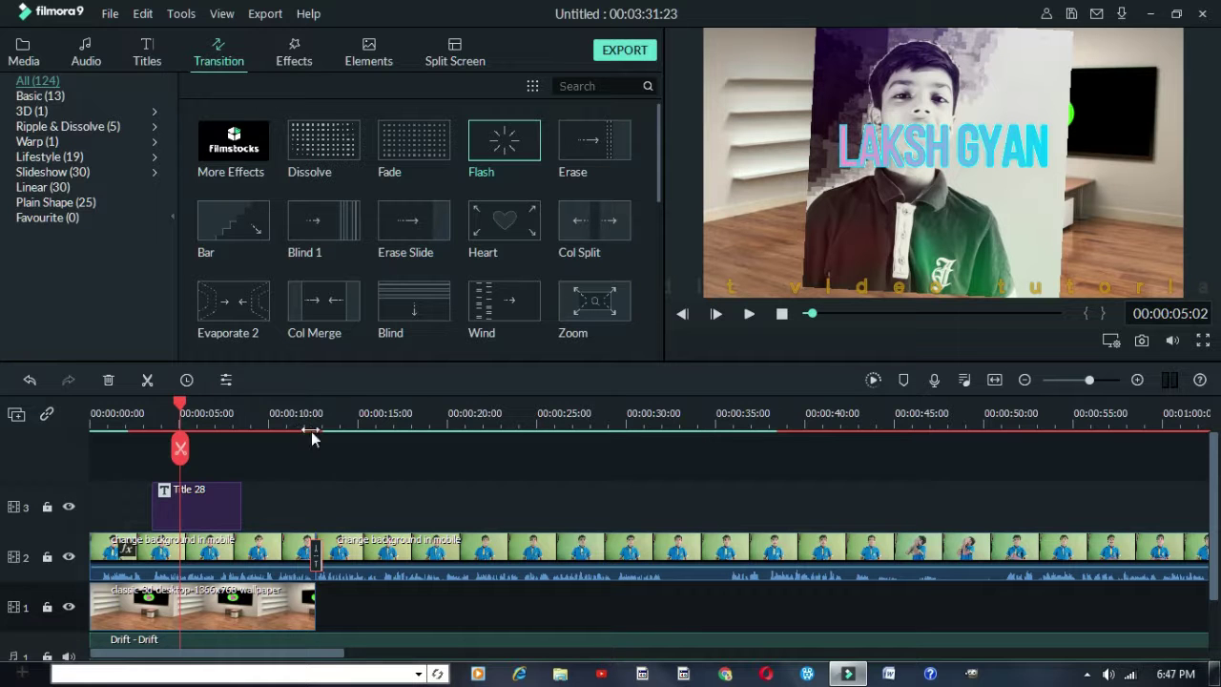
# Drag the Flash transition's edge to shorten it, then play the timeline to preview it
pyautogui.click(335, 561)
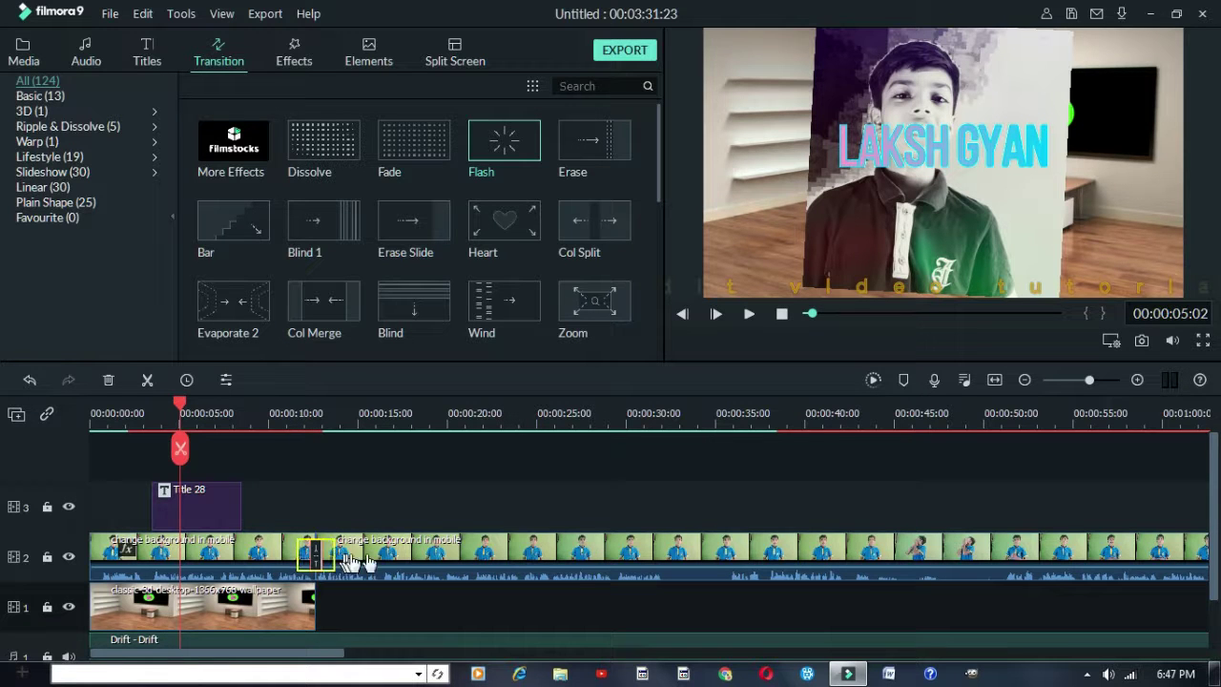
pyautogui.moveTo(365, 595); pyautogui.dragTo(324, 577)
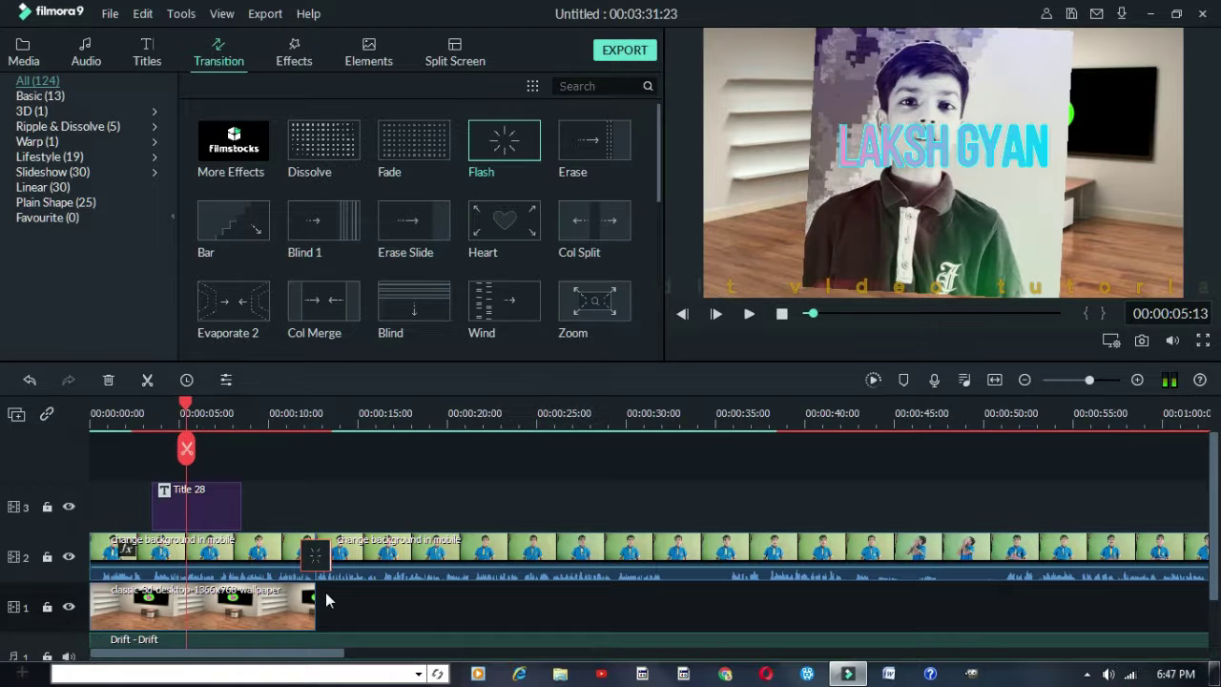
pyautogui.press('space')
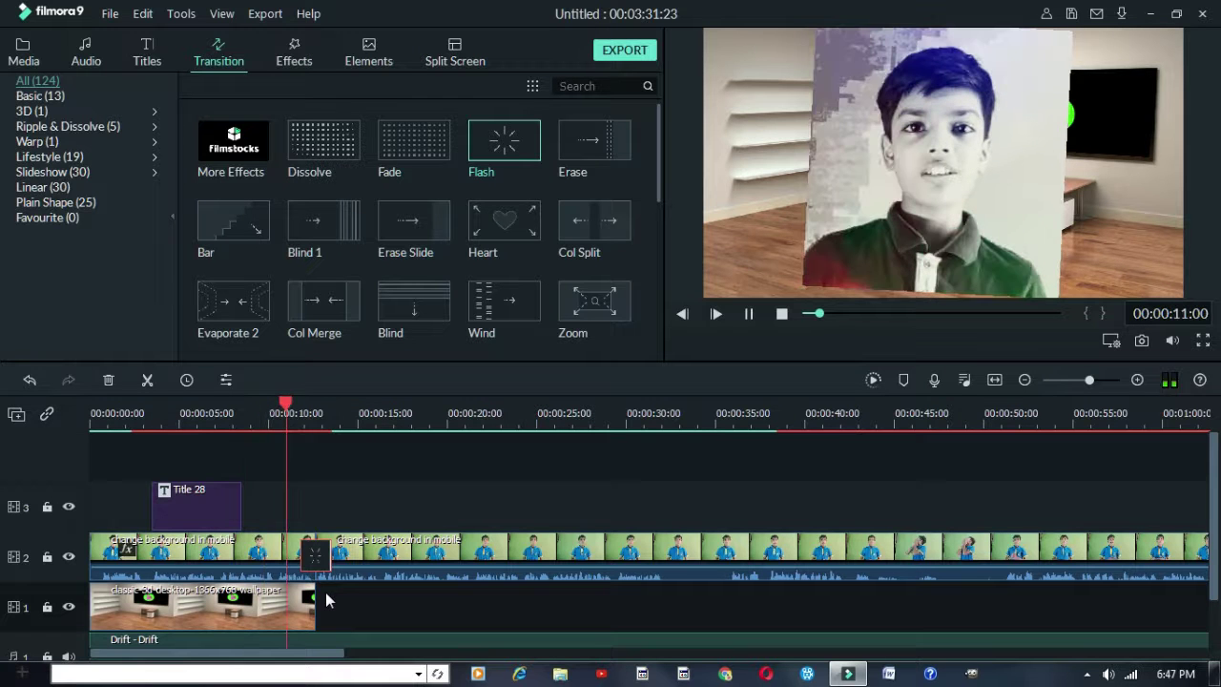
pyautogui.press('space')
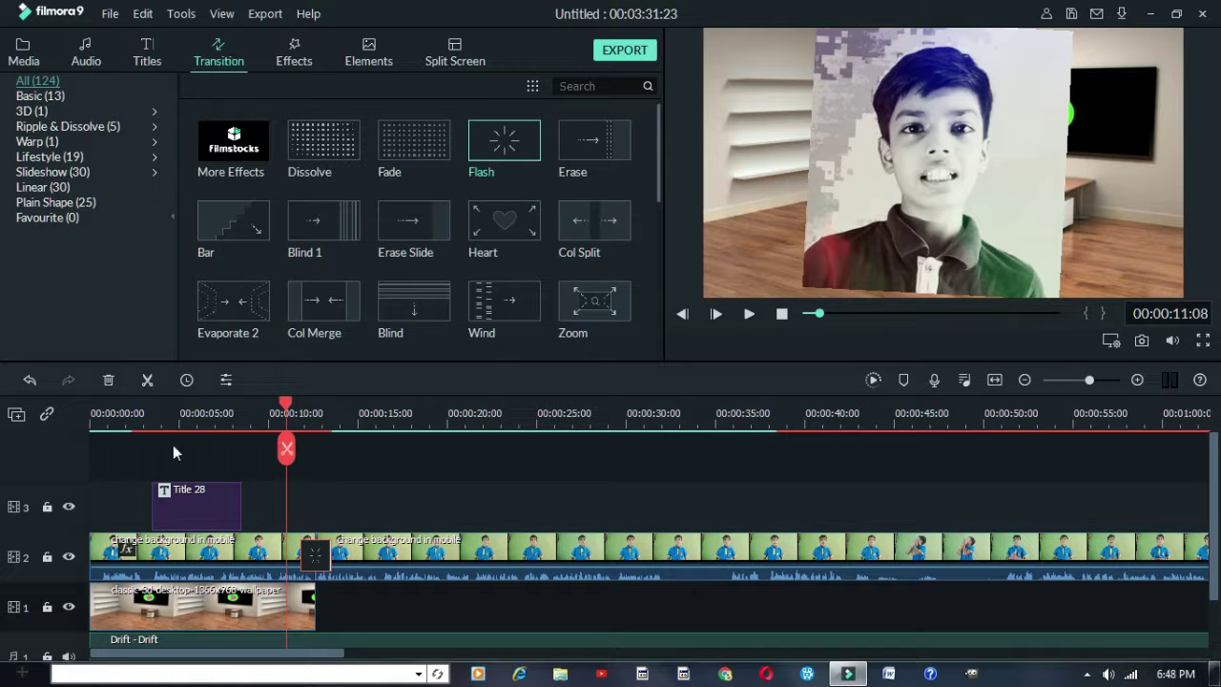
# Set the playhead to 00:00:09:08, start a preview render, then cancel it
pyautogui.click(256, 404)
pyautogui.click(257, 405)
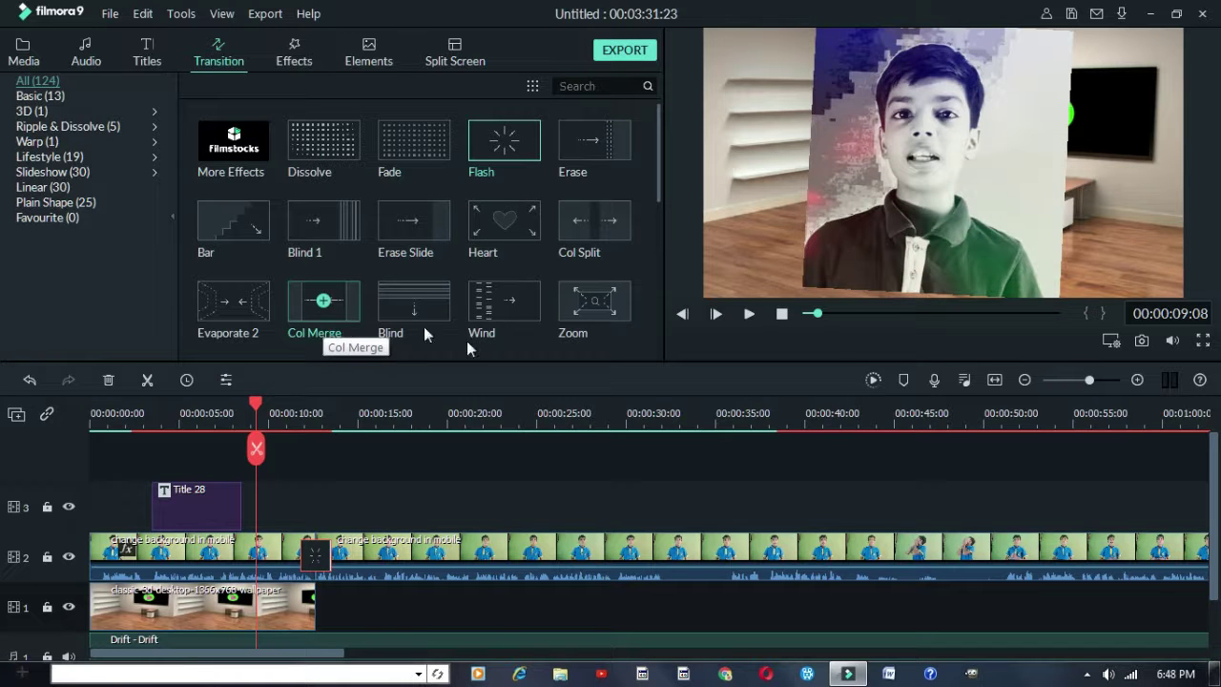
pyautogui.press('Return')
pyautogui.moveTo(521, 217)
pyautogui.mouseDown()
pyautogui.moveTo(544, 217)
pyautogui.moveTo(517, 203)
pyautogui.mouseUp()
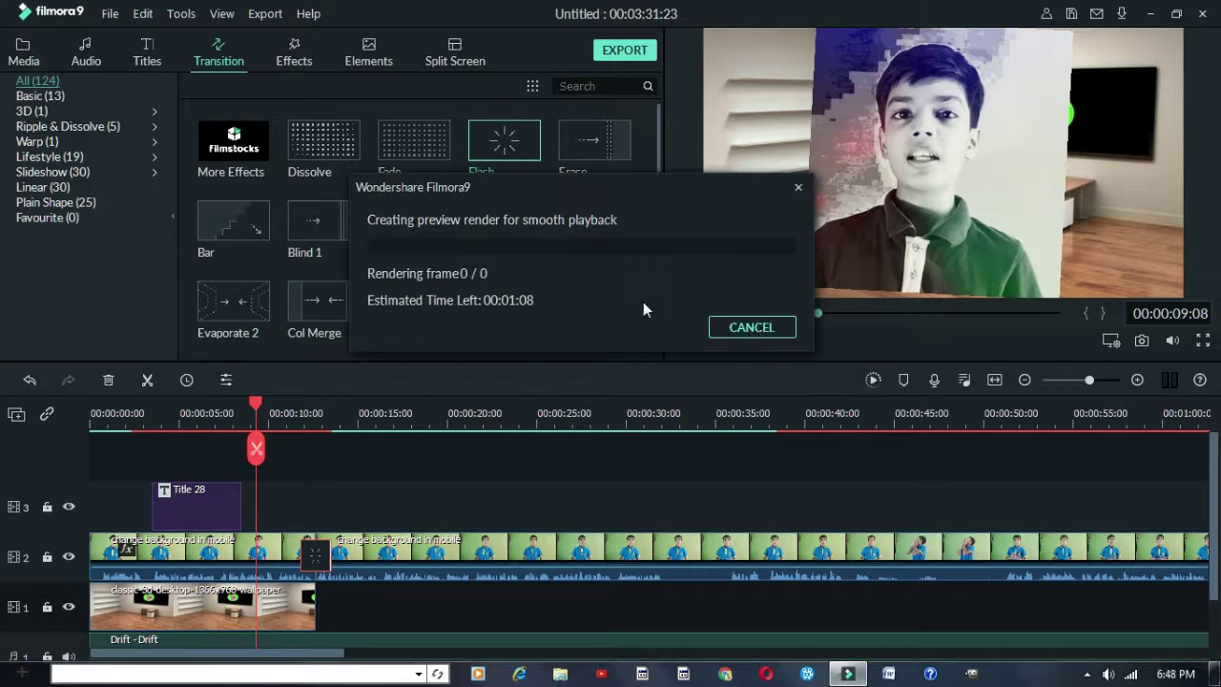
pyautogui.click(750, 327)
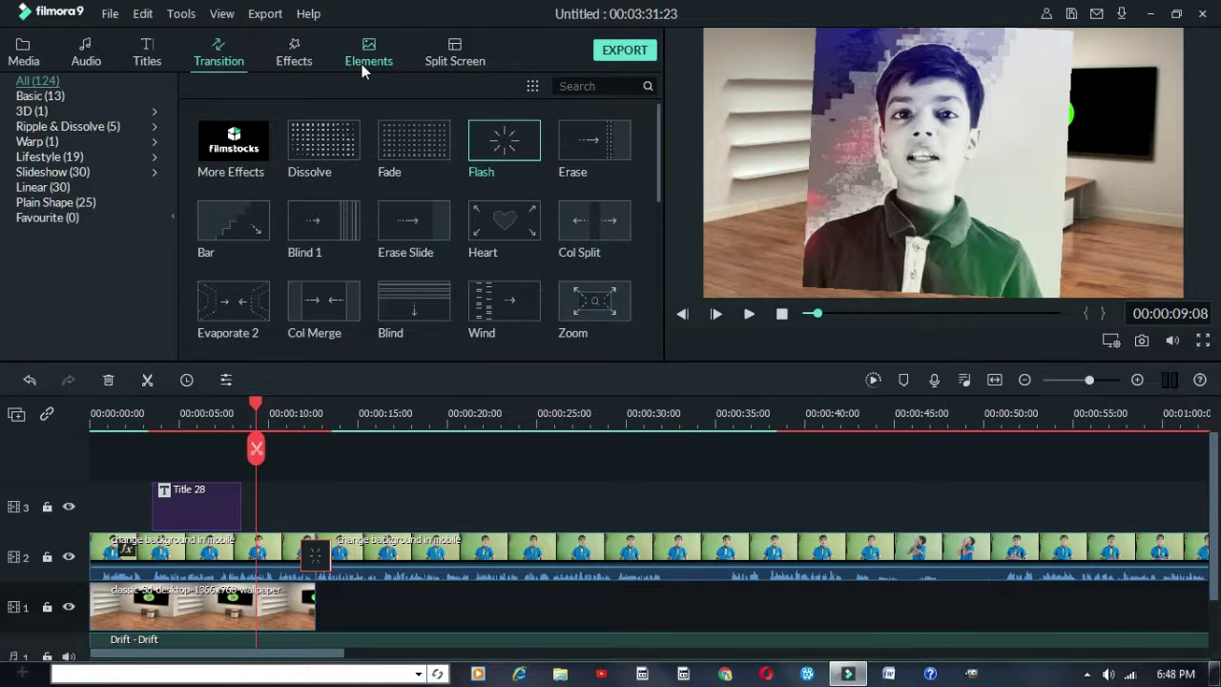
# Place the teal star-eyed emoji element from Elements onto track 3 near 20 seconds
pyautogui.click(362, 65)
pyautogui.scroll(-10, 410, 202)
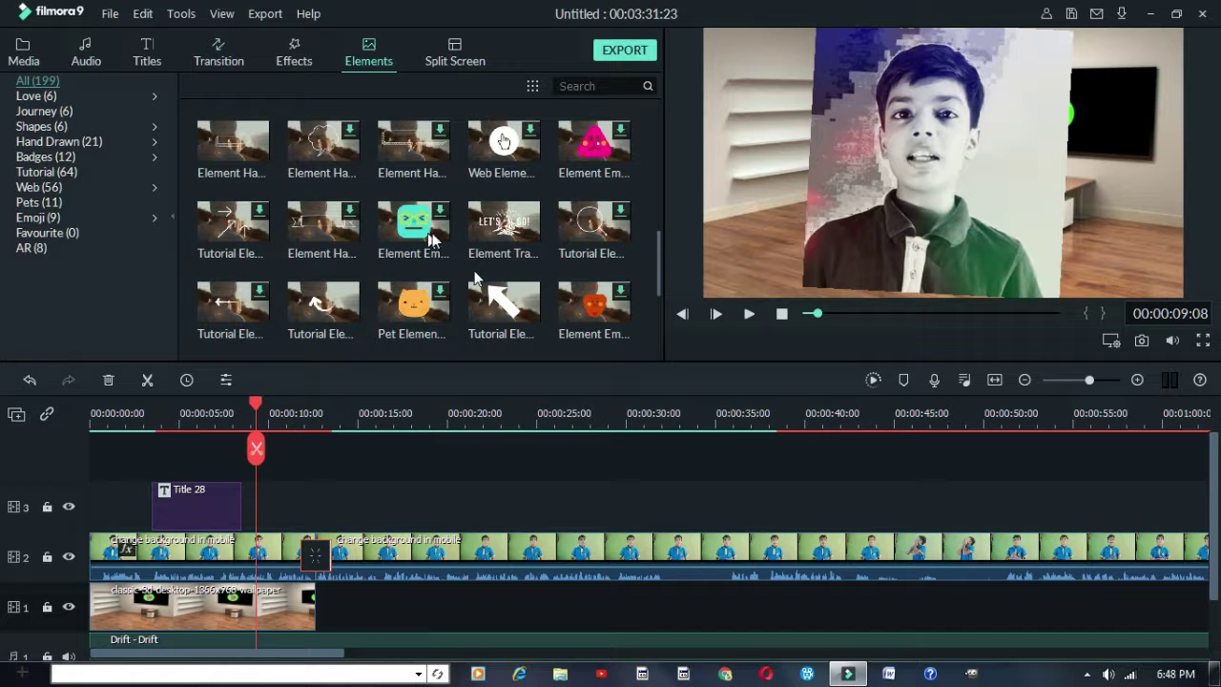
pyautogui.click(429, 231)
pyautogui.moveTo(309, 522); pyautogui.dragTo(506, 560)
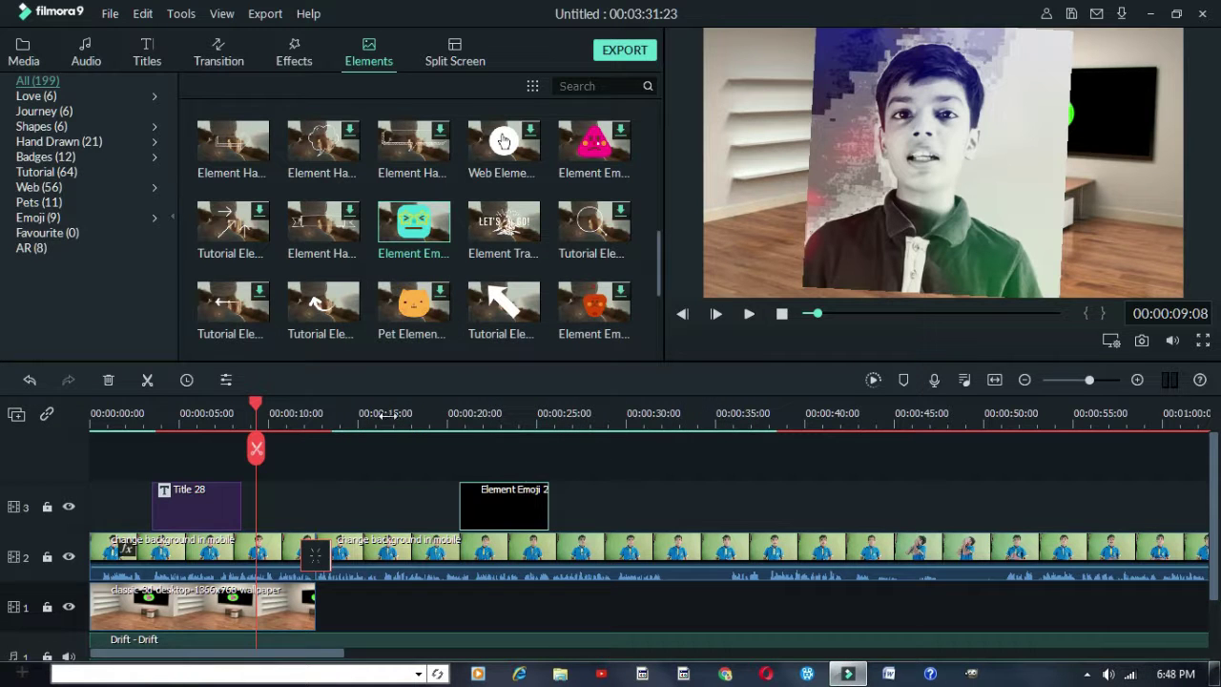
# Move the playhead to 22 seconds and drag the emoji to the frame's upper left
pyautogui.click(421, 423)
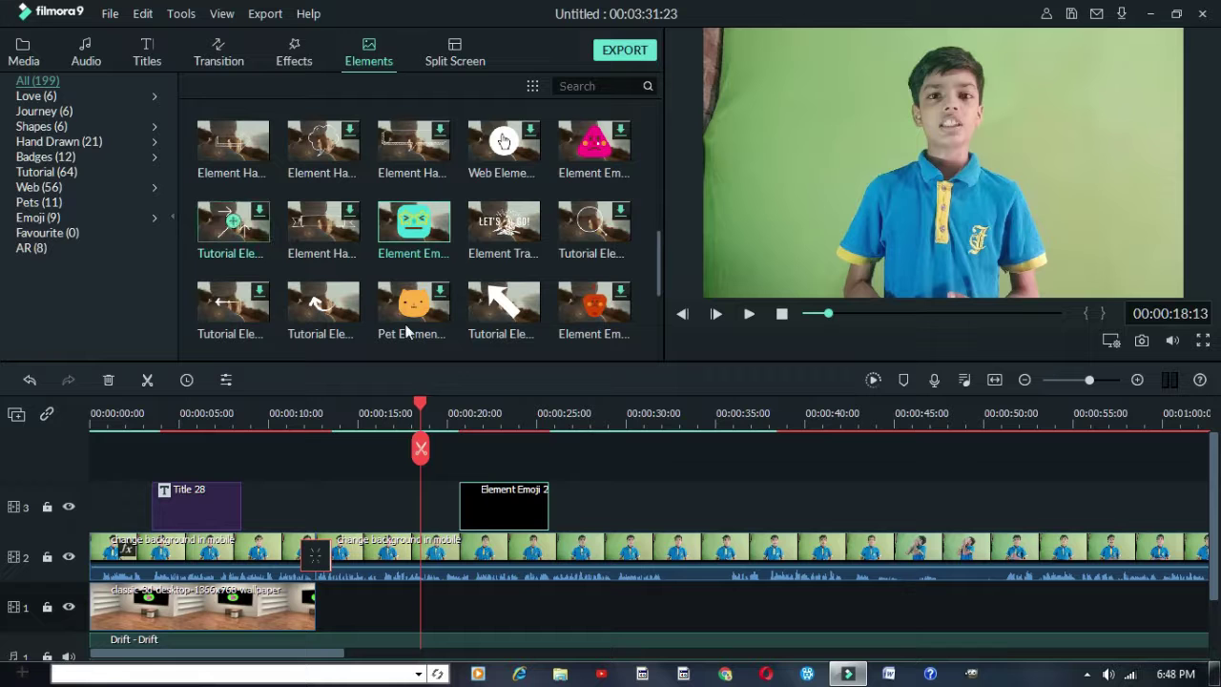
pyautogui.click(491, 424)
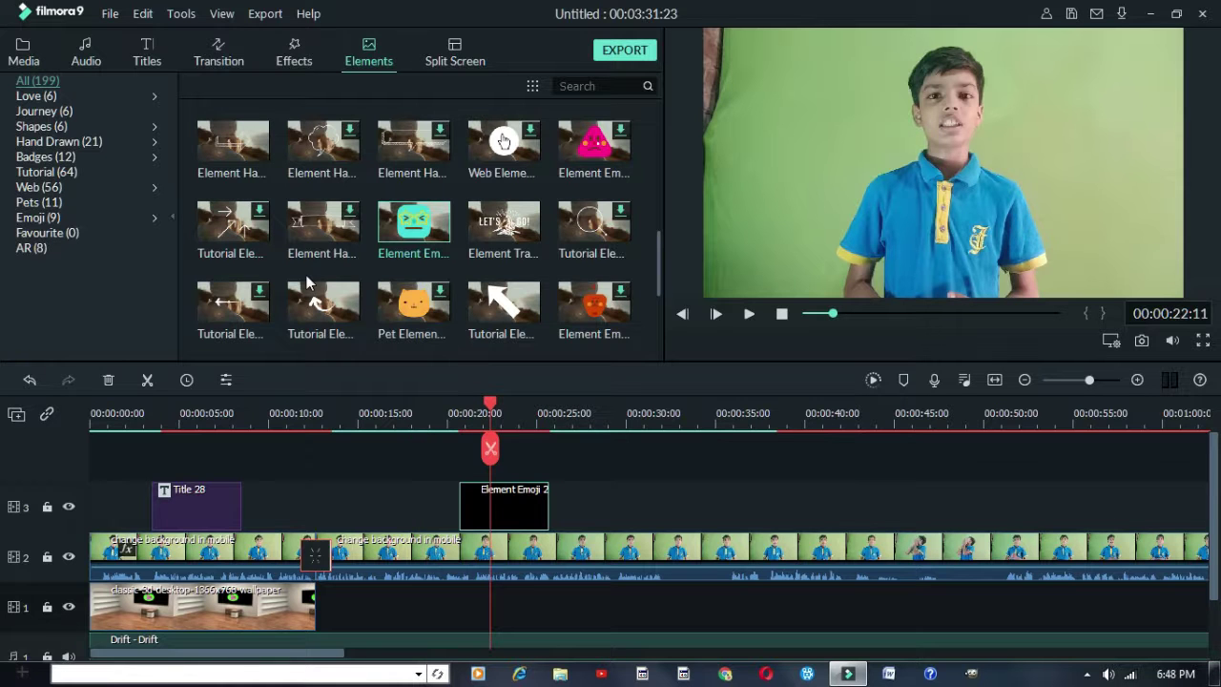
pyautogui.scroll(-3, 309, 275)
pyautogui.scroll(-3, 314, 276)
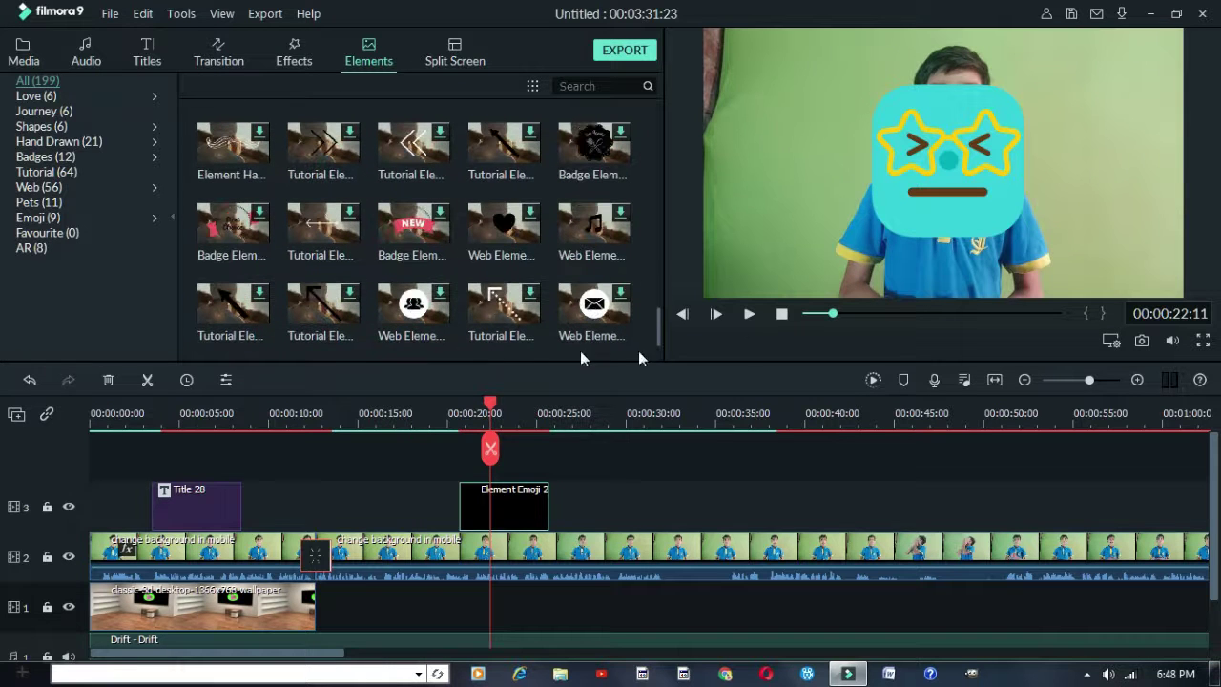
pyautogui.click(982, 178)
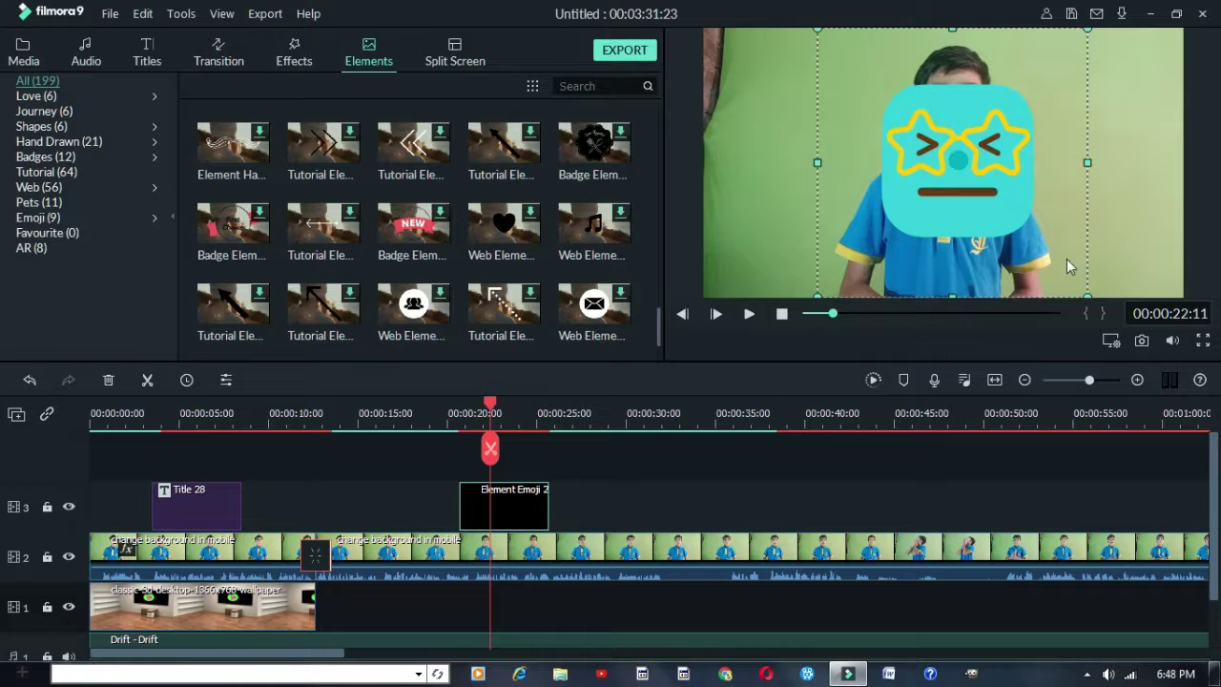
pyautogui.moveTo(959, 184); pyautogui.dragTo(788, 139)
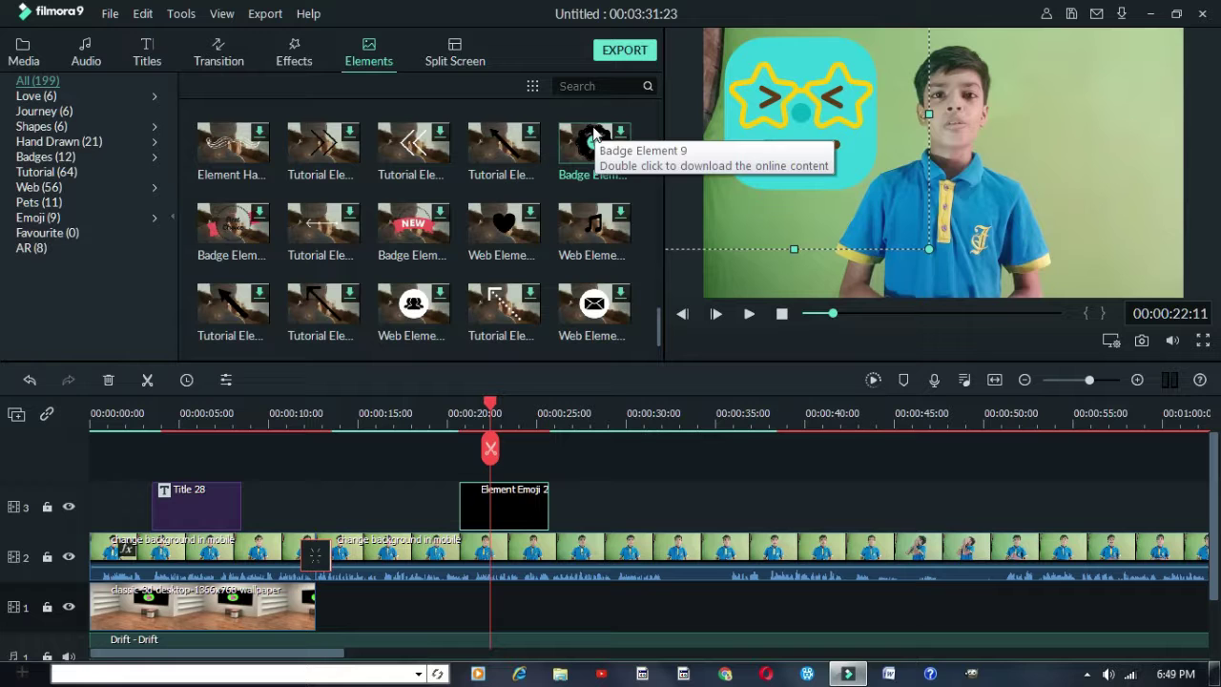
# Drop the slanted 1|2|3 split-screen template onto track 3 at 20 seconds
pyautogui.click(472, 65)
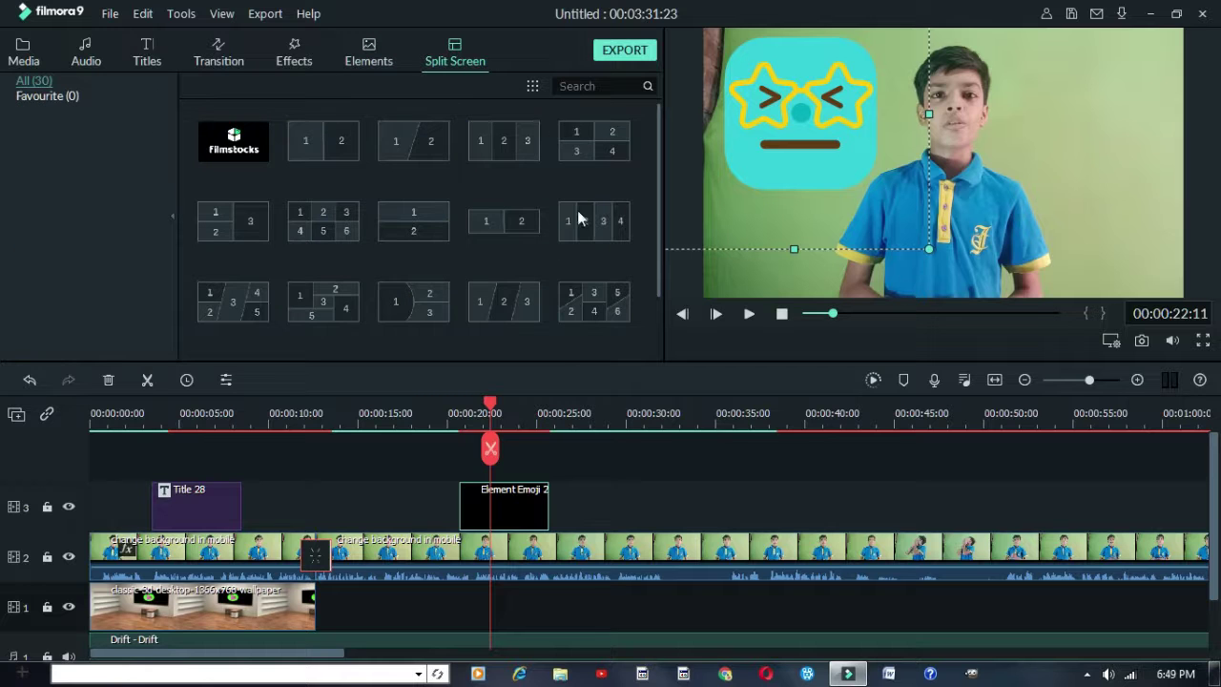
pyautogui.moveTo(394, 219)
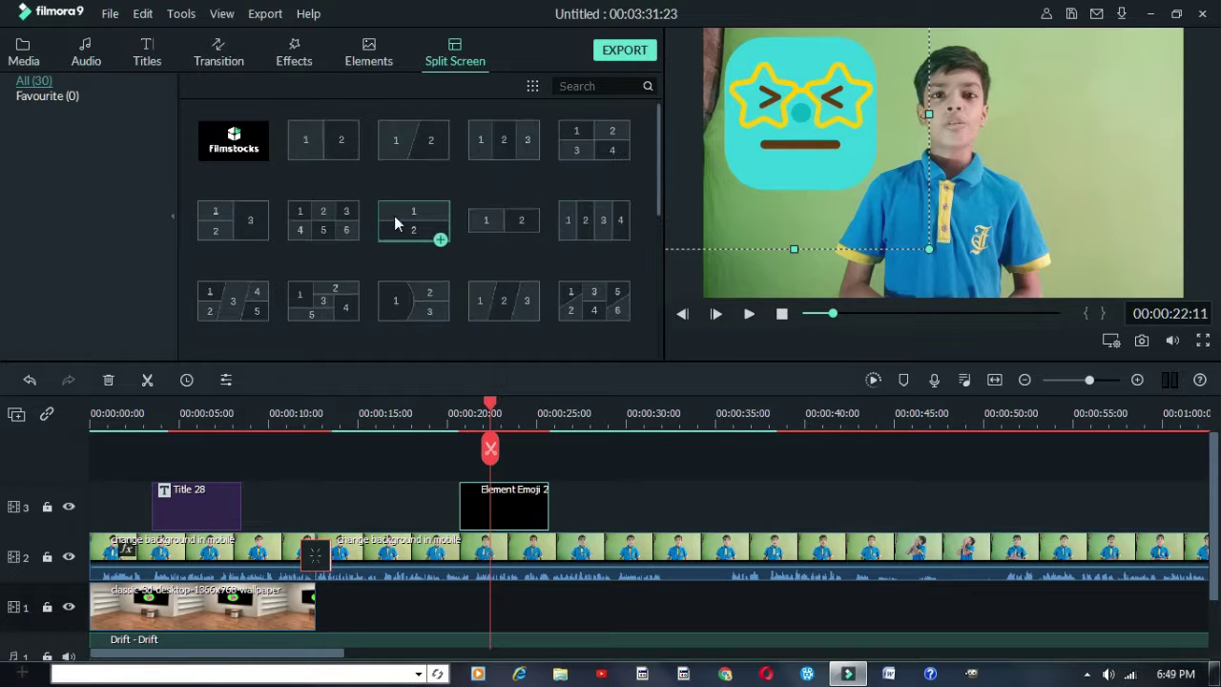
pyautogui.moveTo(500, 322)
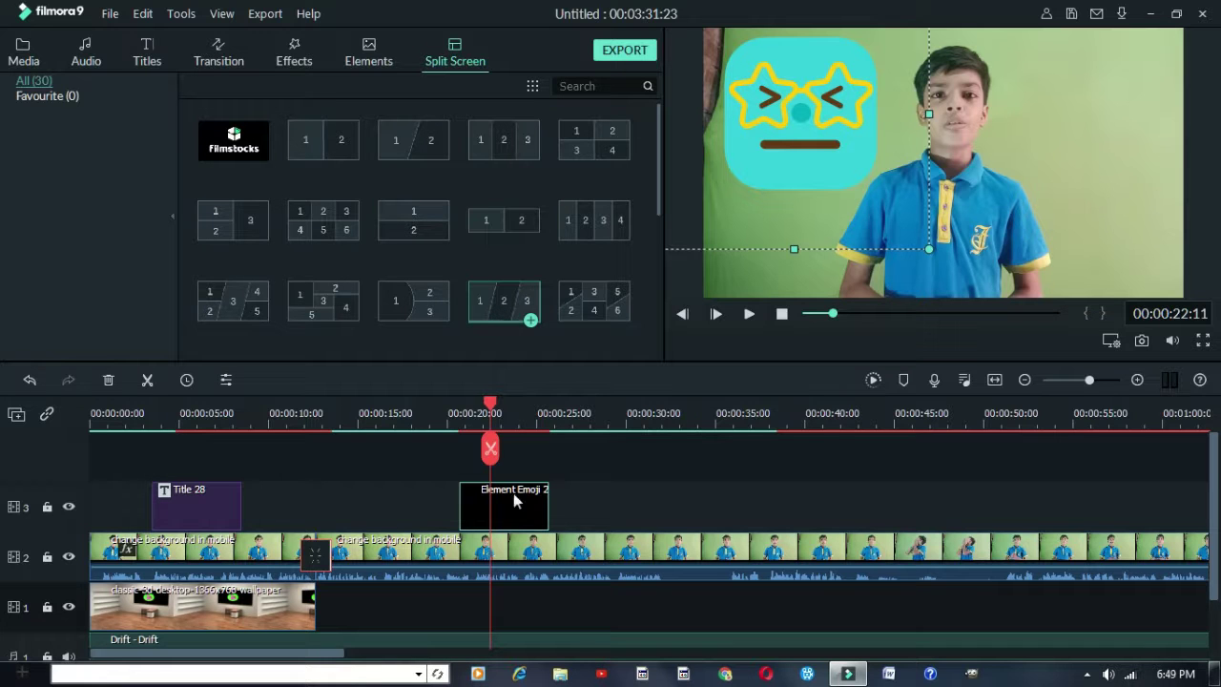
pyautogui.moveTo(491, 313); pyautogui.dragTo(465, 515)
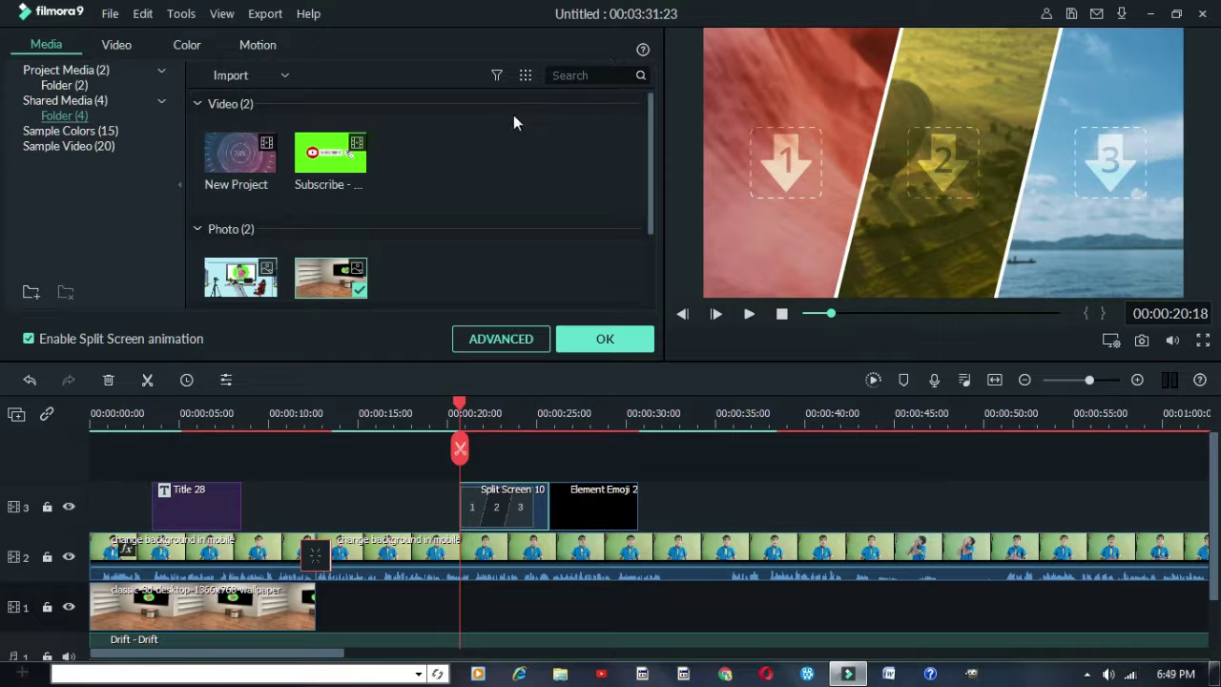
# Fill split-screen zone 1 with the Subscribe clip and shrink it with the zoom slider
pyautogui.moveTo(330, 154); pyautogui.dragTo(724, 223)
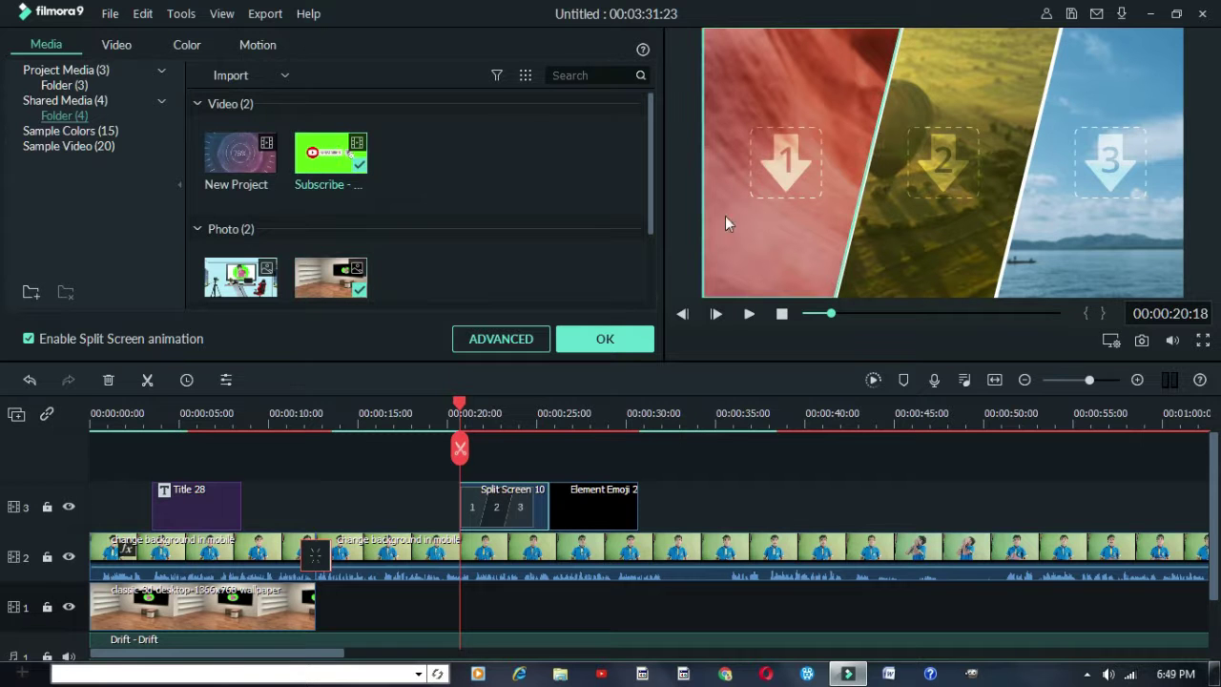
pyautogui.click(810, 184)
pyautogui.moveTo(872, 231); pyautogui.dragTo(857, 230)
# Drop the New Project clip into zone 2 and confirm the split screen with OK
pyautogui.moveTo(250, 173); pyautogui.dragTo(693, 159)
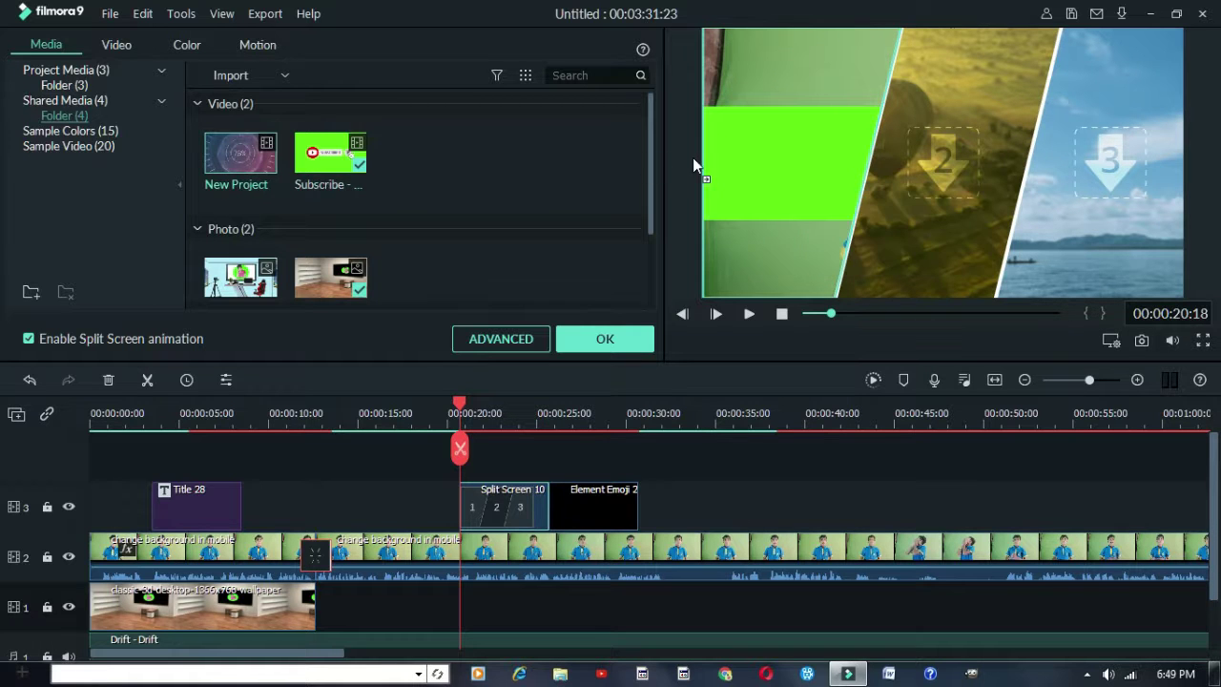
pyautogui.moveTo(996, 167); pyautogui.dragTo(943, 169)
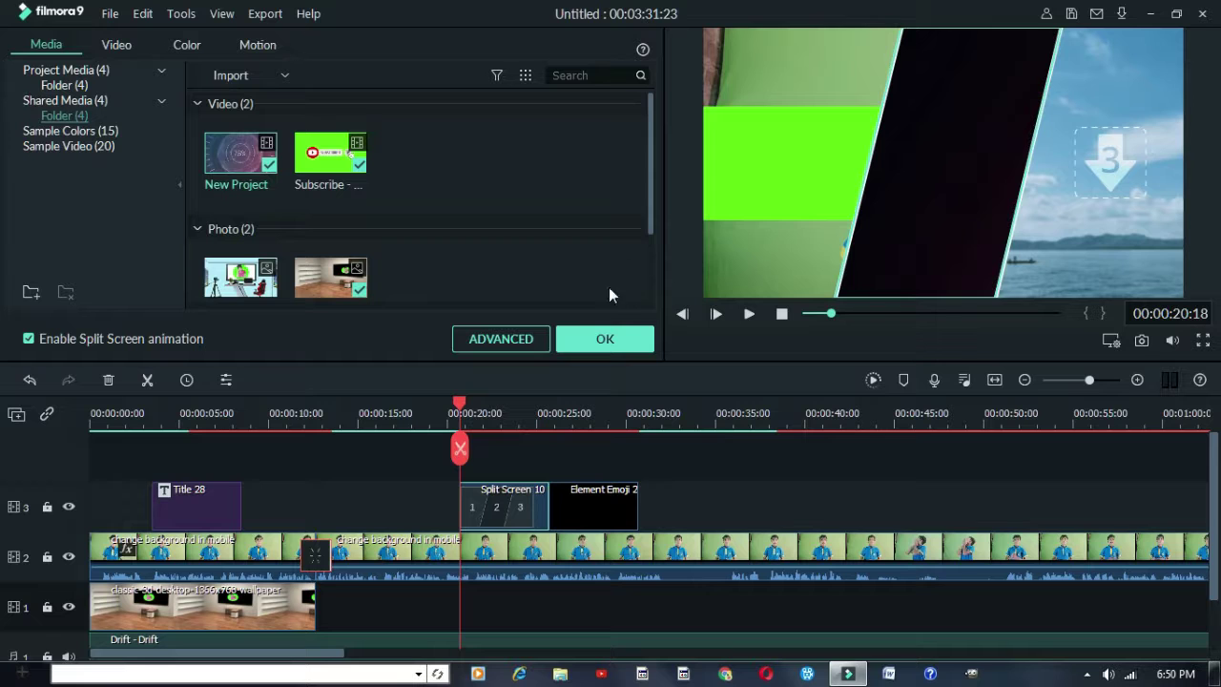
pyautogui.click(622, 334)
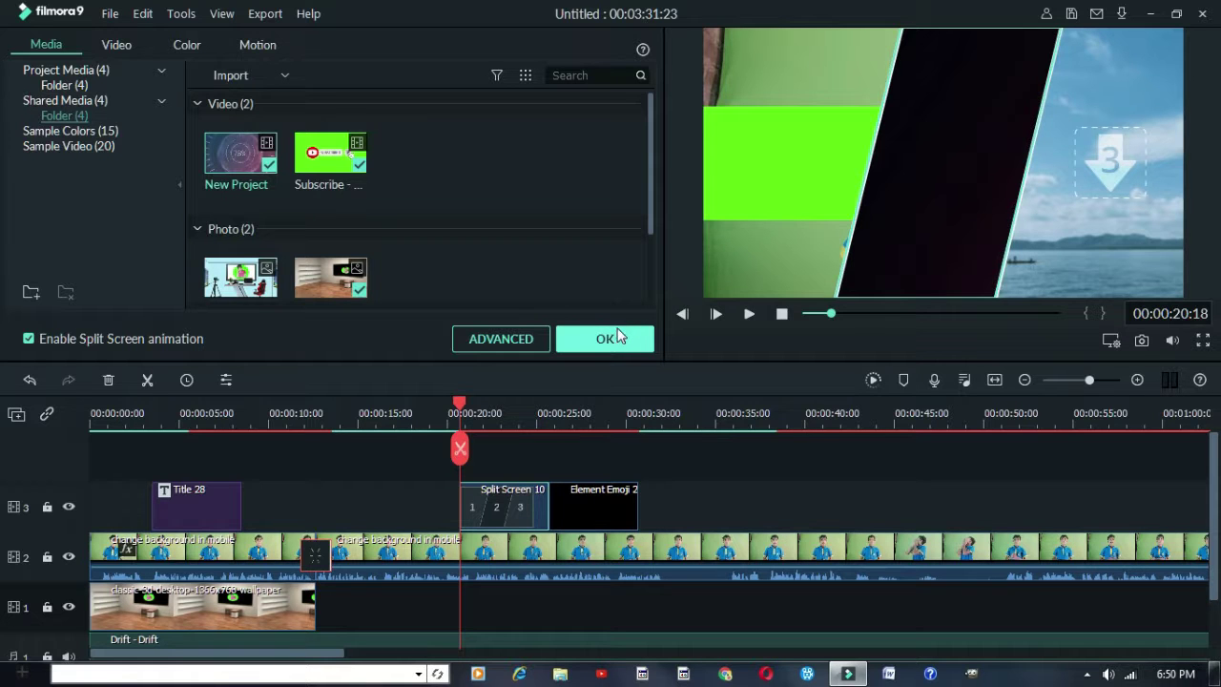
pyautogui.click(617, 337)
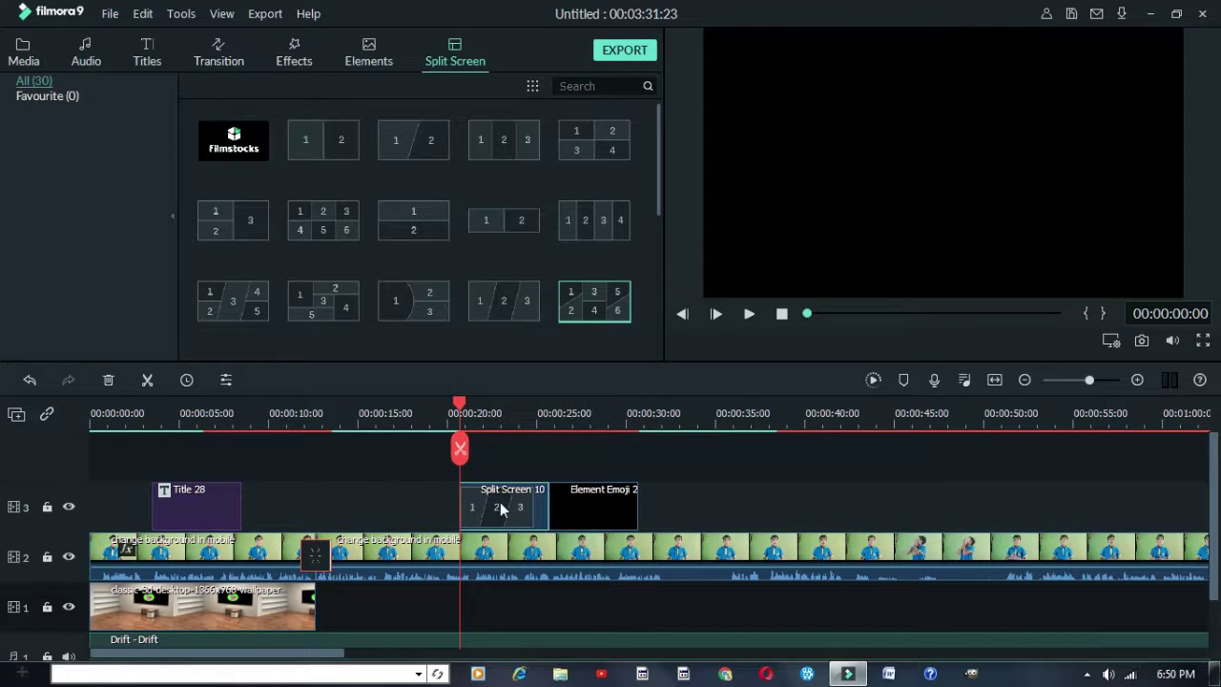
# Select the first green-screen clip on track 2 and enable its drop shadow
pyautogui.doubleClick(486, 551)
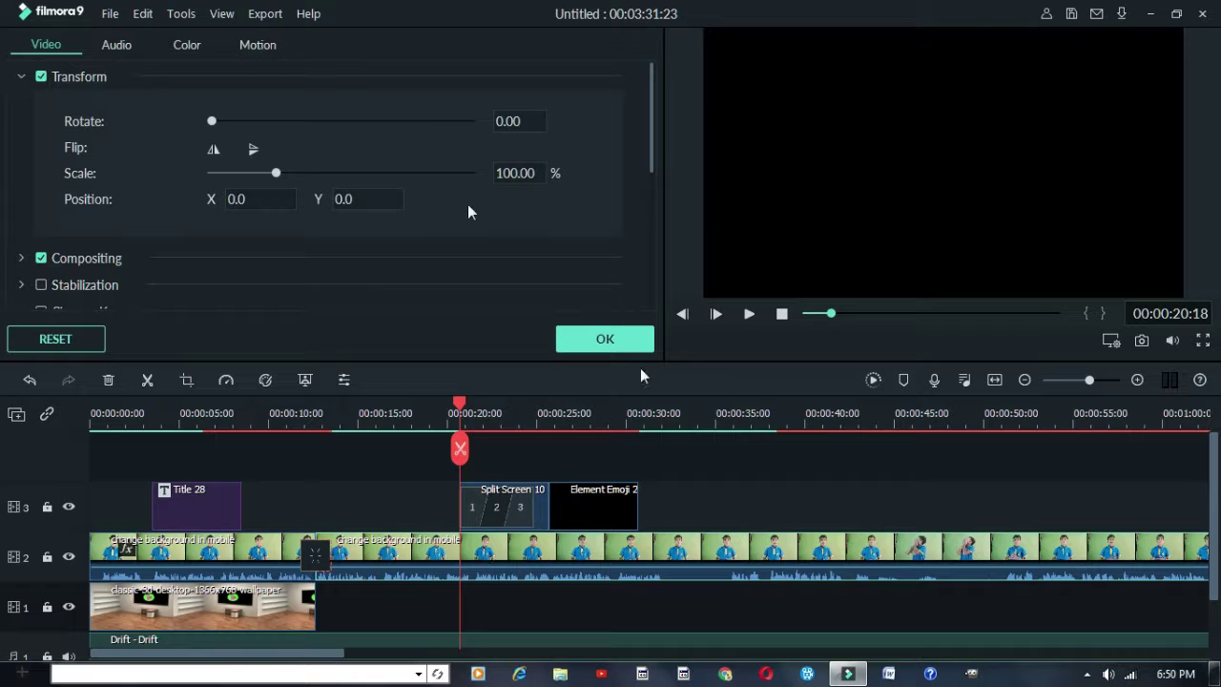
pyautogui.click(233, 452)
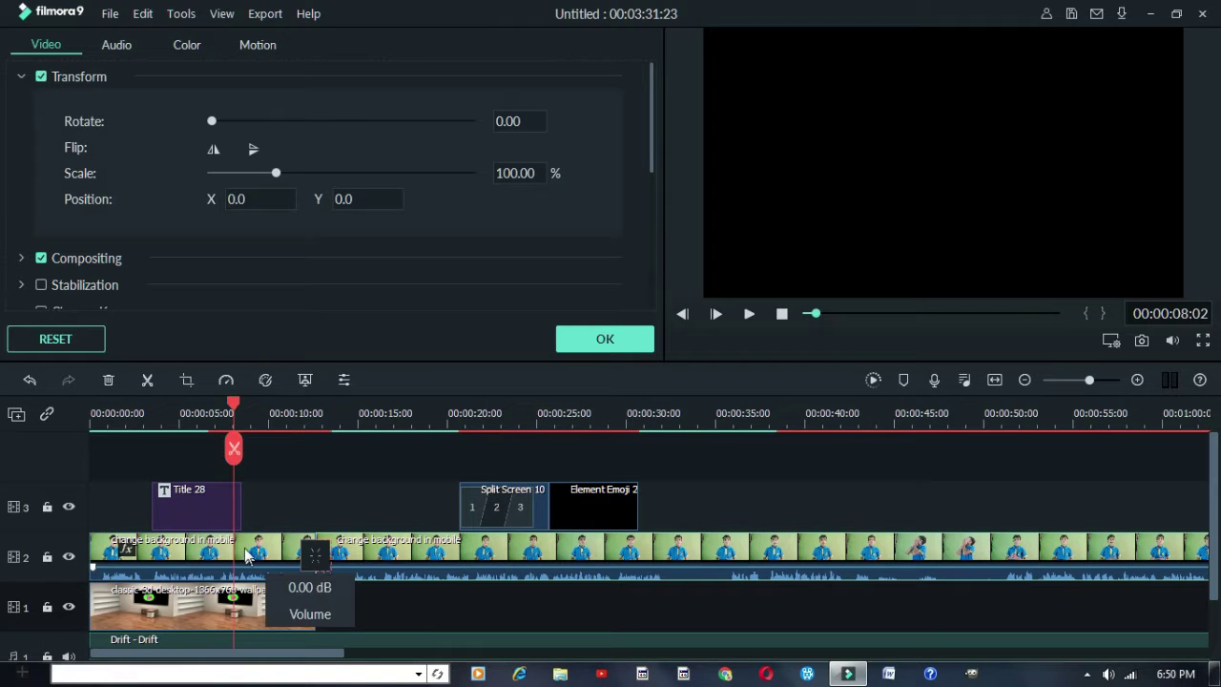
pyautogui.click(250, 553)
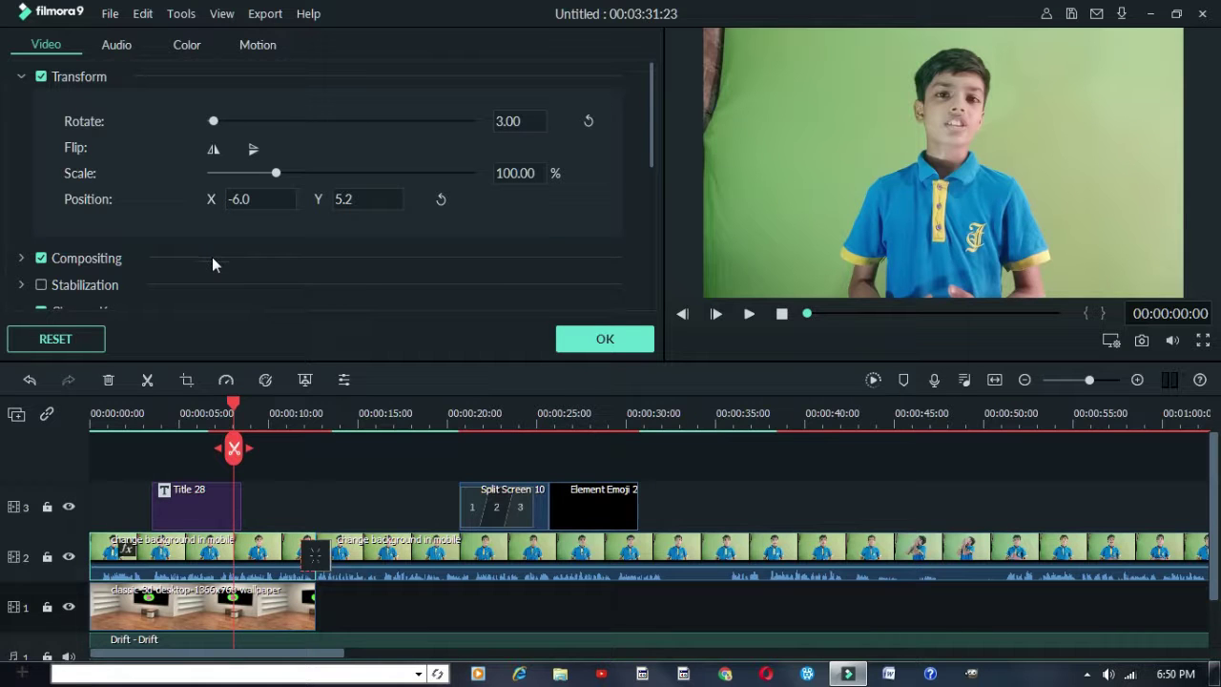
pyautogui.scroll(-6, 211, 257)
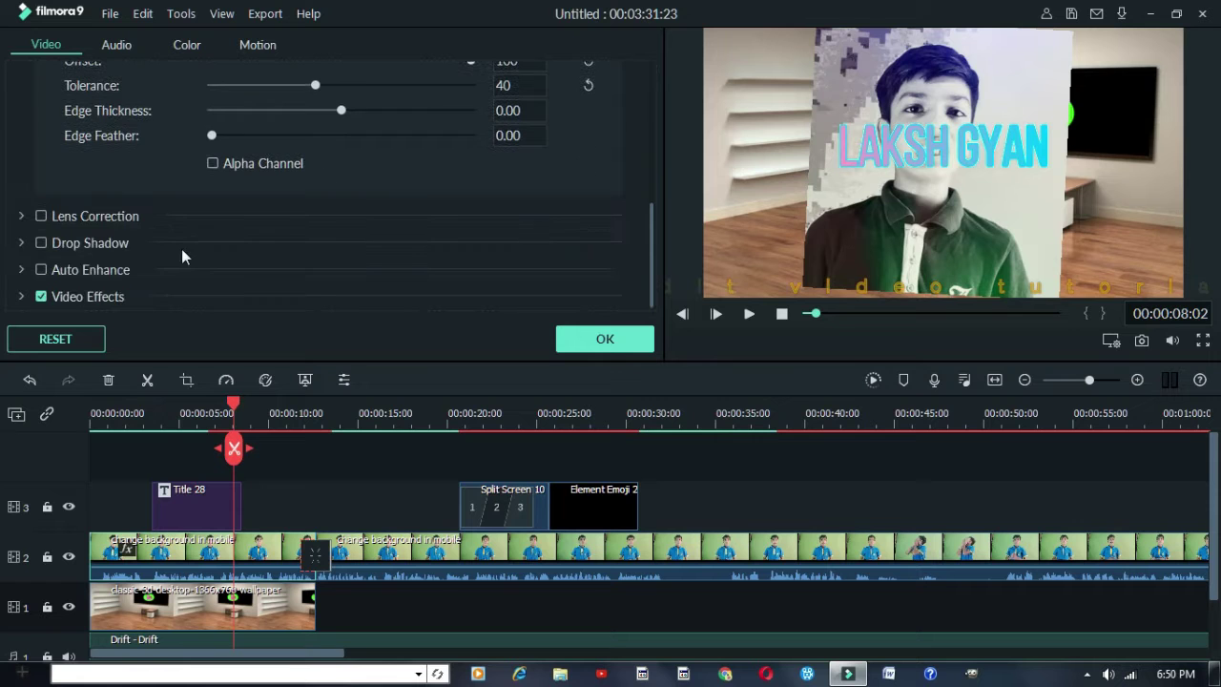
pyautogui.click(41, 242)
# Adjust the shadow opacity, check the colour list, set a shadow direction, and apply with OK
pyautogui.scroll(-1, 202, 179)
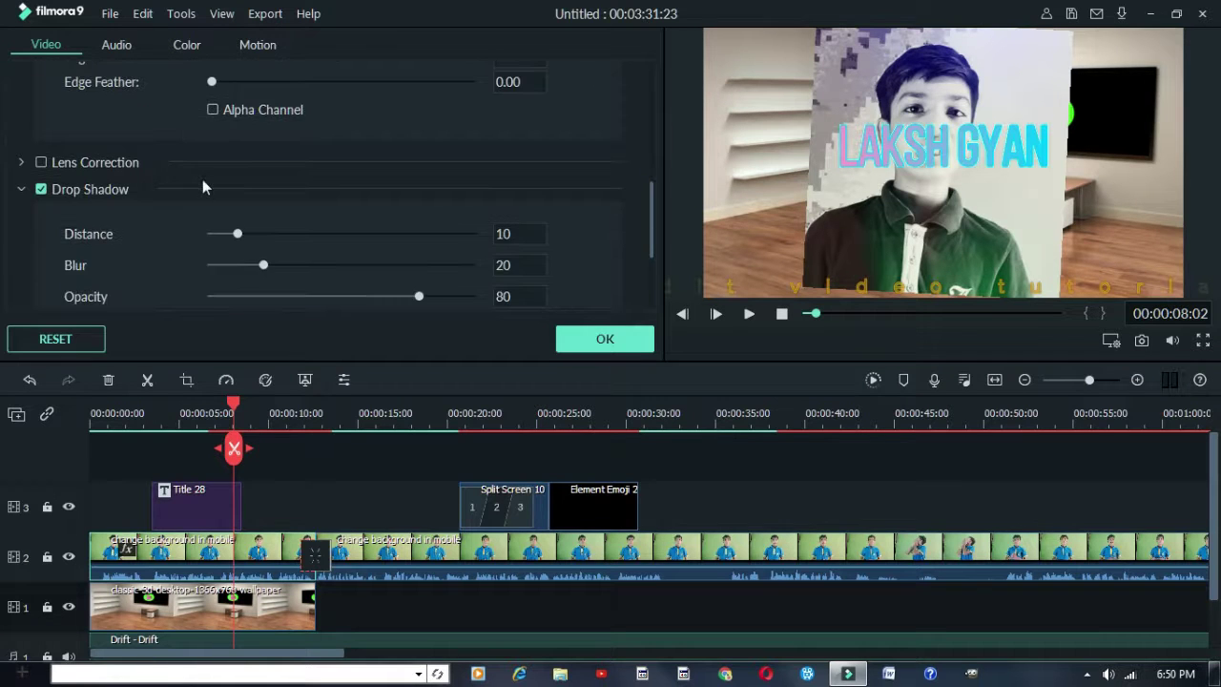
pyautogui.scroll(-3, 202, 179)
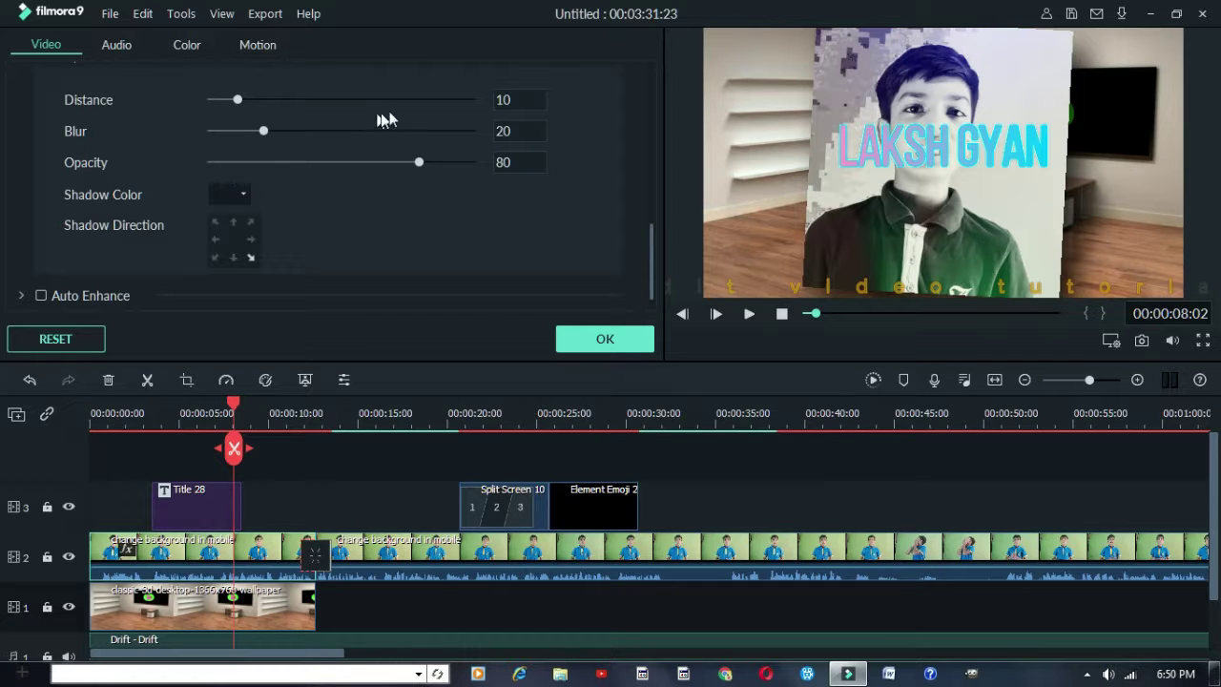
pyautogui.scroll(6, 499, 101)
pyautogui.scroll(5, 499, 133)
pyautogui.scroll(5, 500, 162)
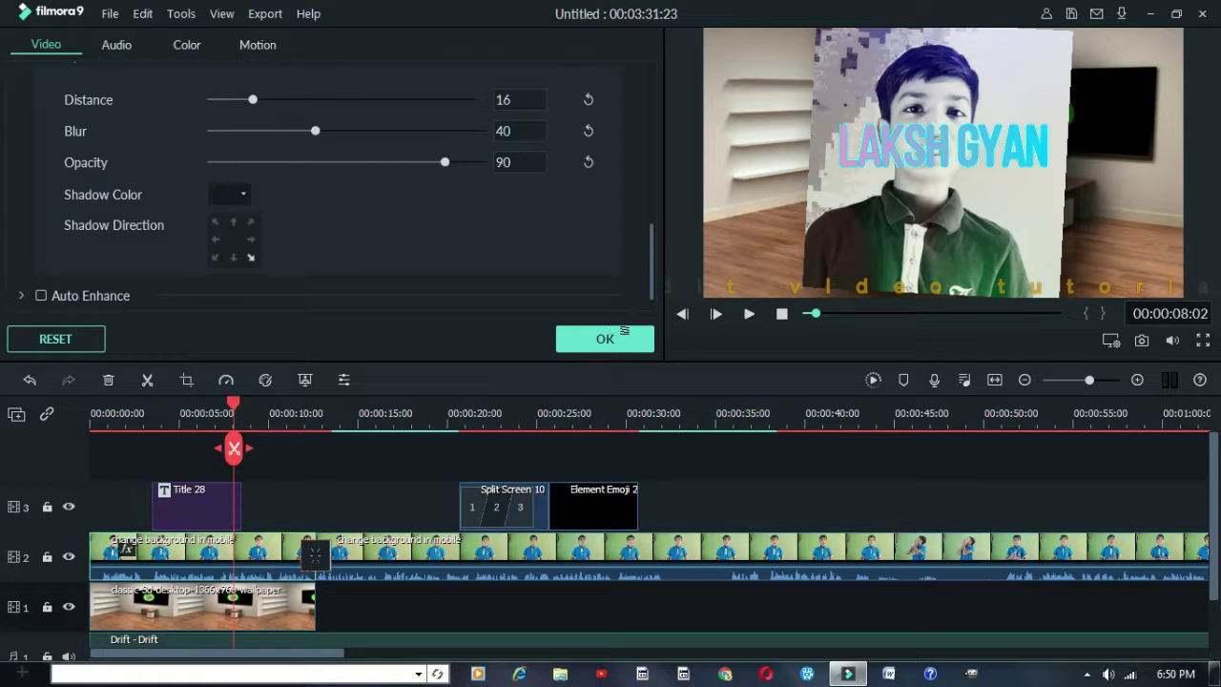
pyautogui.moveTo(470, 162); pyautogui.dragTo(475, 166)
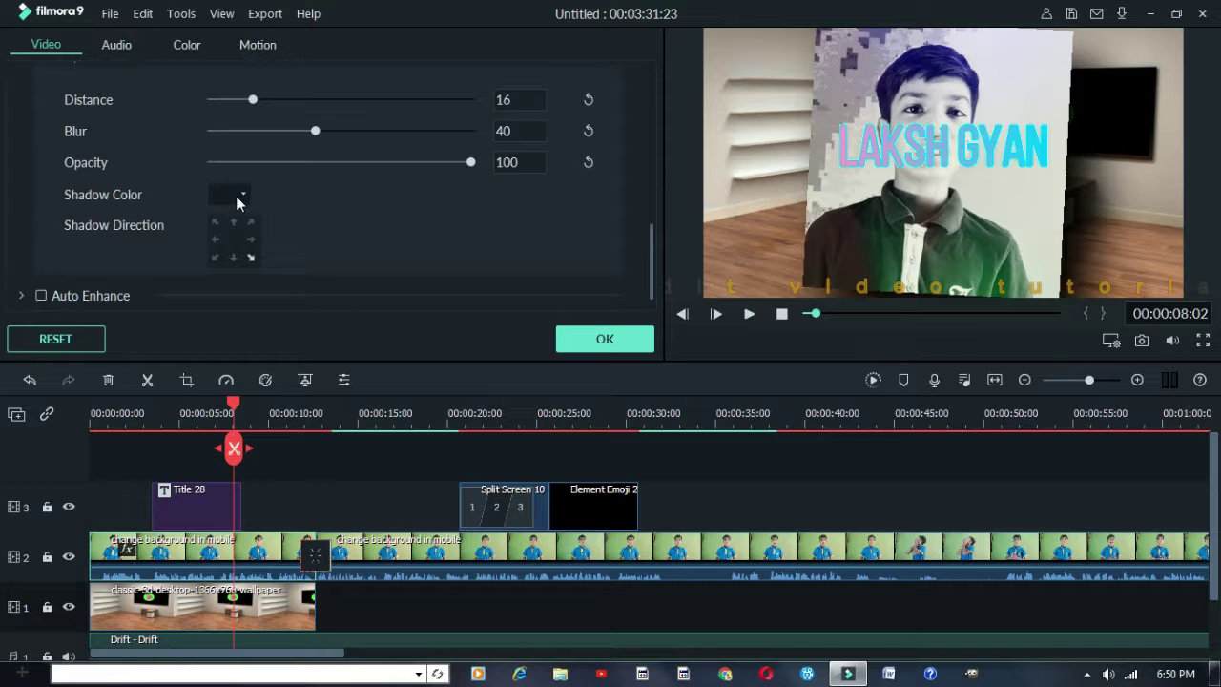
pyautogui.click(245, 194)
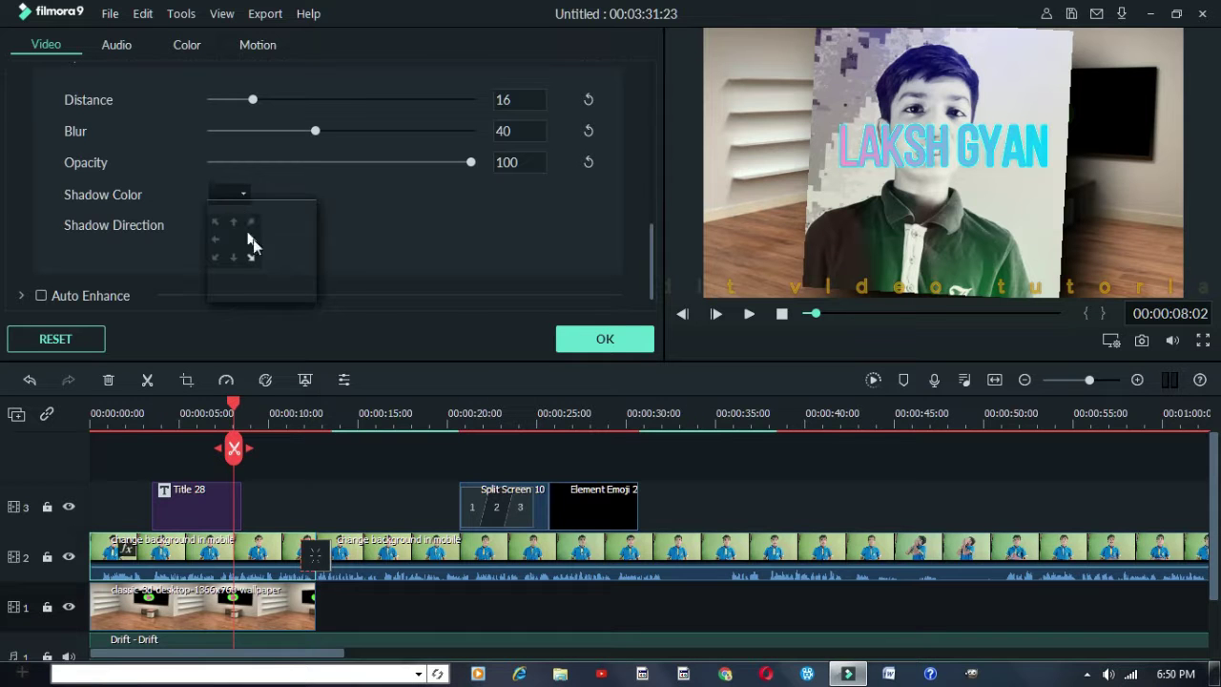
pyautogui.click(526, 237)
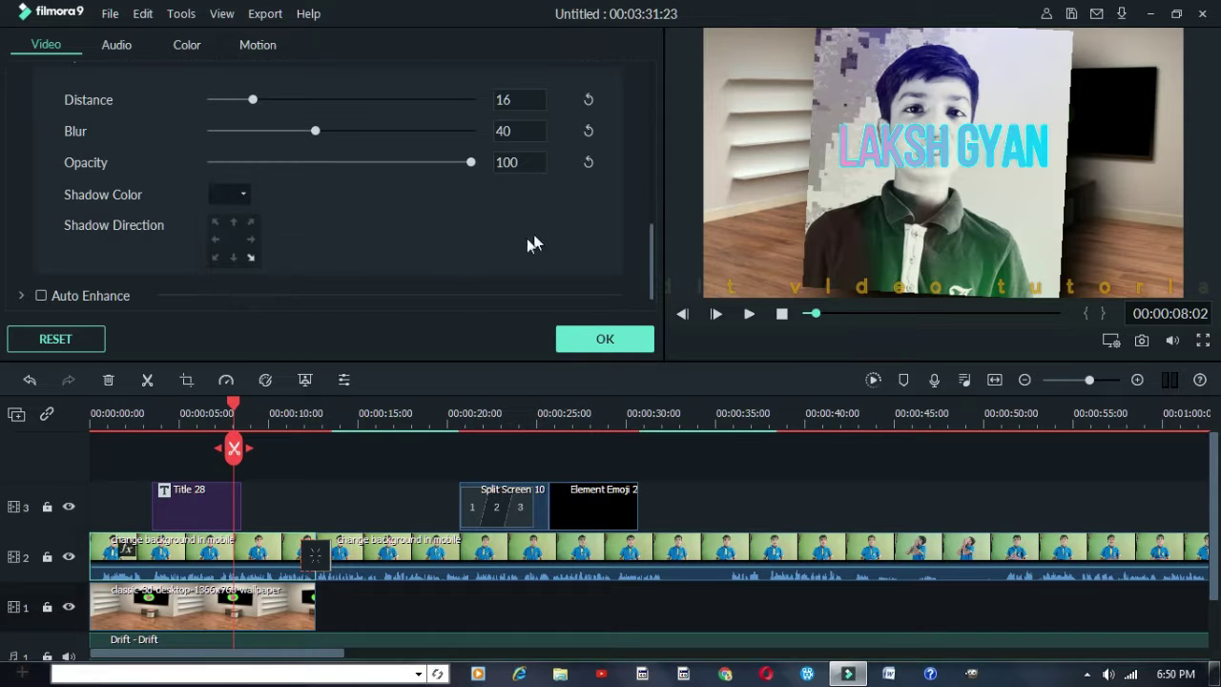
pyautogui.click(234, 224)
pyautogui.scroll(3, 410, 222)
pyautogui.click(602, 340)
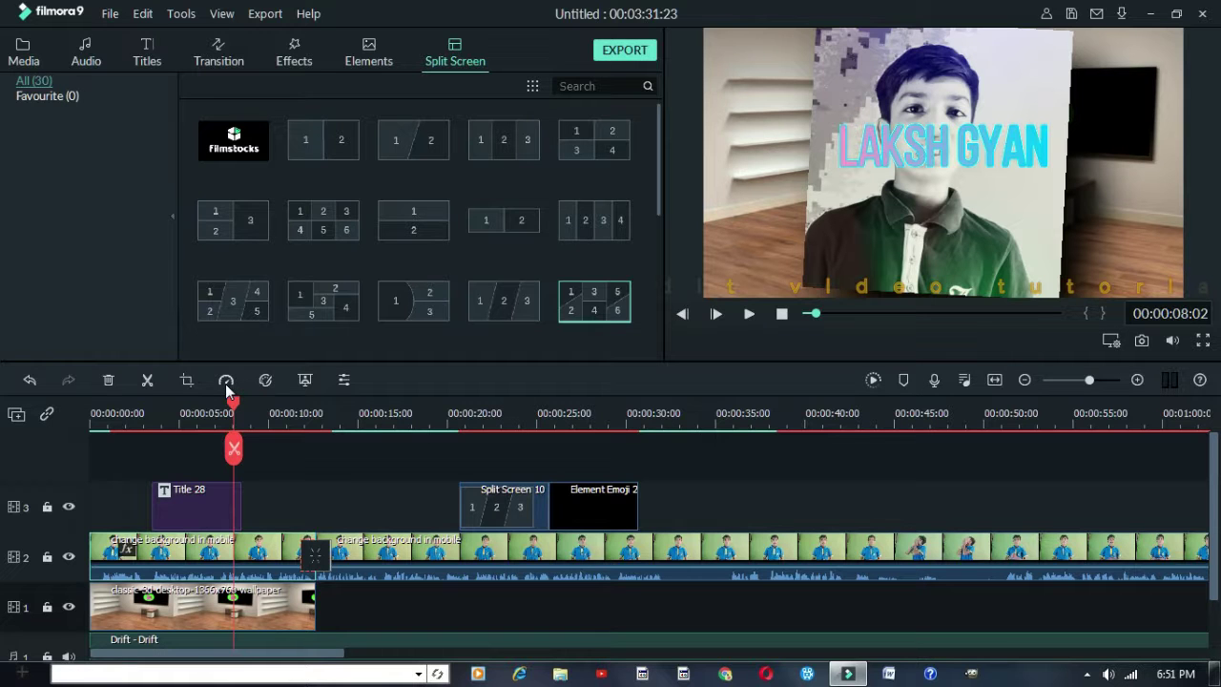
# Set the first track-2 clip to Fast 2x speed, after briefly trying 100x
pyautogui.click(223, 382)
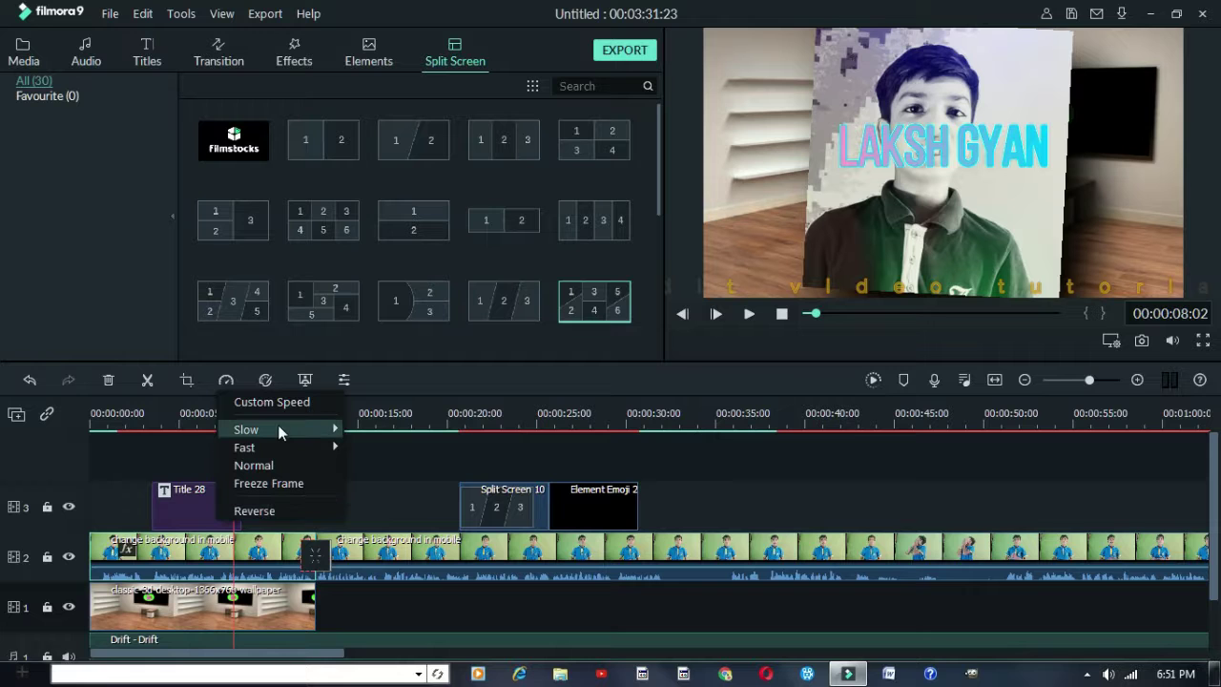
pyautogui.moveTo(336, 448)
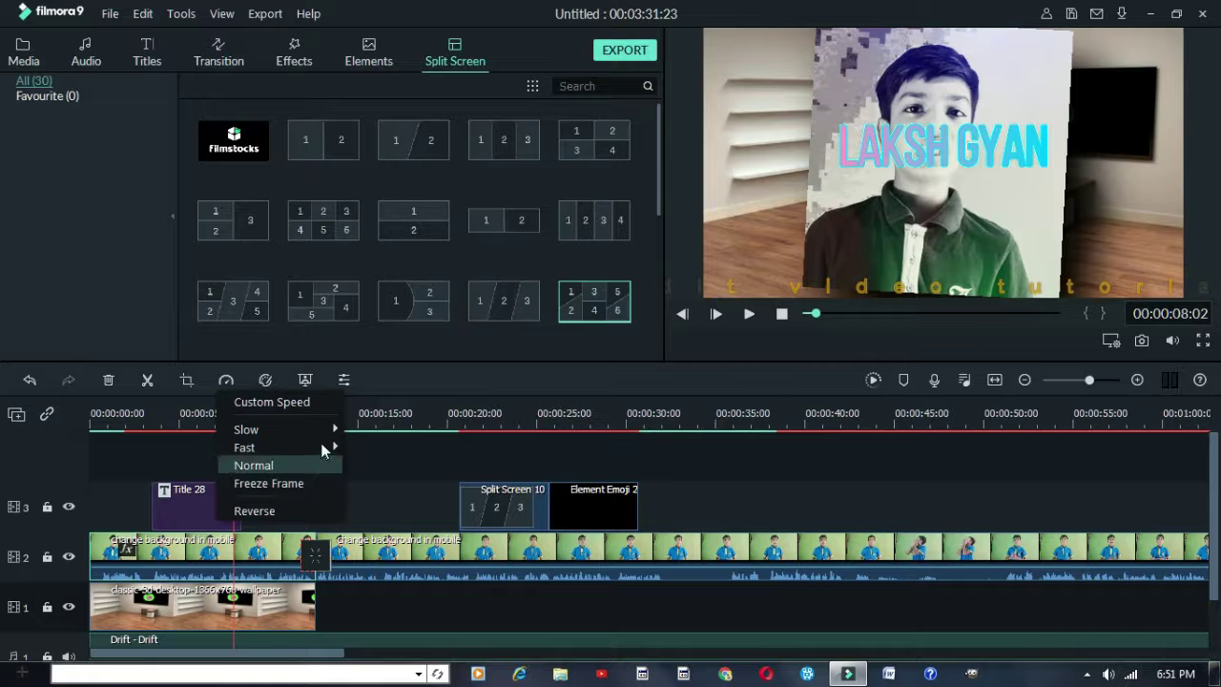
pyautogui.click(363, 450)
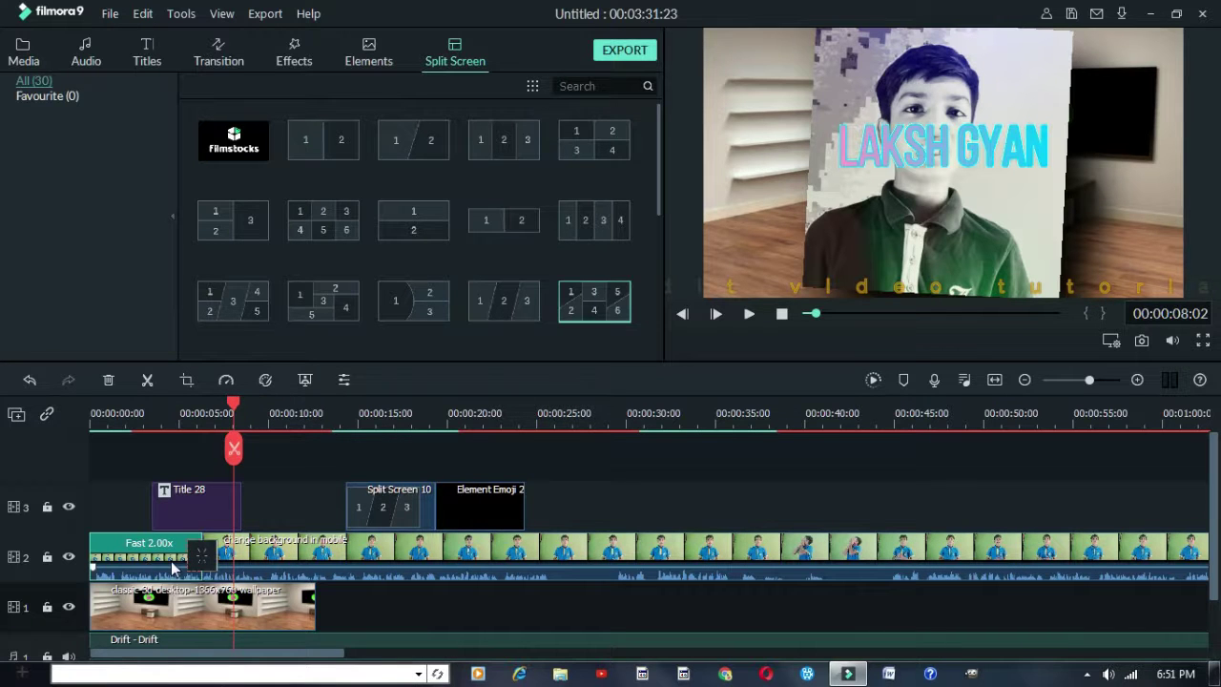
pyautogui.click(226, 379)
pyautogui.moveTo(290, 448)
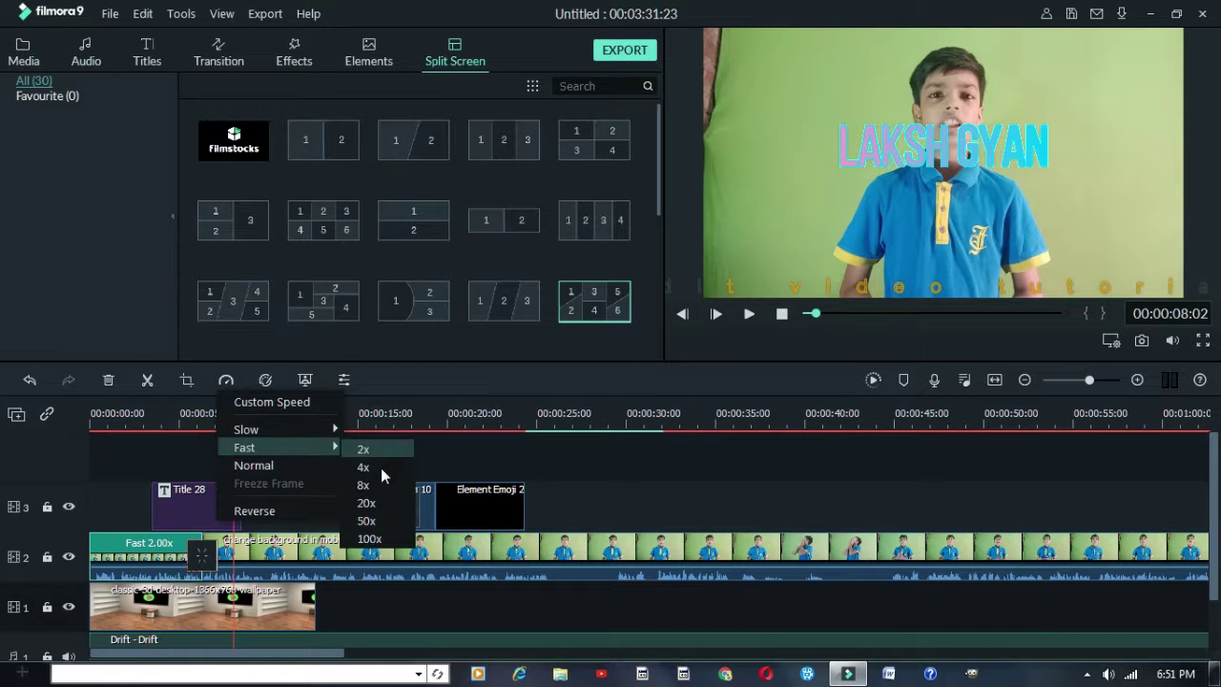
pyautogui.click(378, 540)
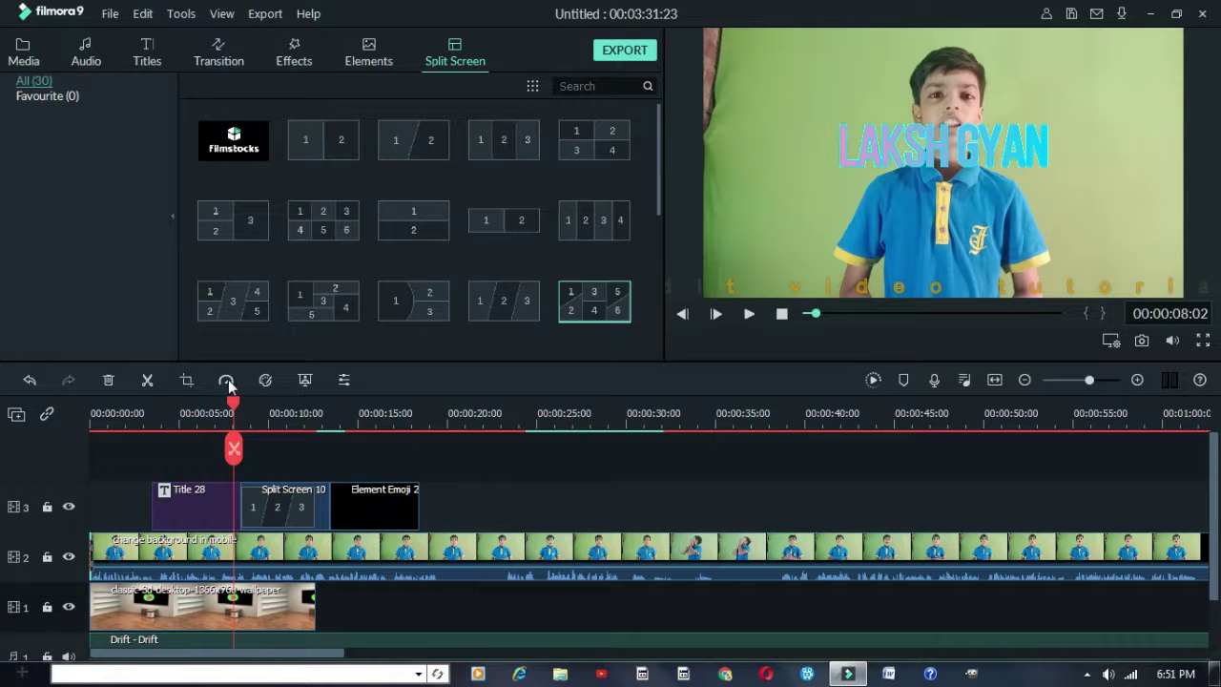
pyautogui.click(226, 380)
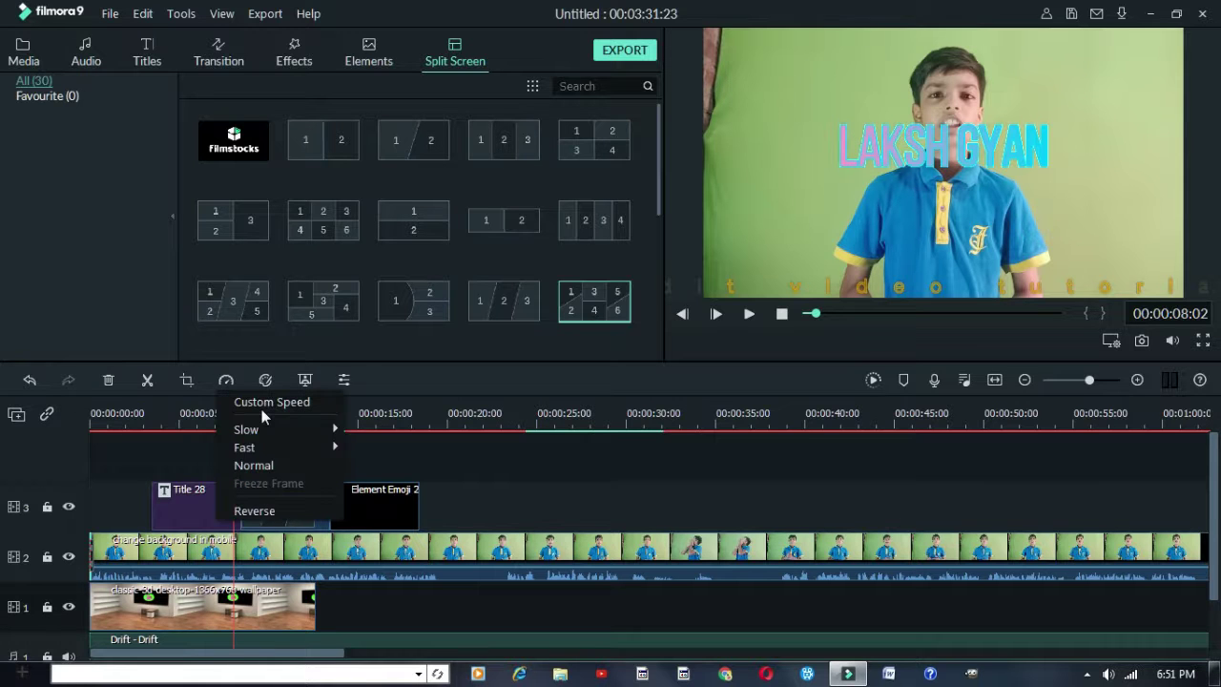
pyautogui.click(361, 448)
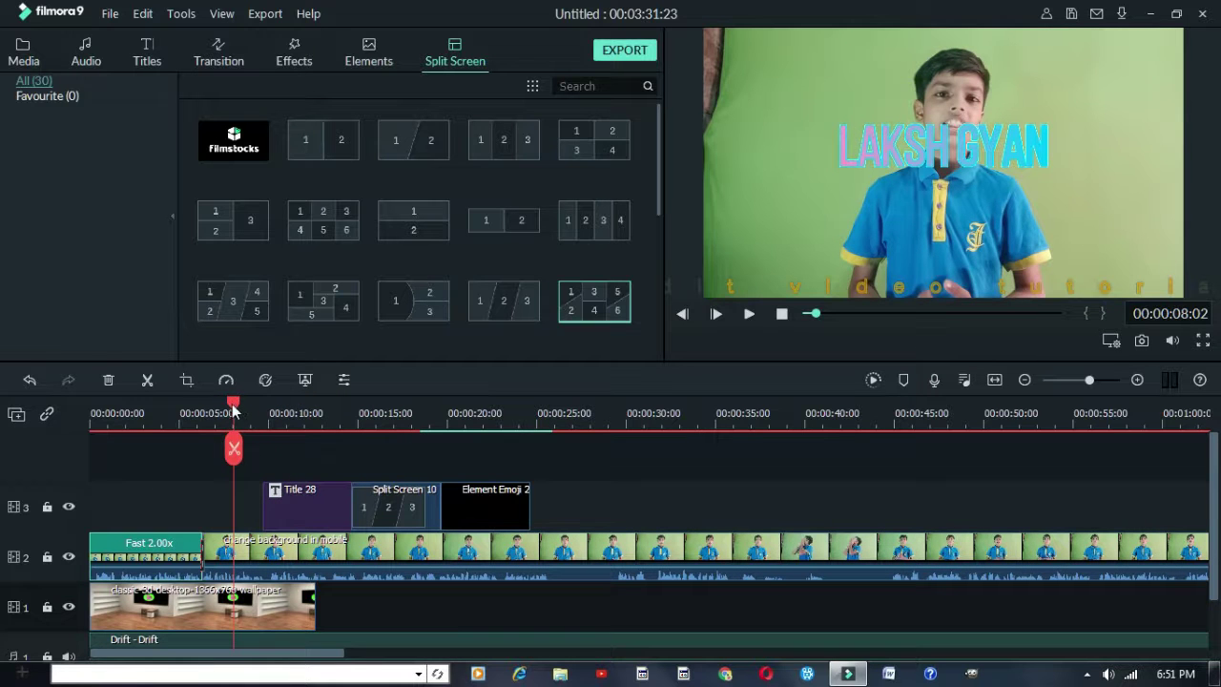
# Move the playhead to about 5 seconds and check the Fast 2.00x clip
pyautogui.click(184, 412)
pyautogui.moveTo(183, 448); pyautogui.dragTo(181, 448)
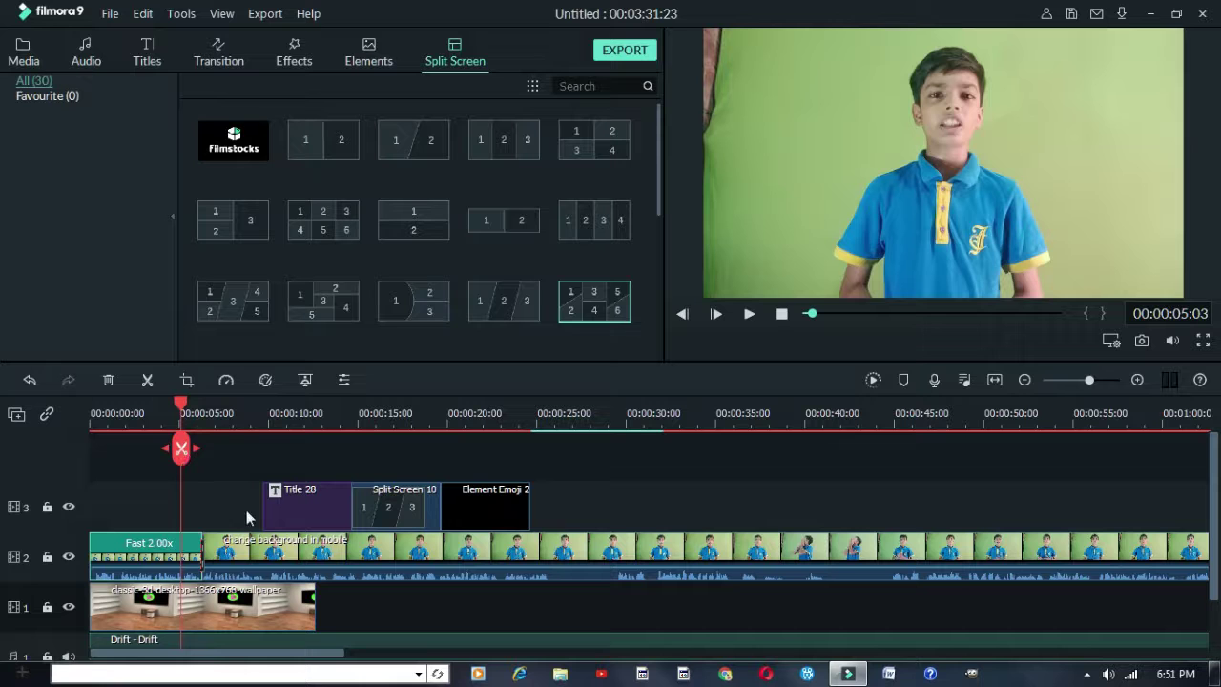
pyautogui.click(162, 563)
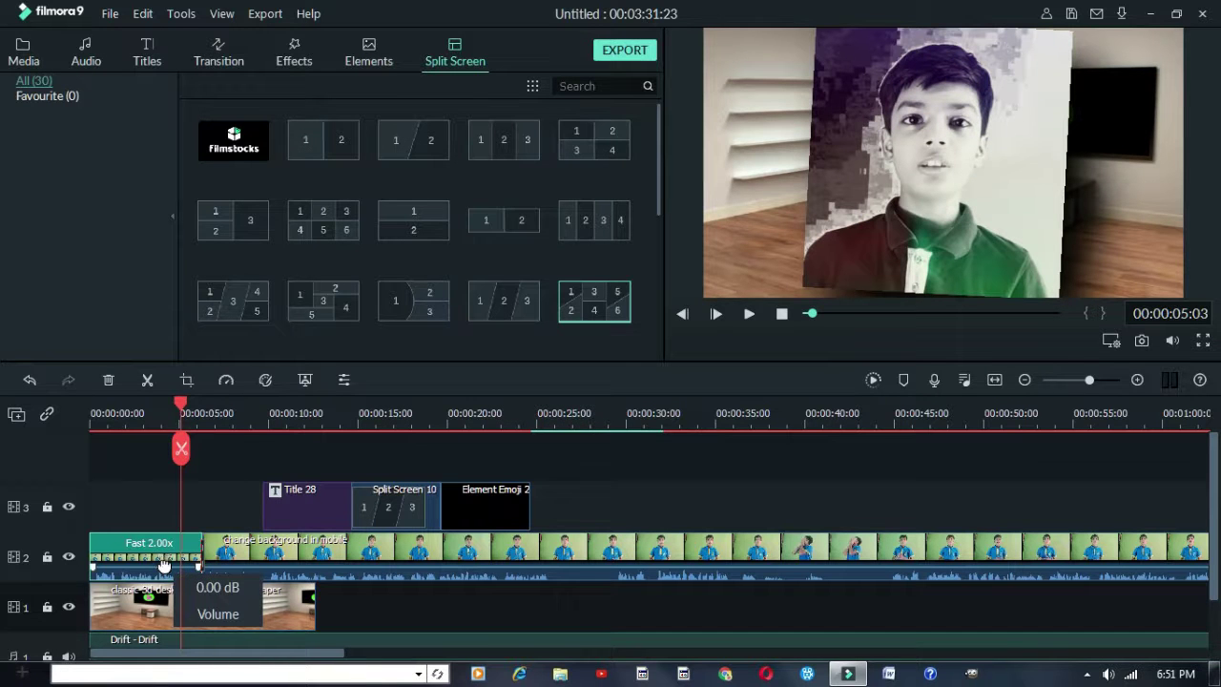
pyautogui.click(171, 503)
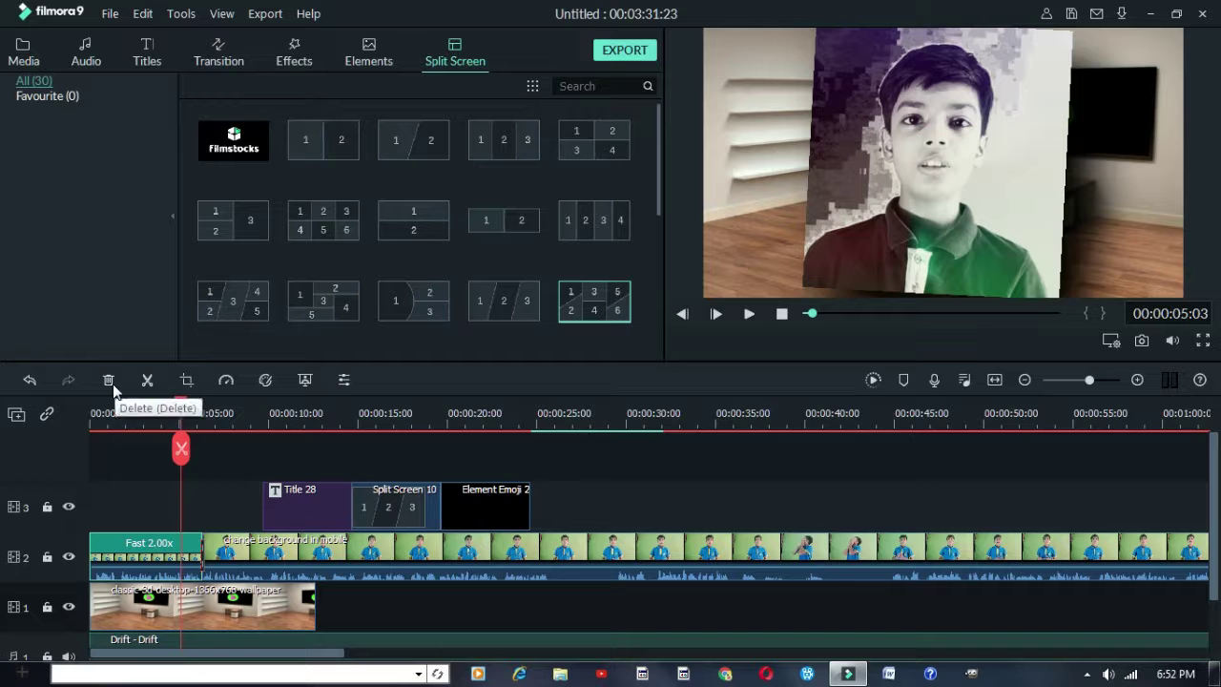
# Switch to the Media library and look through the Import and Record dropdown options
pyautogui.click(34, 63)
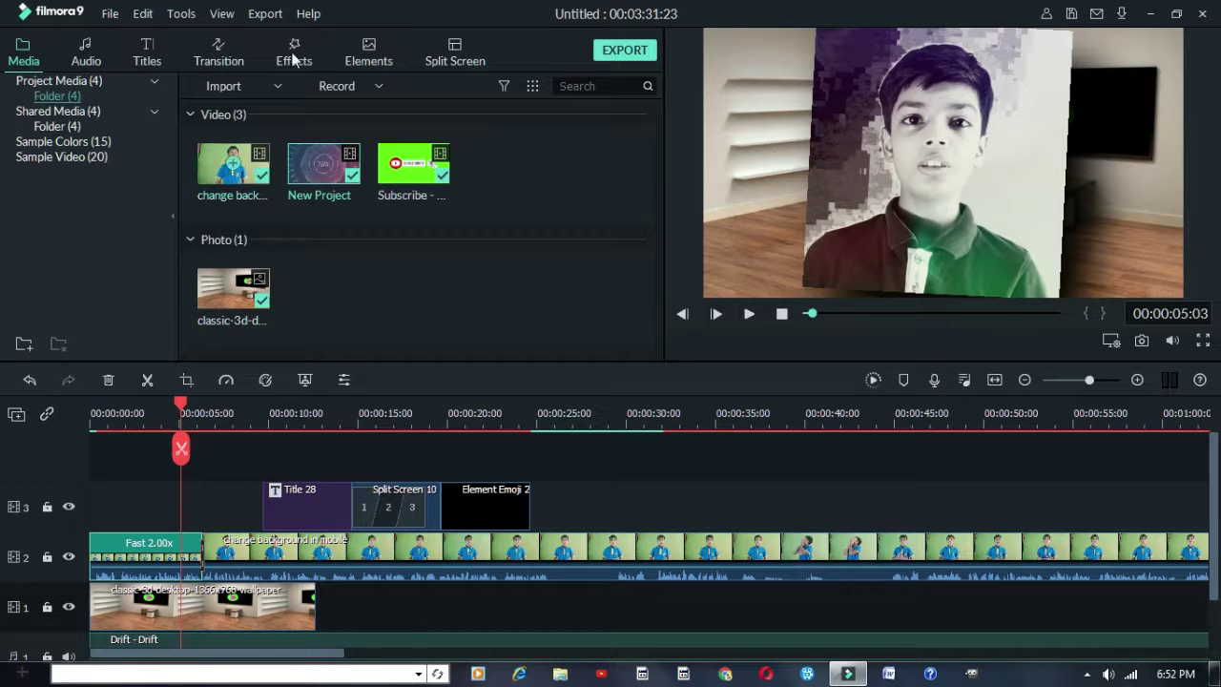
pyautogui.click(242, 85)
pyautogui.click(343, 86)
pyautogui.click(341, 87)
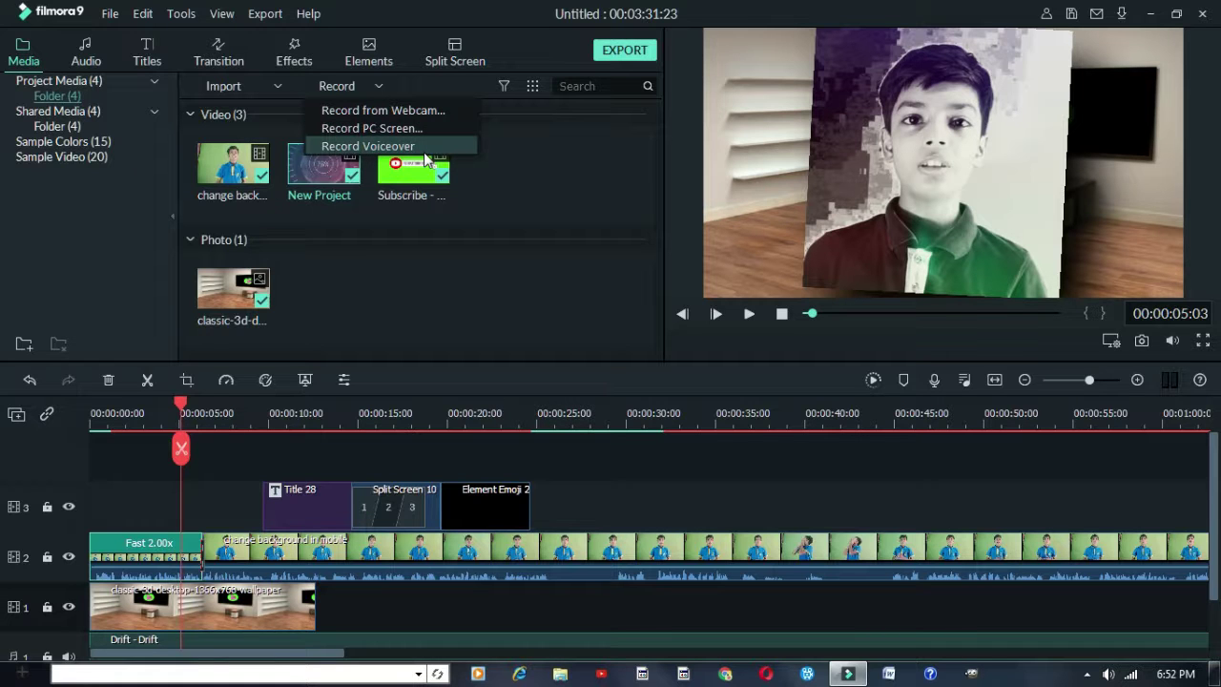
pyautogui.click(426, 153)
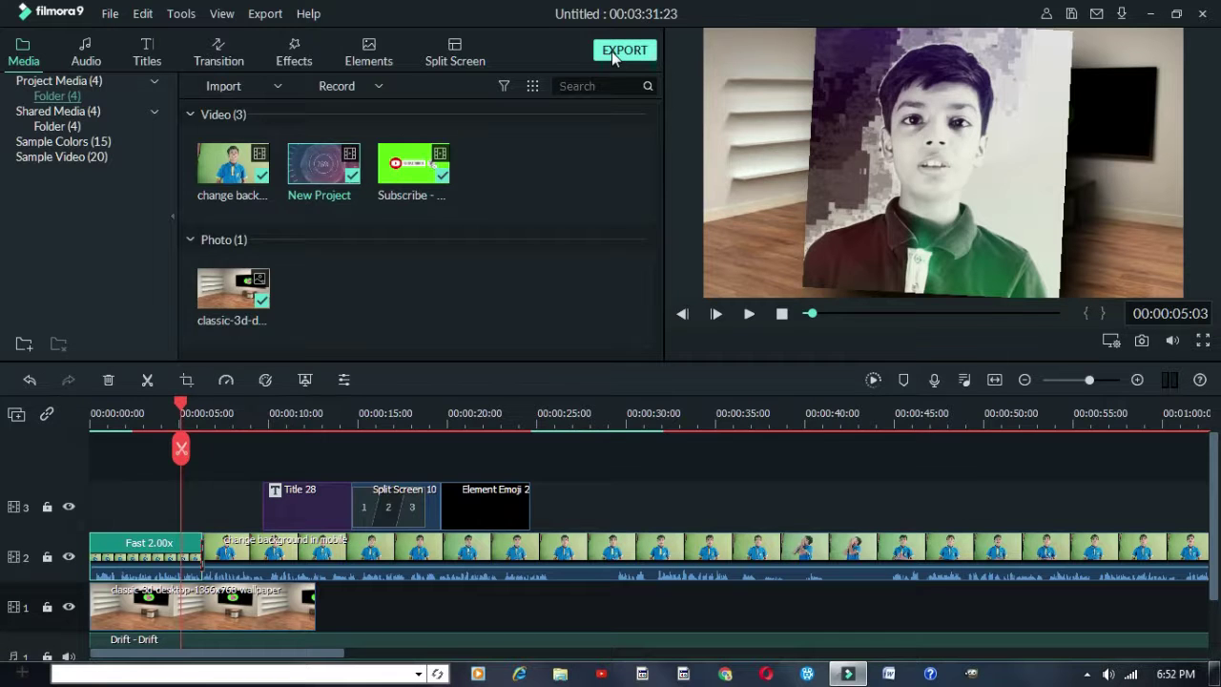
# Open the iPhone export settings, keeping the frame rate at 30 fps
pyautogui.click(611, 52)
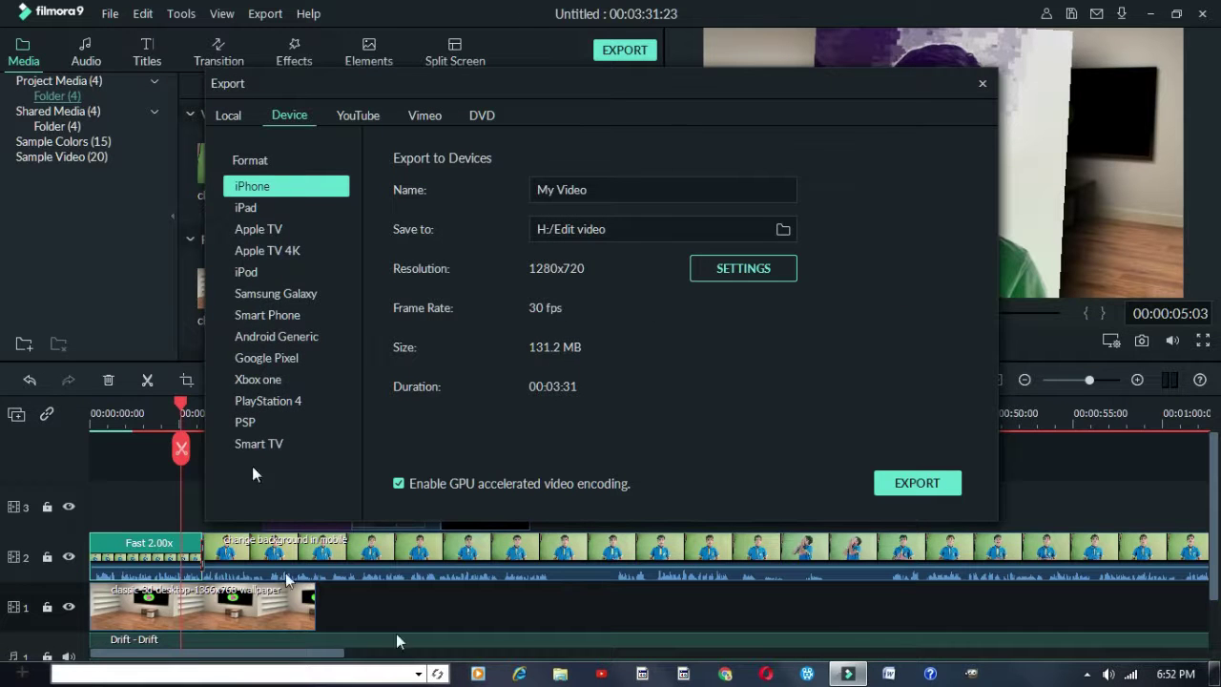
pyautogui.moveTo(340, 84); pyautogui.dragTo(323, 82)
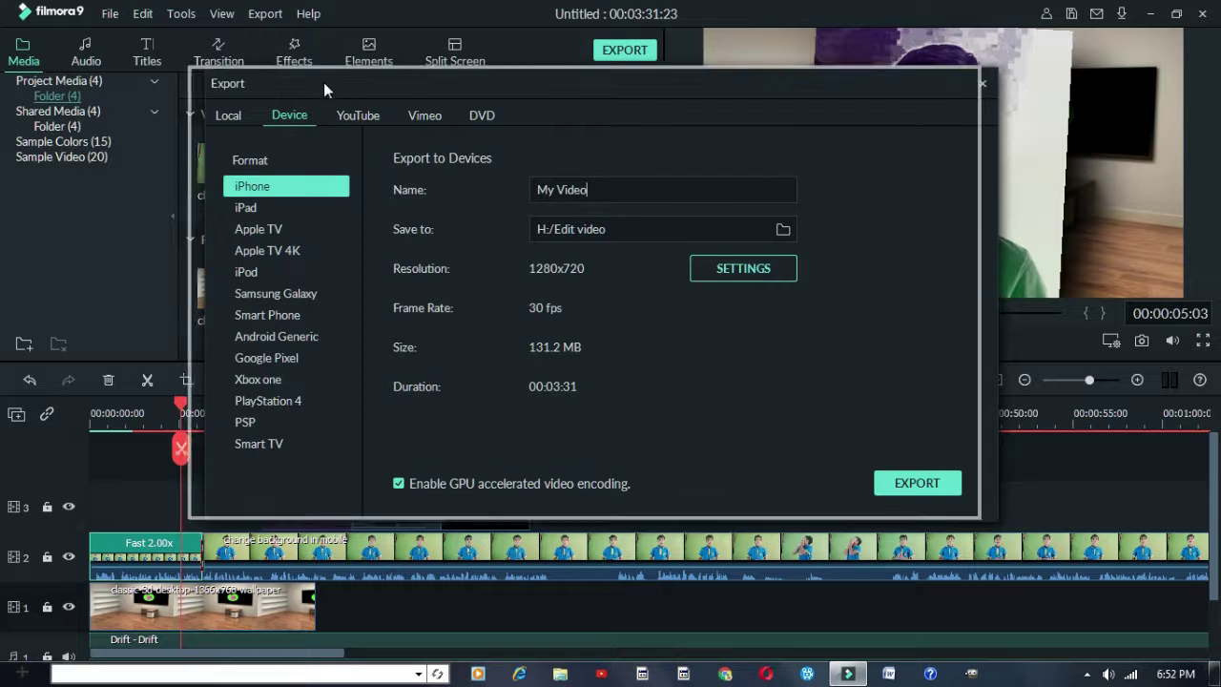
pyautogui.click(720, 263)
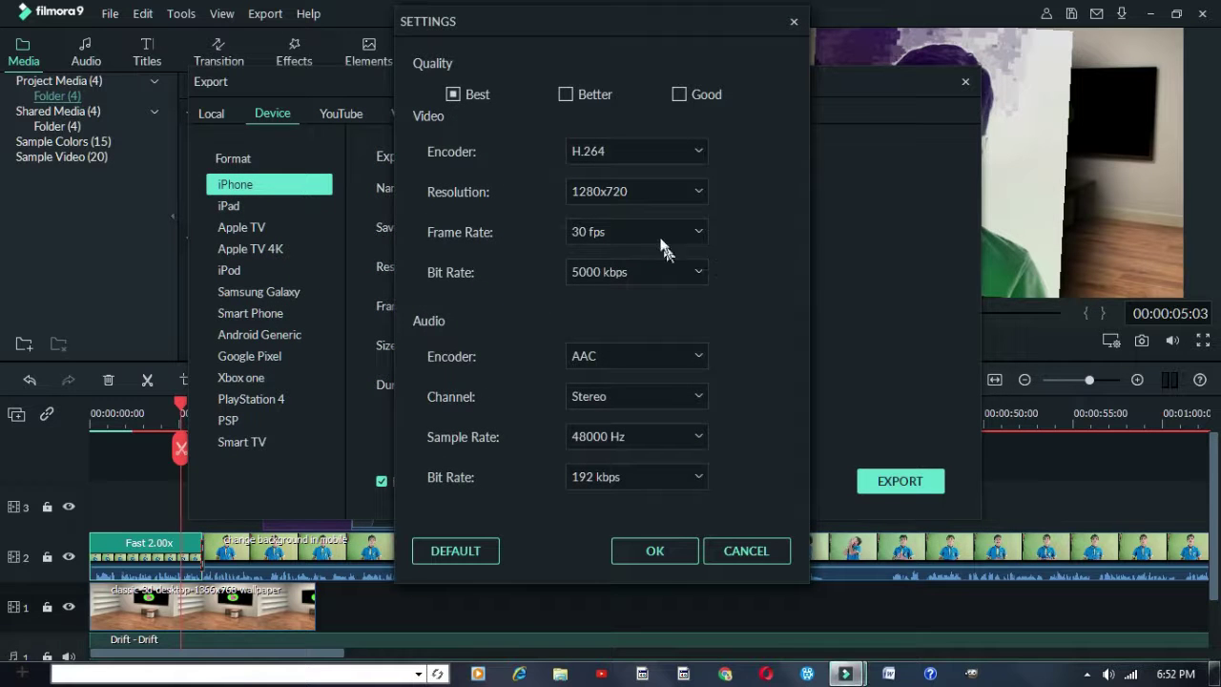
pyautogui.click(658, 234)
pyautogui.click(656, 233)
# Choose Better quality, keeping AAC audio in stereo at 48000 Hz
pyautogui.click(565, 94)
pyautogui.click(605, 357)
pyautogui.click(597, 364)
pyautogui.click(623, 393)
pyautogui.click(623, 393)
pyautogui.click(626, 437)
pyautogui.click(625, 474)
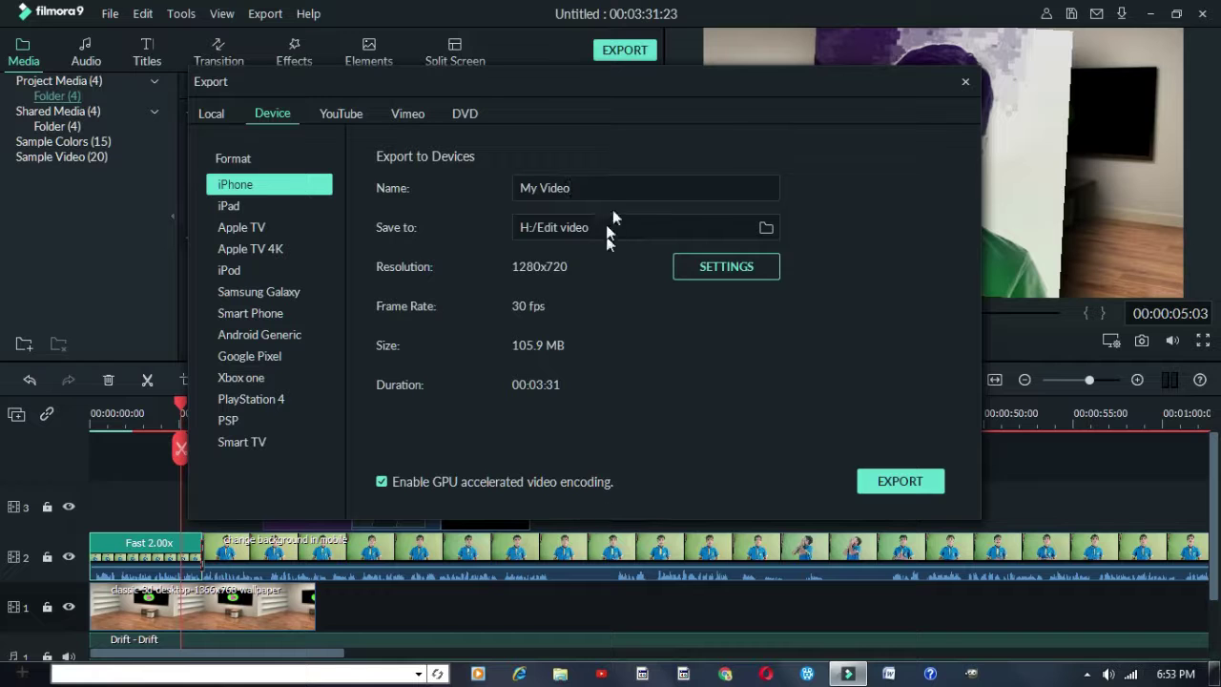
# Name the export 'edit video tutorial' and check the save folder, keeping H:/Edit video
pyautogui.hotkey('ctrl', 'a')
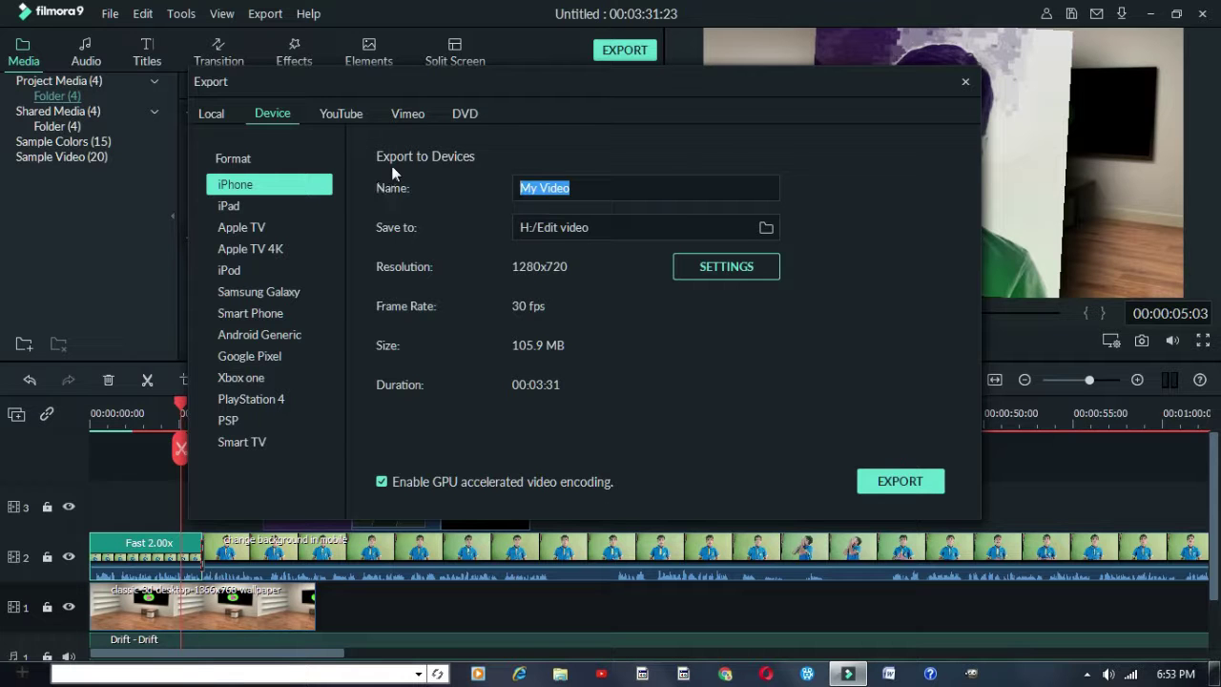
pyautogui.press('BackSpace')
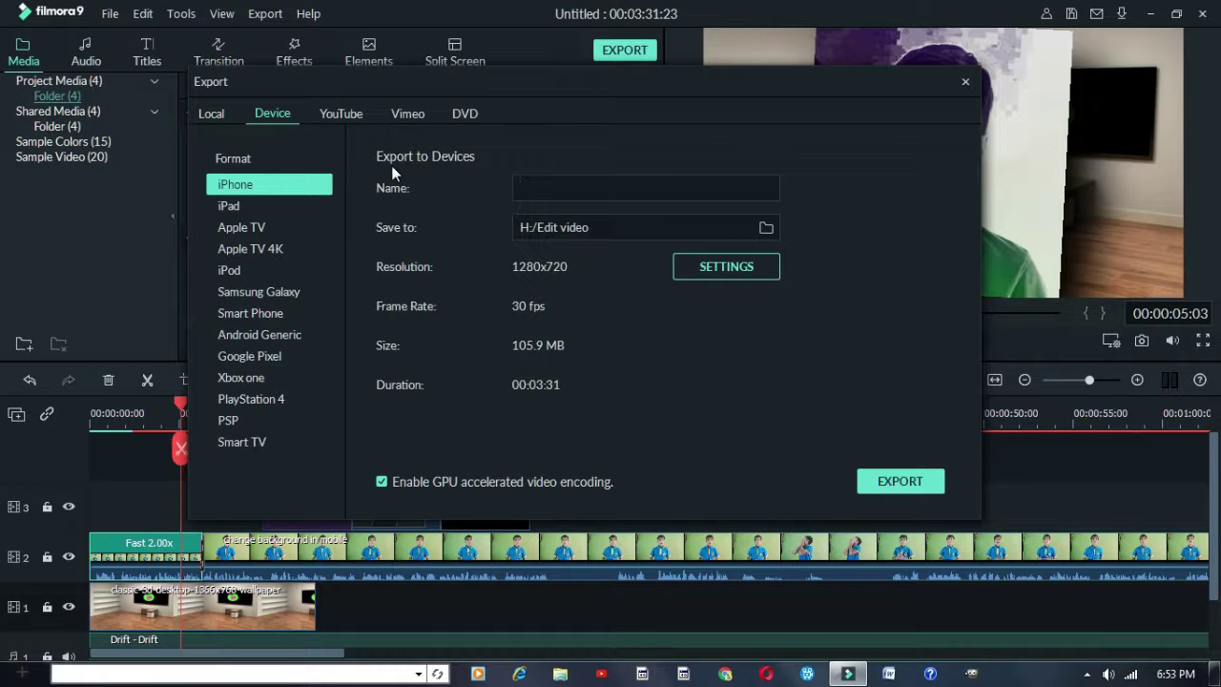
pyautogui.write('edit bid')
pyautogui.press('BackSpace')
pyautogui.press('BackSpace')
pyautogui.press('BackSpace')
pyautogui.write('vd')
pyautogui.press('BackSpace')
pyautogui.write('ideo tutorial')
pyautogui.click(766, 228)
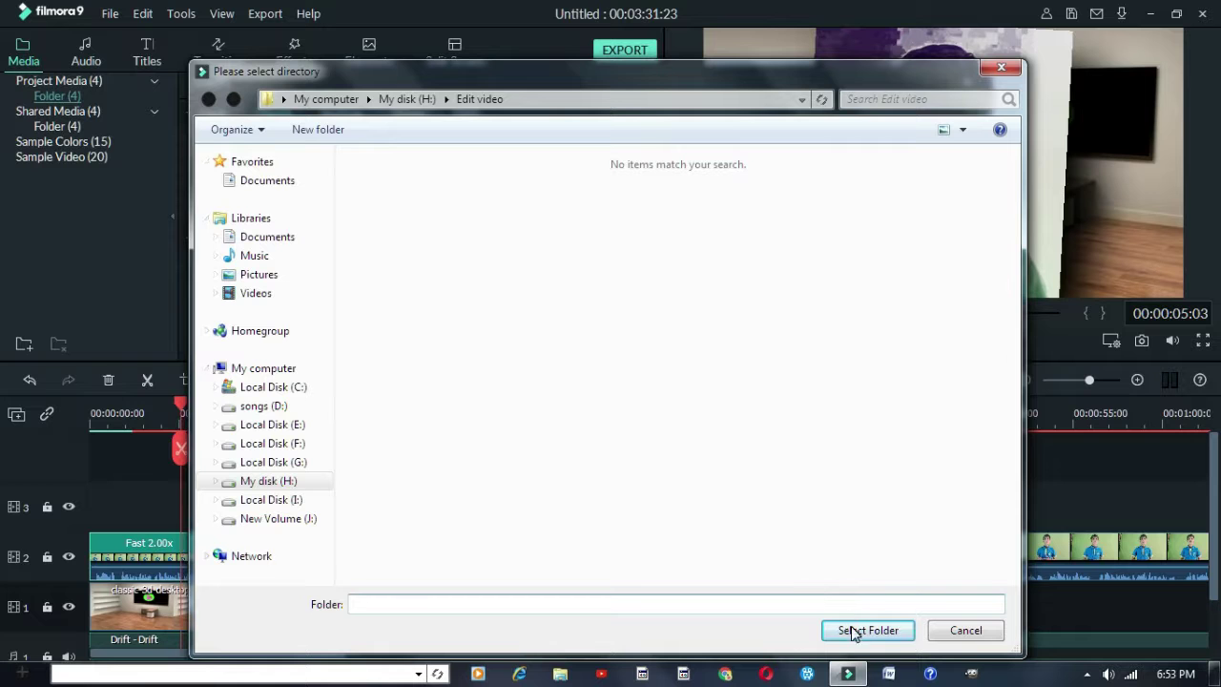
pyautogui.click(994, 635)
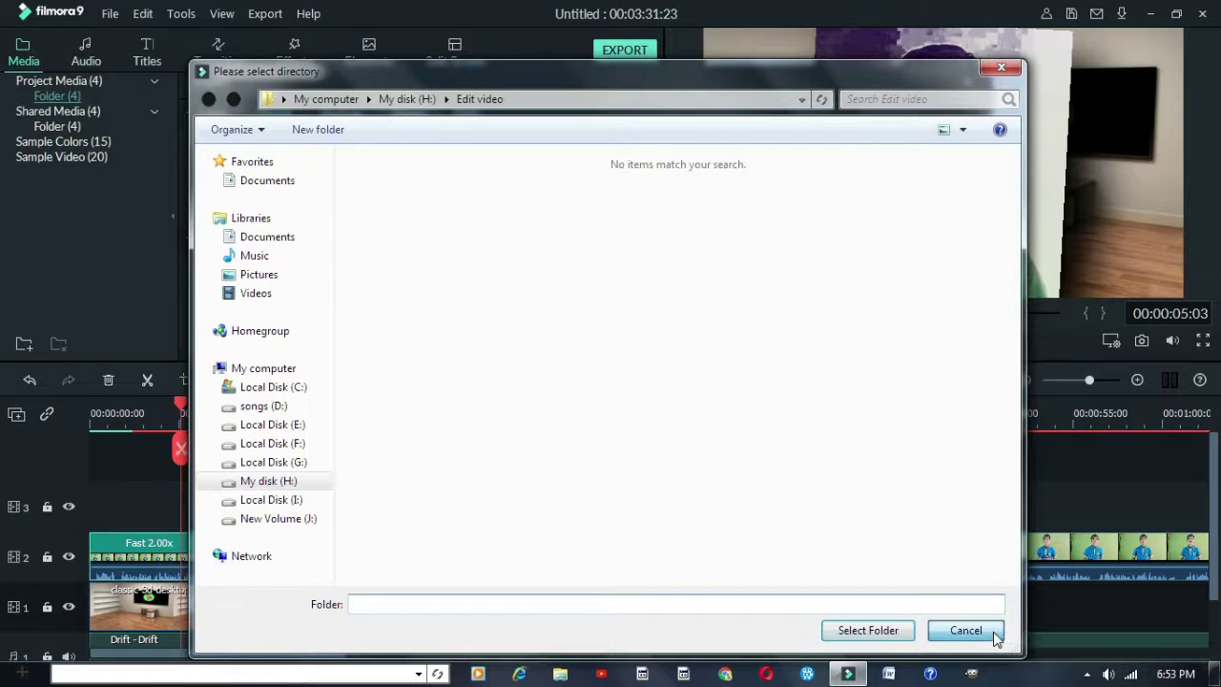